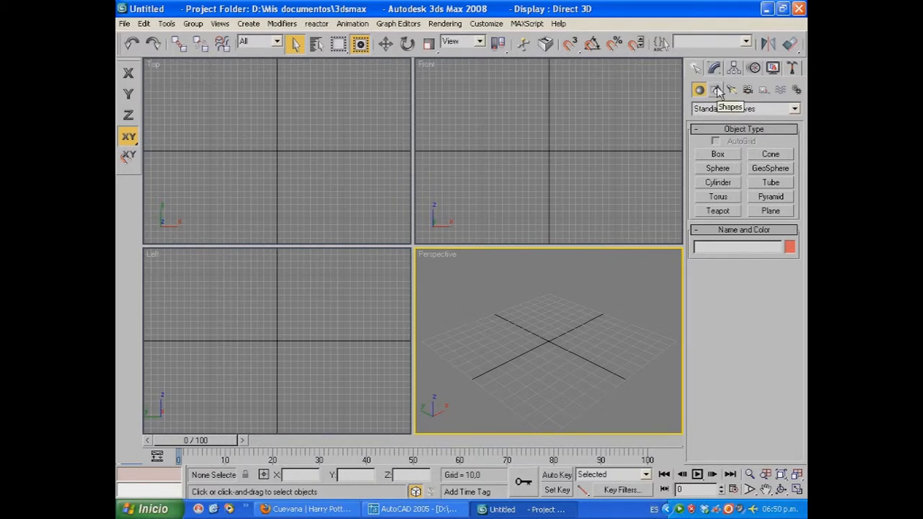
- Draw an open, straight-segmented line with five corner vertices in the Top viewport using the Line spline tool
{"action": "left_click", "coordinate": [717, 90]}
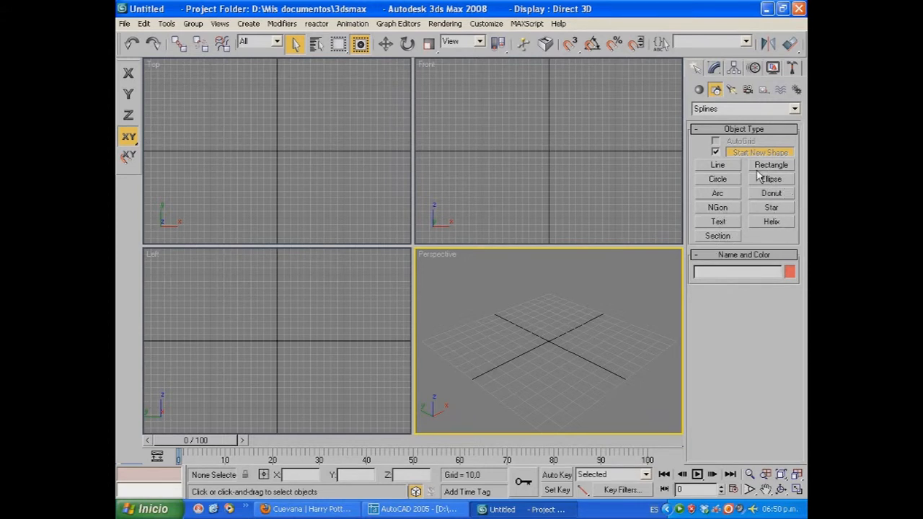
{"action": "left_click", "coordinate": [718, 165]}
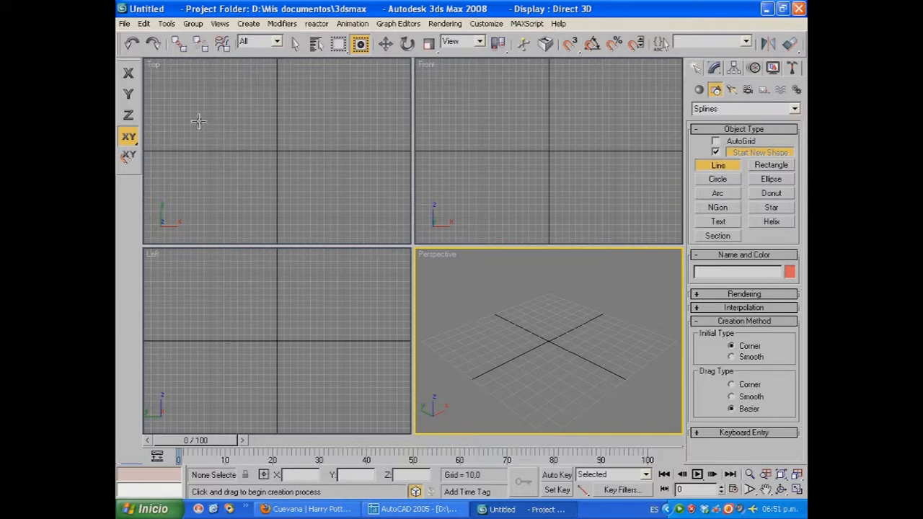
{"action": "left_click", "coordinate": [196, 115]}
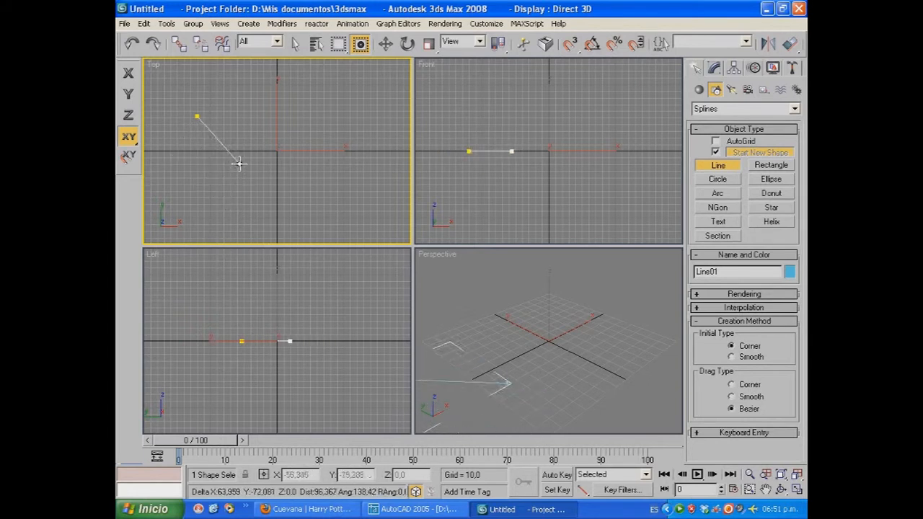
{"action": "left_click", "coordinate": [205, 170]}
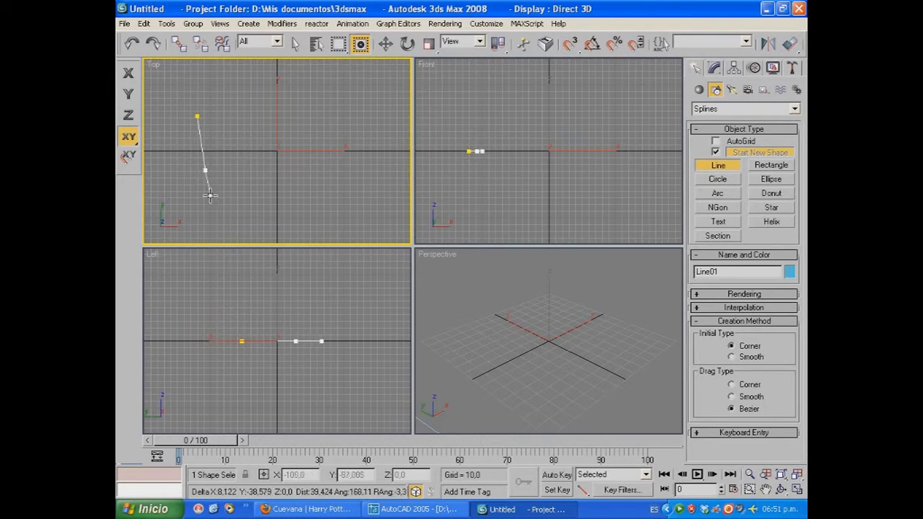
{"action": "left_click", "coordinate": [263, 187]}
{"action": "left_click", "coordinate": [309, 140]}
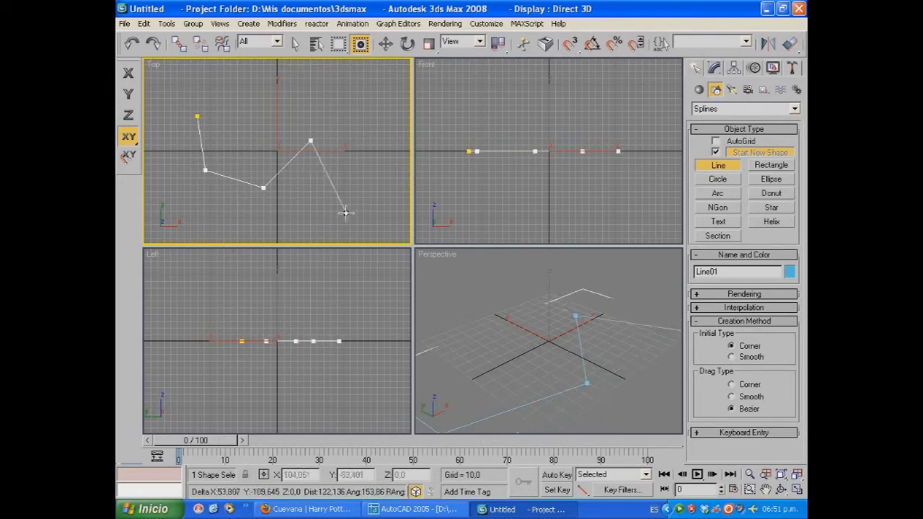
{"action": "left_click", "coordinate": [302, 103]}
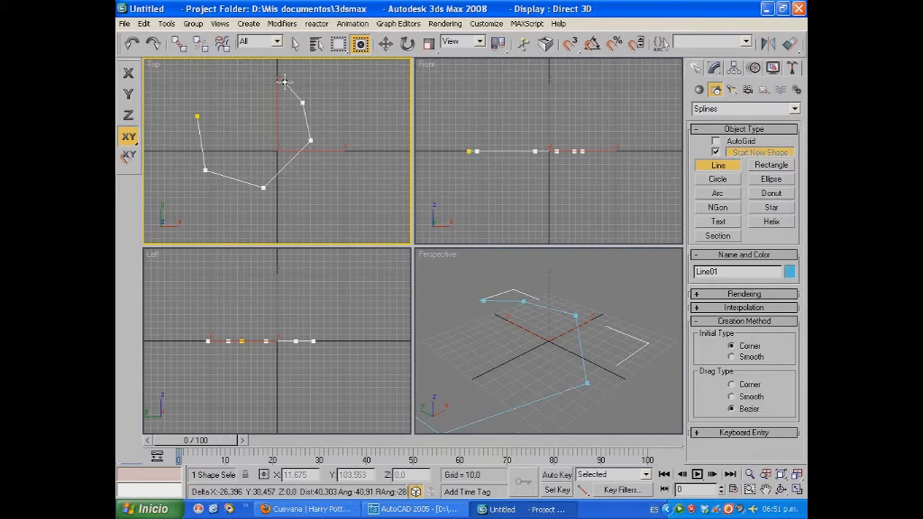
{"action": "right_click", "coordinate": [284, 81]}
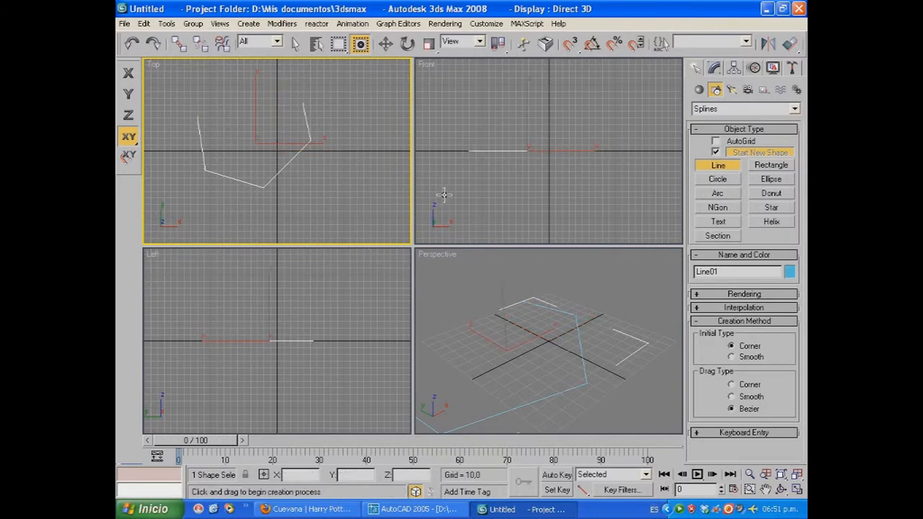
- Draw a second, five-sided line beside the first in the Top viewport and close its spline at the starting vertex
{"action": "middle_click_drag", "start_coordinate": [344, 168], "coordinate": [319, 163]}
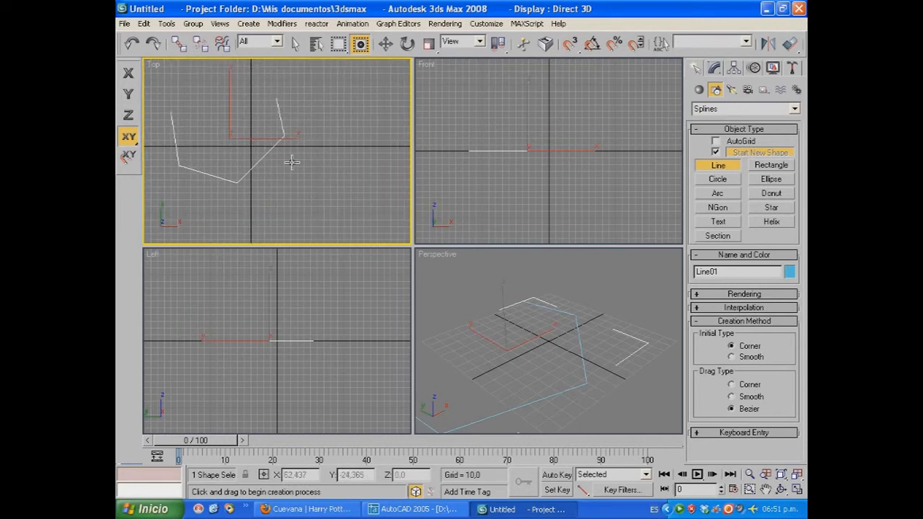
{"action": "middle_click_drag", "start_coordinate": [317, 163], "coordinate": [308, 165]}
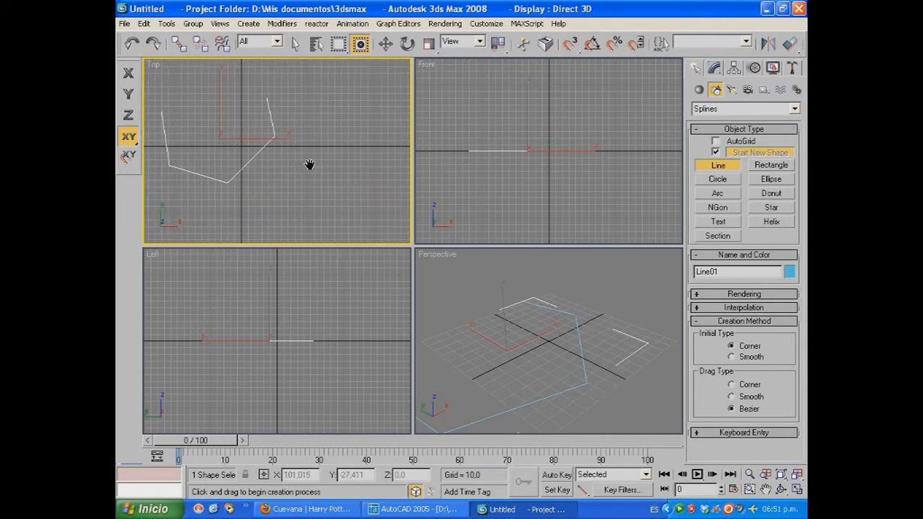
{"action": "left_click", "coordinate": [310, 124]}
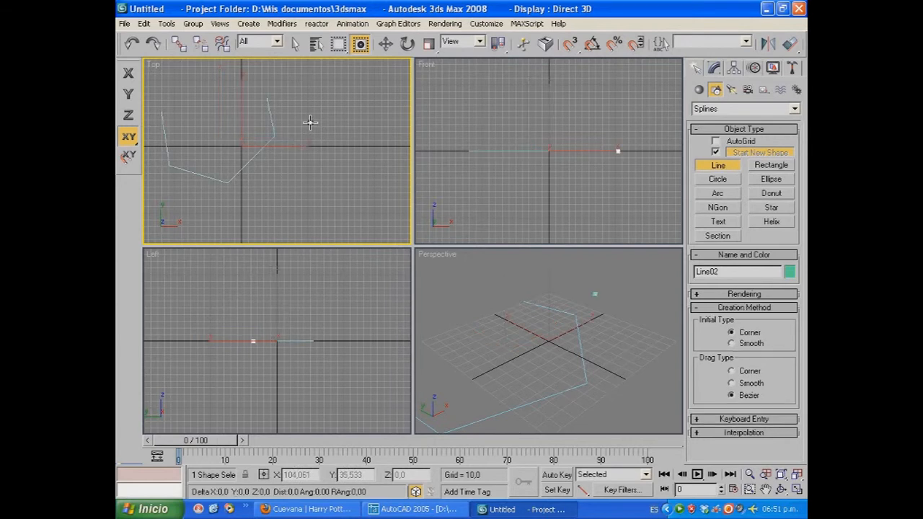
{"action": "left_click", "coordinate": [298, 171]}
{"action": "left_click", "coordinate": [338, 213]}
{"action": "left_click", "coordinate": [395, 184]}
{"action": "left_click", "coordinate": [369, 129]}
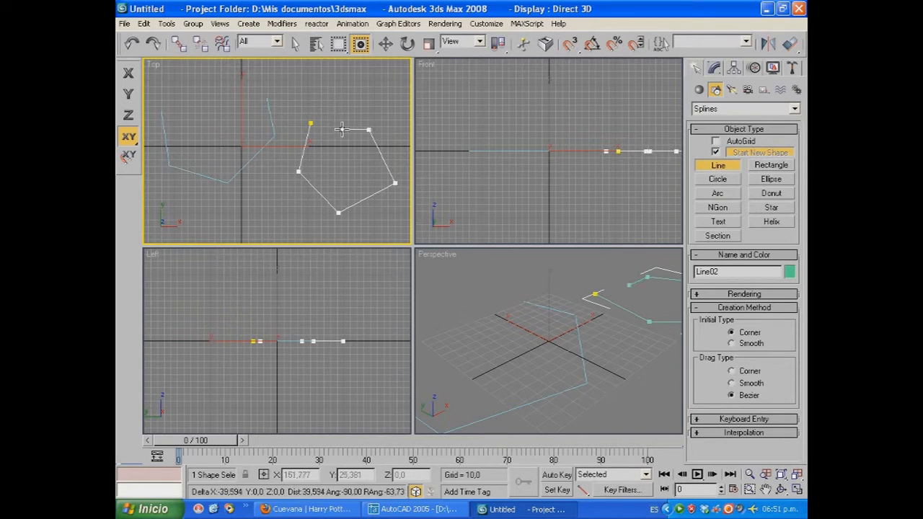
{"action": "left_click", "coordinate": [311, 124]}
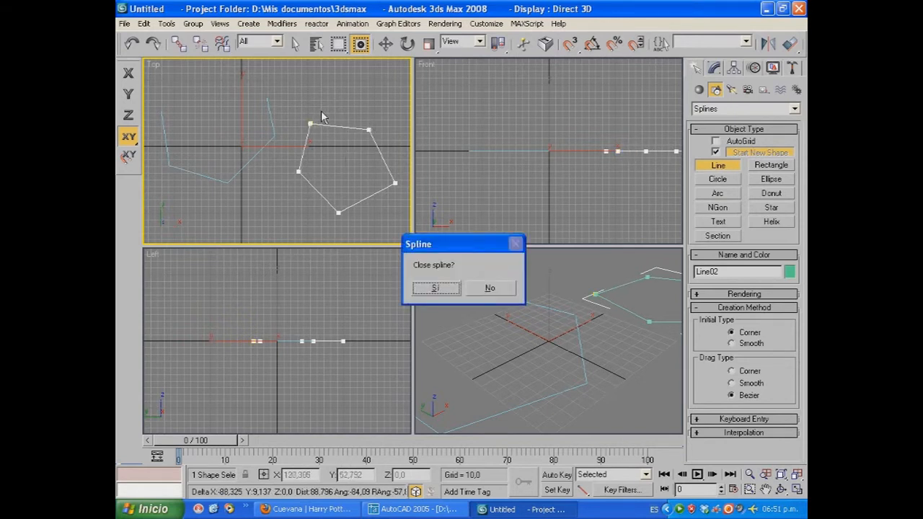
{"action": "left_click", "coordinate": [445, 291]}
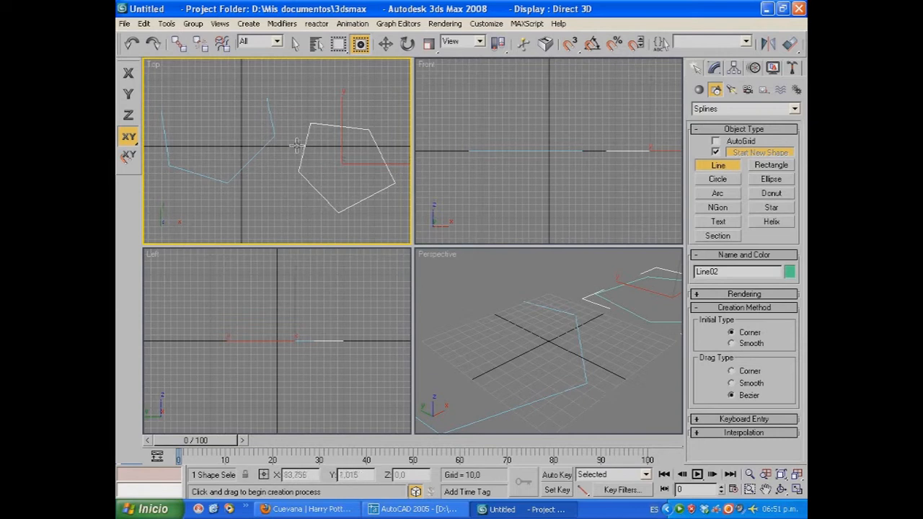
- Examine the closed line's Vertex, Segment and Spline sub-object levels in the modifier stack
{"action": "middle_click_drag", "start_coordinate": [329, 179], "coordinate": [319, 173]}
{"action": "middle_click_drag", "start_coordinate": [318, 206], "coordinate": [337, 180]}
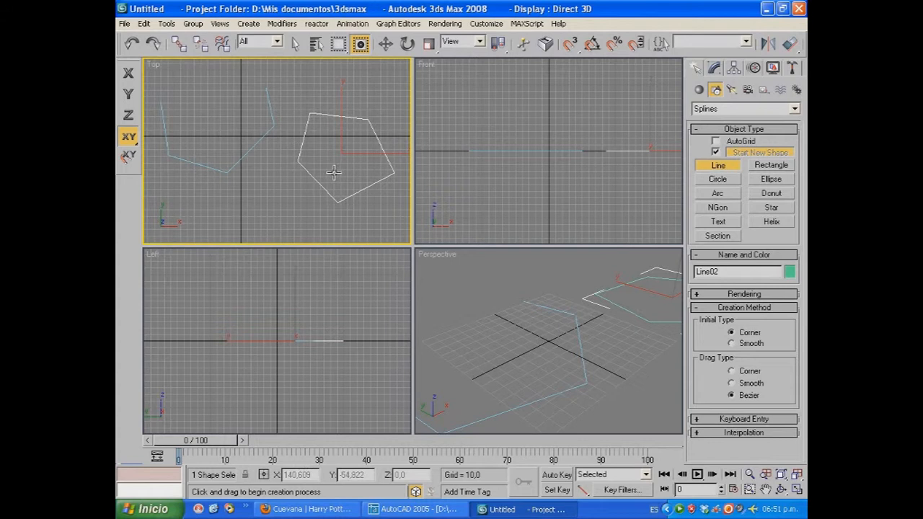
{"action": "left_click", "coordinate": [716, 68]}
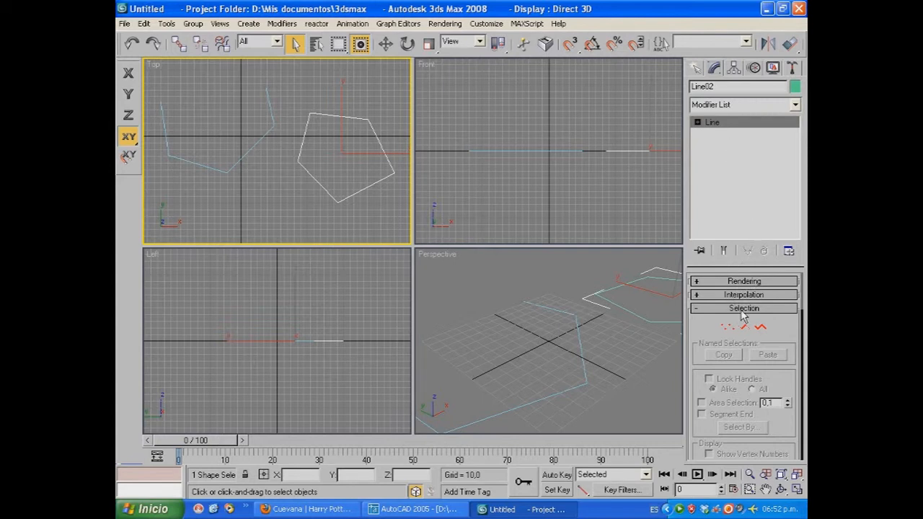
{"action": "left_click", "coordinate": [698, 123]}
{"action": "left_click", "coordinate": [724, 133]}
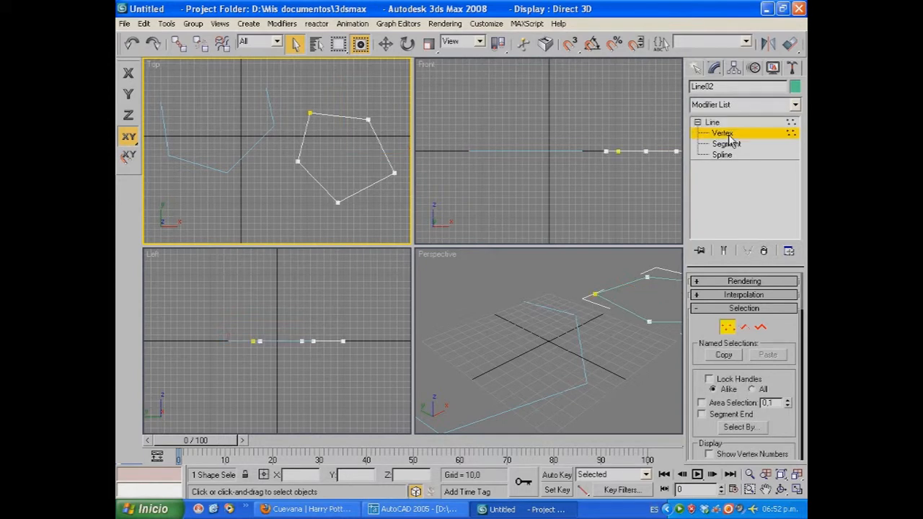
{"action": "left_click", "coordinate": [732, 144]}
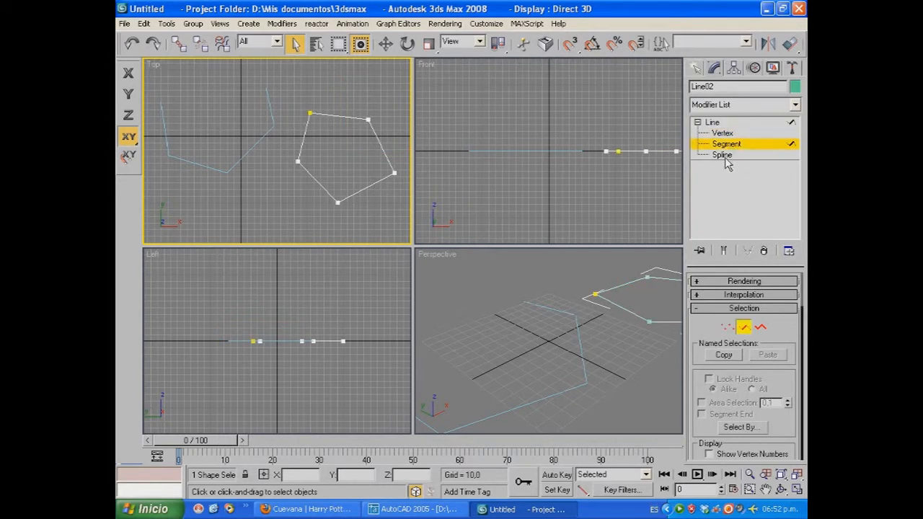
{"action": "left_click", "coordinate": [722, 156]}
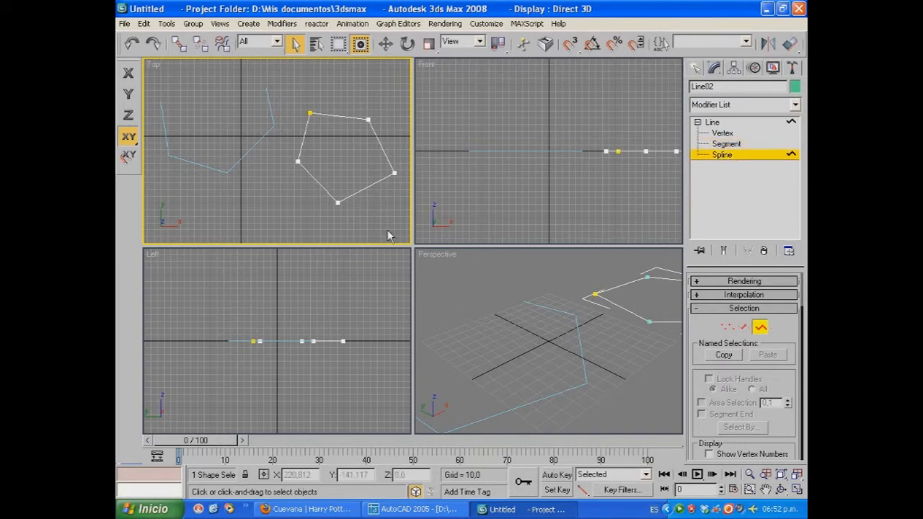
- At Vertex level, move the closed line's left and upper-right vertices individually, and shift its three lower vertices slightly downward together
{"action": "left_click", "coordinate": [723, 134]}
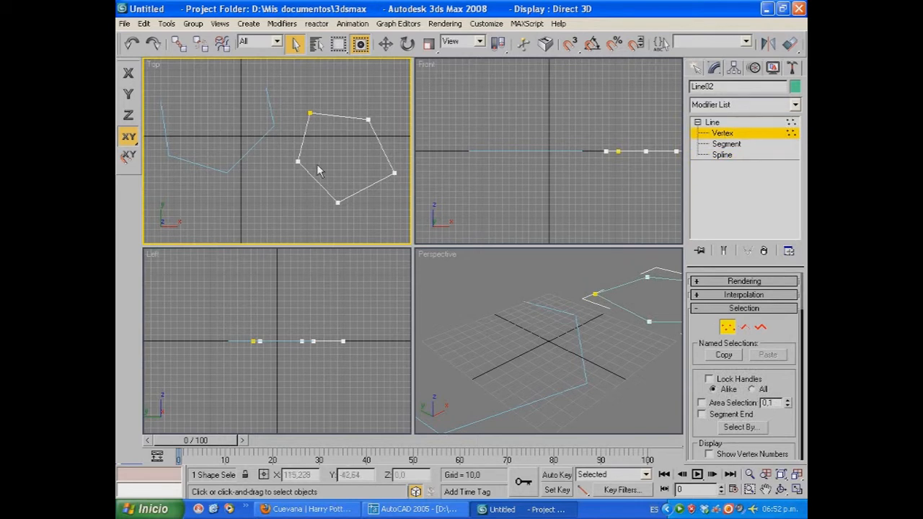
{"action": "left_click", "coordinate": [298, 162]}
{"action": "key", "text": "w"}
{"action": "mouse_move", "coordinate": [319, 143]}
{"action": "left_mouse_down"}
{"action": "mouse_move", "coordinate": [288, 146]}
{"action": "mouse_move", "coordinate": [322, 145]}
{"action": "mouse_move", "coordinate": [311, 143]}
{"action": "left_mouse_up"}
{"action": "left_click", "coordinate": [368, 120]}
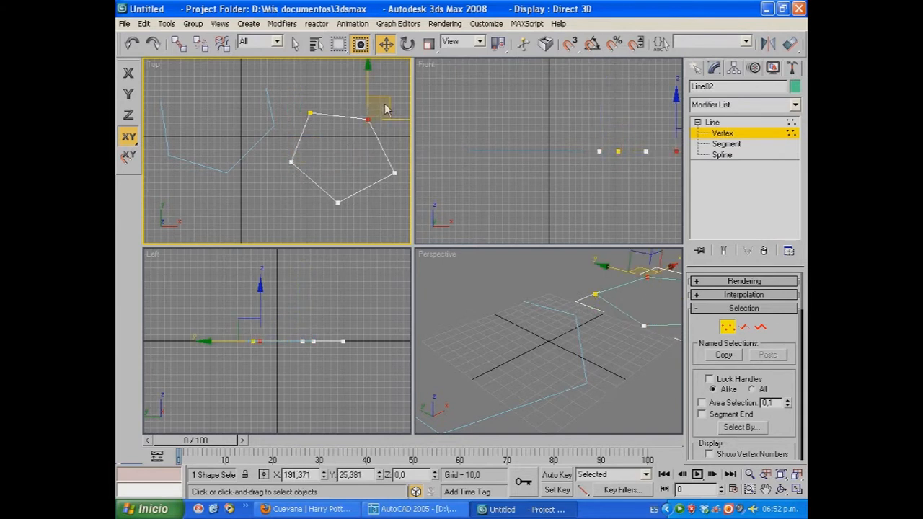
{"action": "left_click_drag", "start_coordinate": [390, 99], "coordinate": [385, 84]}
{"action": "left_click_drag", "start_coordinate": [261, 232], "coordinate": [406, 151]}
{"action": "mouse_move", "coordinate": [313, 140]}
{"action": "left_mouse_down"}
{"action": "mouse_move", "coordinate": [299, 153]}
{"action": "mouse_move", "coordinate": [314, 150]}
{"action": "left_mouse_up"}
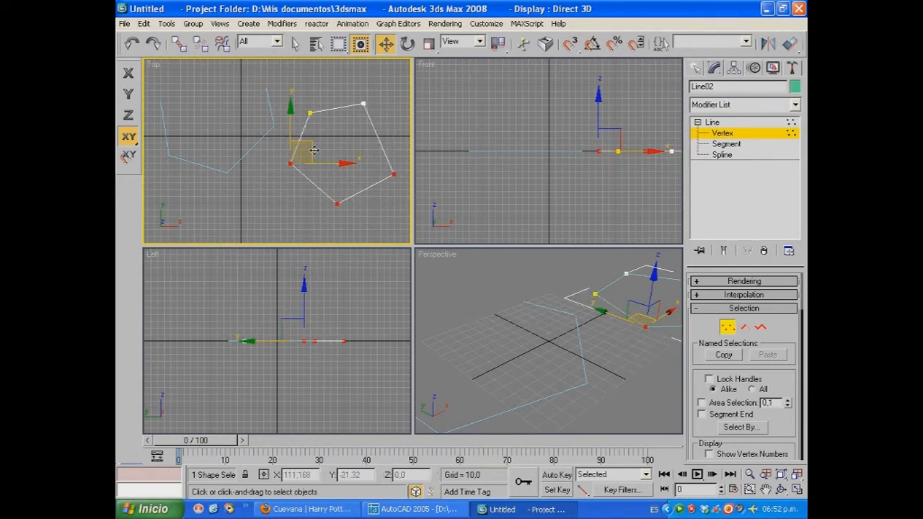
- Move the closed line's lower-left segment outward, and select the whole outline at Spline level before leaving sub-object editing
{"action": "left_click", "coordinate": [727, 144]}
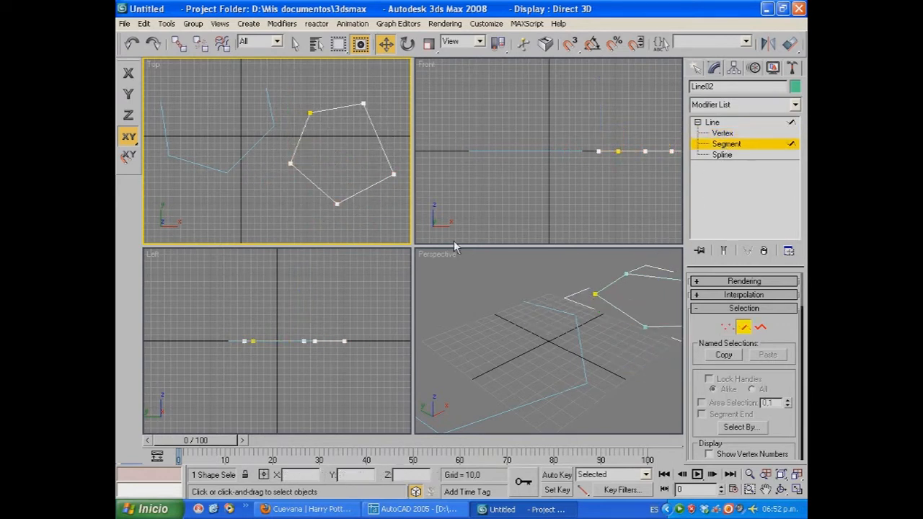
{"action": "left_click", "coordinate": [318, 188]}
{"action": "mouse_move", "coordinate": [337, 168]}
{"action": "left_mouse_down"}
{"action": "mouse_move", "coordinate": [303, 170]}
{"action": "mouse_move", "coordinate": [340, 166]}
{"action": "mouse_move", "coordinate": [323, 170]}
{"action": "left_mouse_up"}
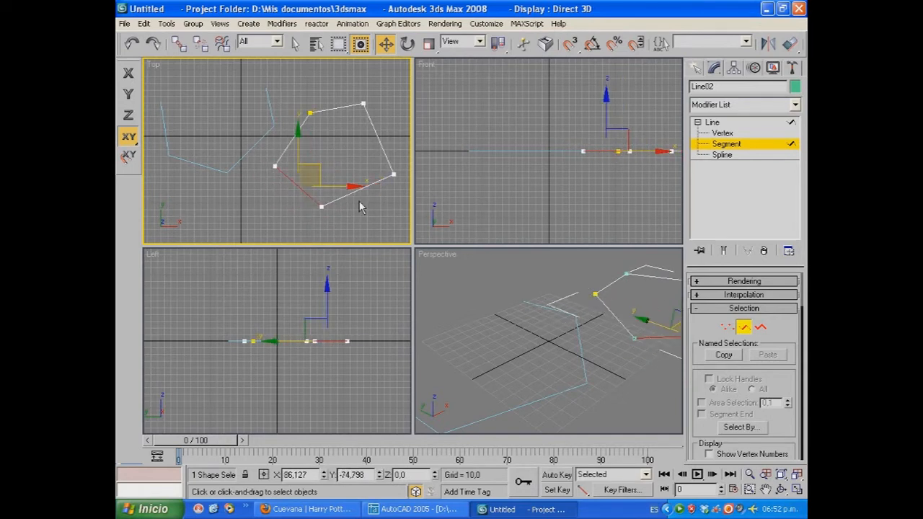
{"action": "left_click", "coordinate": [723, 155]}
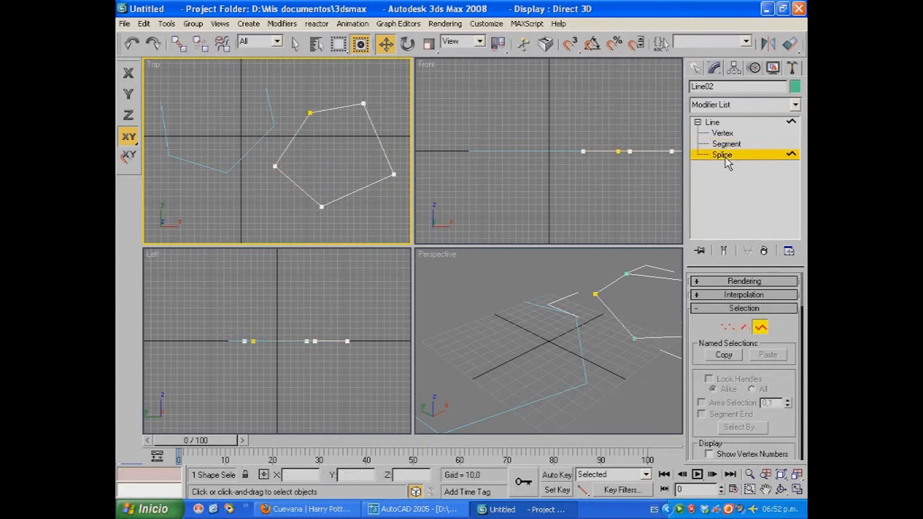
{"action": "left_click", "coordinate": [381, 144]}
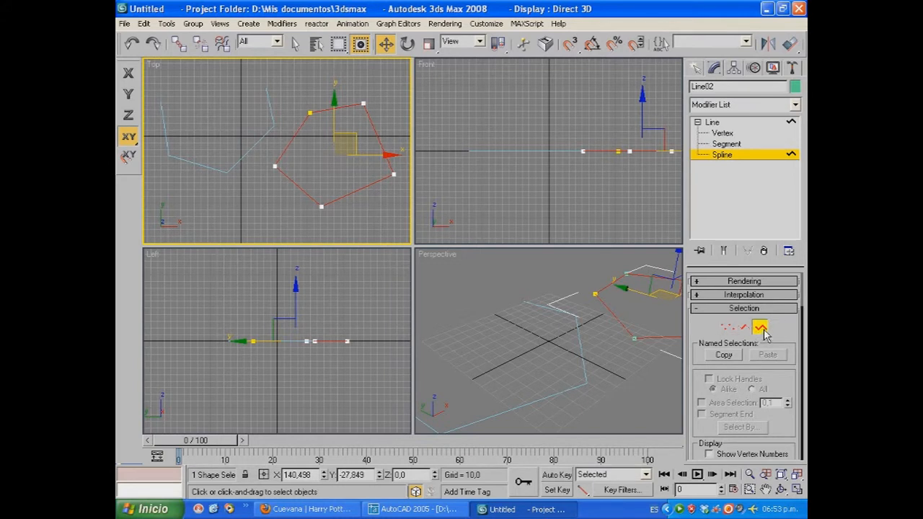
{"action": "left_click", "coordinate": [722, 155]}
- Delete both practice lines from the scene
{"action": "middle_click_drag", "start_coordinate": [404, 202], "coordinate": [374, 208]}
{"action": "scroll", "coordinate": [387, 204], "scroll_direction": "down", "scroll_amount": 1}
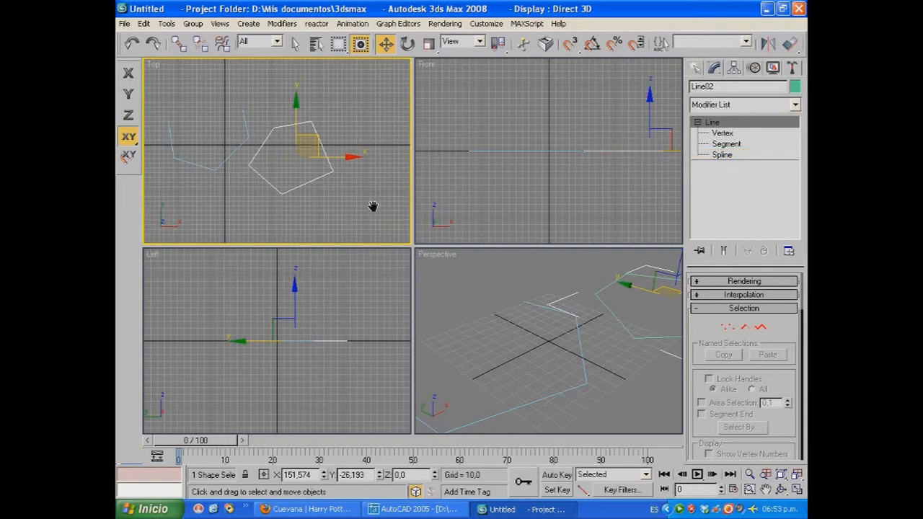
{"action": "left_click_drag", "start_coordinate": [200, 166], "coordinate": [398, 226]}
{"action": "key", "text": "Delete"}
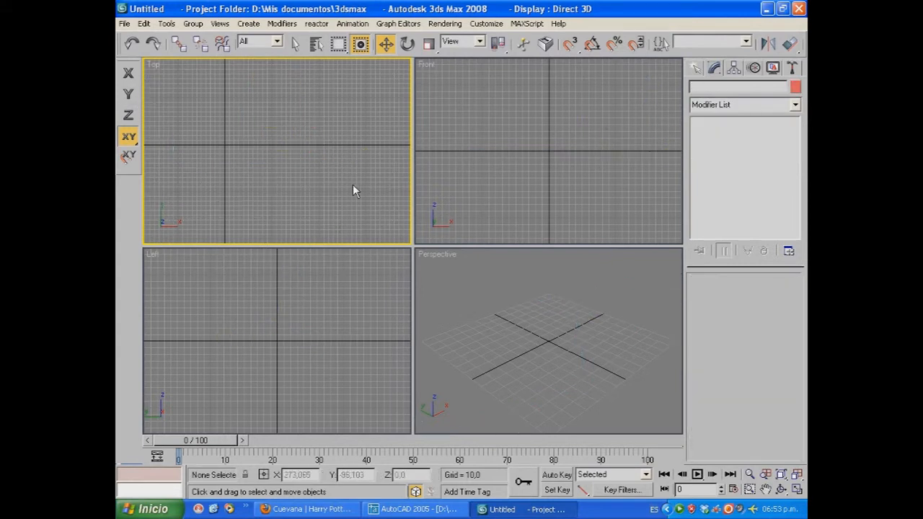
- Draw a rectangle spline about 191 units long and 303 units wide in the Top viewport
{"action": "left_click", "coordinate": [695, 70]}
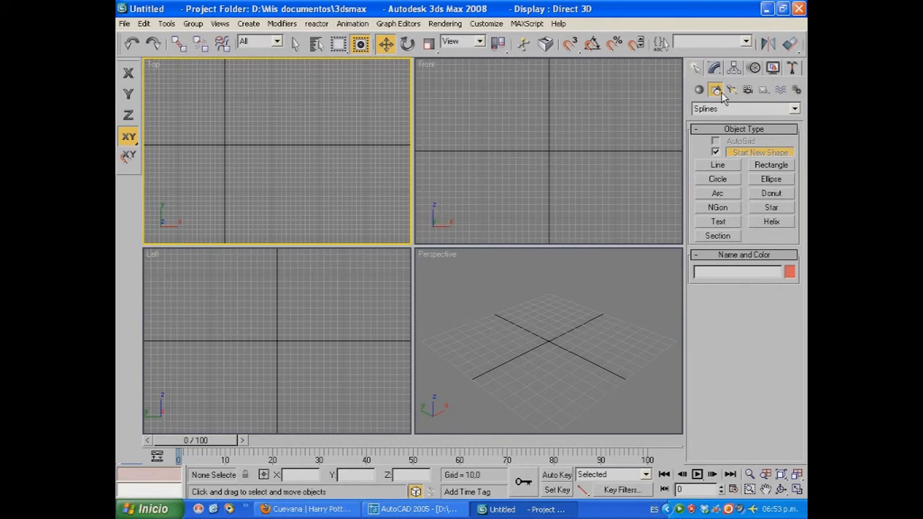
{"action": "left_click", "coordinate": [771, 166]}
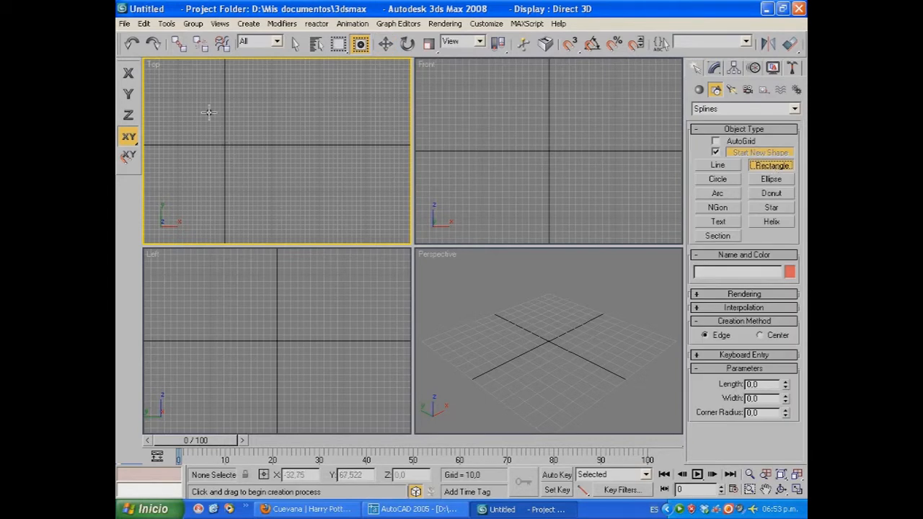
{"action": "left_click_drag", "start_coordinate": [208, 112], "coordinate": [351, 201]}
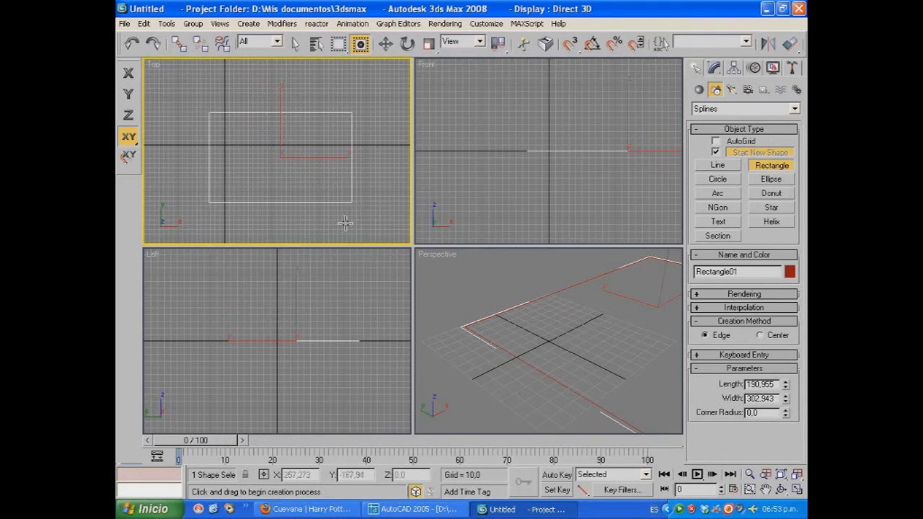
- Round the rectangle's corners with a corner radius of 26.8 and maximize the Top viewport
{"action": "left_click", "coordinate": [715, 68]}
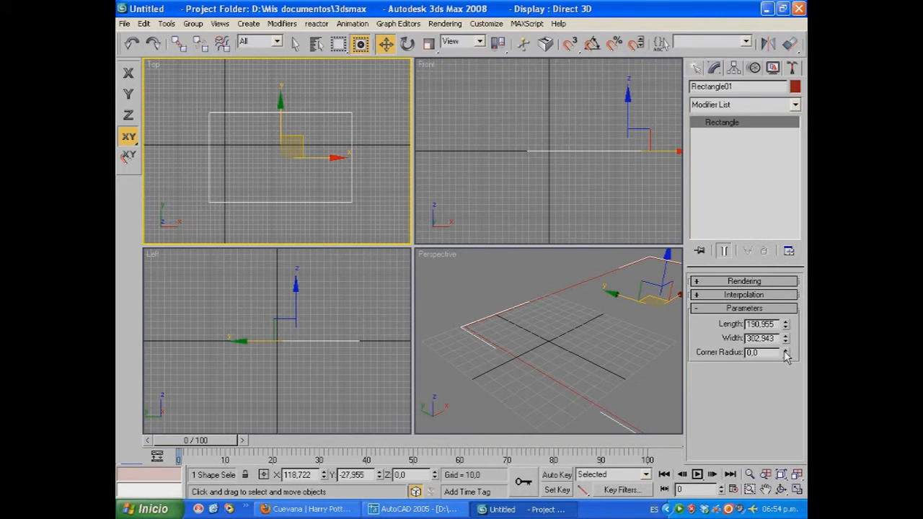
{"action": "left_click_drag", "start_coordinate": [787, 354], "coordinate": [764, 213]}
{"action": "left_click_drag", "start_coordinate": [748, 104], "coordinate": [805, 436]}
{"action": "left_click", "coordinate": [797, 489]}
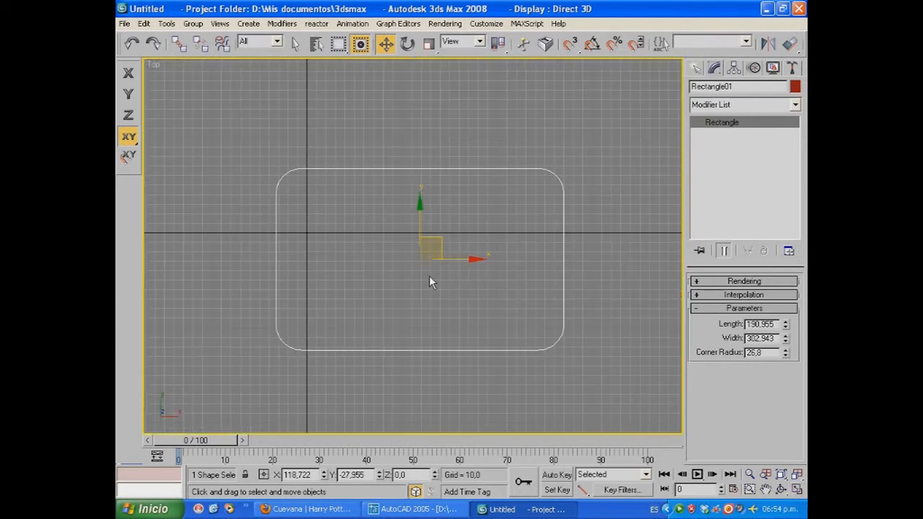
- Try corner radius values of 0 and 15 on the rectangle
{"action": "left_click", "coordinate": [772, 354]}
{"action": "type", "text": "0"}
{"action": "key", "text": "Return"}
{"action": "type", "text": "15"}
{"action": "key", "text": "Return"}
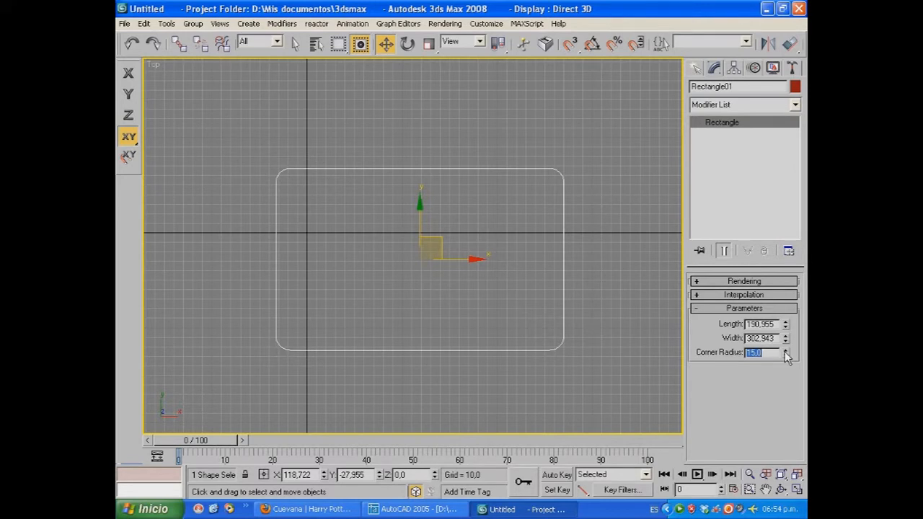
- Increase the rectangle's corner radius to 46.65 and reset it to 0 for sharp corners
{"action": "left_click_drag", "start_coordinate": [785, 351], "coordinate": [777, 224]}
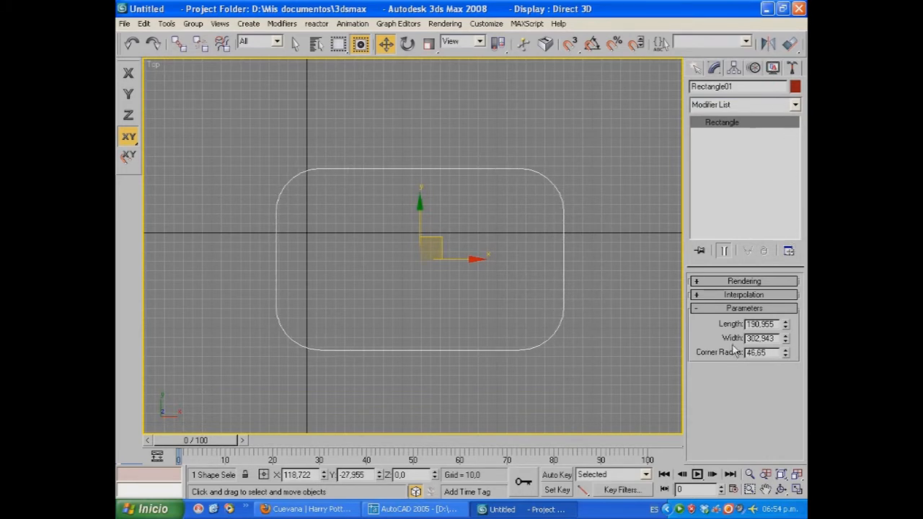
{"action": "double_click", "coordinate": [774, 353]}
{"action": "type", "text": "0"}
{"action": "middle_click_drag", "start_coordinate": [524, 246], "coordinate": [469, 243]}
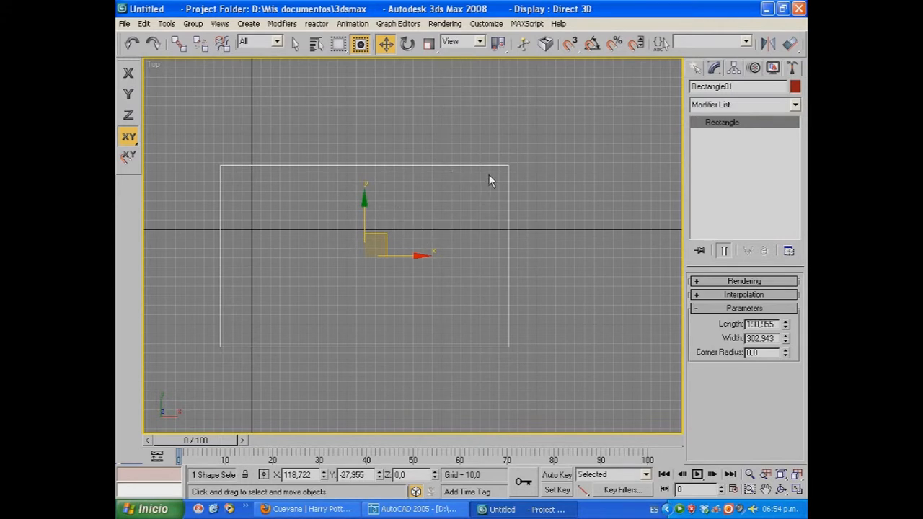
{"action": "right_click", "coordinate": [727, 124]}
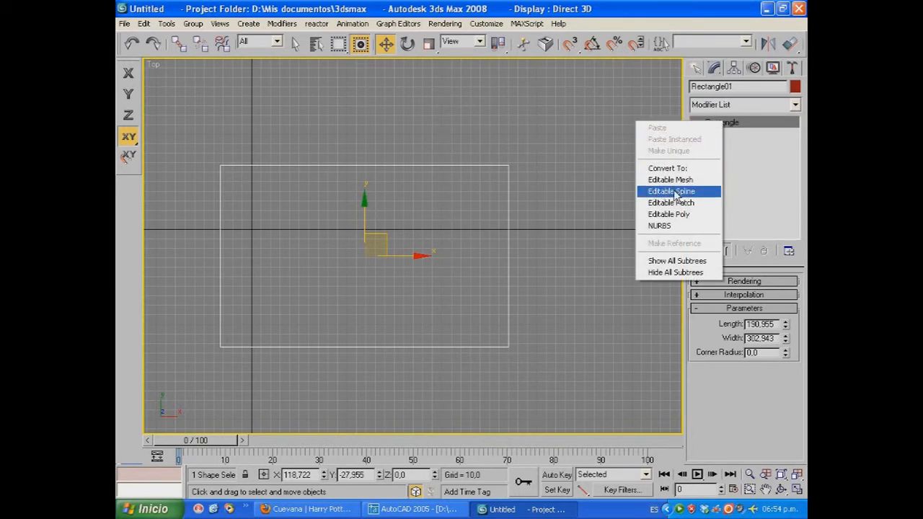
{"action": "left_click", "coordinate": [571, 205]}
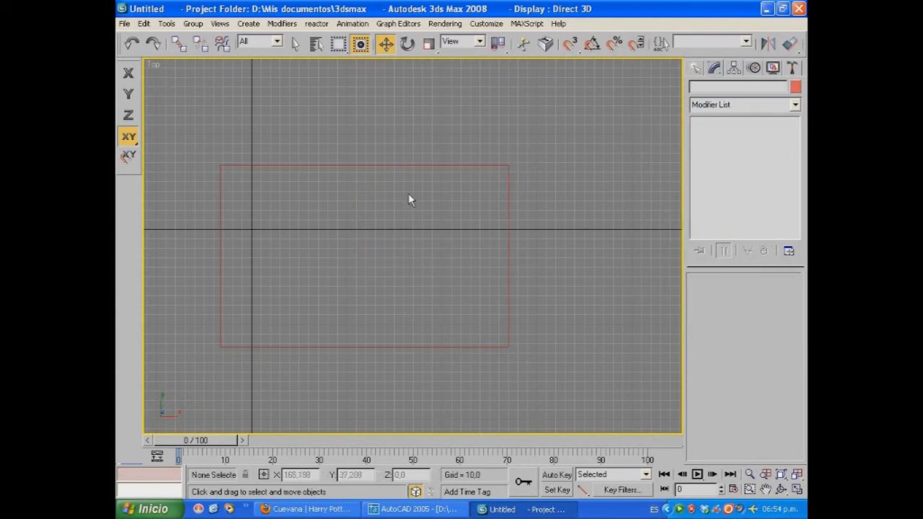
{"action": "left_click", "coordinate": [413, 165]}
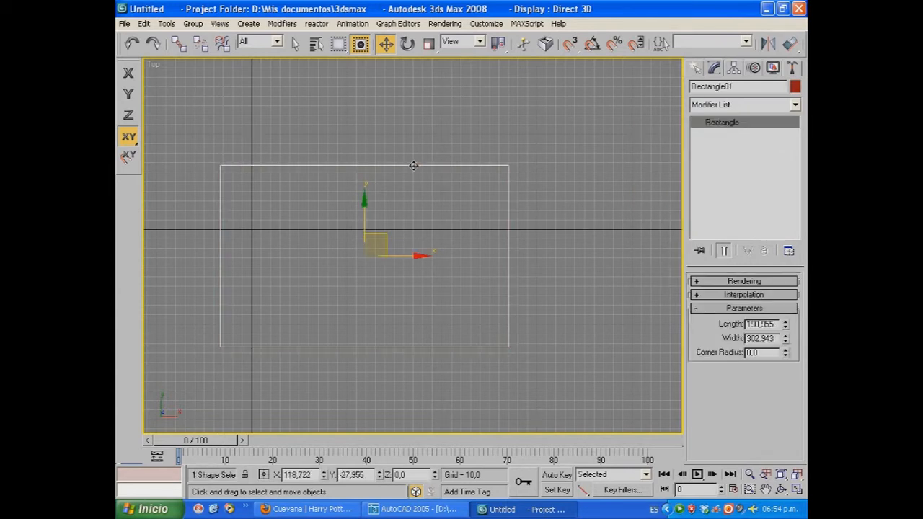
{"action": "right_click", "coordinate": [385, 233]}
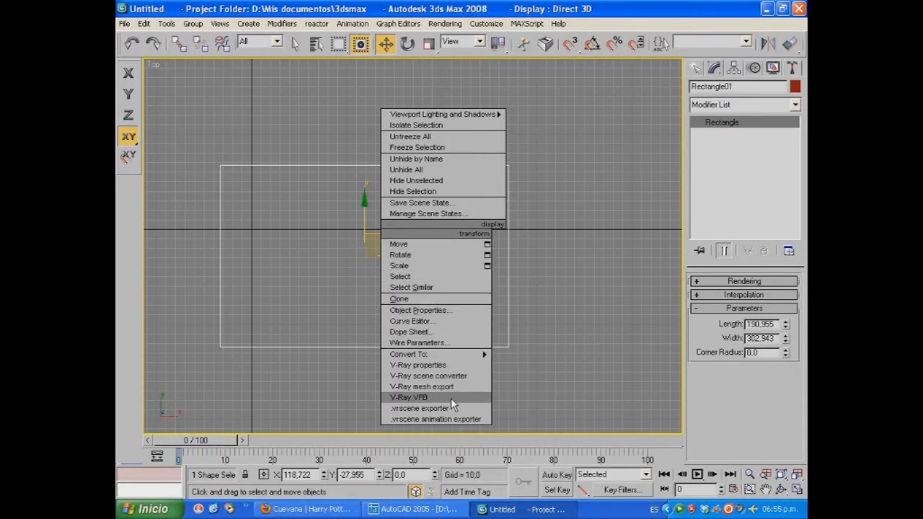
{"action": "mouse_move", "coordinate": [435, 354]}
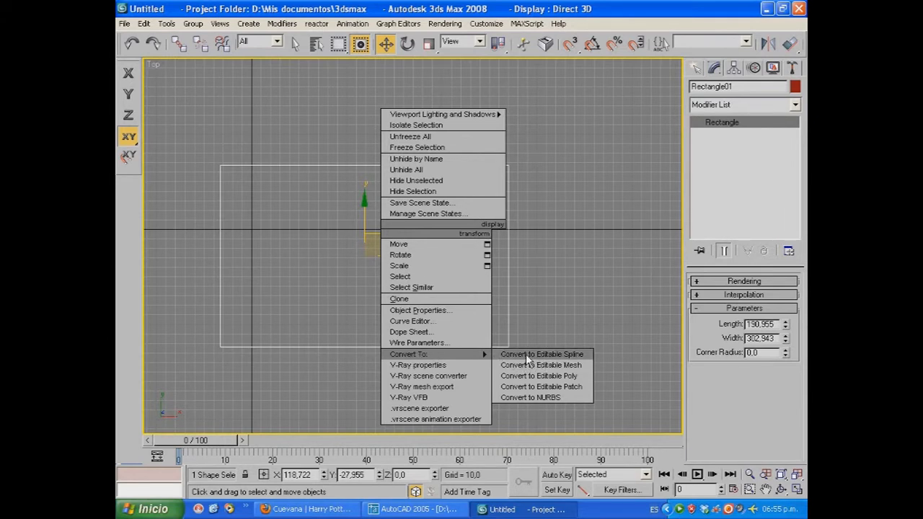
{"action": "left_click", "coordinate": [756, 144]}
{"action": "right_click", "coordinate": [724, 126]}
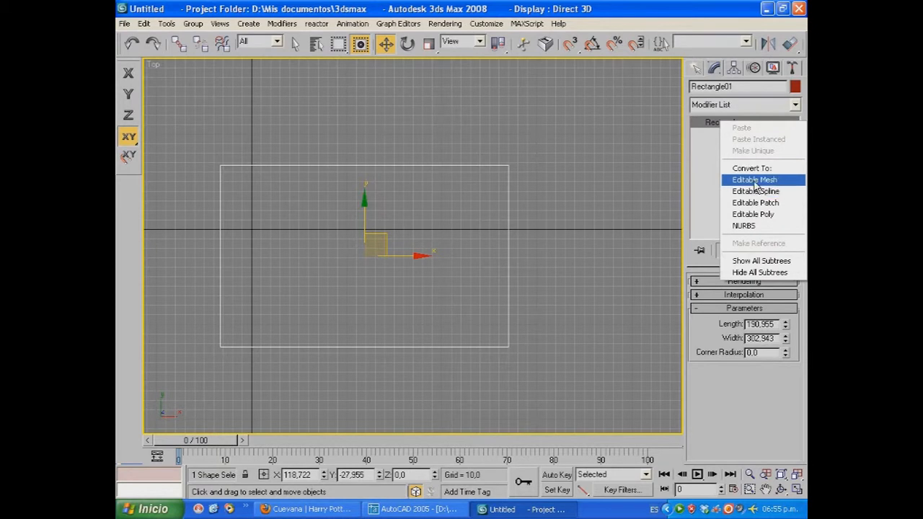
{"action": "left_click", "coordinate": [477, 214]}
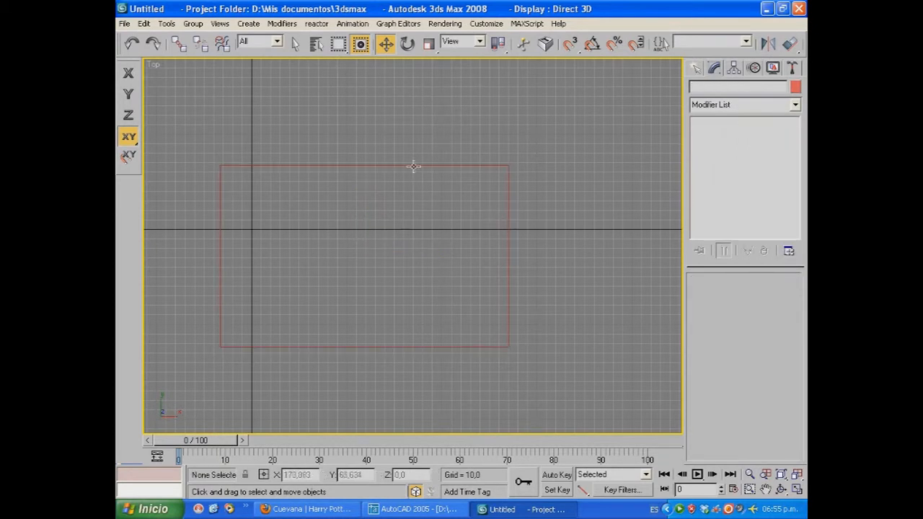
- Select the rectangle in the Top viewport and convert it to an Editable Spline
{"action": "left_click", "coordinate": [414, 166]}
{"action": "right_click", "coordinate": [396, 167]}
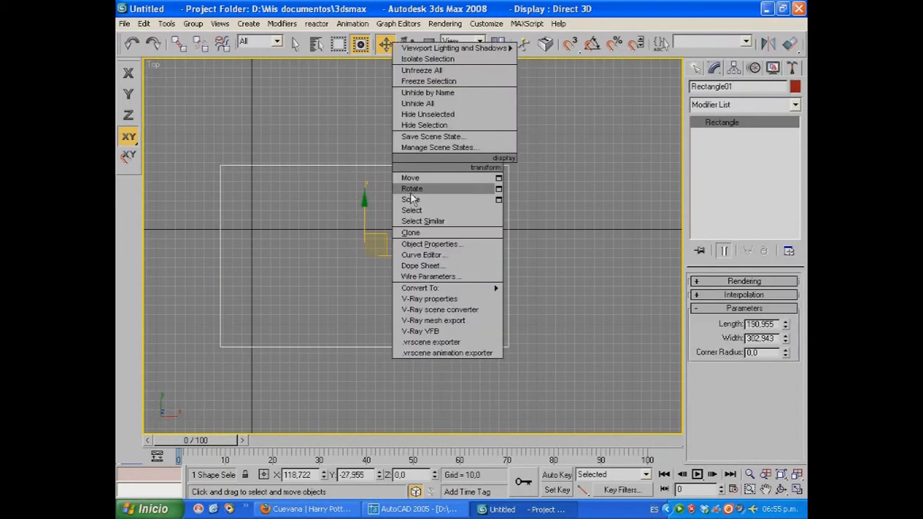
{"action": "mouse_move", "coordinate": [429, 290]}
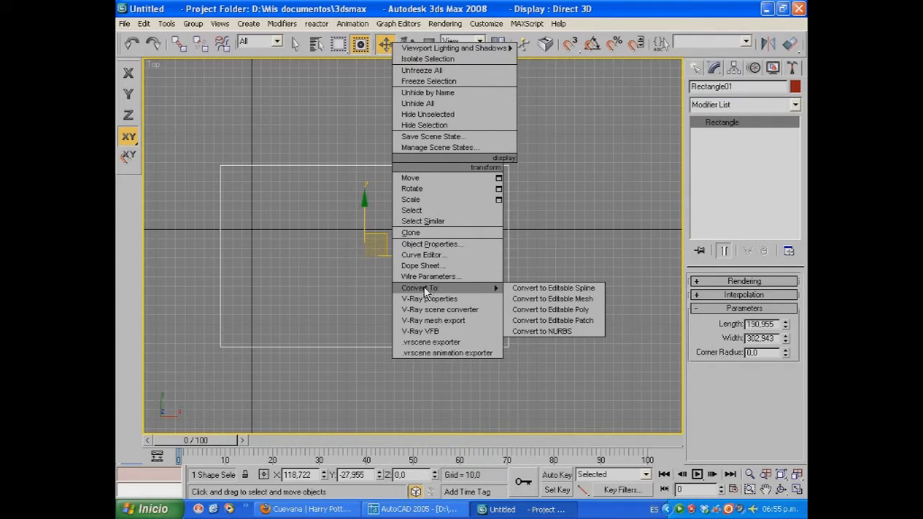
{"action": "left_click", "coordinate": [554, 289]}
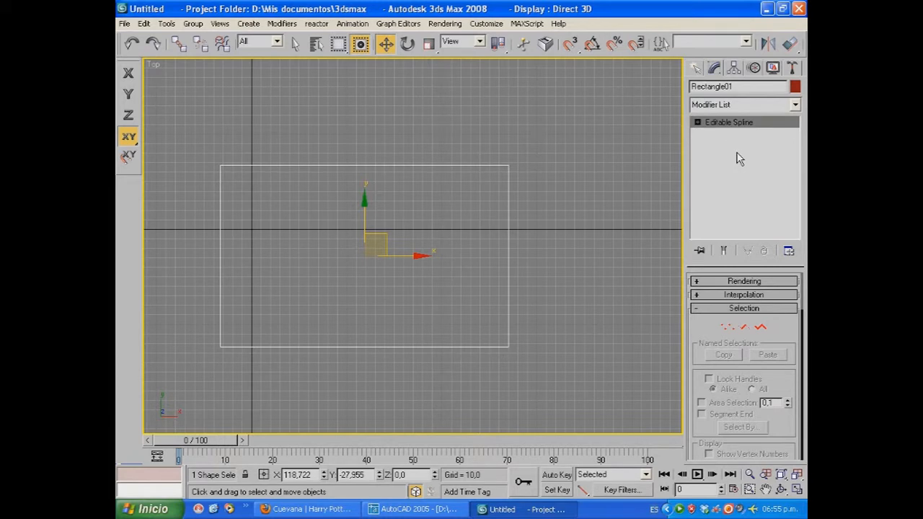
- Examine the editable spline's sub-object levels by selecting its upper-right vertex, its top segment and the whole spline, and return to object level
{"action": "left_click", "coordinate": [698, 123]}
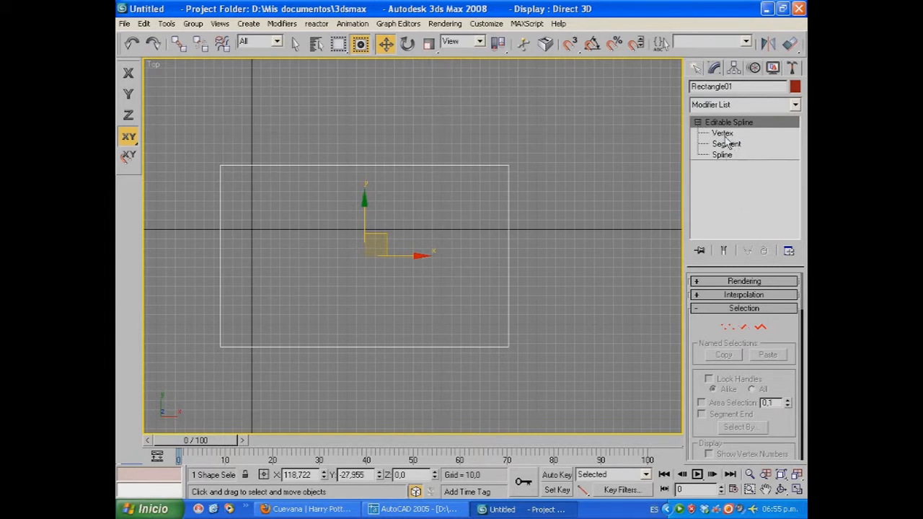
{"action": "left_click", "coordinate": [722, 134]}
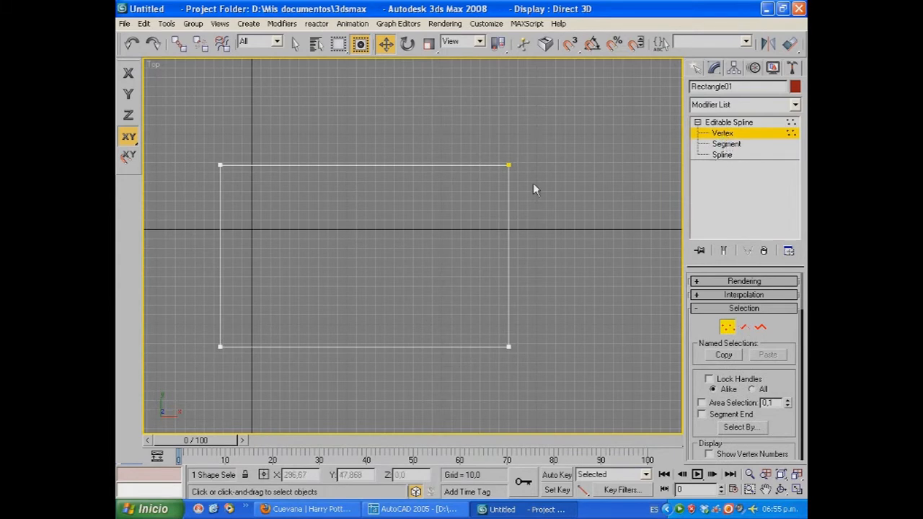
{"action": "left_click", "coordinate": [509, 165]}
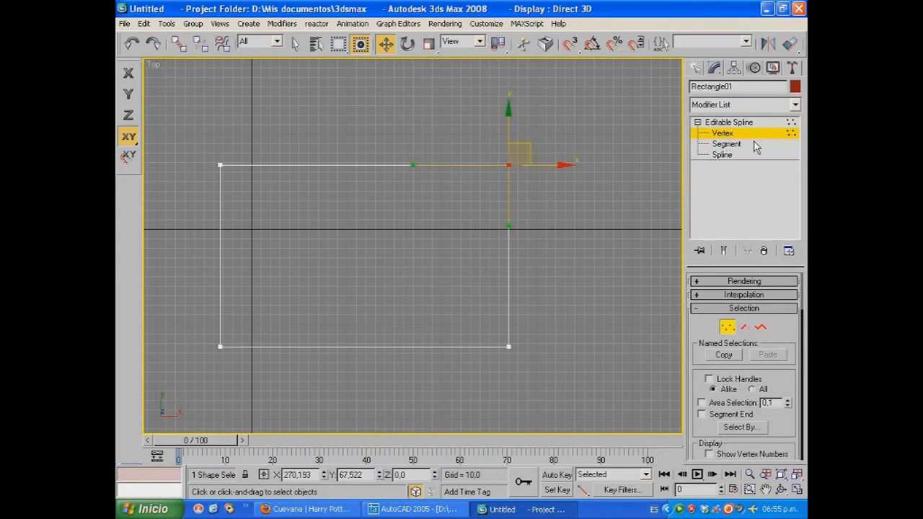
{"action": "left_click", "coordinate": [730, 145]}
{"action": "left_click", "coordinate": [372, 166]}
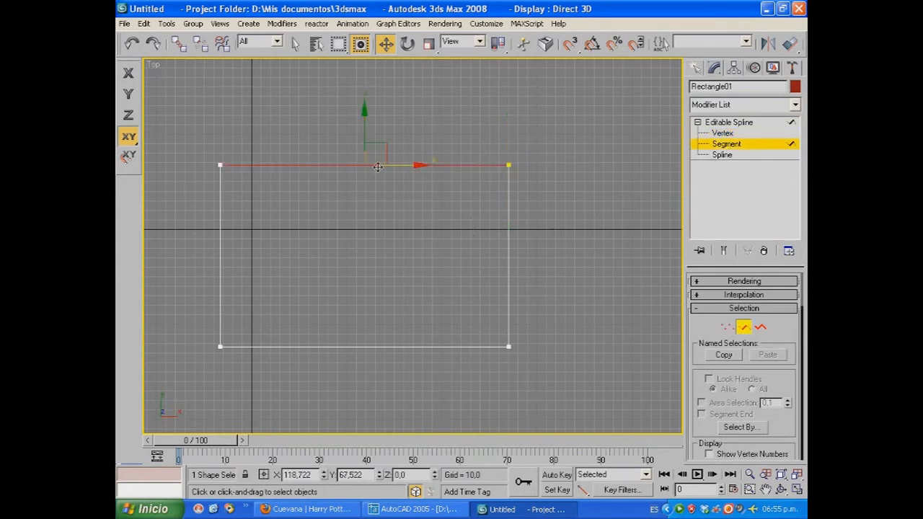
{"action": "left_click", "coordinate": [723, 155]}
{"action": "left_click", "coordinate": [508, 210]}
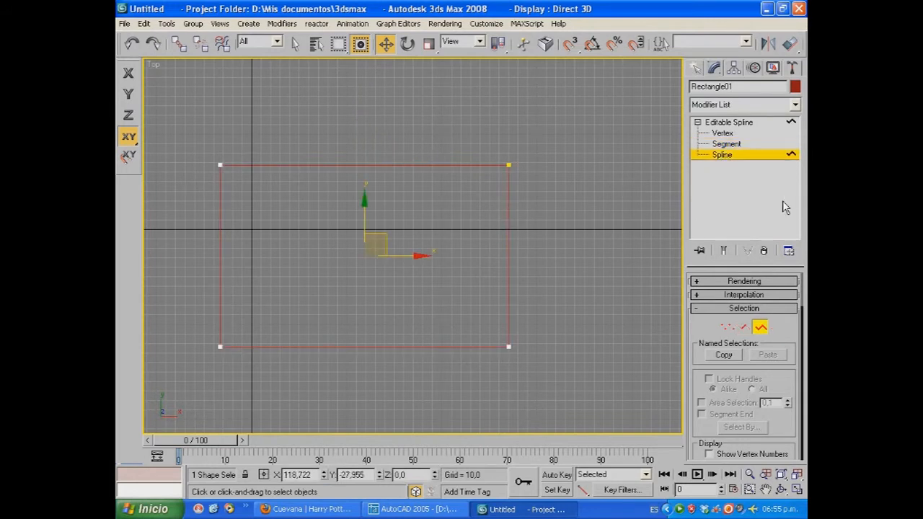
{"action": "left_click", "coordinate": [757, 195]}
{"action": "left_click", "coordinate": [728, 156]}
- Delete the converted rectangle and draw a new one about 177 units long and 298 units wide in the Top viewport
{"action": "middle_click_drag", "start_coordinate": [596, 201], "coordinate": [563, 204]}
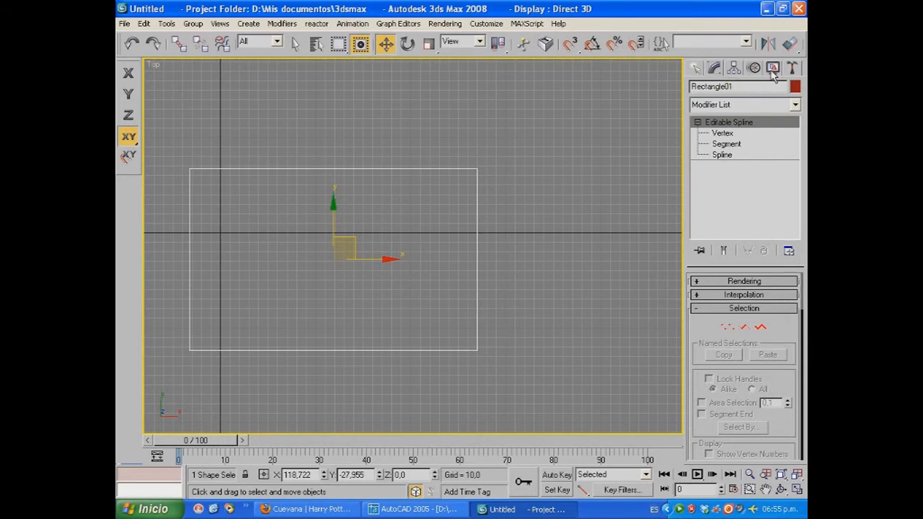
{"action": "key", "text": "Delete"}
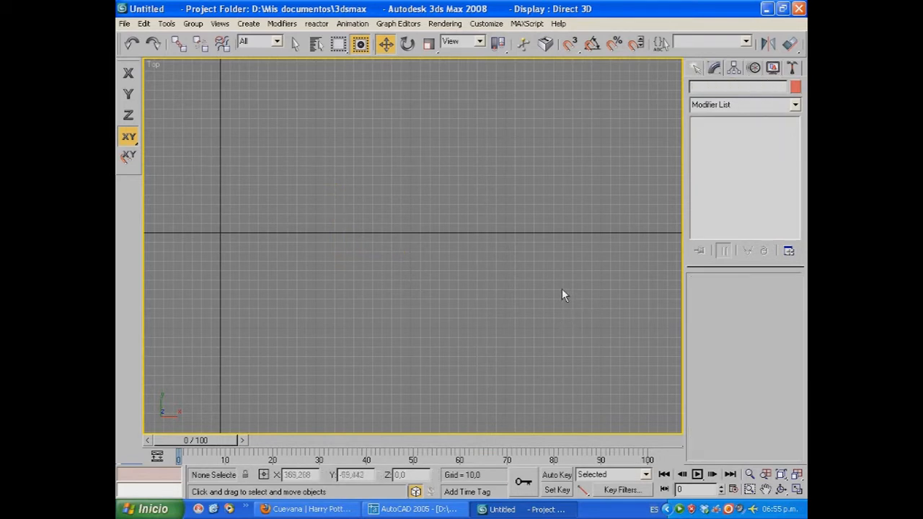
{"action": "left_click", "coordinate": [695, 68]}
{"action": "left_click", "coordinate": [777, 165]}
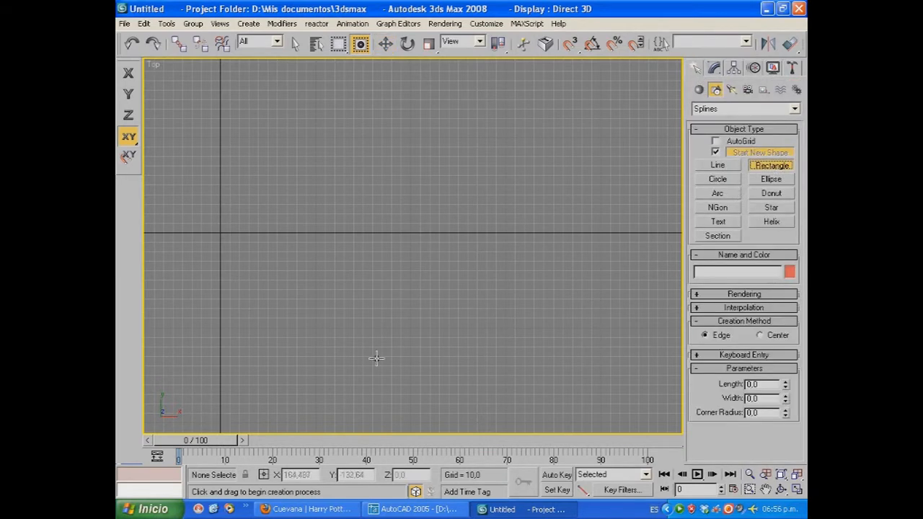
{"action": "left_click_drag", "start_coordinate": [249, 149], "coordinate": [534, 316]}
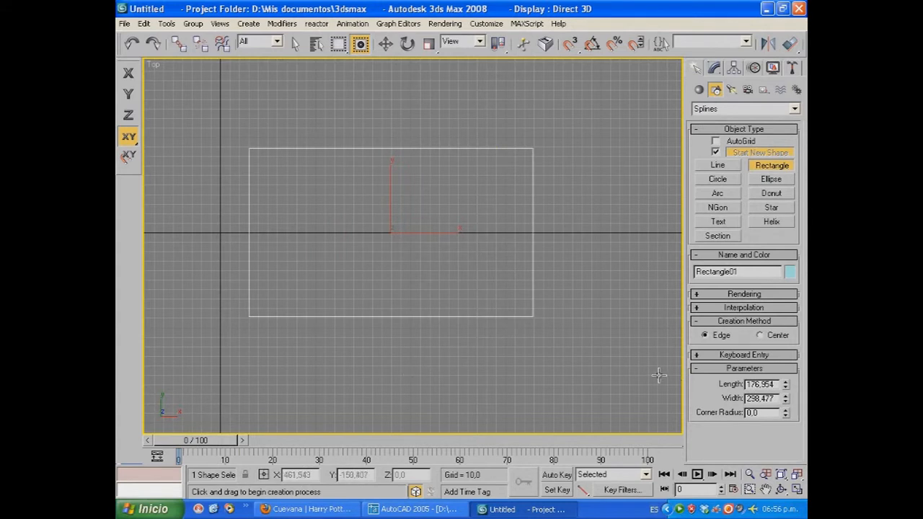
- Set the new rectangle's length to 200 and its width to 350
{"action": "double_click", "coordinate": [761, 384]}
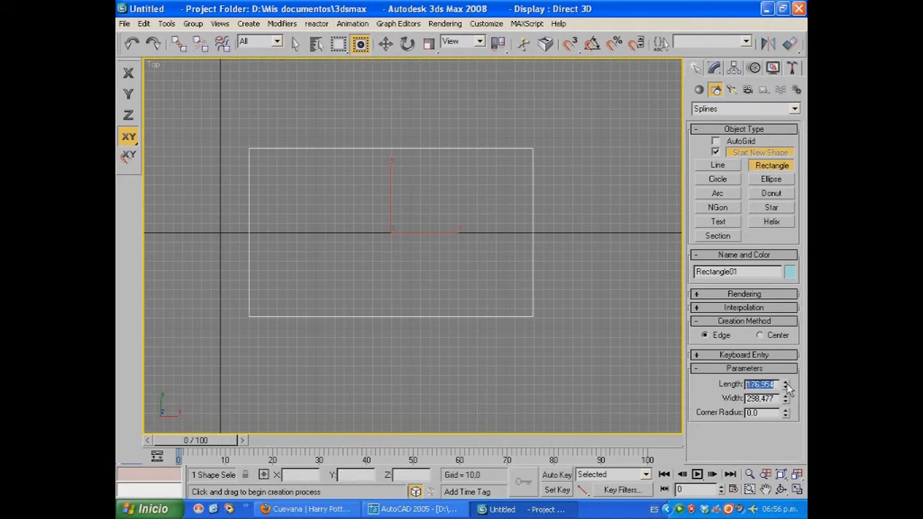
{"action": "type", "text": "200"}
{"action": "key", "text": "Tab"}
{"action": "type", "text": "350"}
{"action": "key", "text": "Return"}
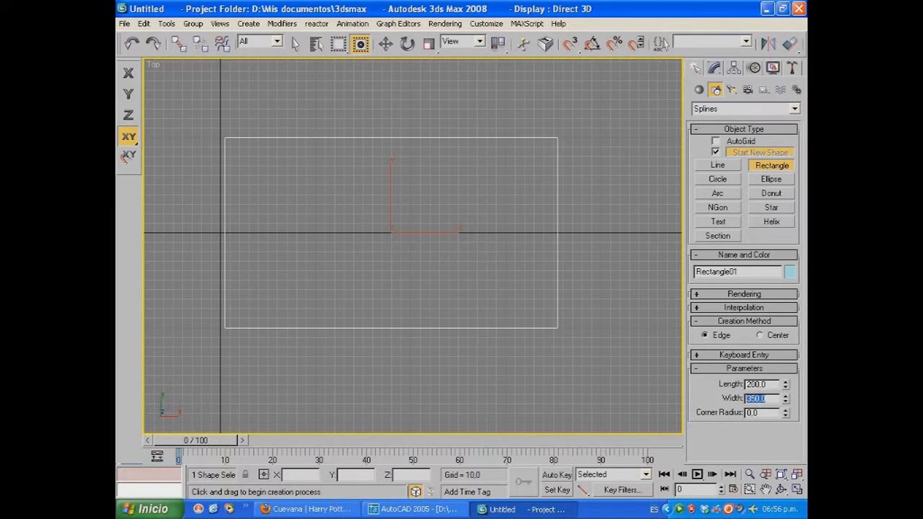
- Convert the 200 by 350 rectangle to an Editable Spline
{"action": "left_click", "coordinate": [715, 68]}
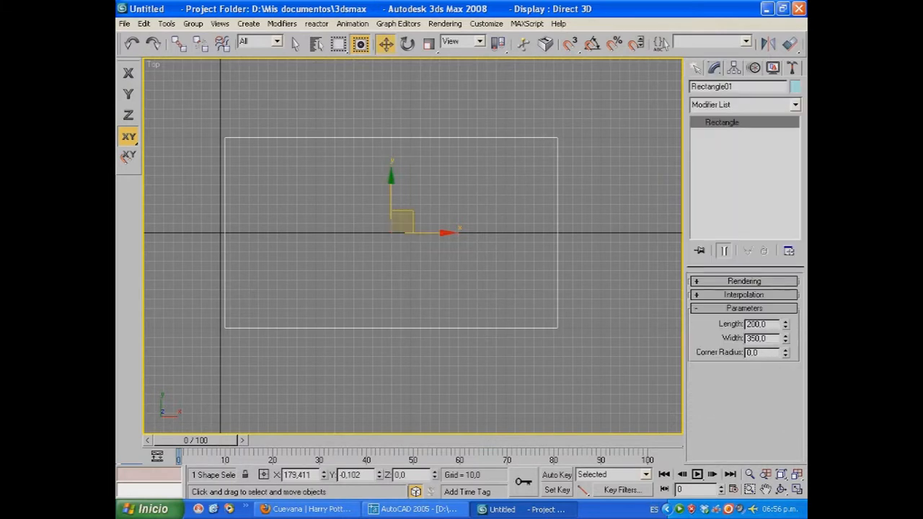
{"action": "right_click", "coordinate": [725, 122]}
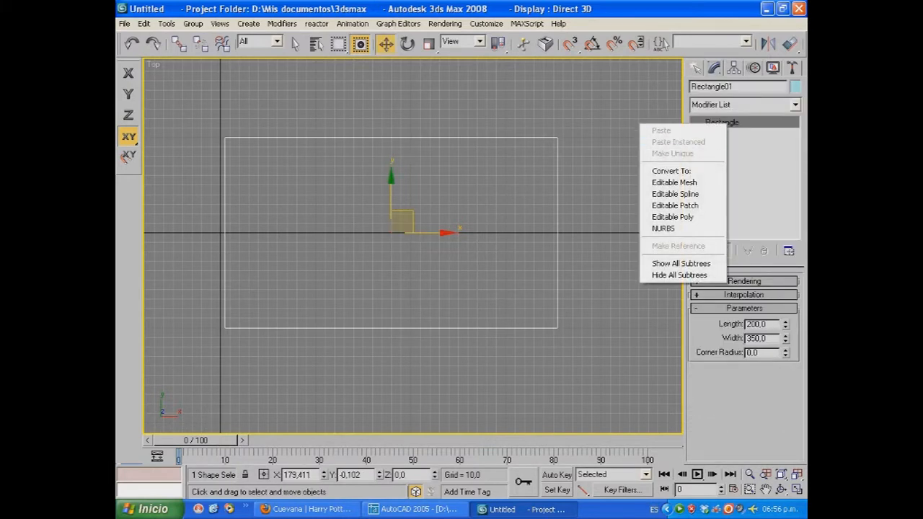
{"action": "left_click", "coordinate": [675, 194]}
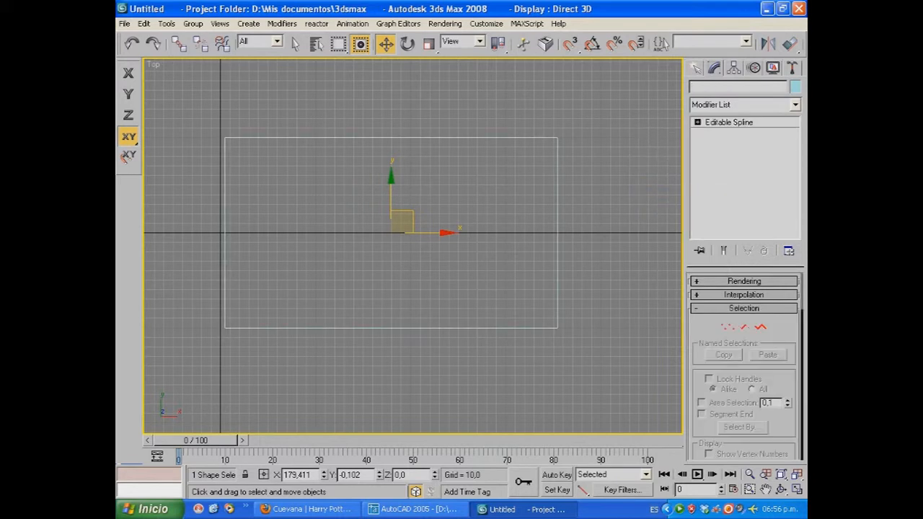
- Select the whole rectangle at the Spline sub-object level and outline it by 20 units
{"action": "left_click", "coordinate": [697, 123]}
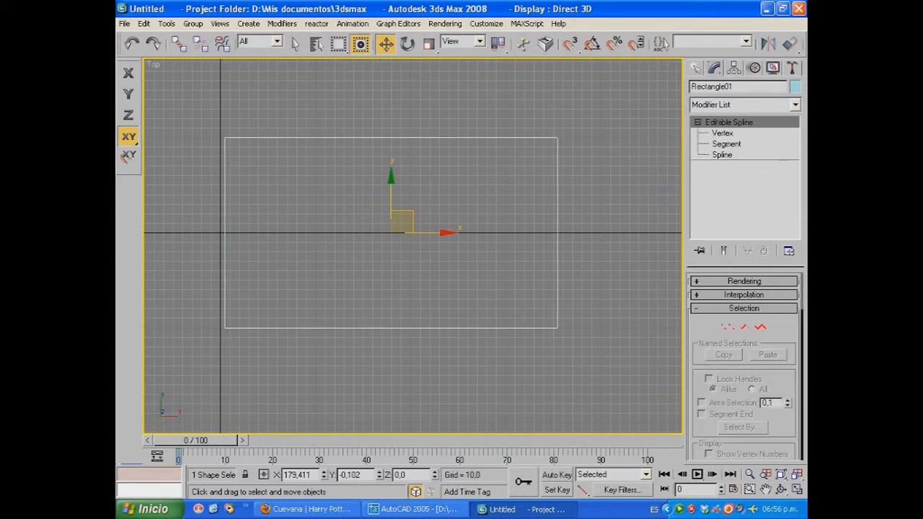
{"action": "left_click", "coordinate": [722, 154]}
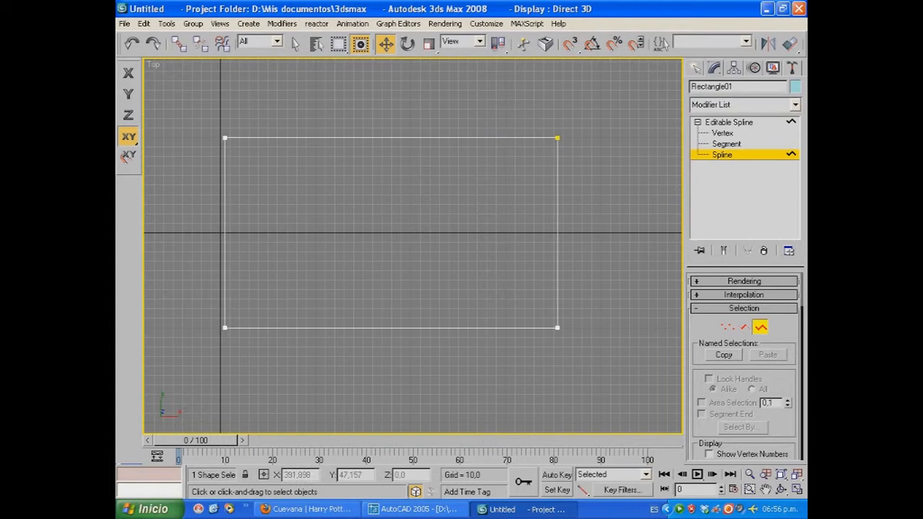
{"action": "key", "text": "ctrl+a"}
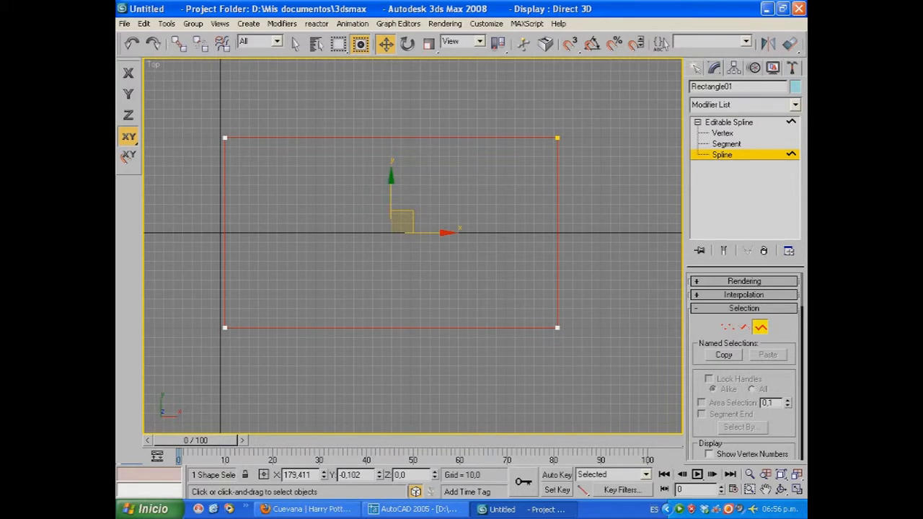
{"action": "scroll", "coordinate": [744, 366], "scroll_direction": "down", "scroll_amount": 5}
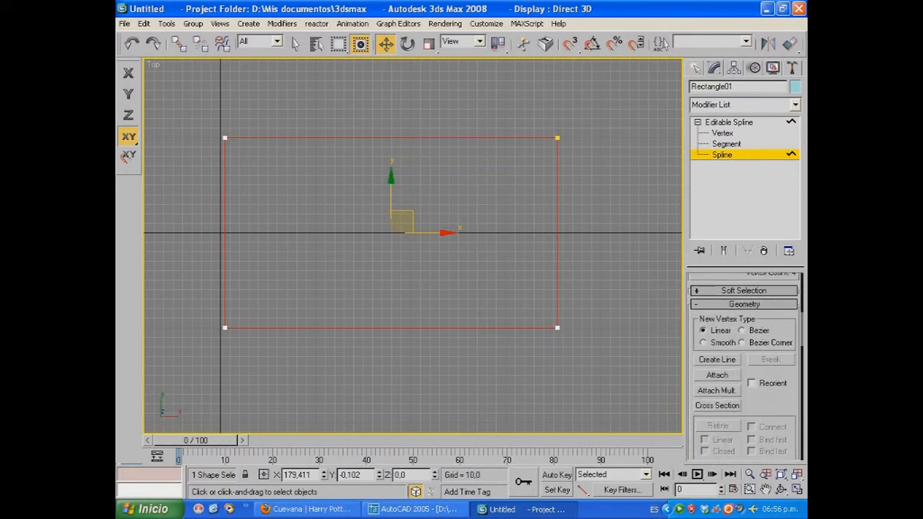
{"action": "scroll", "coordinate": [743, 366], "scroll_direction": "down", "scroll_amount": 8}
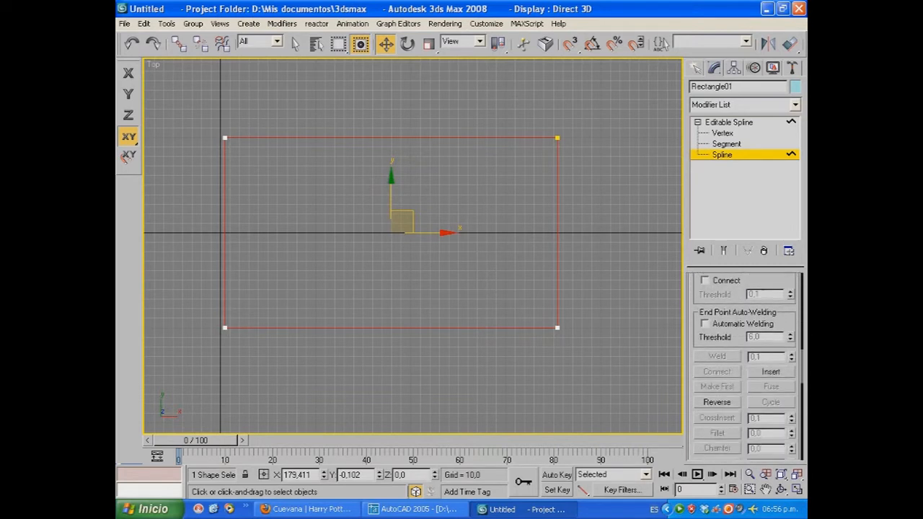
{"action": "scroll", "coordinate": [744, 366], "scroll_direction": "up", "scroll_amount": 3}
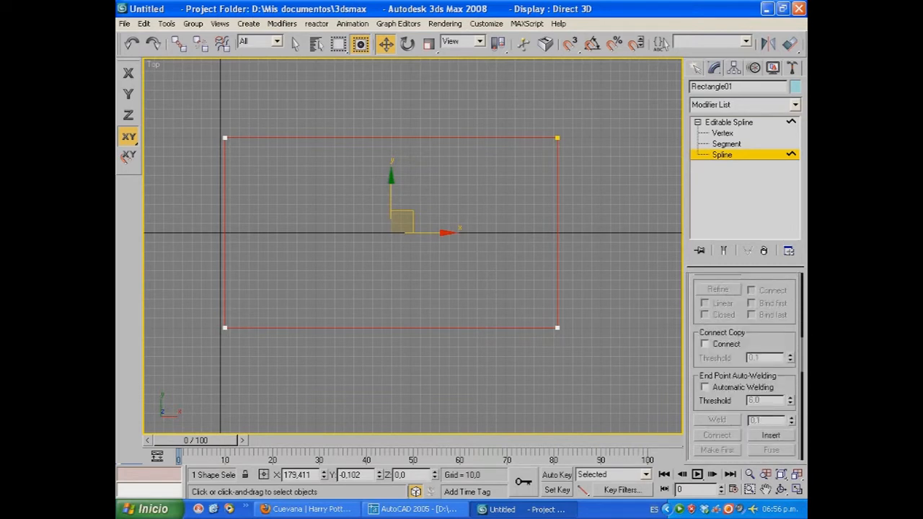
{"action": "scroll", "coordinate": [744, 366], "scroll_direction": "down", "scroll_amount": 4}
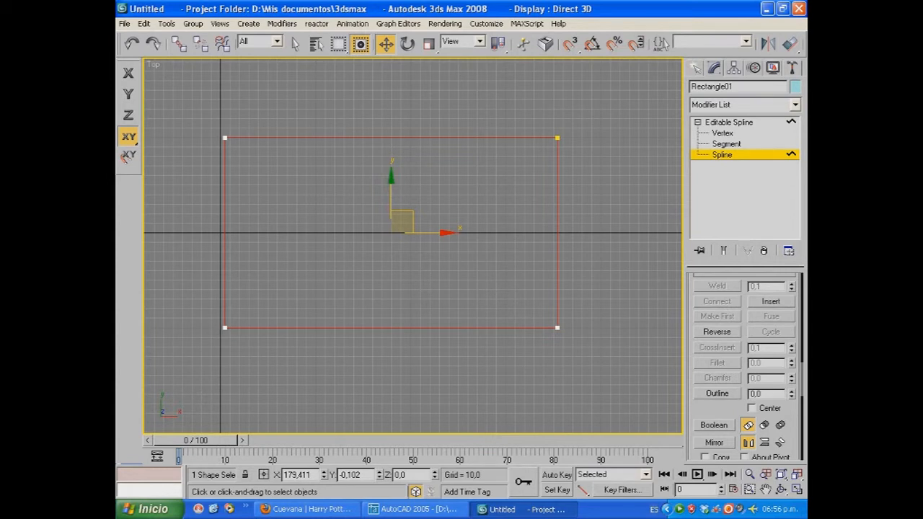
{"action": "left_click", "coordinate": [767, 393]}
{"action": "type", "text": "20"}
{"action": "key", "text": "Return"}
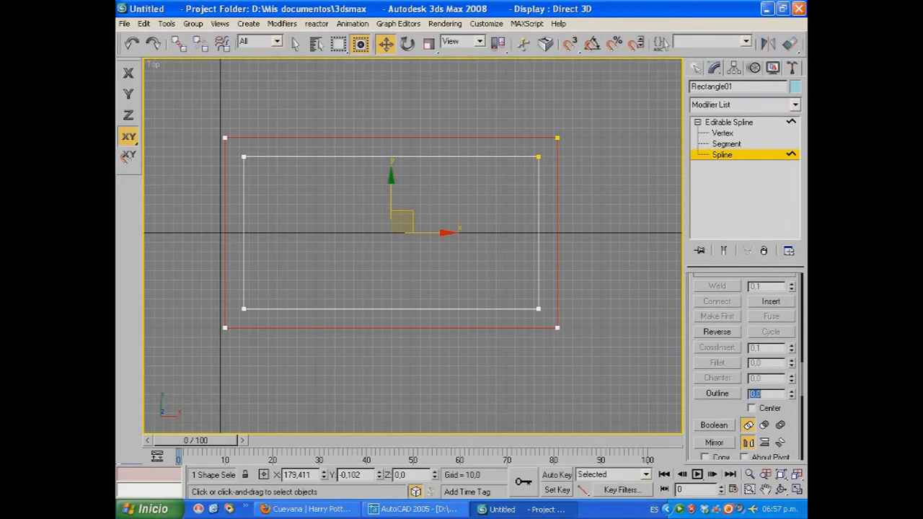
- Leave the Spline sub-object level, re-enter it and select the inner rectangle of the outline
{"action": "left_click", "coordinate": [730, 122]}
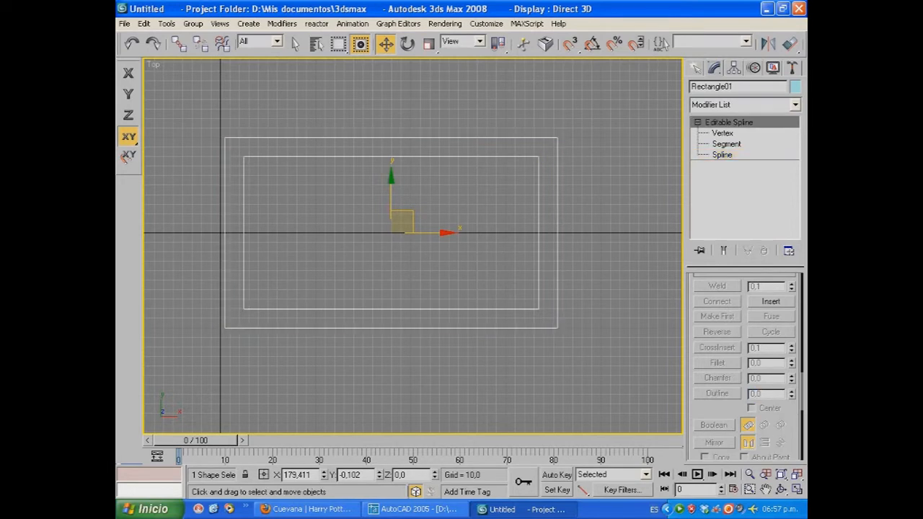
{"action": "left_click", "coordinate": [722, 155]}
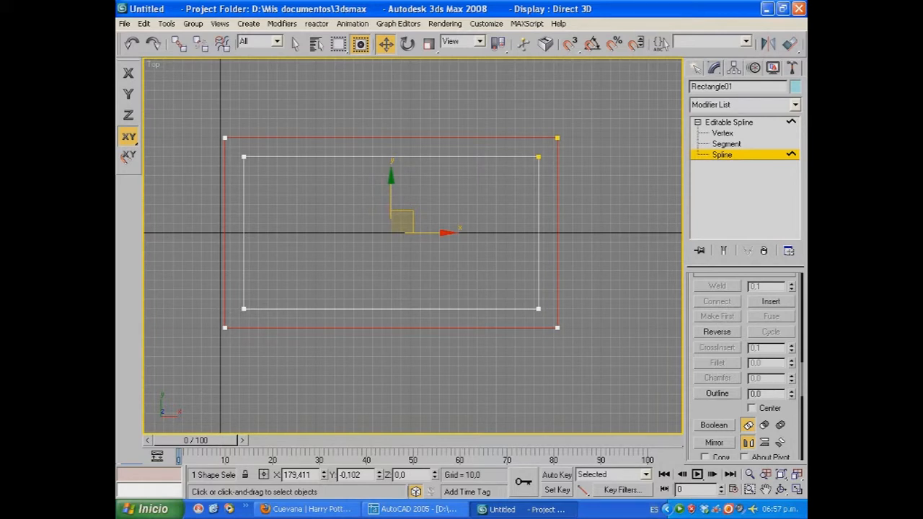
{"action": "left_click", "coordinate": [425, 156]}
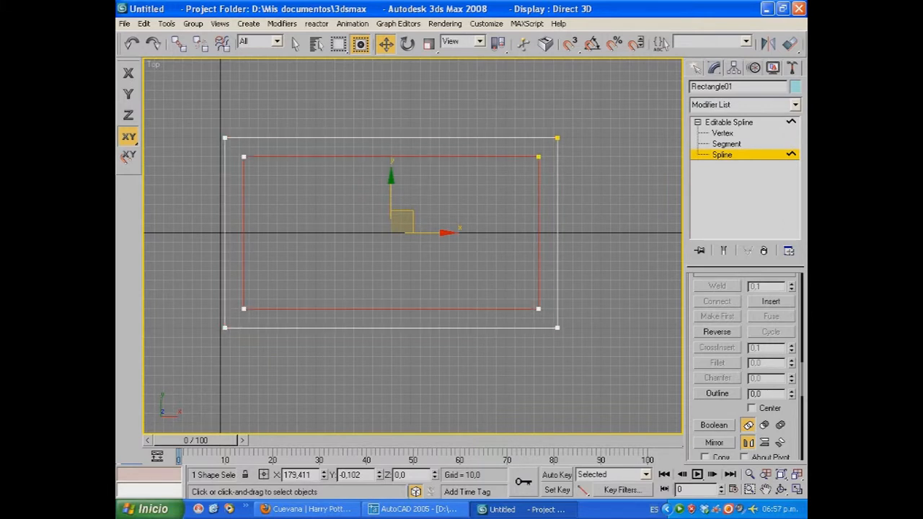
- Delete the inner rectangle, then select the remaining rectangle and outline it by -20 units
{"action": "key", "text": "Delete"}
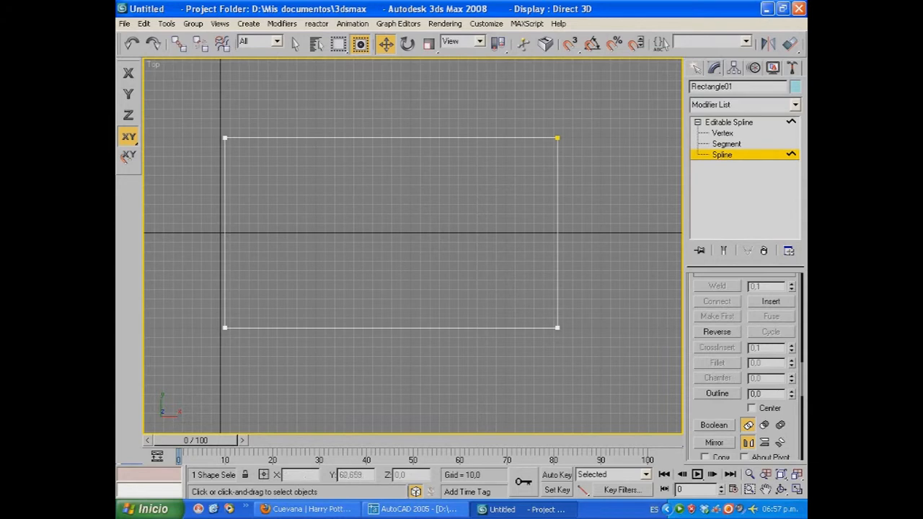
{"action": "left_click", "coordinate": [506, 137]}
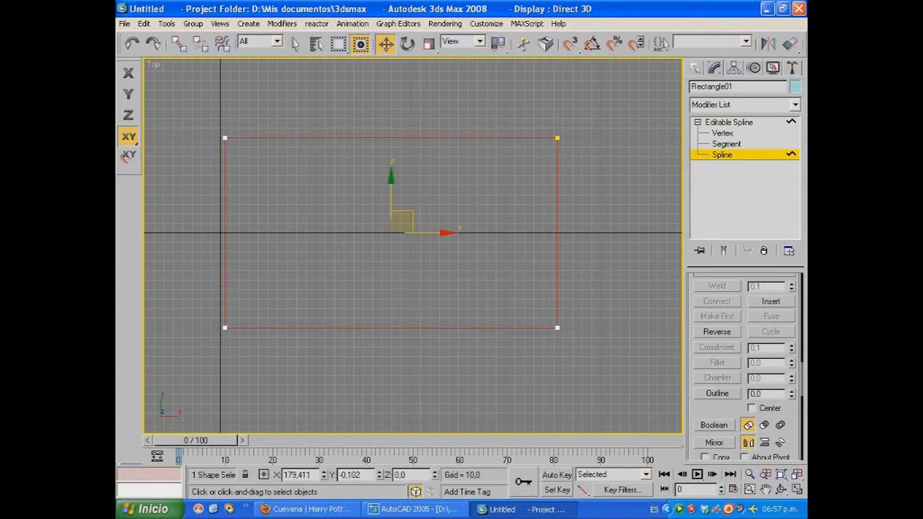
{"action": "double_click", "coordinate": [761, 394]}
{"action": "type", "text": "-20"}
{"action": "key", "text": "Return"}
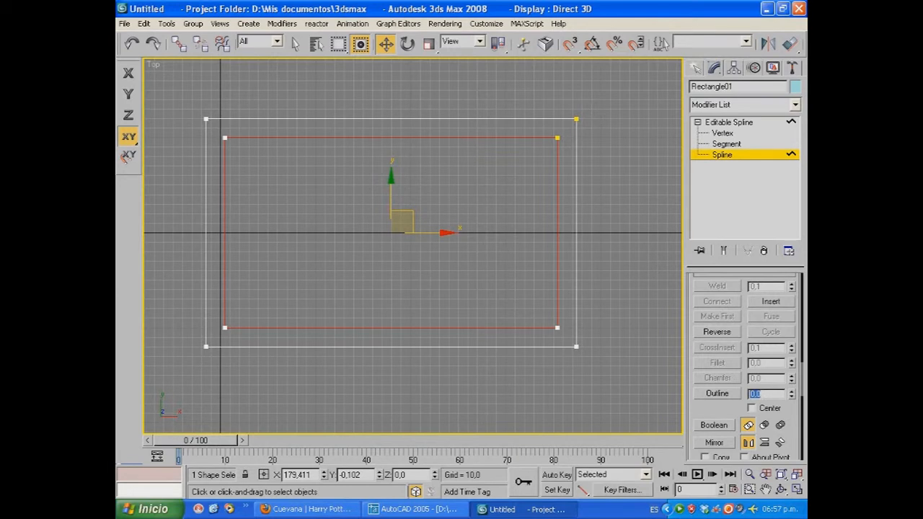
- Leave and re-enter the Spline sub-object level, then delete the outer rectangle of the outline
{"action": "left_click", "coordinate": [729, 123]}
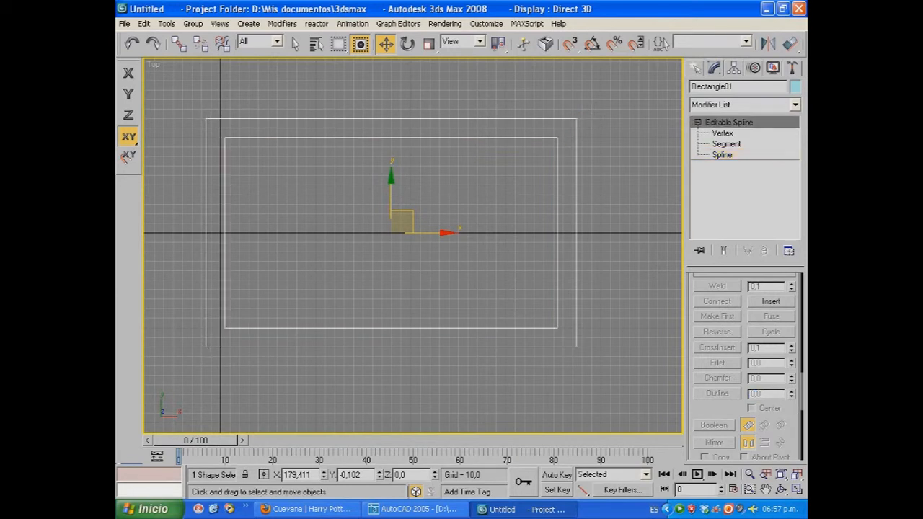
{"action": "left_click", "coordinate": [723, 155]}
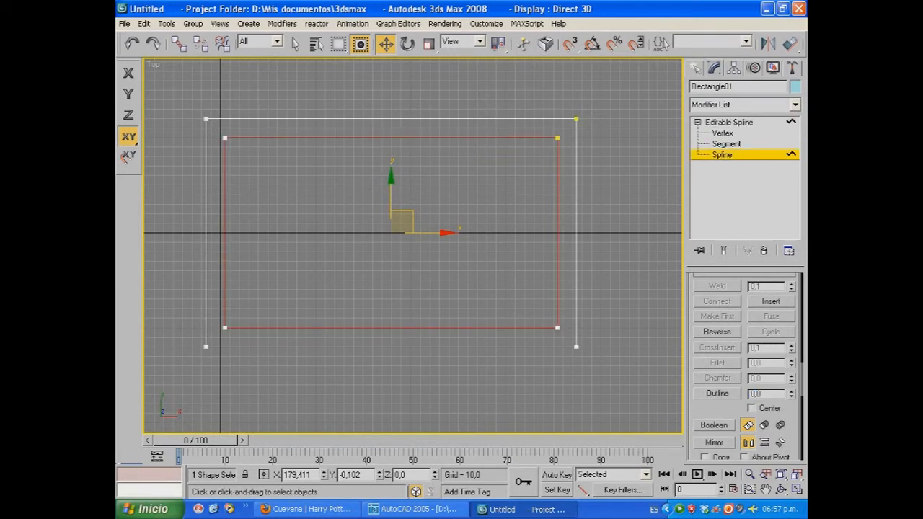
{"action": "left_click", "coordinate": [576, 288]}
{"action": "key", "text": "Delete"}
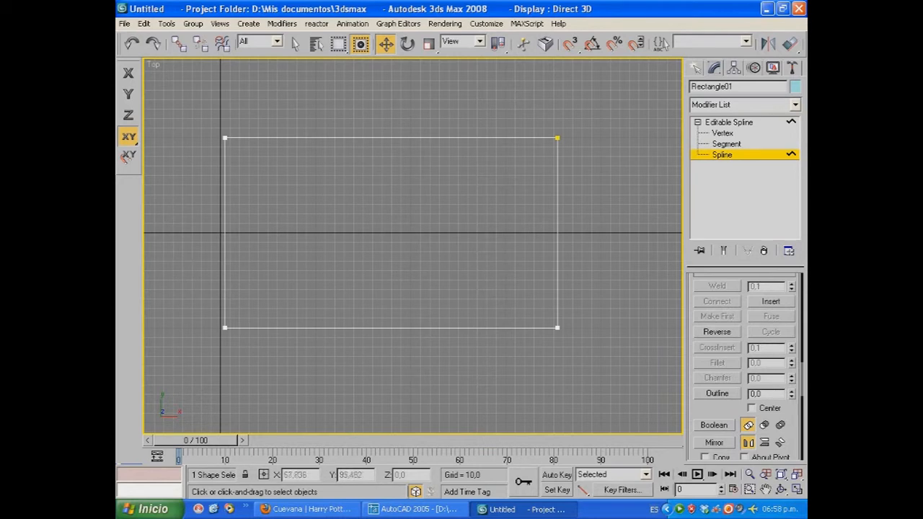
- Select the remaining rectangle, outline it by 20 units and leave the Spline sub-object level
{"action": "left_click", "coordinate": [383, 138]}
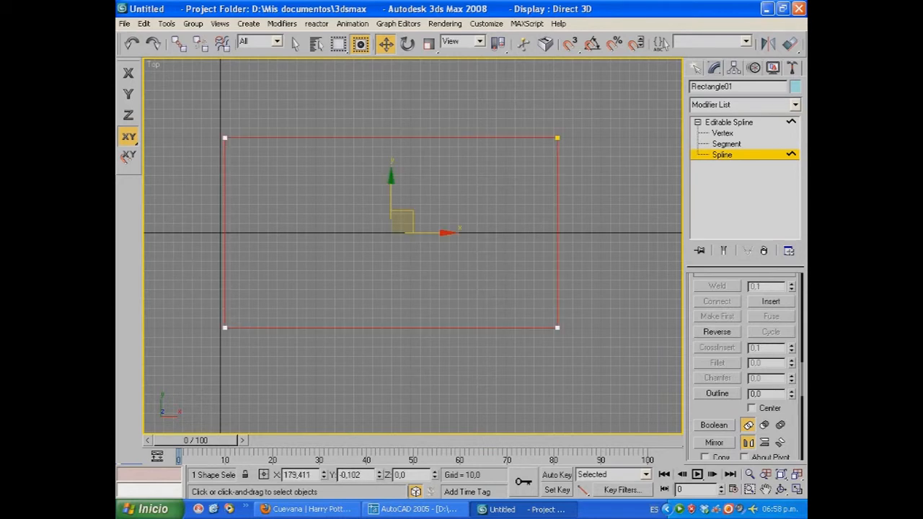
{"action": "double_click", "coordinate": [756, 394]}
{"action": "type", "text": "20"}
{"action": "key", "text": "Return"}
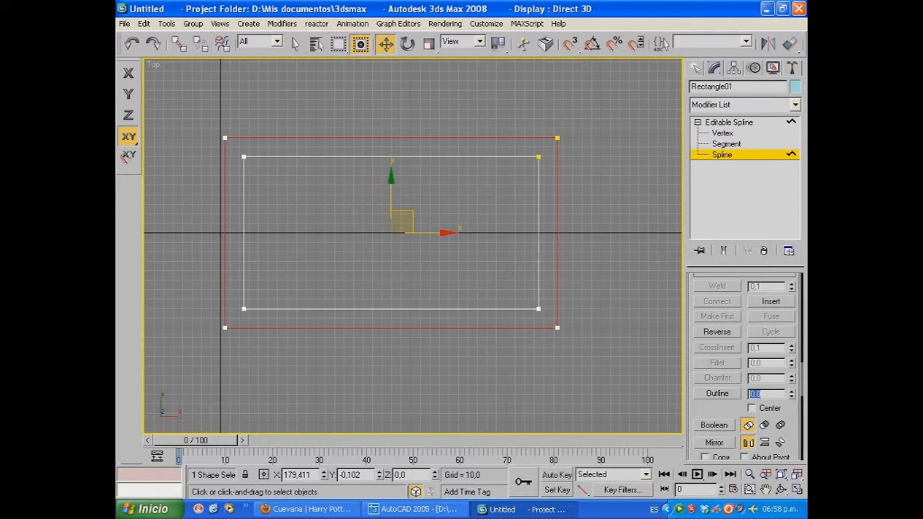
{"action": "middle_click_drag", "start_coordinate": [505, 231], "coordinate": [273, 236]}
{"action": "key", "text": "3"}
- Draw an open line of three straight segments in the empty area beside the double rectangle
{"action": "scroll", "coordinate": [273, 237], "scroll_direction": "down", "scroll_amount": 2}
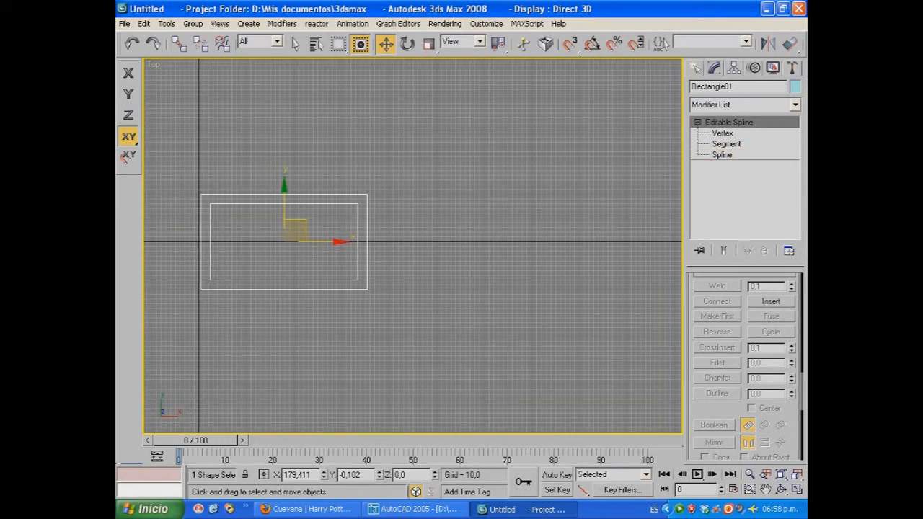
{"action": "scroll", "coordinate": [409, 243], "scroll_direction": "up", "scroll_amount": 1}
{"action": "left_click", "coordinate": [697, 68]}
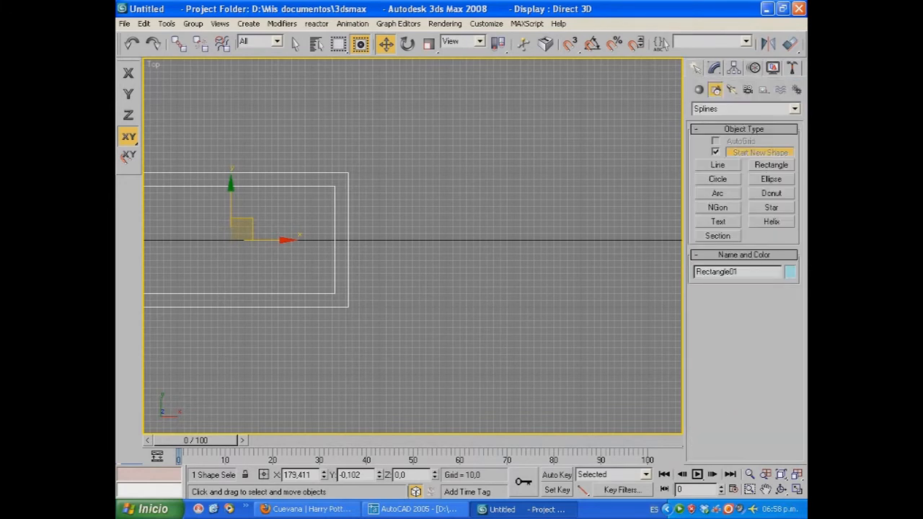
{"action": "left_click", "coordinate": [717, 164]}
{"action": "left_click", "coordinate": [412, 200]}
{"action": "left_click", "coordinate": [452, 286]}
{"action": "left_click", "coordinate": [527, 272]}
{"action": "left_click", "coordinate": [606, 210]}
{"action": "right_click", "coordinate": [606, 210]}
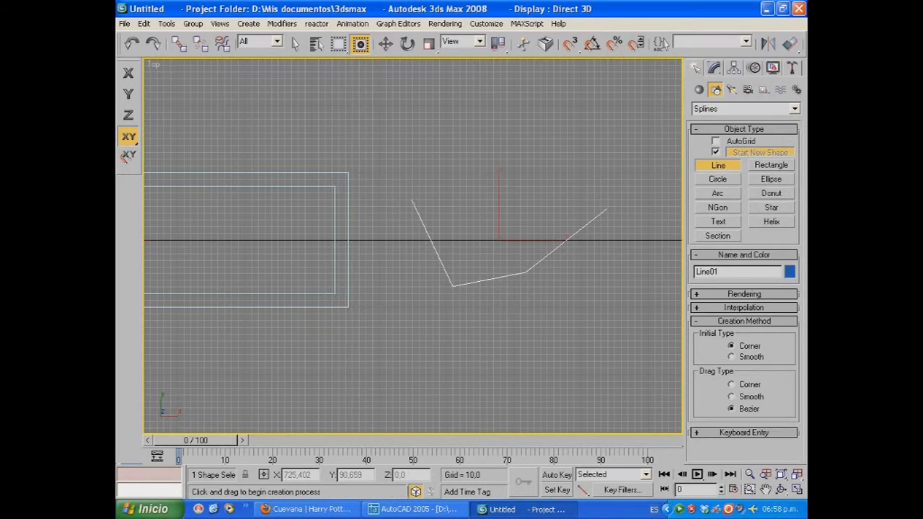
- Select the whole open line at the Spline sub-object level and outline it by 5 units
{"action": "left_click", "coordinate": [714, 68]}
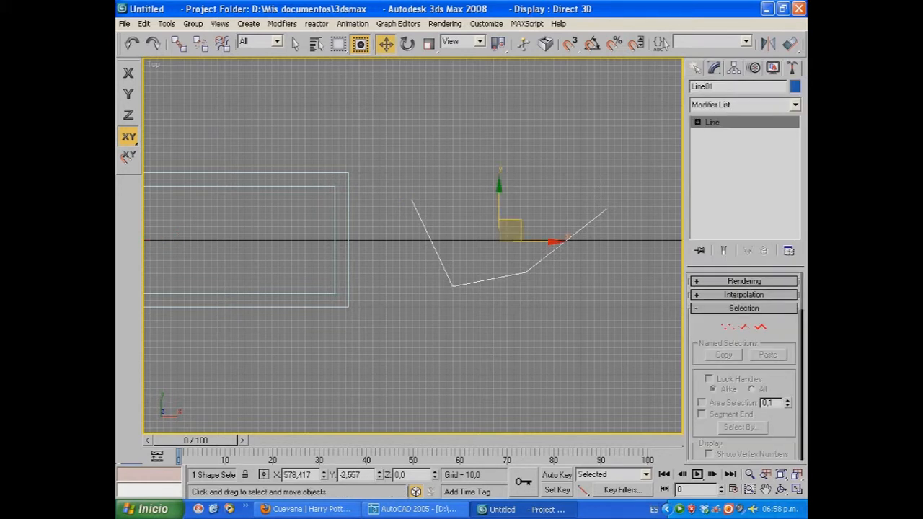
{"action": "left_click", "coordinate": [761, 328]}
{"action": "left_click", "coordinate": [554, 251]}
{"action": "middle_click_drag", "start_coordinate": [554, 251], "coordinate": [458, 239]}
{"action": "scroll", "coordinate": [487, 239], "scroll_direction": "up", "scroll_amount": 3}
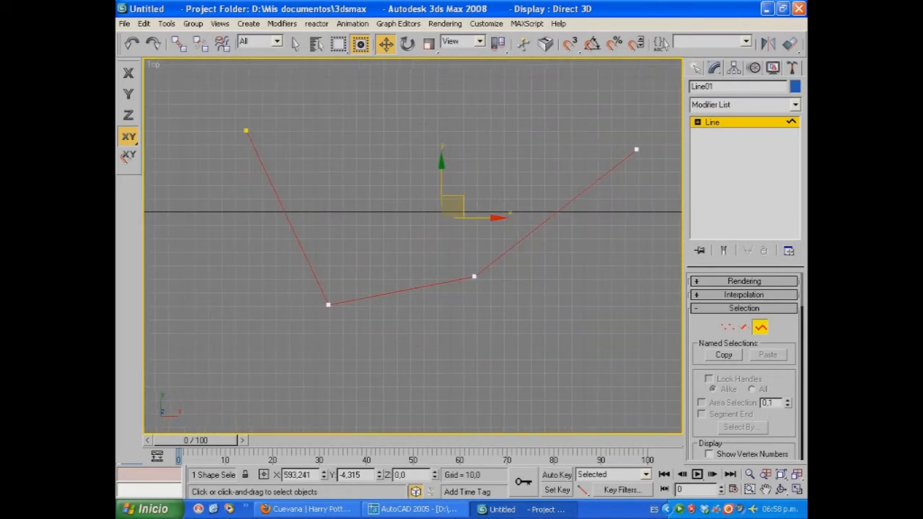
{"action": "scroll", "coordinate": [744, 367], "scroll_direction": "down", "scroll_amount": 5}
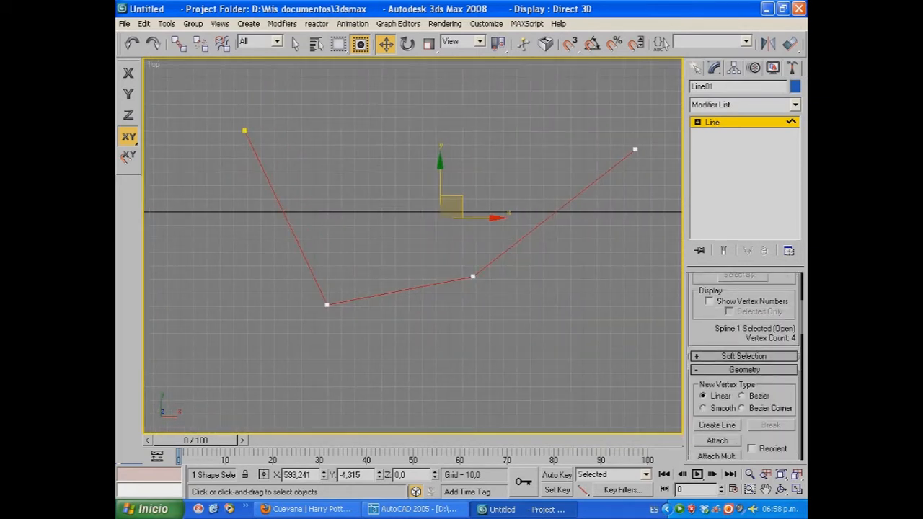
{"action": "scroll", "coordinate": [744, 366], "scroll_direction": "down", "scroll_amount": 7}
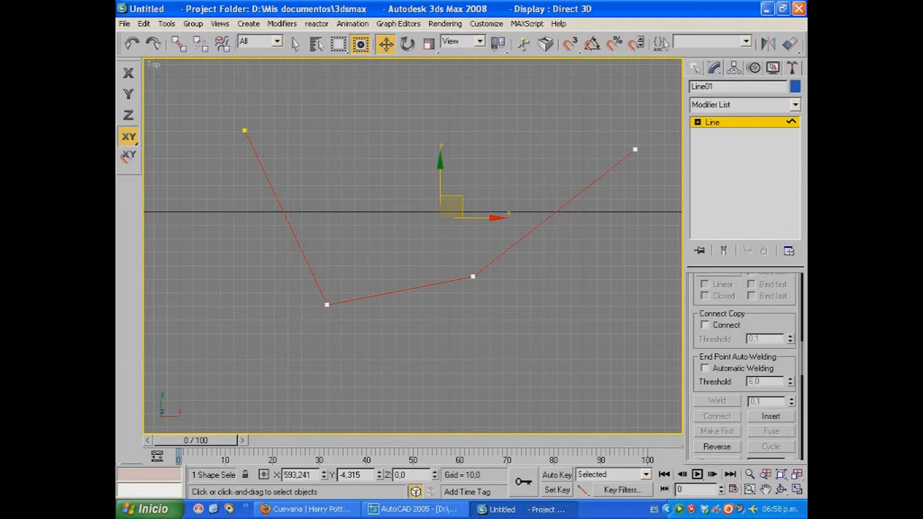
{"action": "scroll", "coordinate": [745, 367], "scroll_direction": "down", "scroll_amount": 2}
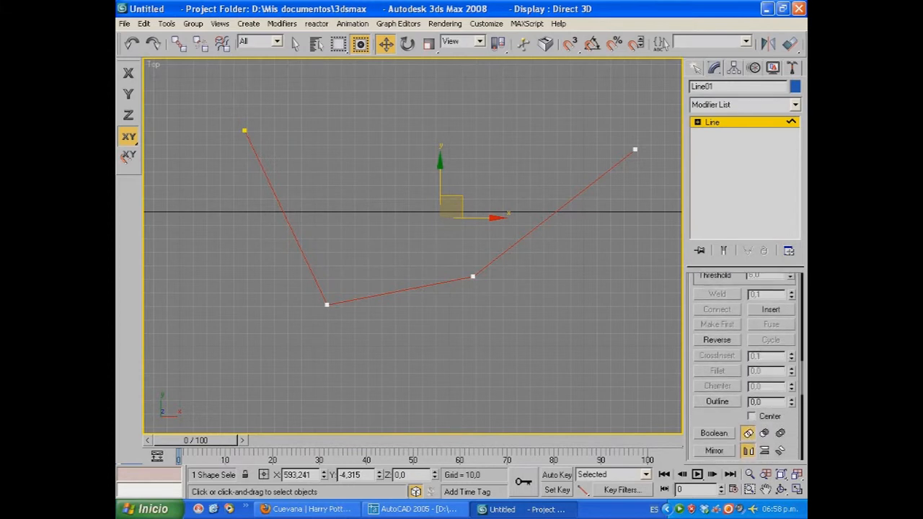
{"action": "double_click", "coordinate": [757, 402]}
{"action": "type", "text": "5"}
{"action": "key", "text": "Return"}
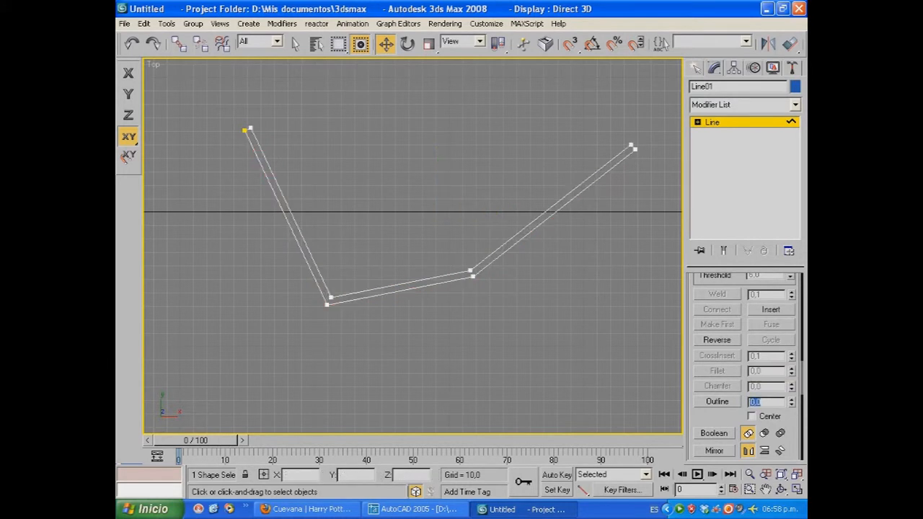
- Examine the parallel sides and closed ends of the outlined line up close
{"action": "middle_click_drag", "start_coordinate": [505, 203], "coordinate": [429, 233]}
{"action": "scroll", "coordinate": [409, 244], "scroll_direction": "down", "scroll_amount": 2}
{"action": "scroll", "coordinate": [410, 244], "scroll_direction": "up", "scroll_amount": 4}
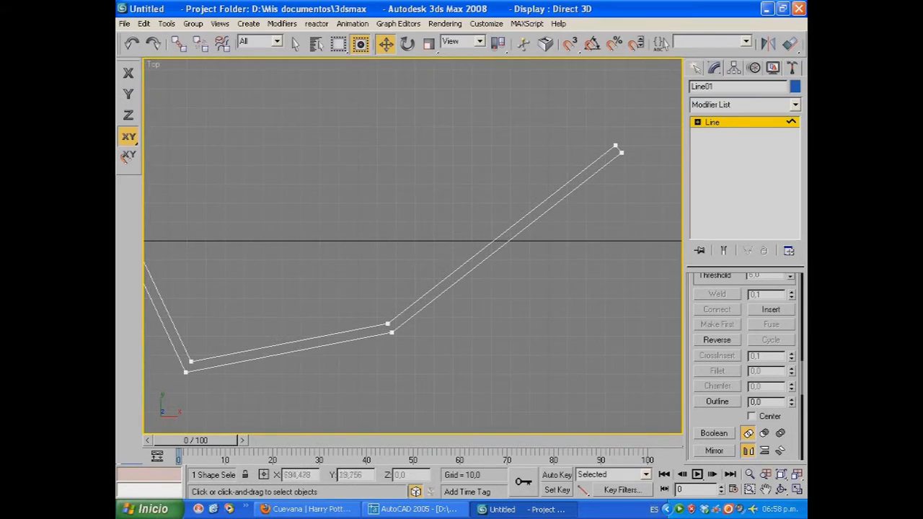
{"action": "middle_click_drag", "start_coordinate": [548, 189], "coordinate": [372, 249]}
{"action": "scroll", "coordinate": [470, 227], "scroll_direction": "up", "scroll_amount": 3}
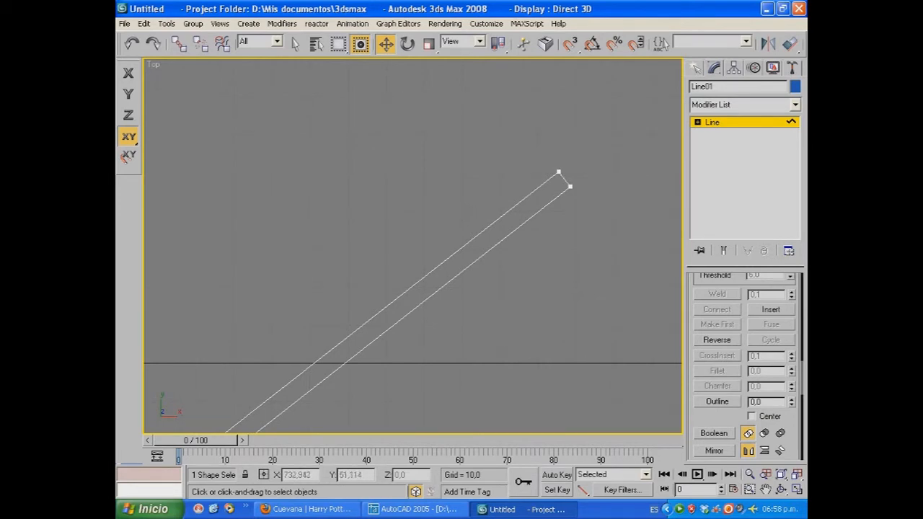
{"action": "middle_click_drag", "start_coordinate": [371, 245], "coordinate": [441, 207]}
{"action": "scroll", "coordinate": [433, 213], "scroll_direction": "down", "scroll_amount": 3}
{"action": "middle_click_drag", "start_coordinate": [390, 226], "coordinate": [429, 216]}
{"action": "scroll", "coordinate": [429, 216], "scroll_direction": "down", "scroll_amount": 2}
{"action": "middle_click_drag", "start_coordinate": [369, 239], "coordinate": [422, 243]}
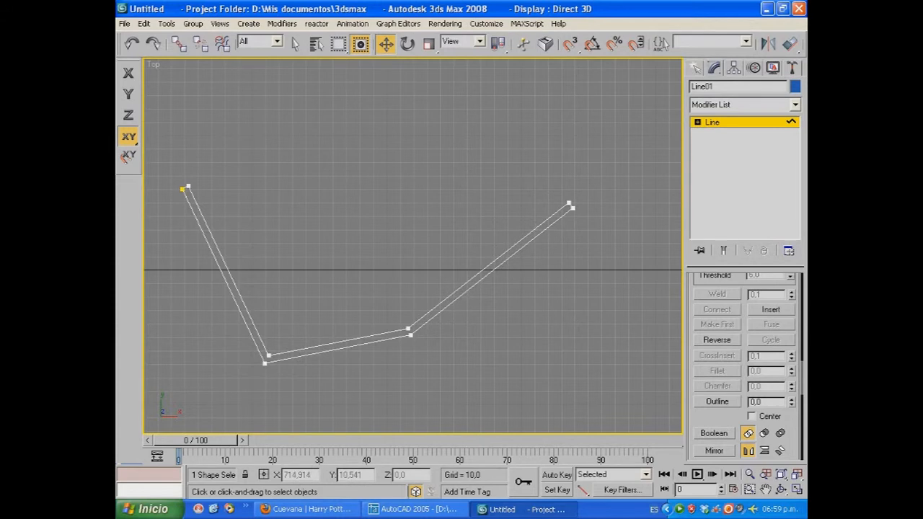
- Leave and re-enter the Spline sub-object level, select the whole outlined line, and return to the object level
{"action": "key", "text": "3"}
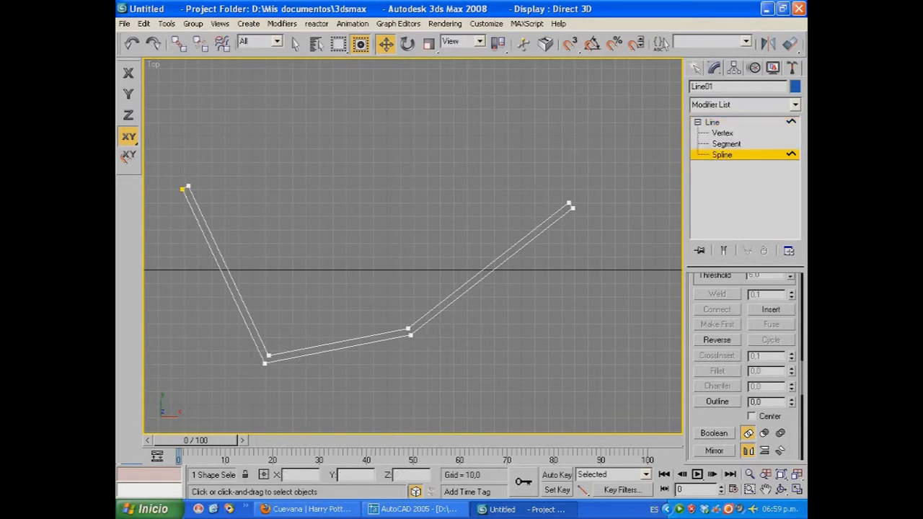
{"action": "key", "text": "3"}
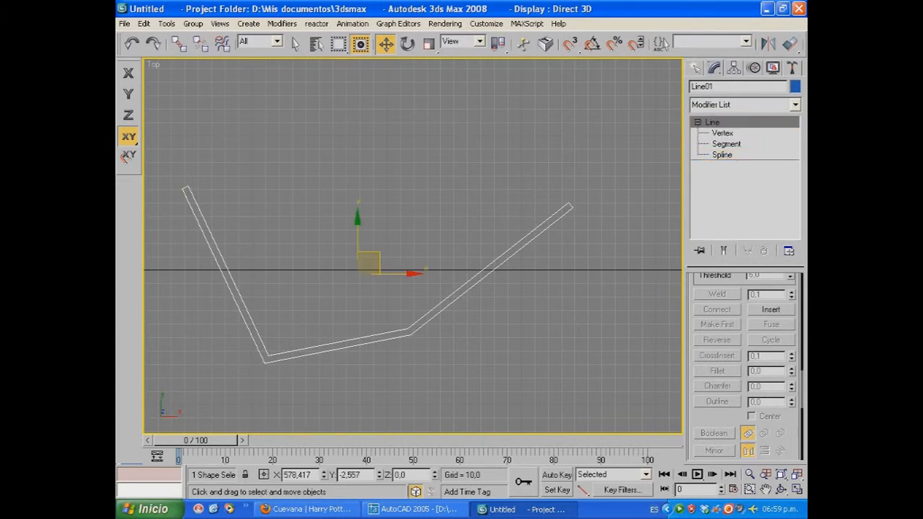
{"action": "left_click", "coordinate": [722, 154]}
{"action": "left_click", "coordinate": [221, 256]}
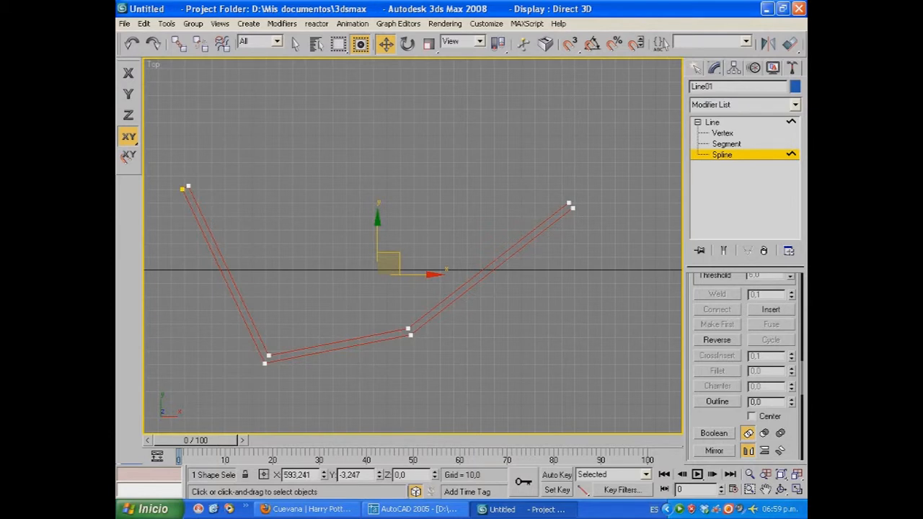
{"action": "left_click", "coordinate": [712, 122]}
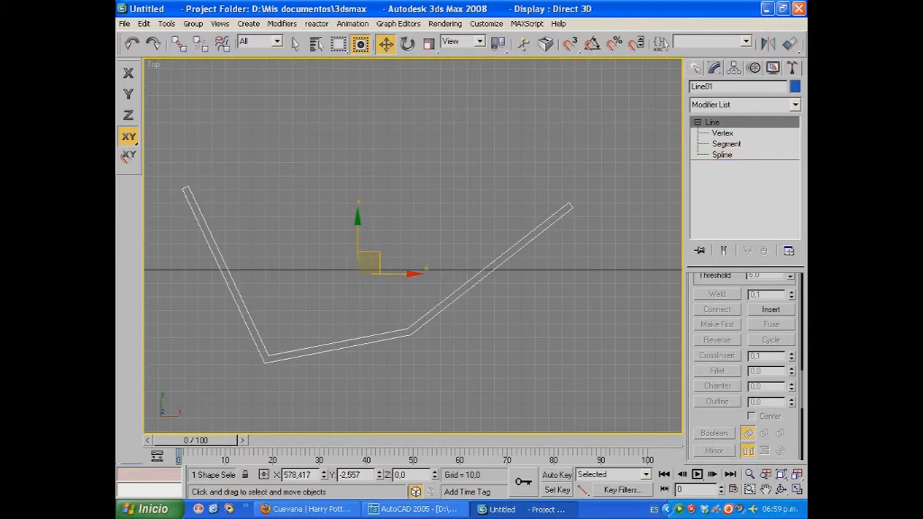
- At the Segment sub-object level, delete the outline's three upper offset segments and the two short end segments
{"action": "left_click", "coordinate": [726, 144]}
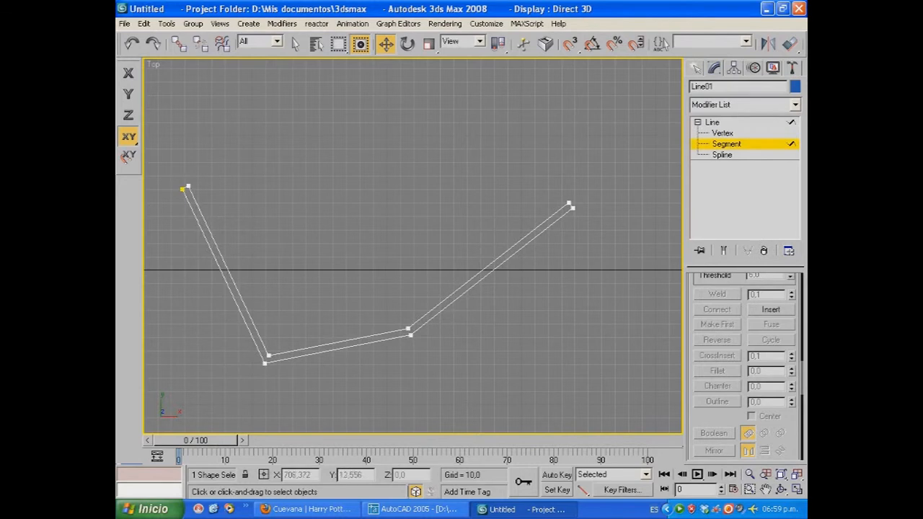
{"action": "left_click", "coordinate": [541, 225]}
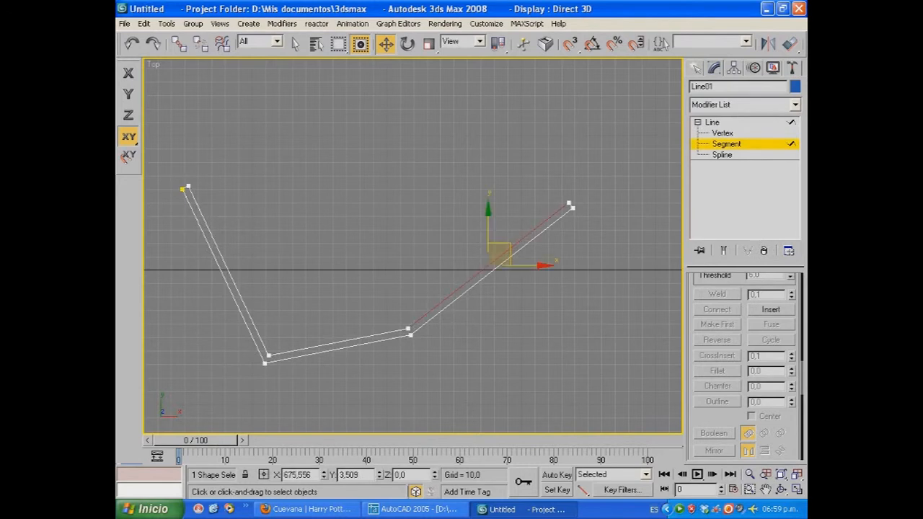
{"action": "key", "text": "Delete"}
{"action": "left_click", "coordinate": [326, 345]}
{"action": "key", "text": "Delete"}
{"action": "left_click", "coordinate": [228, 271]}
{"action": "key", "text": "Delete"}
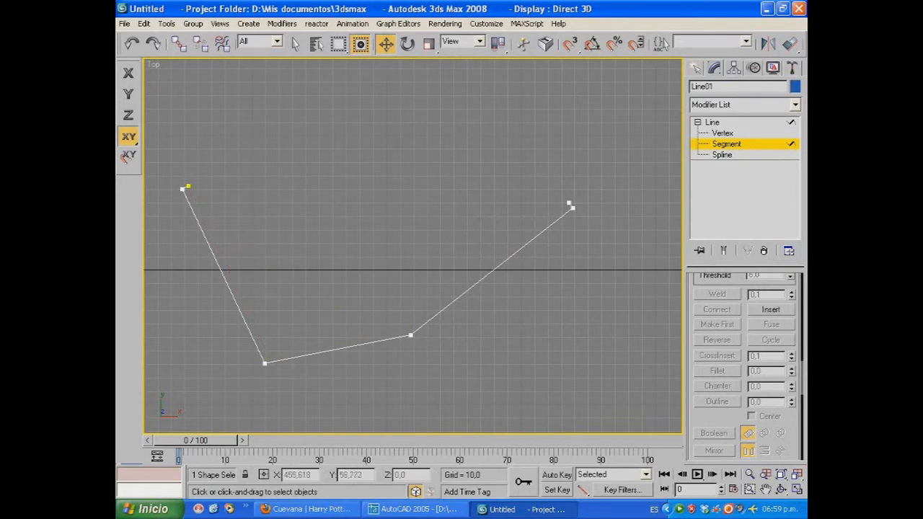
{"action": "left_click", "coordinate": [185, 187]}
{"action": "key", "text": "Delete"}
{"action": "left_click", "coordinate": [571, 205]}
{"action": "key", "text": "Delete"}
- Outline the remaining open line by -5 units at the Spline sub-object level, then leave that level
{"action": "left_click", "coordinate": [722, 155]}
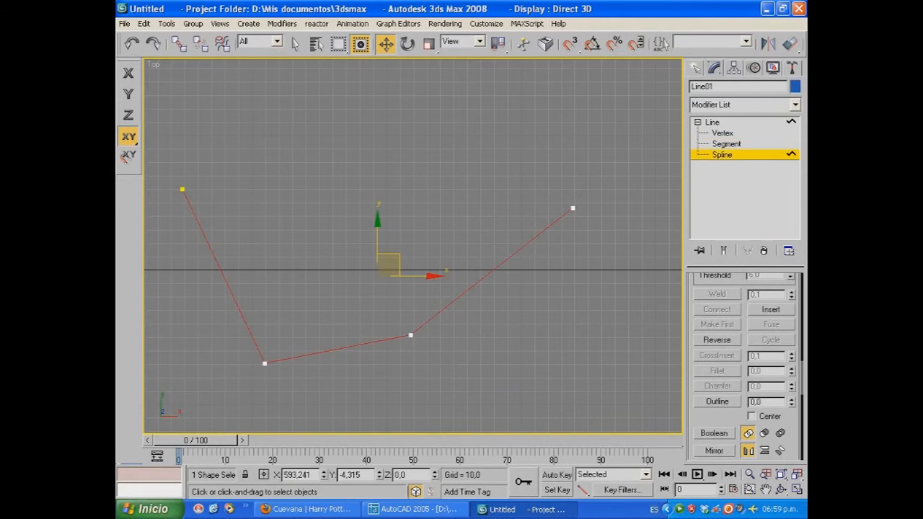
{"action": "double_click", "coordinate": [760, 402]}
{"action": "type", "text": "-5"}
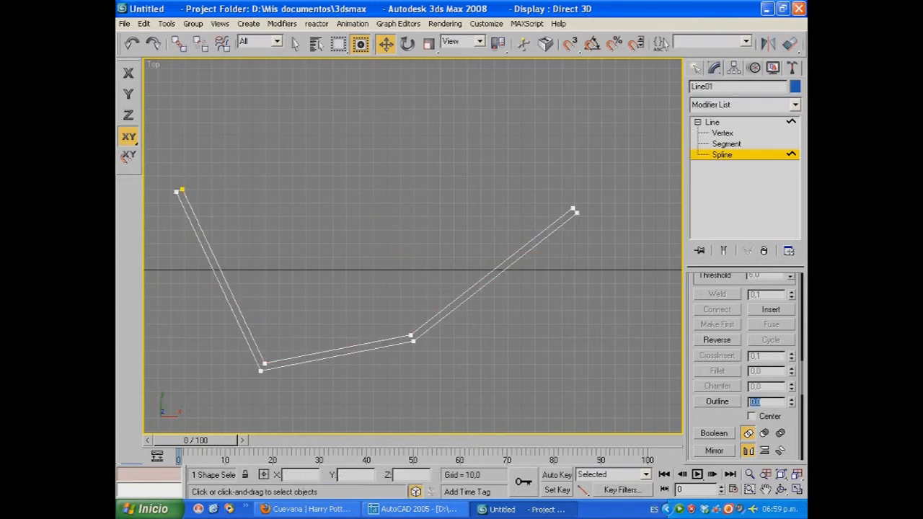
{"action": "left_click", "coordinate": [712, 122]}
- Hide the grid in the Top view and select the double rectangle
{"action": "middle_click_drag", "start_coordinate": [413, 247], "coordinate": [462, 232]}
{"action": "scroll", "coordinate": [463, 232], "scroll_direction": "down", "scroll_amount": 2}
{"action": "scroll", "coordinate": [412, 247], "scroll_direction": "down", "scroll_amount": 2}
{"action": "middle_click_drag", "start_coordinate": [413, 246], "coordinate": [561, 237]}
{"action": "key", "text": "g"}
{"action": "left_click", "coordinate": [408, 264]}
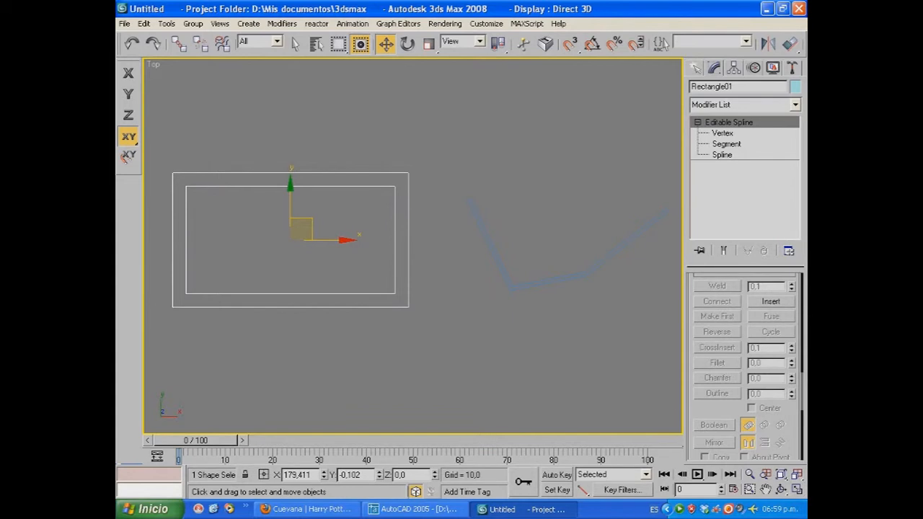
- Switch to a maximized Perspective view and select the double rectangle in it
{"action": "left_click", "coordinate": [798, 490]}
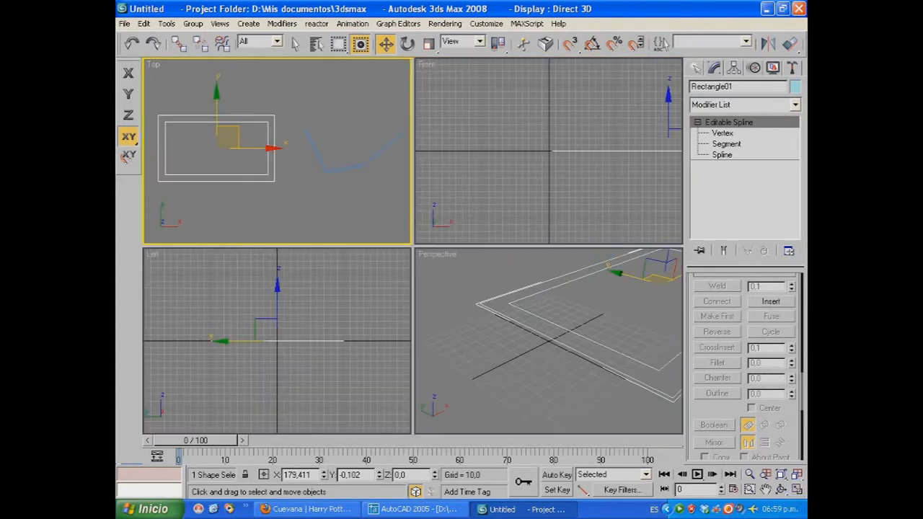
{"action": "left_click", "coordinate": [548, 339]}
{"action": "scroll", "coordinate": [549, 339], "scroll_direction": "up", "scroll_amount": 3}
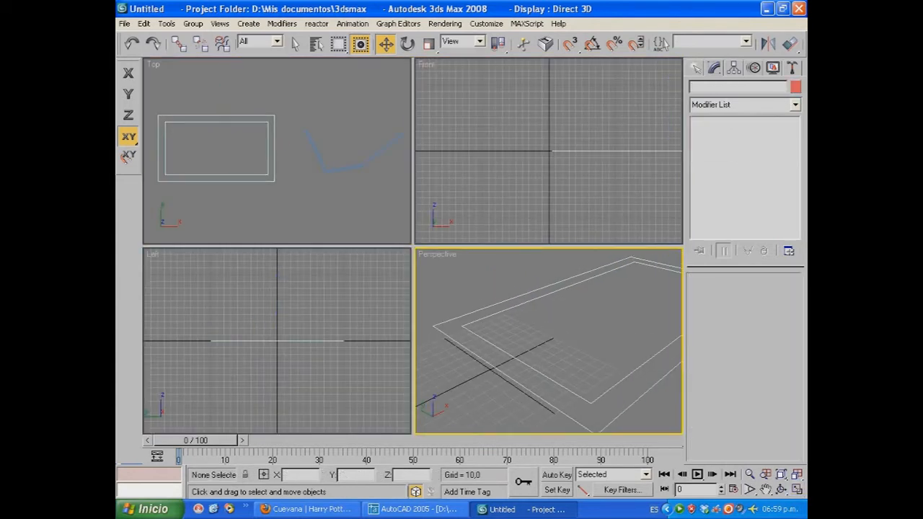
{"action": "left_click", "coordinate": [798, 490]}
{"action": "middle_click_drag", "start_coordinate": [412, 245], "coordinate": [454, 249], "text": "alt"}
{"action": "key", "text": "ctrl+a"}
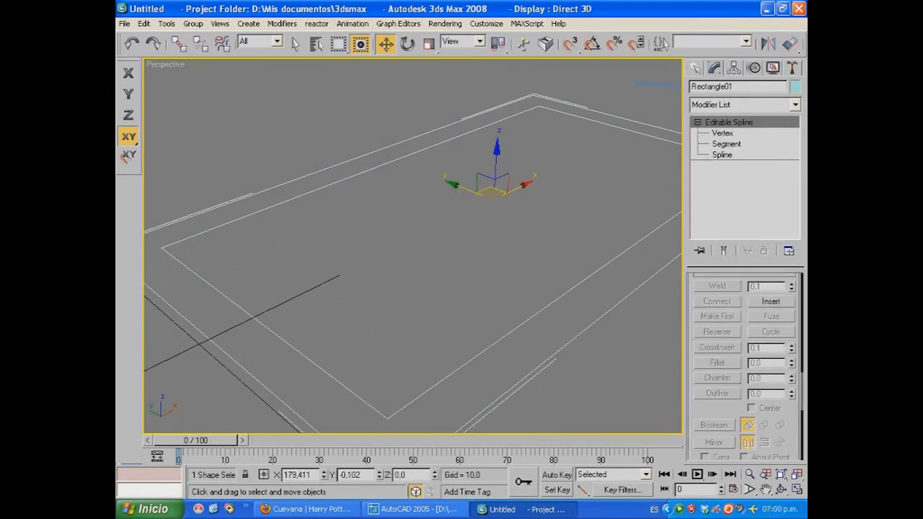
- Apply the Extrude modifier to the selected double rectangle
{"action": "left_click", "coordinate": [743, 104]}
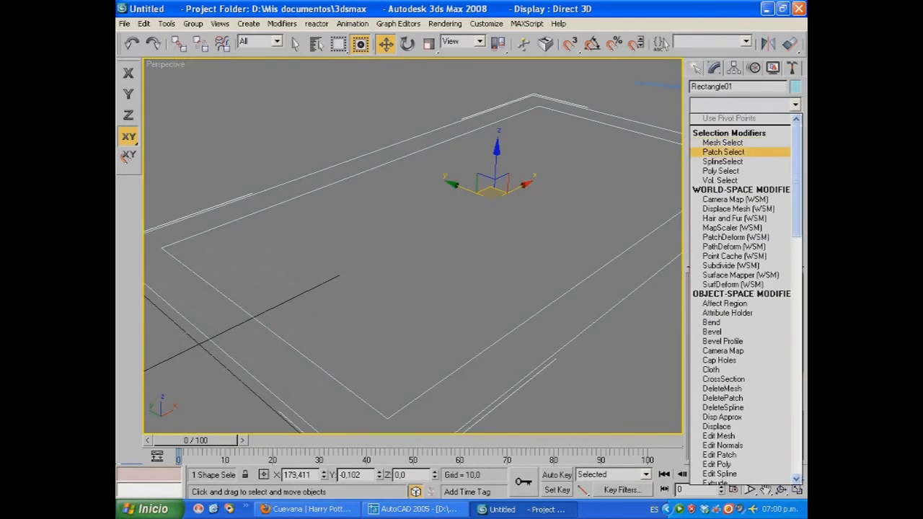
{"action": "key", "text": "e"}
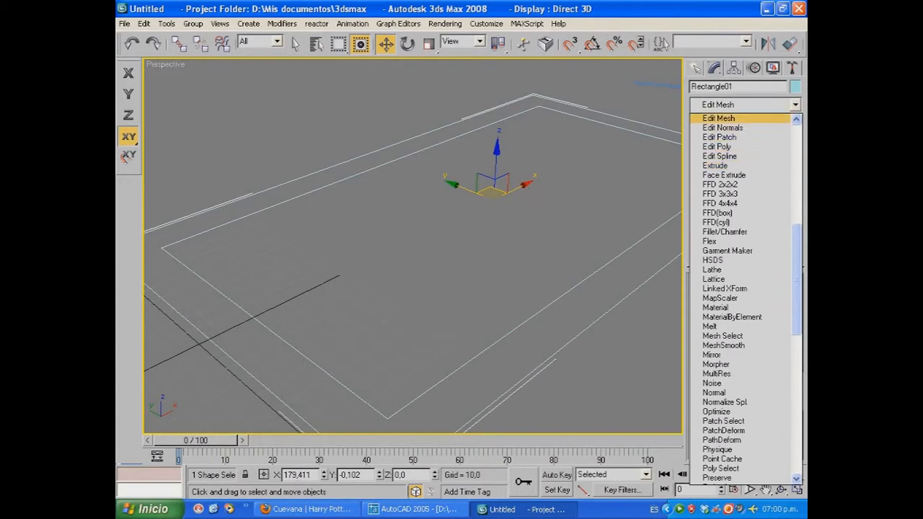
{"action": "key", "text": "Return"}
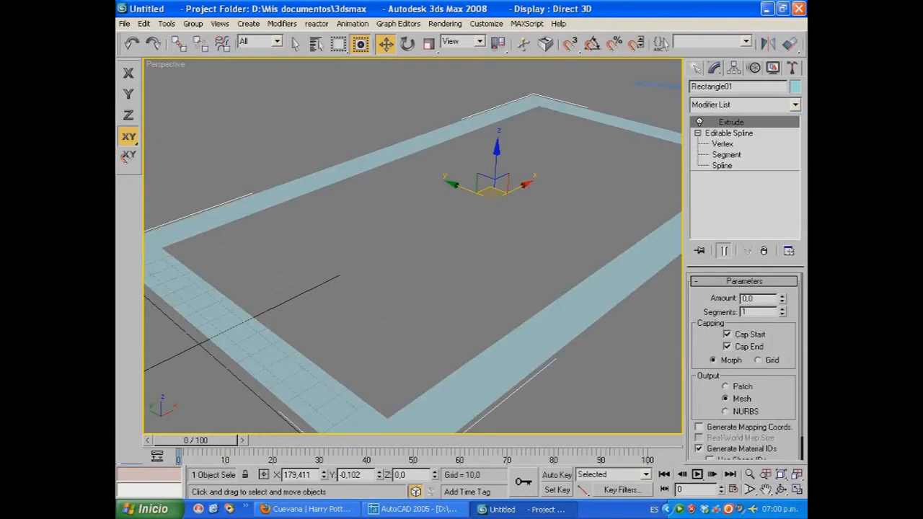
- Set the double rectangle's extrusion amount to 300 and check the resulting walls from above
{"action": "middle_click_drag", "start_coordinate": [433, 245], "coordinate": [359, 264]}
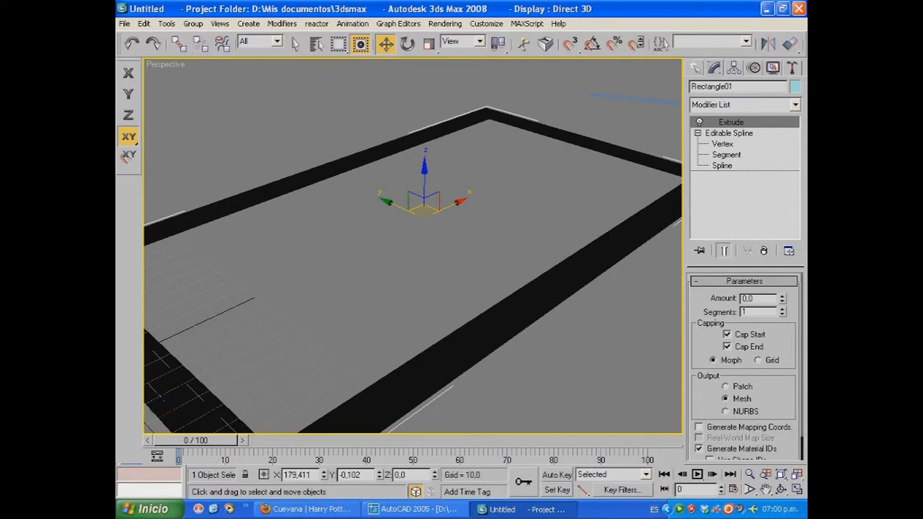
{"action": "middle_click_drag", "start_coordinate": [413, 259], "coordinate": [412, 241]}
{"action": "scroll", "coordinate": [413, 246], "scroll_direction": "down", "scroll_amount": 2}
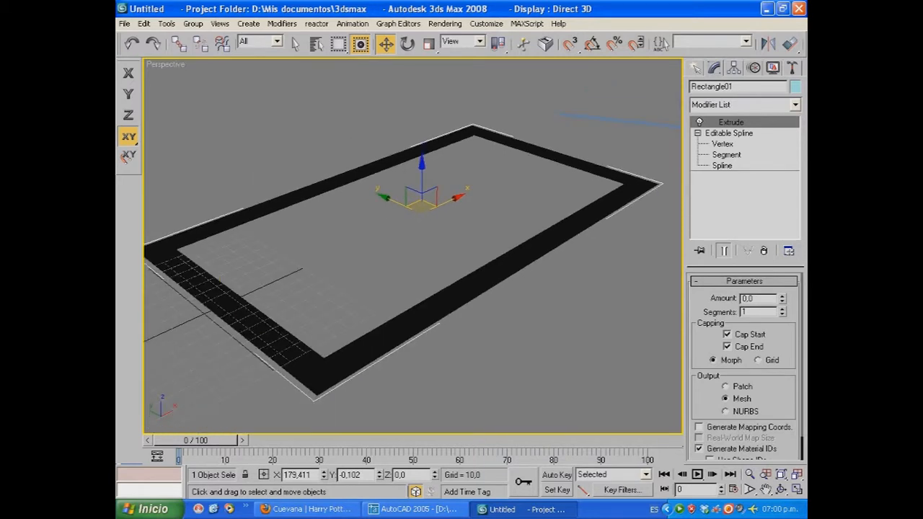
{"action": "double_click", "coordinate": [748, 298]}
{"action": "type", "text": "800"}
{"action": "key", "text": "Return"}
{"action": "scroll", "coordinate": [413, 246], "scroll_direction": "down", "scroll_amount": 6}
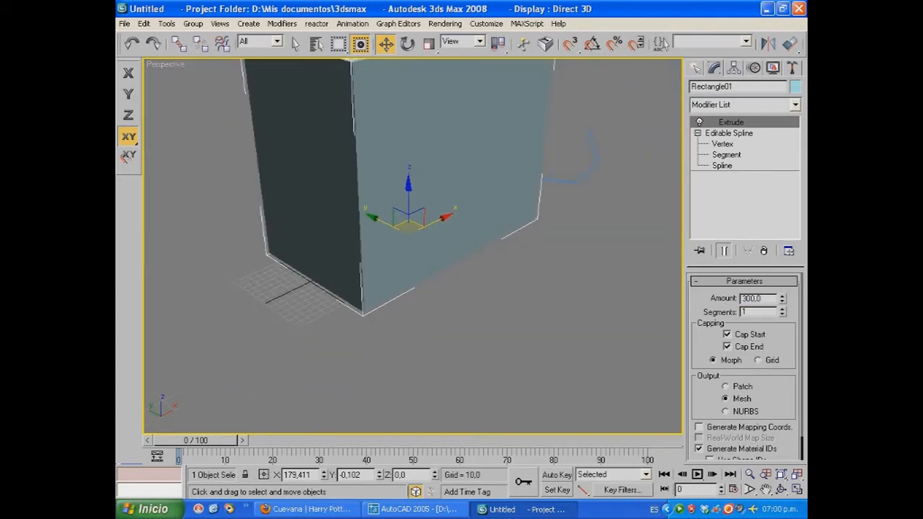
{"action": "middle_click_drag", "start_coordinate": [413, 231], "coordinate": [455, 219]}
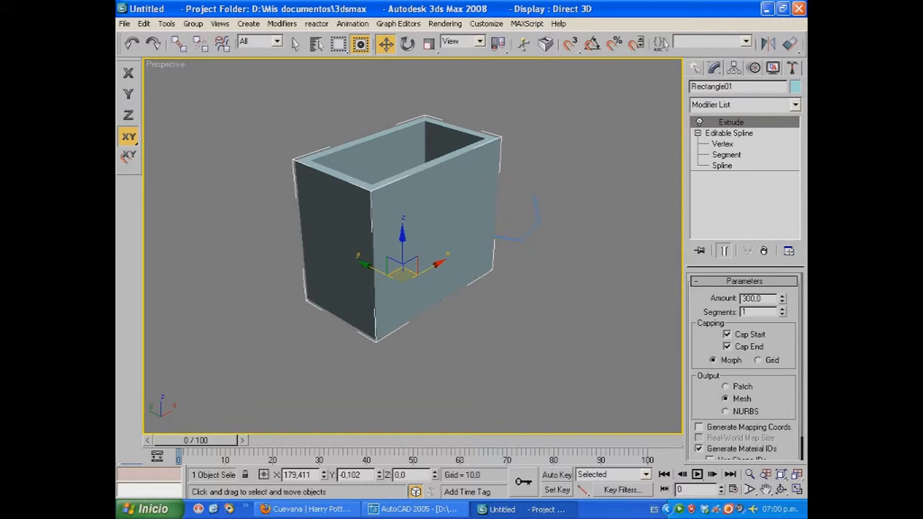
{"action": "middle_click_drag", "start_coordinate": [455, 218], "coordinate": [447, 262], "text": "alt"}
{"action": "scroll", "coordinate": [447, 263], "scroll_direction": "up", "scroll_amount": 3}
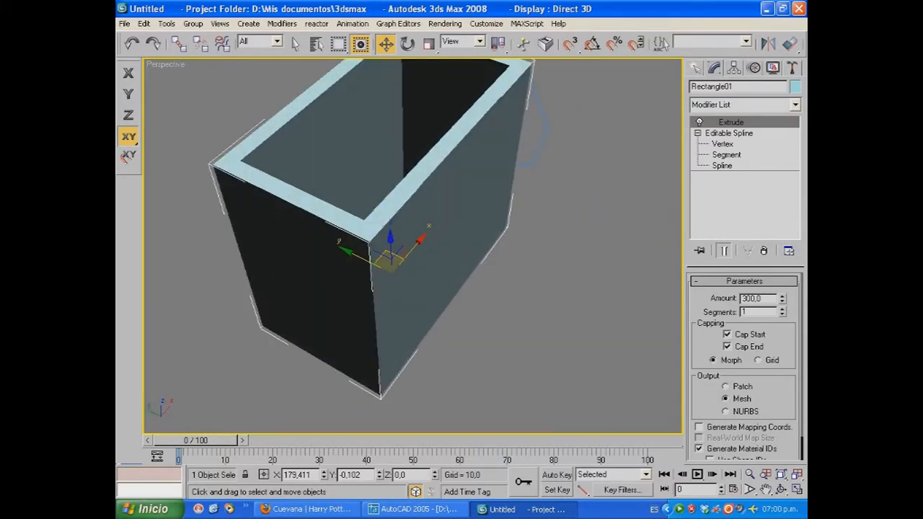
{"action": "scroll", "coordinate": [448, 263], "scroll_direction": "down", "scroll_amount": 3}
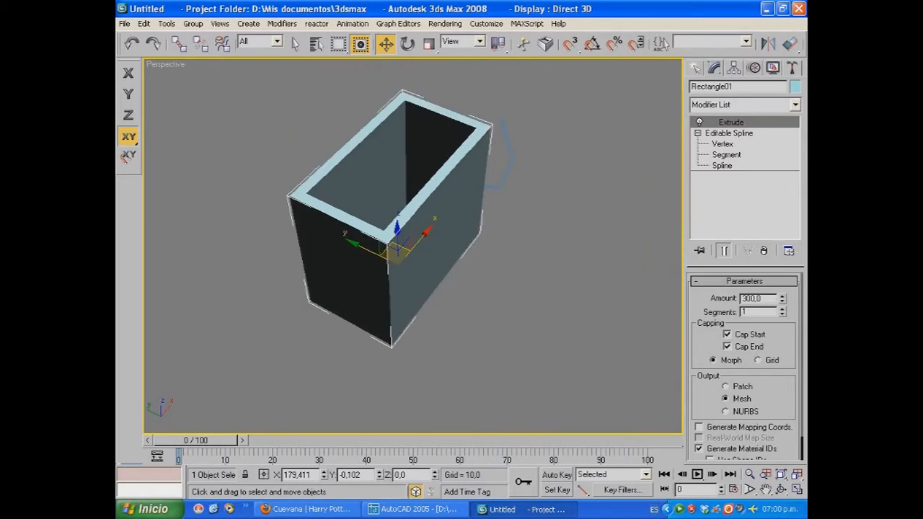
- Set the number of segments along the double rectangle's extrusion to 6
{"action": "left_click", "coordinate": [530, 270]}
{"action": "left_click", "coordinate": [448, 241]}
{"action": "left_click", "coordinate": [782, 309]}
{"action": "left_click", "coordinate": [783, 309]}
{"action": "left_click", "coordinate": [782, 309]}
{"action": "left_click", "coordinate": [782, 309]}
{"action": "left_click", "coordinate": [782, 309]}
{"action": "left_click", "coordinate": [783, 309]}
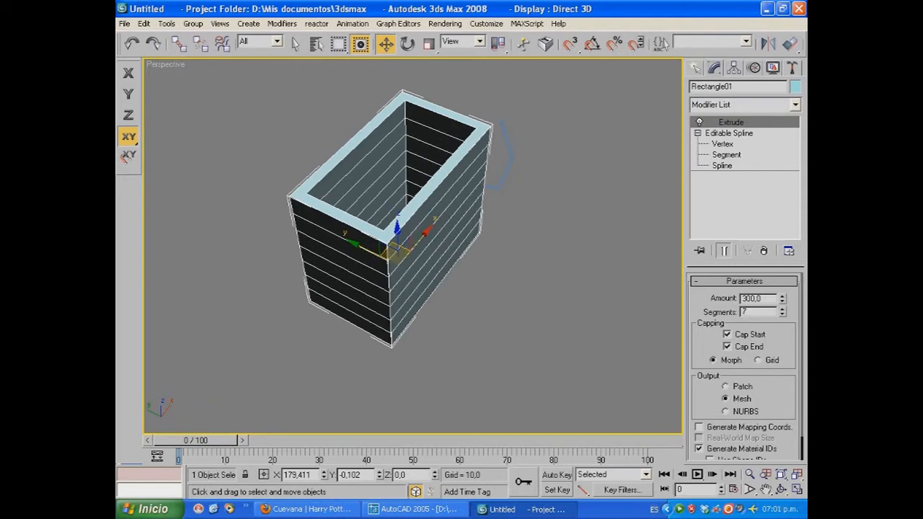
{"action": "left_click", "coordinate": [783, 316]}
{"action": "left_click", "coordinate": [782, 315]}
{"action": "left_click", "coordinate": [783, 316]}
{"action": "left_click", "coordinate": [783, 309]}
{"action": "left_click", "coordinate": [783, 309]}
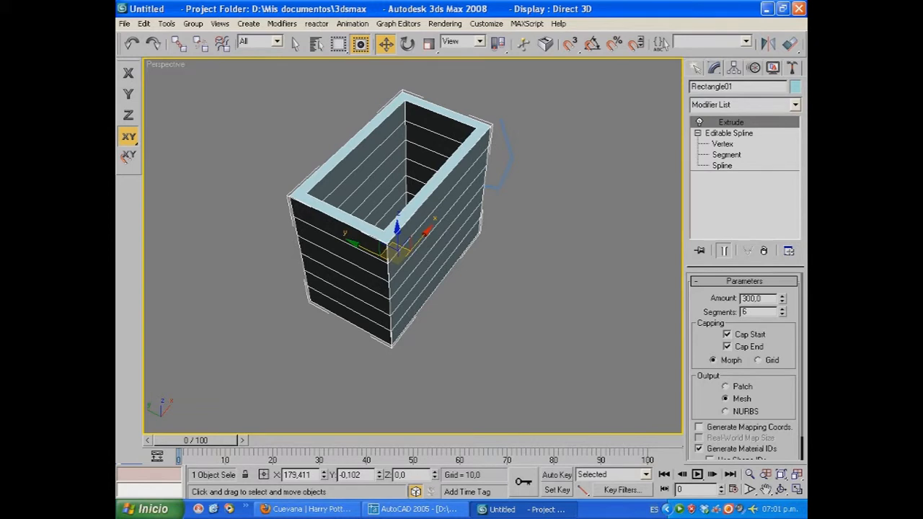
- Turn off the extrusion's Cap Start option and inspect the walls from below
{"action": "middle_click_drag", "start_coordinate": [488, 186], "coordinate": [554, 173], "text": "alt"}
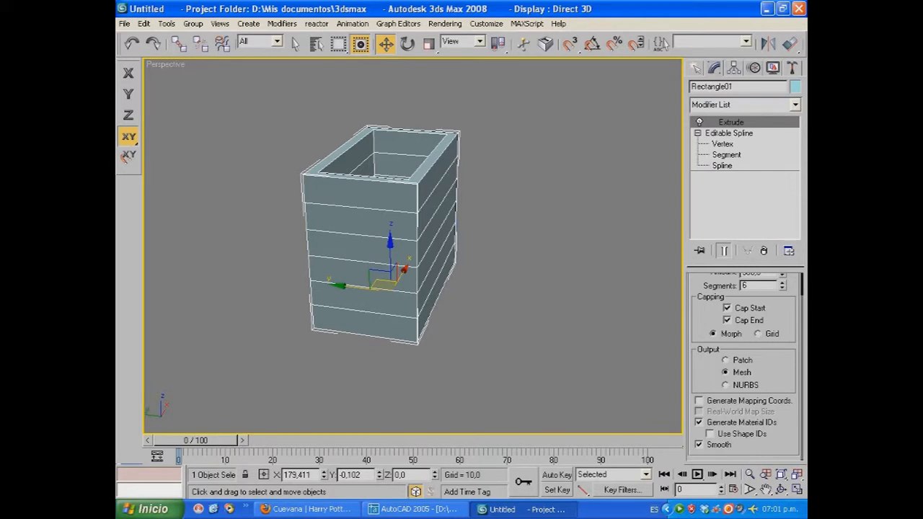
{"action": "middle_click_drag", "start_coordinate": [505, 188], "coordinate": [507, 217], "text": "alt"}
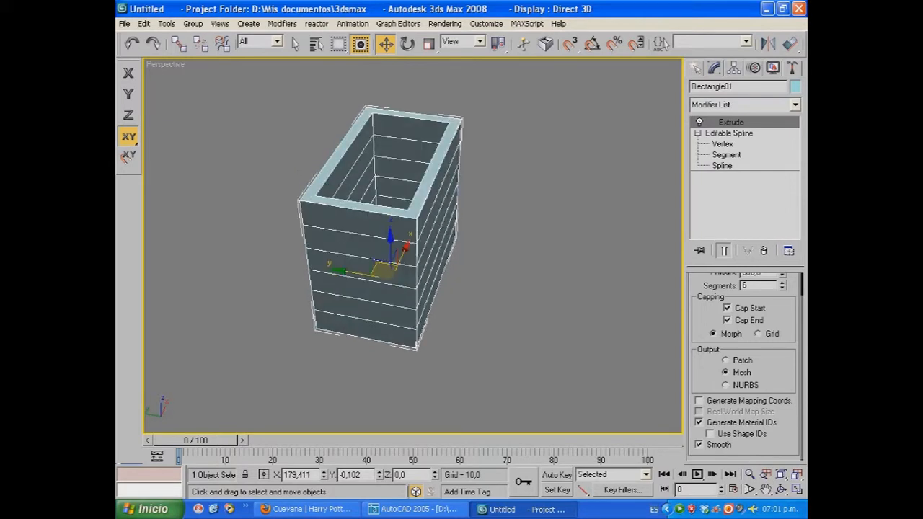
{"action": "middle_click_drag", "start_coordinate": [506, 216], "coordinate": [454, 90], "text": "alt"}
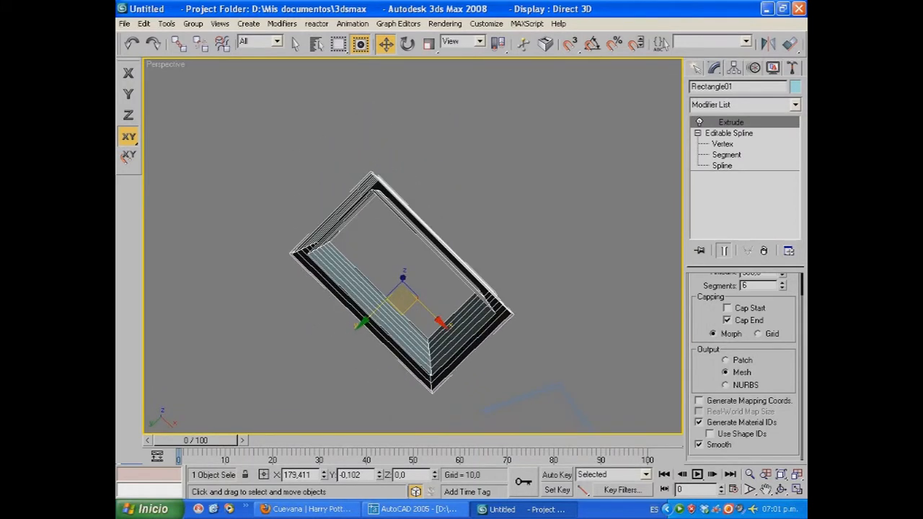
{"action": "scroll", "coordinate": [412, 245], "scroll_direction": "up", "scroll_amount": 3}
{"action": "middle_click_drag", "start_coordinate": [412, 245], "coordinate": [433, 216], "text": "alt"}
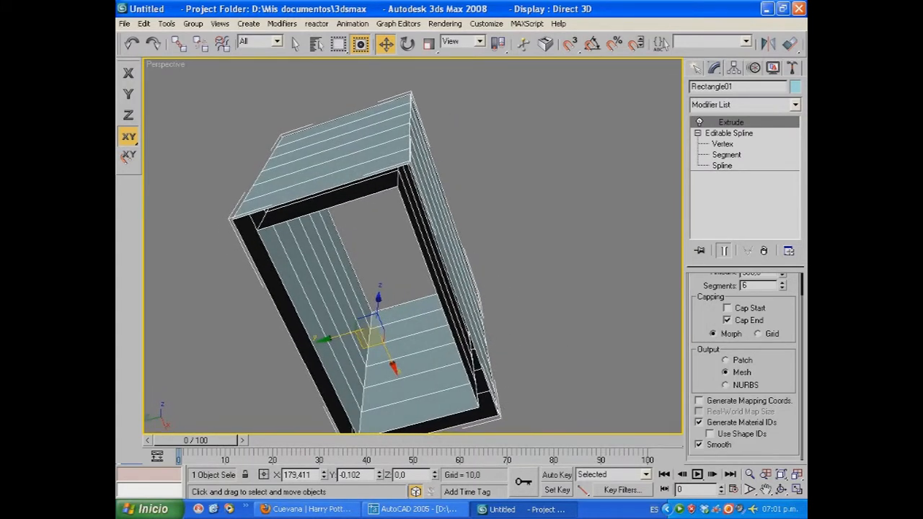
{"action": "left_click", "coordinate": [727, 308]}
{"action": "left_click", "coordinate": [728, 308]}
- Turn off the extrusion's Cap End as well, and restore both Cap Start and Cap End
{"action": "middle_click_drag", "start_coordinate": [412, 216], "coordinate": [427, 317], "text": "alt"}
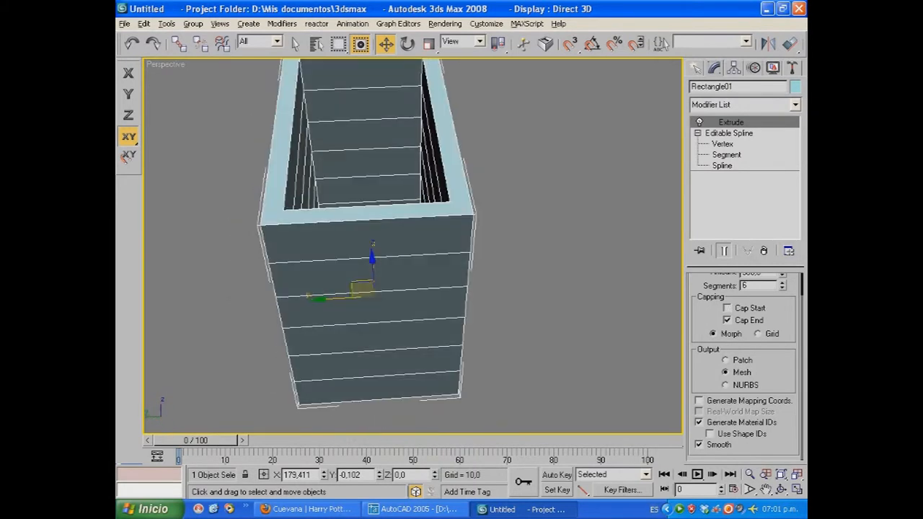
{"action": "left_click", "coordinate": [727, 320]}
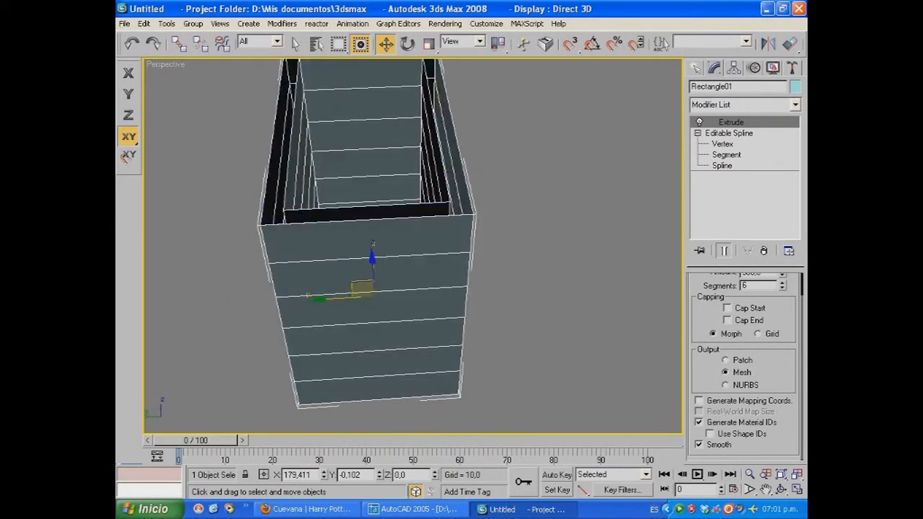
{"action": "middle_click_drag", "start_coordinate": [404, 231], "coordinate": [400, 267], "text": "alt"}
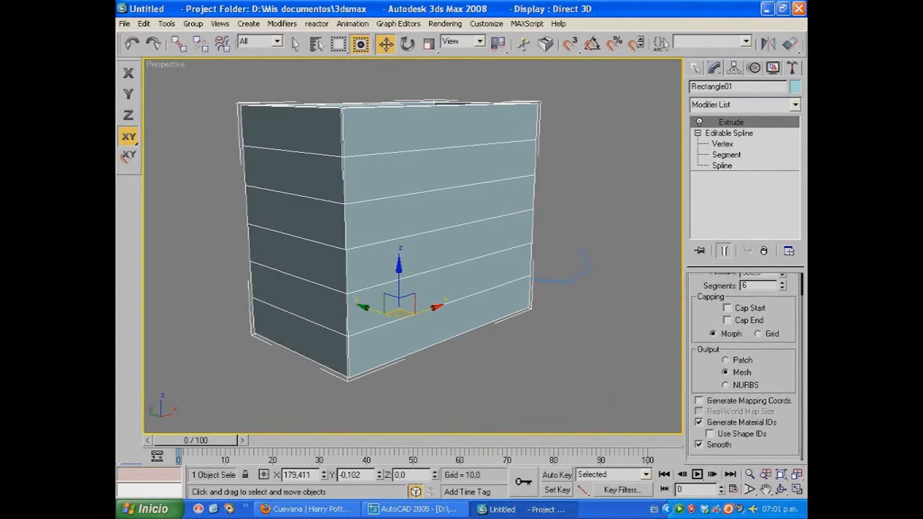
{"action": "middle_click_drag", "start_coordinate": [585, 265], "coordinate": [521, 173], "text": "alt"}
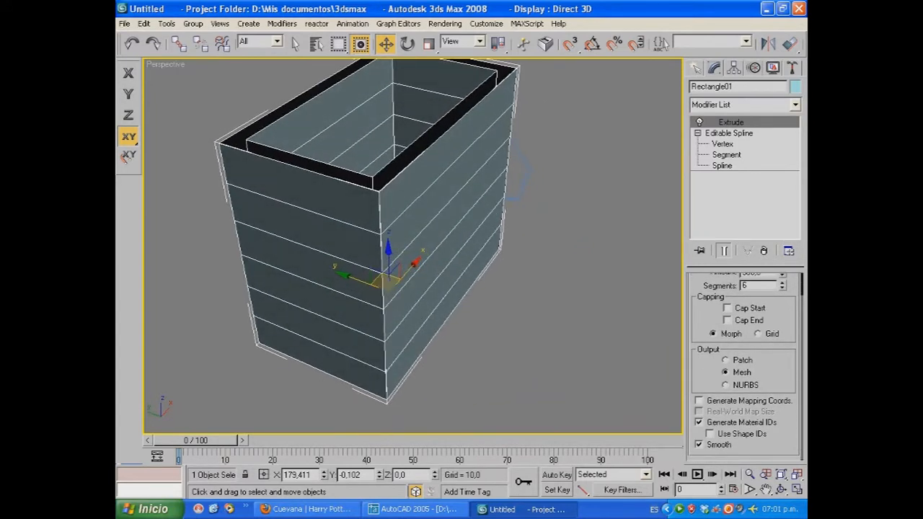
{"action": "scroll", "coordinate": [746, 366], "scroll_direction": "up", "scroll_amount": 1}
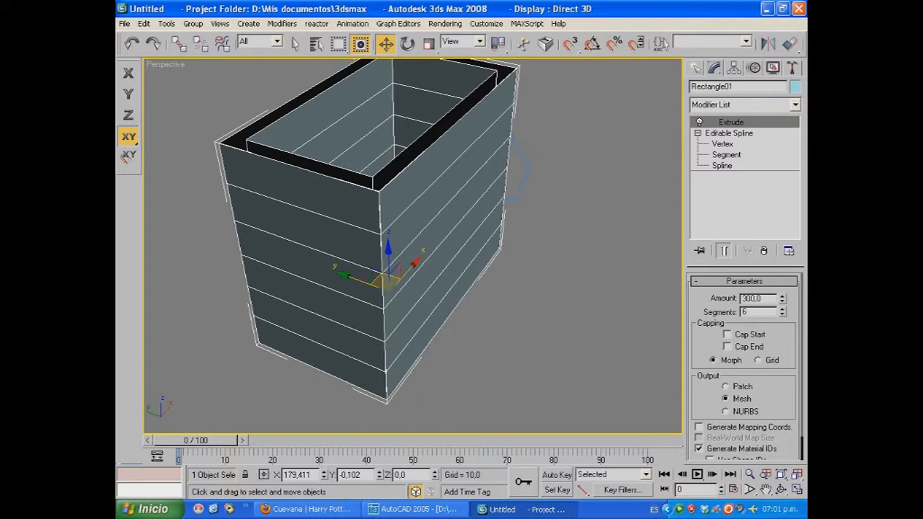
{"action": "left_click", "coordinate": [727, 347]}
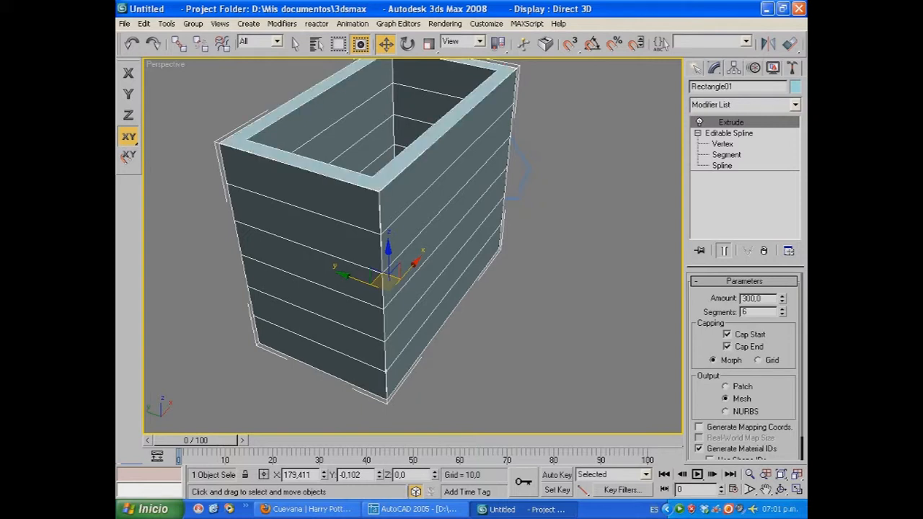
- Select the outlined line beside the extruded rectangle and apply the Extrude modifier to it
{"action": "middle_click_drag", "start_coordinate": [389, 278], "coordinate": [303, 339]}
{"action": "middle_click_drag", "start_coordinate": [447, 259], "coordinate": [220, 289], "text": "alt"}
{"action": "left_click", "coordinate": [472, 282]}
{"action": "left_click", "coordinate": [795, 105]}
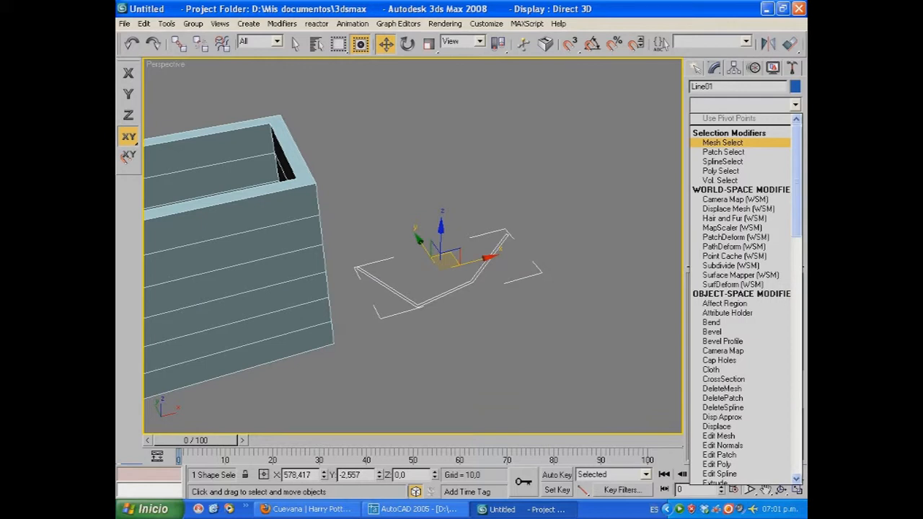
{"action": "key", "text": "e"}
{"action": "left_click", "coordinate": [721, 166]}
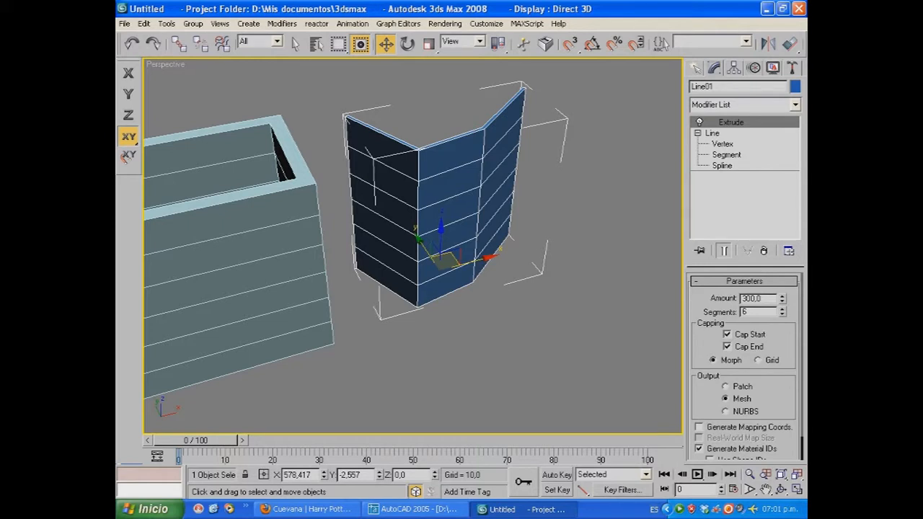
- Set the line's extrusion amount to 150 and its segments to 1
{"action": "double_click", "coordinate": [759, 298]}
{"action": "type", "text": "150"}
{"action": "key", "text": "Return"}
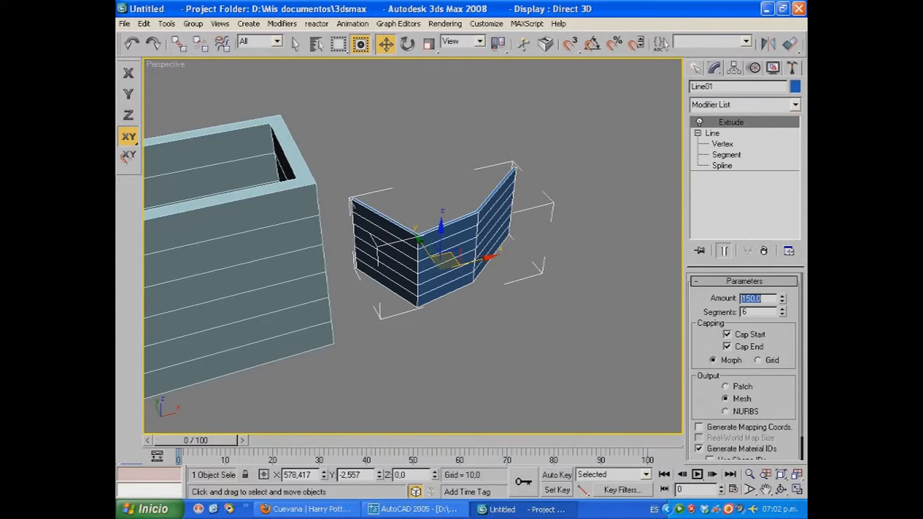
{"action": "key", "text": "Tab"}
{"action": "type", "text": "1"}
{"action": "key", "text": "Return"}
{"action": "middle_click_drag", "start_coordinate": [505, 249], "coordinate": [354, 249], "text": "alt"}
{"action": "middle_click_drag", "start_coordinate": [462, 310], "coordinate": [589, 212]}
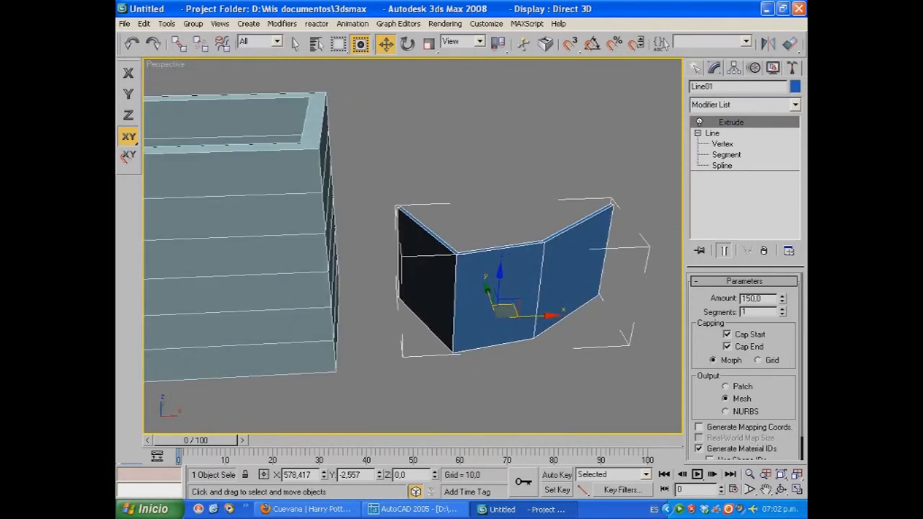
- Select both extruded objects and delete them
{"action": "left_click", "coordinate": [368, 278]}
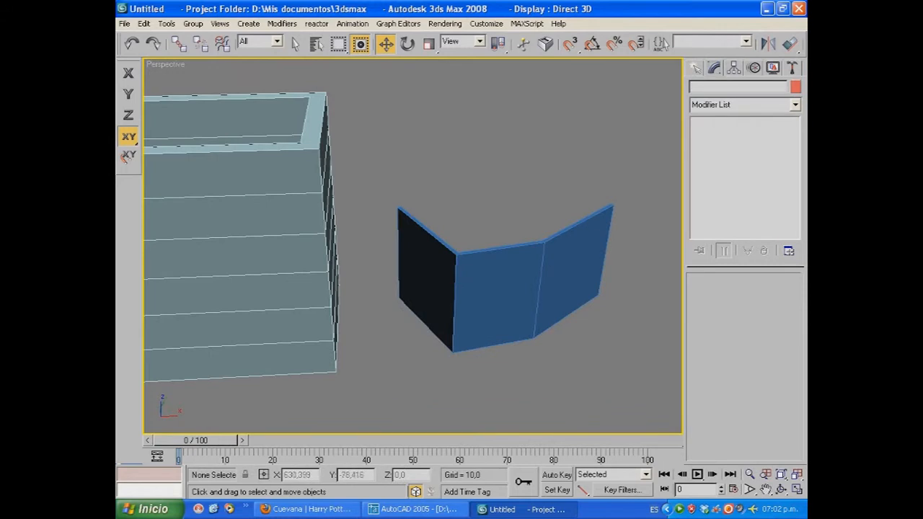
{"action": "middle_click_drag", "start_coordinate": [249, 280], "coordinate": [315, 279]}
{"action": "scroll", "coordinate": [413, 244], "scroll_direction": "down", "scroll_amount": 2}
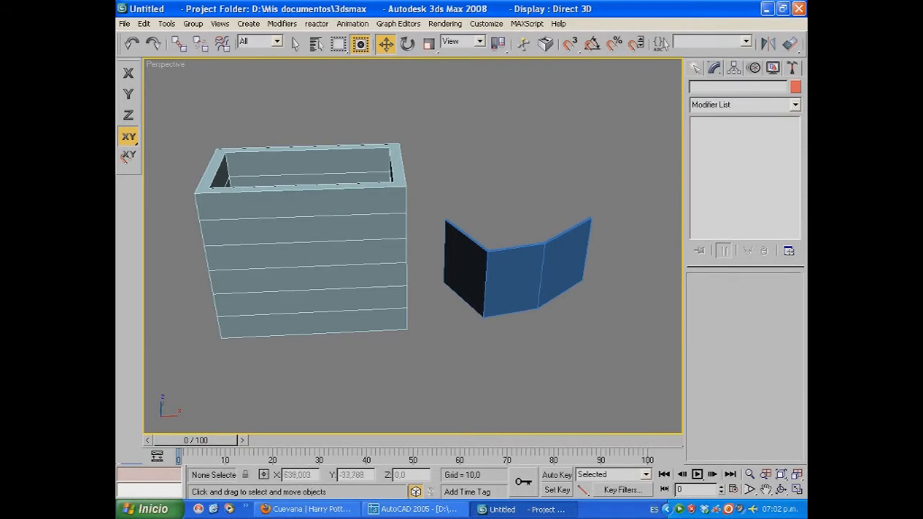
{"action": "left_click_drag", "start_coordinate": [171, 89], "coordinate": [624, 396]}
{"action": "key", "text": "Delete"}
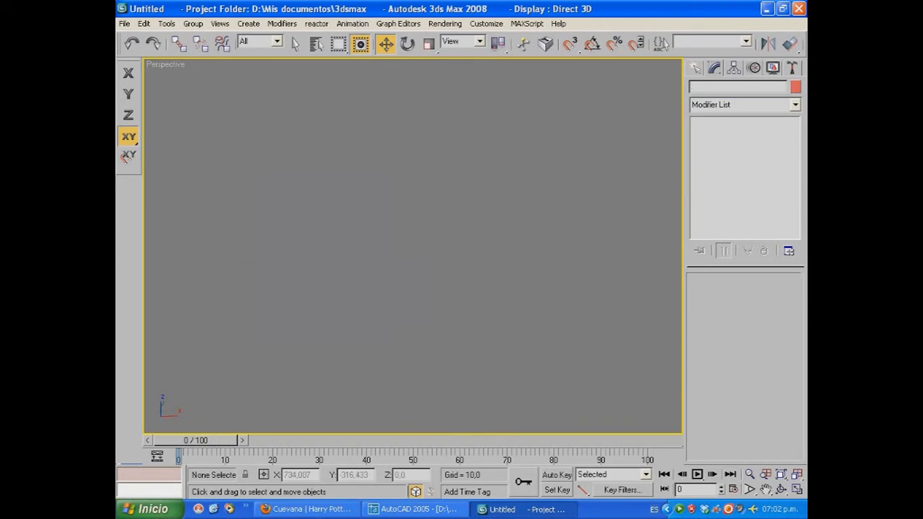
- In a maximized Top view, draw an open zigzag line with six straight-cornered vertices
{"action": "key", "text": "alt+w"}
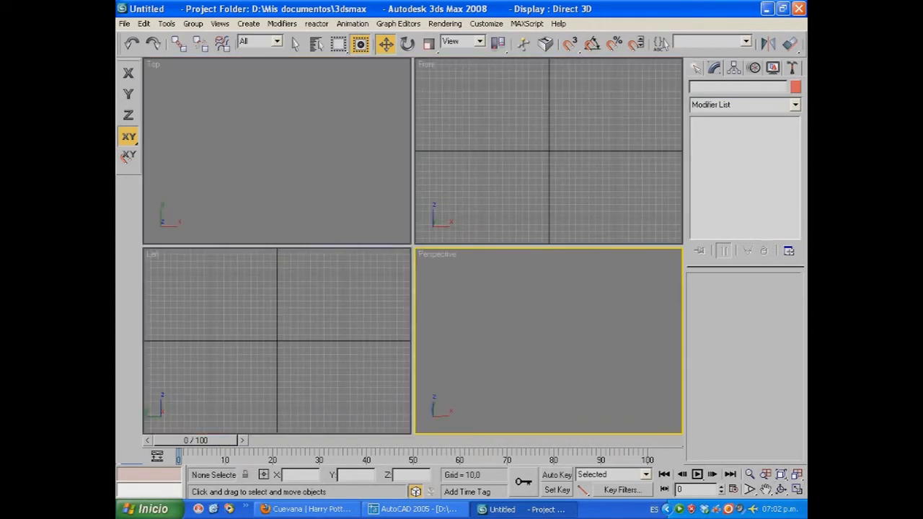
{"action": "left_click", "coordinate": [249, 145]}
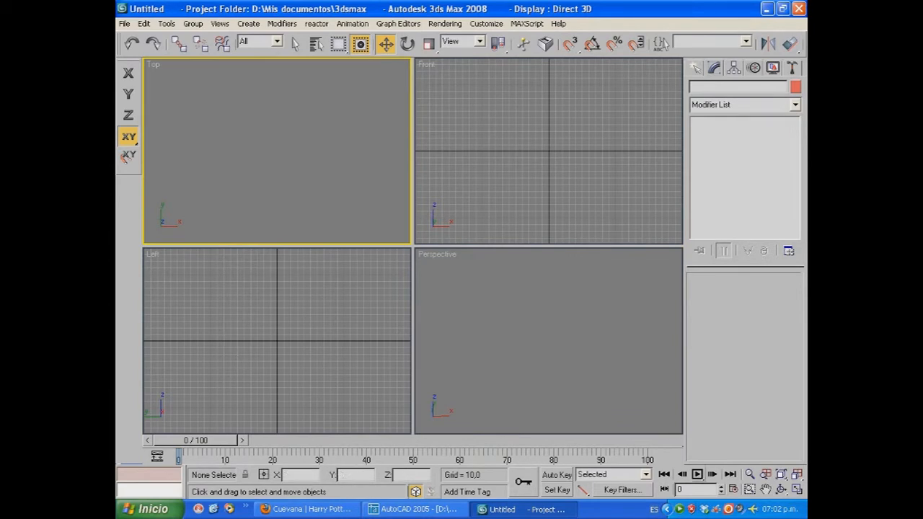
{"action": "left_click", "coordinate": [797, 489]}
{"action": "left_click", "coordinate": [696, 68]}
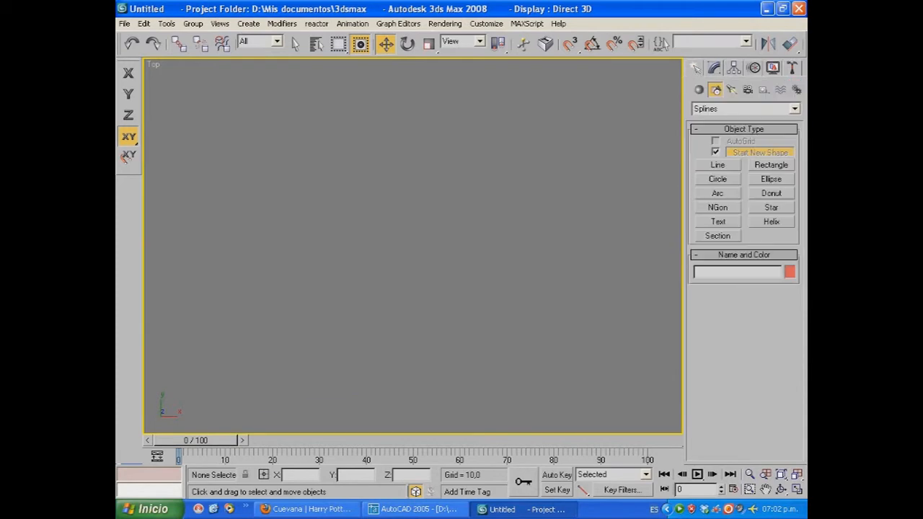
{"action": "left_click", "coordinate": [718, 164]}
{"action": "left_click", "coordinate": [251, 168]}
{"action": "left_click", "coordinate": [310, 274]}
{"action": "left_click", "coordinate": [436, 261]}
{"action": "left_click", "coordinate": [524, 186]}
{"action": "left_click", "coordinate": [577, 193]}
{"action": "left_click", "coordinate": [608, 289]}
{"action": "right_click", "coordinate": [618, 301]}
- At the Vertex sub-object level, move the line's second vertex down and left and its third vertex up and left
{"action": "left_click", "coordinate": [715, 68]}
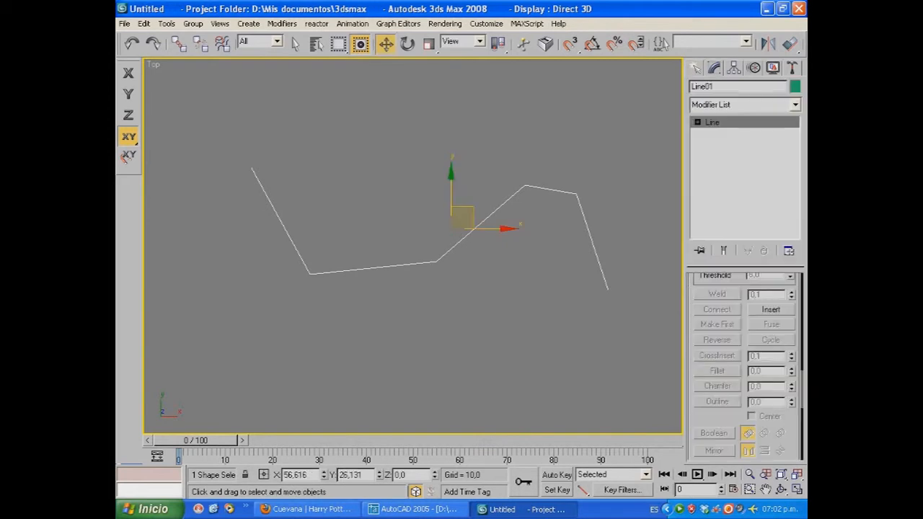
{"action": "left_click", "coordinate": [698, 122]}
{"action": "left_click", "coordinate": [723, 134]}
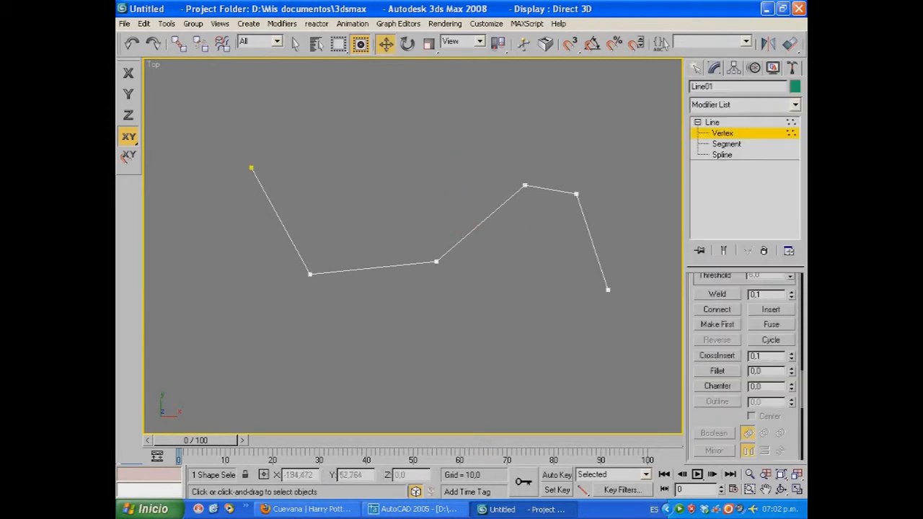
{"action": "left_click", "coordinate": [251, 168]}
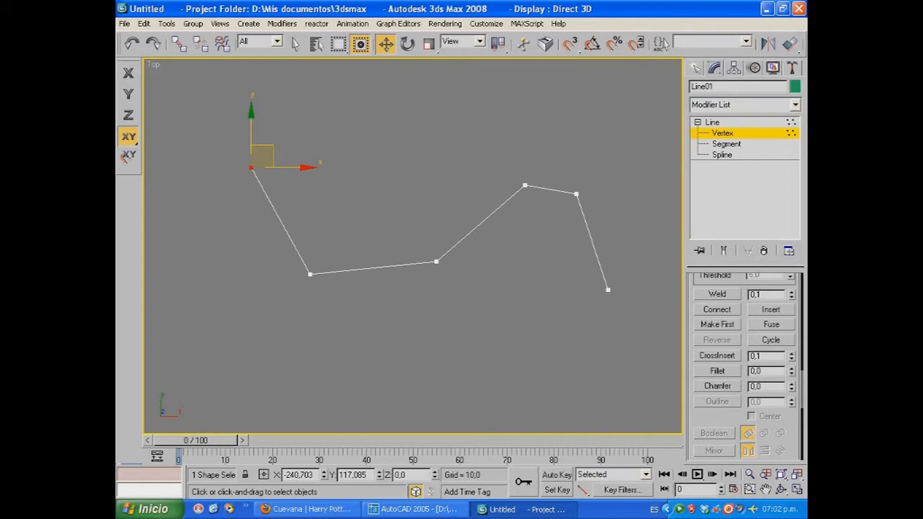
{"action": "left_click", "coordinate": [310, 275]}
{"action": "left_click_drag", "start_coordinate": [310, 274], "coordinate": [326, 220]}
{"action": "left_click", "coordinate": [436, 261]}
{"action": "left_click_drag", "start_coordinate": [436, 262], "coordinate": [384, 217]}
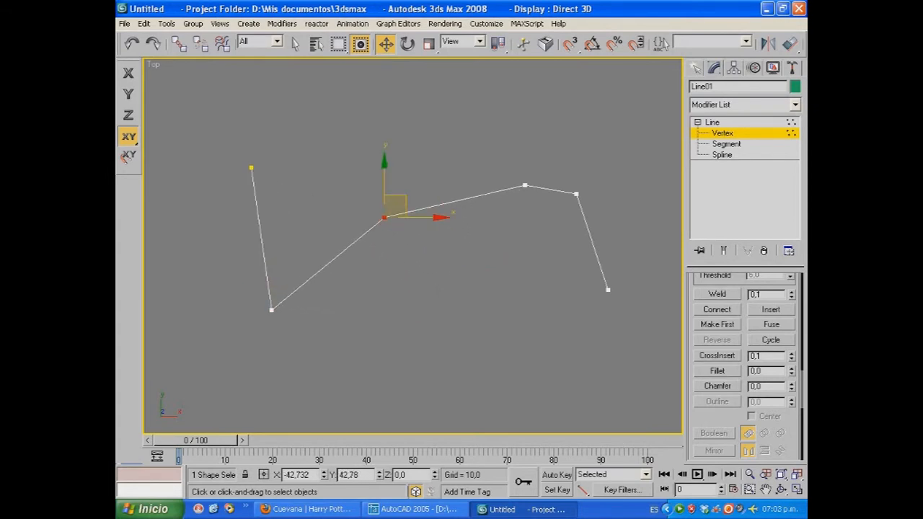
- Move the line's fourth and fifth vertices down and left and its last vertex up, and shift the whole line up and left
{"action": "left_click", "coordinate": [525, 186]}
{"action": "left_click_drag", "start_coordinate": [525, 186], "coordinate": [507, 235]}
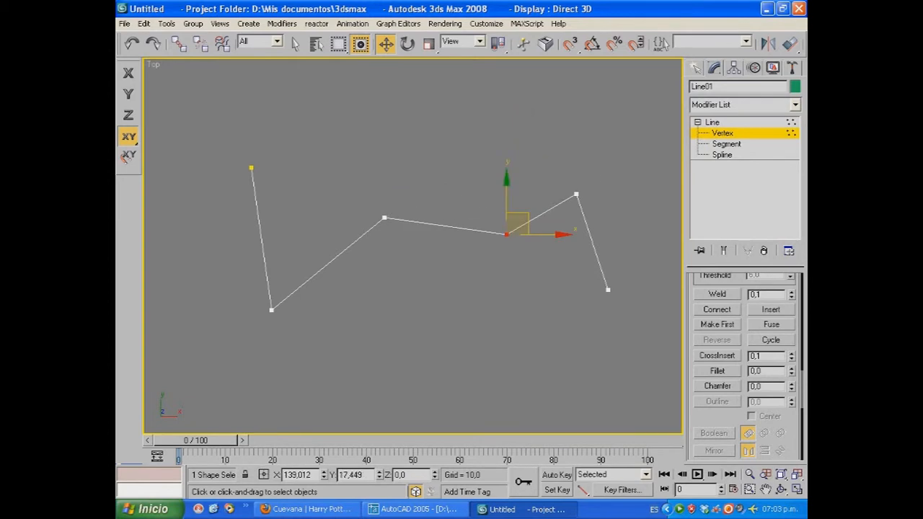
{"action": "left_click_drag", "start_coordinate": [576, 195], "coordinate": [561, 274]}
{"action": "left_click_drag", "start_coordinate": [608, 290], "coordinate": [613, 213]}
{"action": "left_click", "coordinate": [528, 305]}
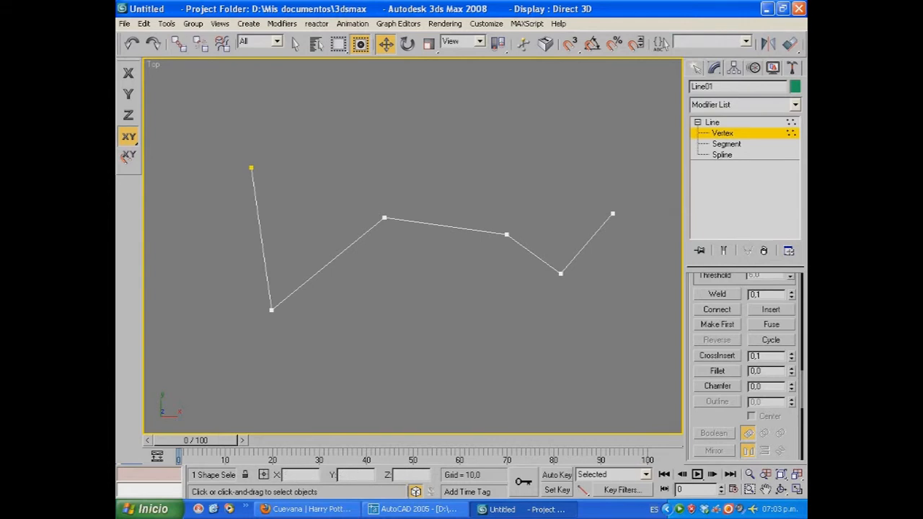
{"action": "left_click", "coordinate": [712, 123]}
{"action": "left_click_drag", "start_coordinate": [462, 217], "coordinate": [389, 175]}
- Draw an open S-shaped line with four vertices below the zigzag, with Initial Type Corner and Drag Type Bezier for the curves
{"action": "left_click", "coordinate": [696, 68]}
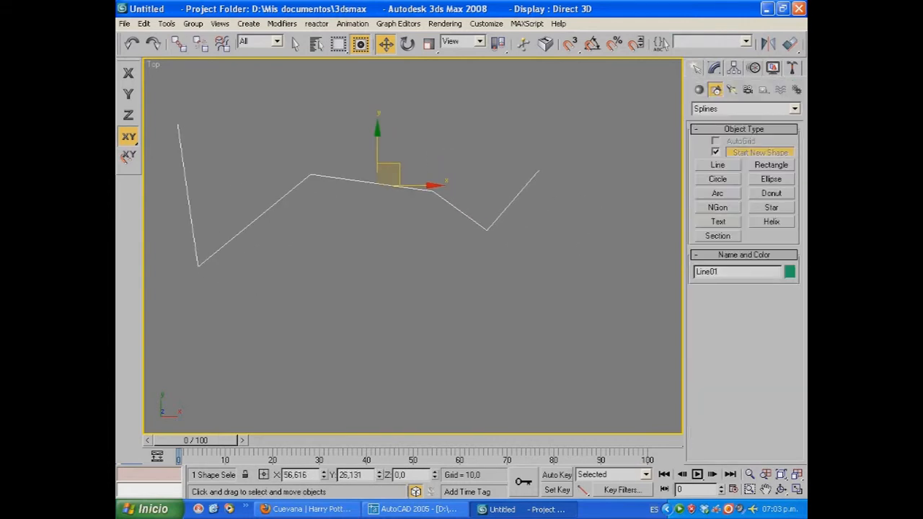
{"action": "left_click", "coordinate": [718, 165]}
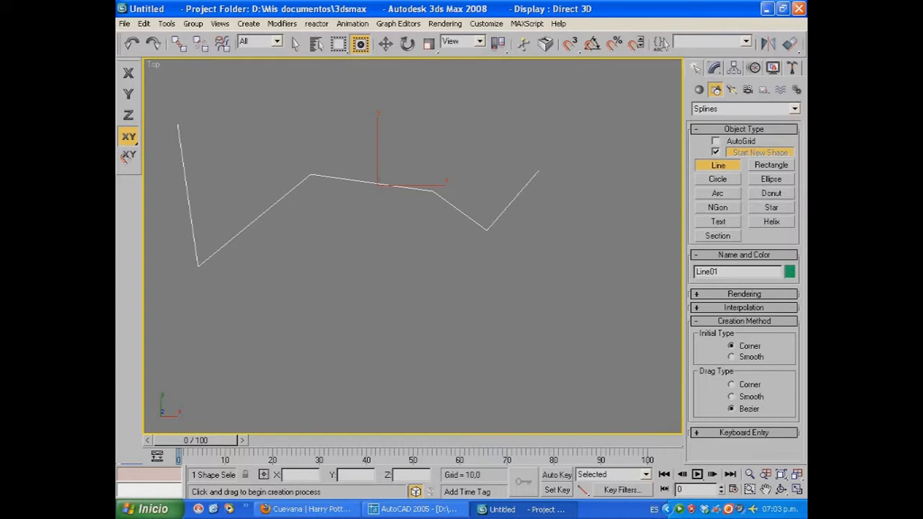
{"action": "left_click", "coordinate": [241, 321]}
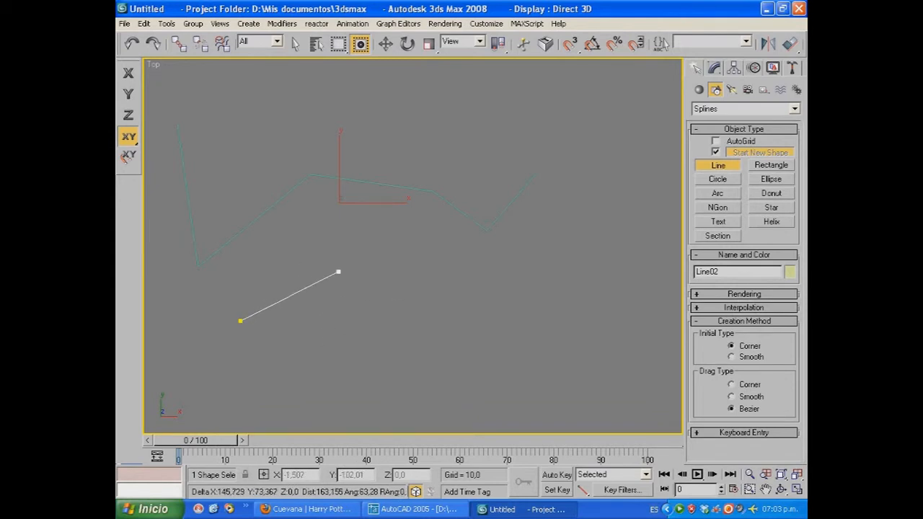
{"action": "left_click_drag", "start_coordinate": [338, 272], "coordinate": [364, 218]}
{"action": "left_click_drag", "start_coordinate": [395, 272], "coordinate": [410, 290]}
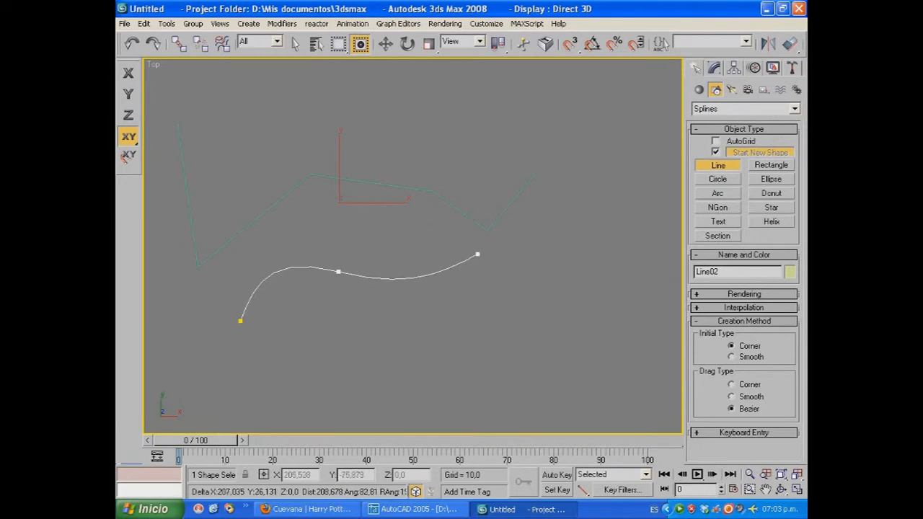
{"action": "left_click", "coordinate": [387, 367]}
{"action": "left_click_drag", "start_coordinate": [420, 385], "coordinate": [480, 394]}
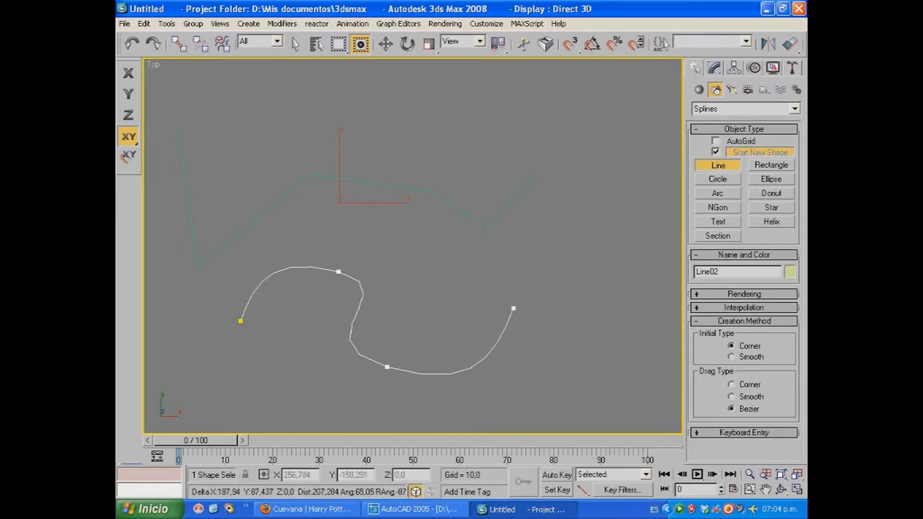
{"action": "left_click", "coordinate": [512, 306]}
{"action": "right_click", "coordinate": [542, 301]}
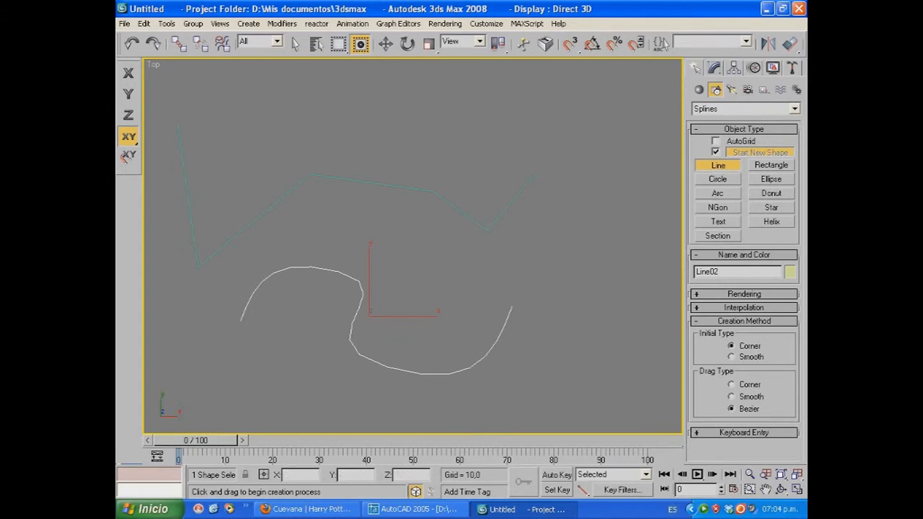
- With Drag Type set to Corner, draw a closed straight-sided line with seven vertices in the empty area beside the existing lines
{"action": "middle_click_drag", "start_coordinate": [461, 303], "coordinate": [326, 265]}
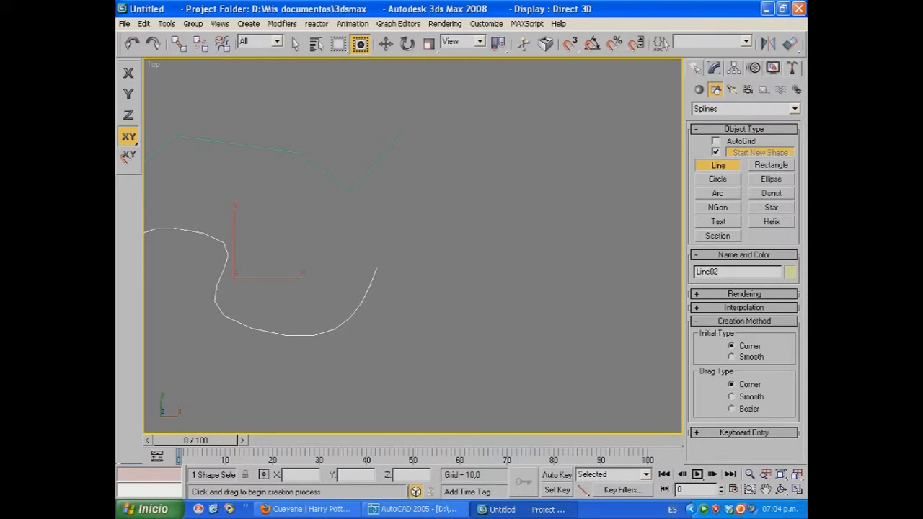
{"action": "middle_click_drag", "start_coordinate": [361, 253], "coordinate": [260, 266]}
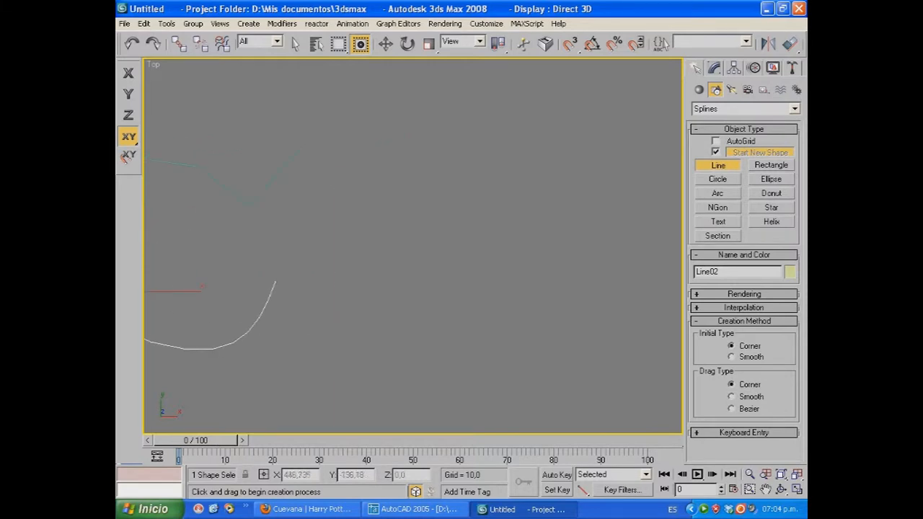
{"action": "left_click", "coordinate": [395, 185]}
{"action": "left_click", "coordinate": [398, 259]}
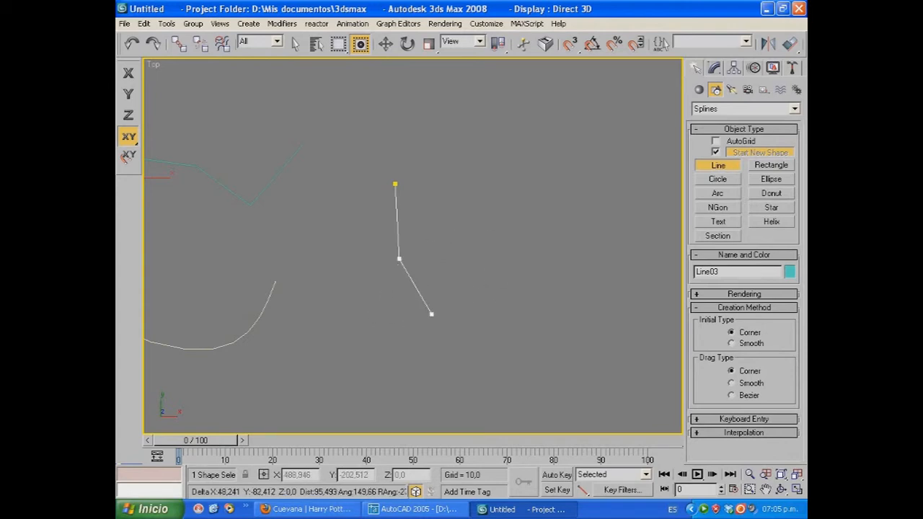
{"action": "left_click", "coordinate": [544, 272]}
{"action": "left_click", "coordinate": [472, 350]}
{"action": "left_click", "coordinate": [393, 332]}
{"action": "left_click", "coordinate": [362, 229]}
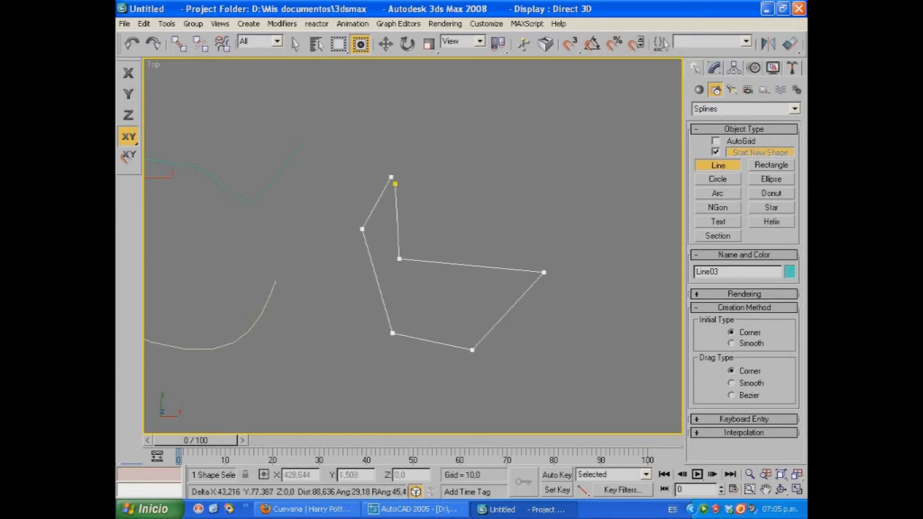
{"action": "left_click", "coordinate": [369, 174]}
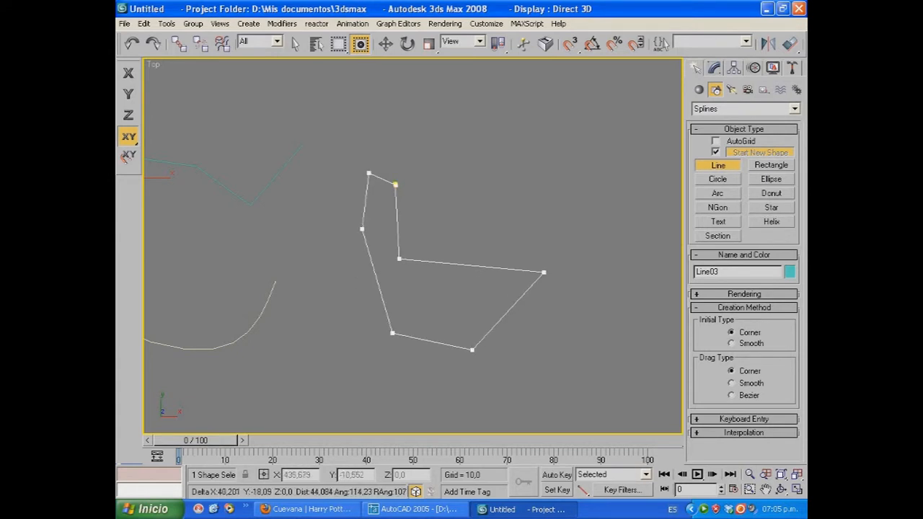
{"action": "left_click", "coordinate": [395, 185]}
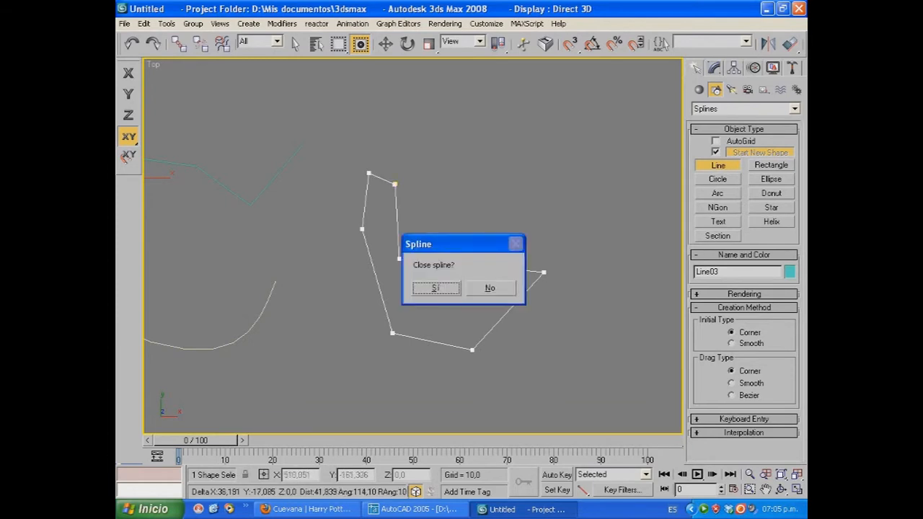
{"action": "key", "text": "Return"}
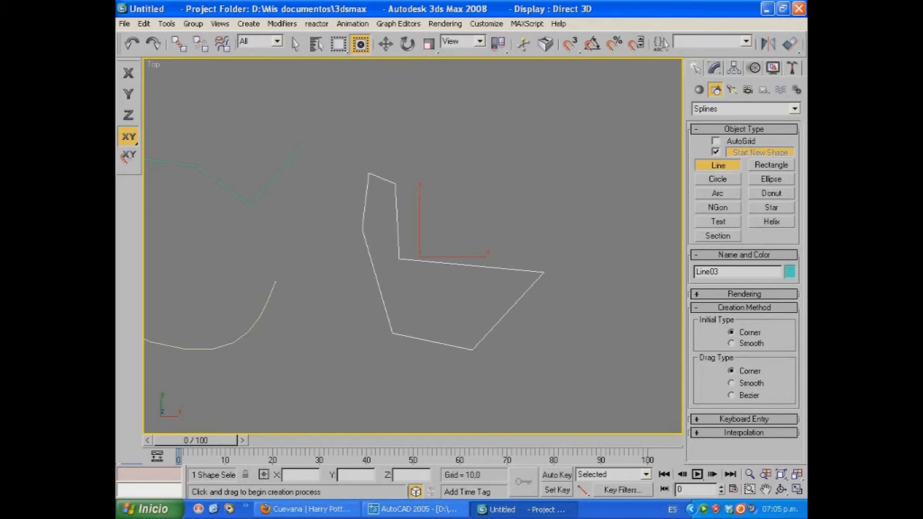
- With Initial Type and Drag Type set to Smooth, draw a closed curved line with seven vertices above the straight-sided polygon
{"action": "left_click", "coordinate": [732, 344]}
{"action": "left_click", "coordinate": [477, 146]}
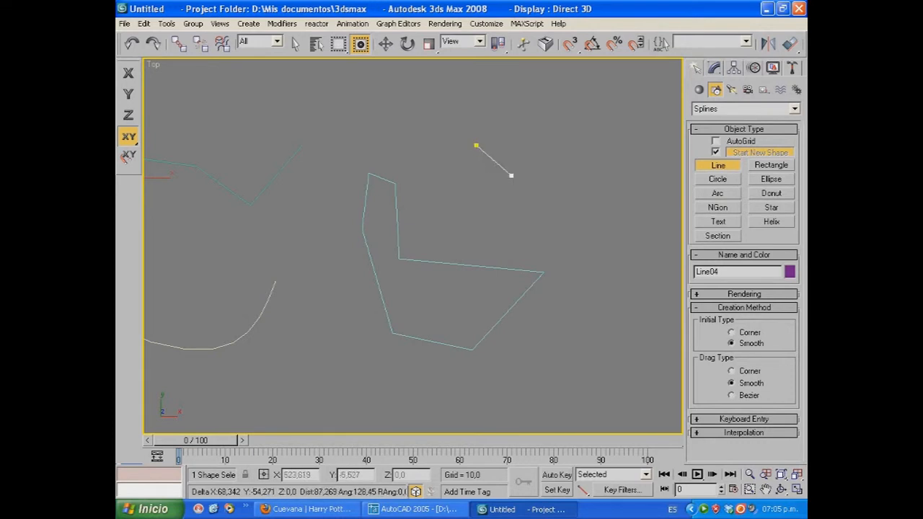
{"action": "left_click", "coordinate": [511, 206]}
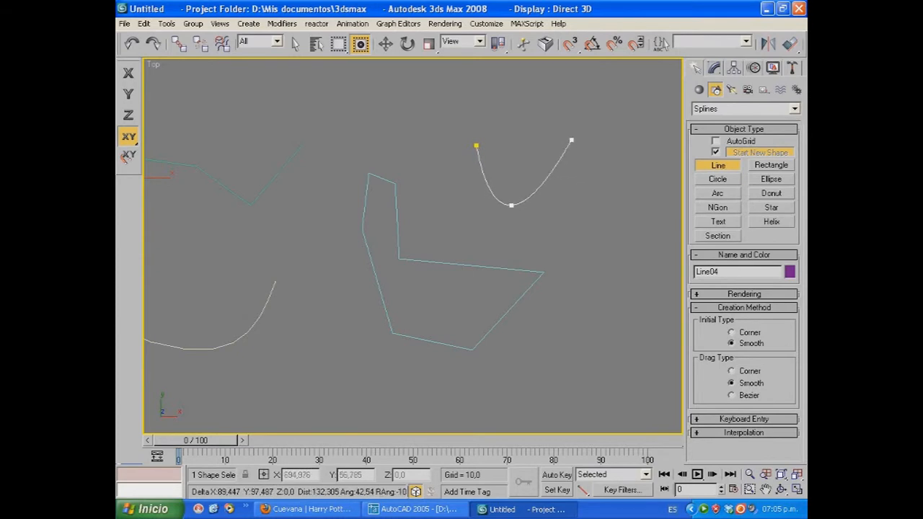
{"action": "left_click", "coordinate": [567, 181]}
{"action": "left_click", "coordinate": [624, 236]}
{"action": "left_click", "coordinate": [555, 259]}
{"action": "left_click", "coordinate": [458, 215]}
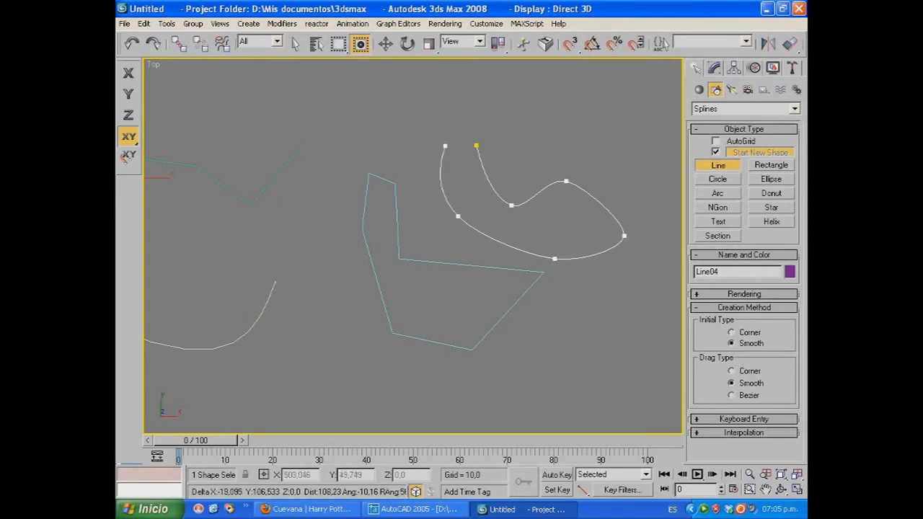
{"action": "left_click", "coordinate": [455, 133]}
{"action": "left_click", "coordinate": [476, 145]}
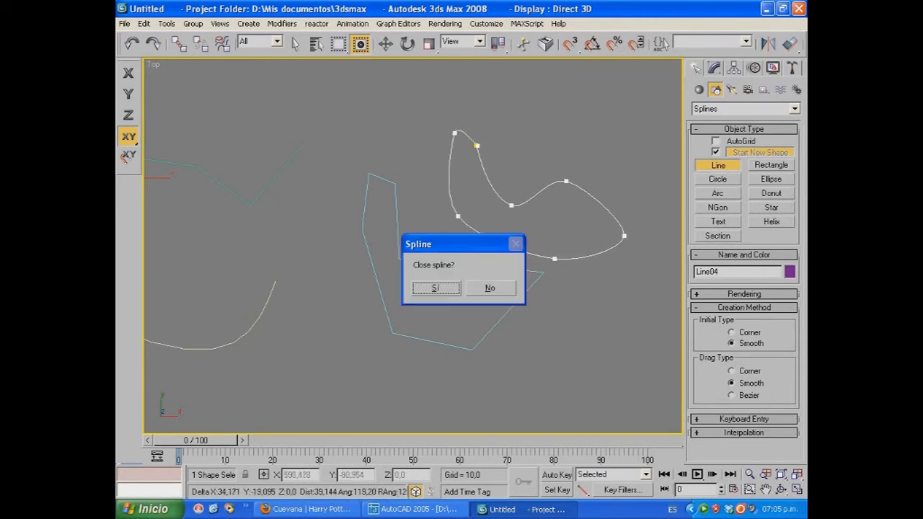
{"action": "key", "text": "Return"}
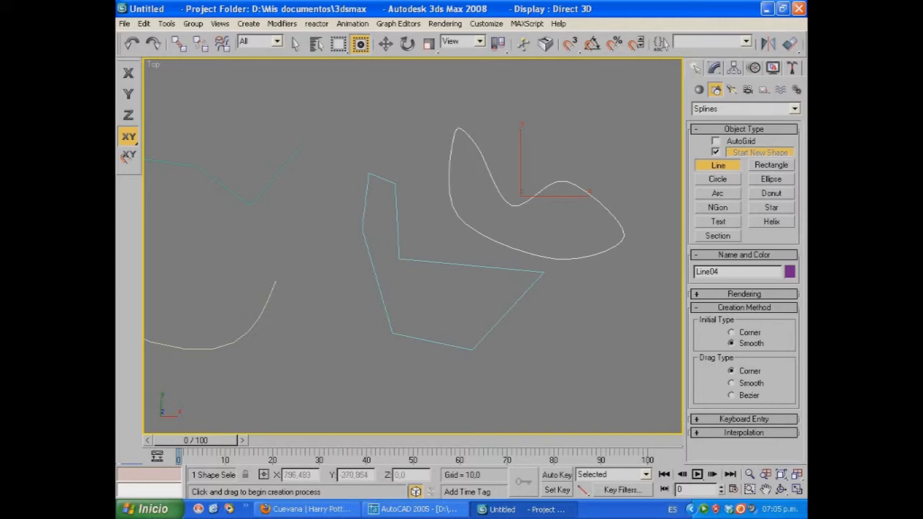
- With Initial Type Smooth and Drag Type Corner, draw a closed eleven-vertex line mixing straight and curved segments below the smooth shape
{"action": "middle_click_drag", "start_coordinate": [505, 267], "coordinate": [372, 199]}
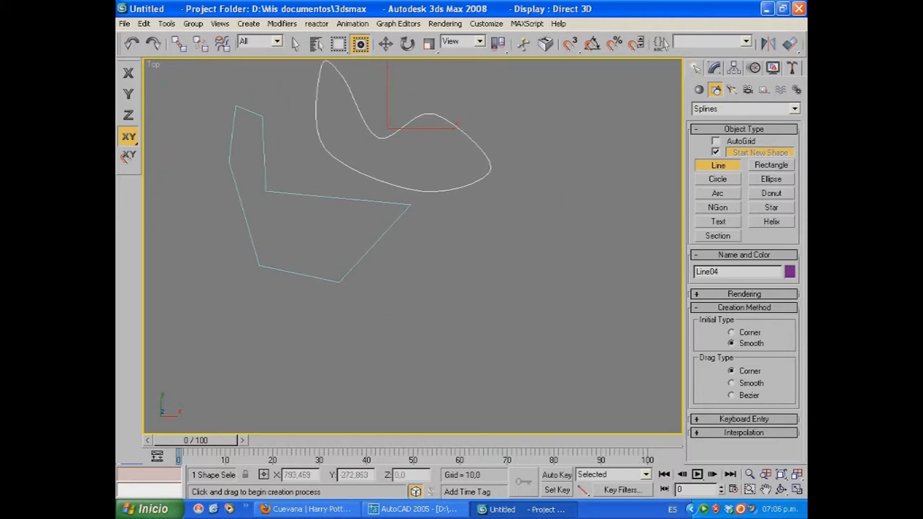
{"action": "left_click", "coordinate": [471, 260]}
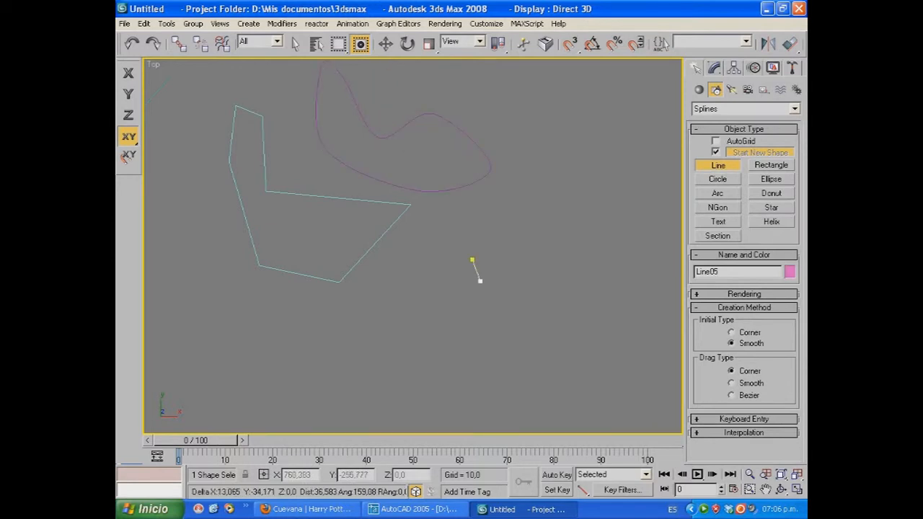
{"action": "left_click", "coordinate": [478, 321]}
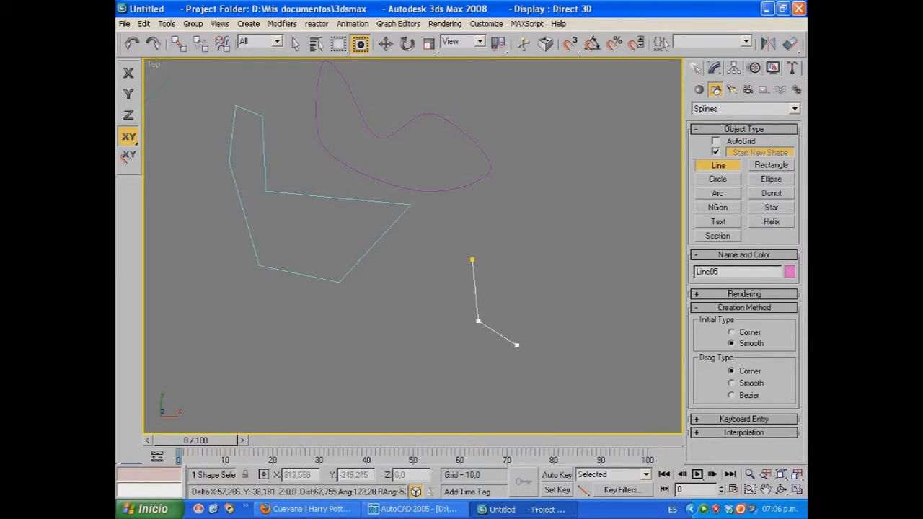
{"action": "left_click", "coordinate": [547, 265]}
{"action": "left_click", "coordinate": [613, 303]}
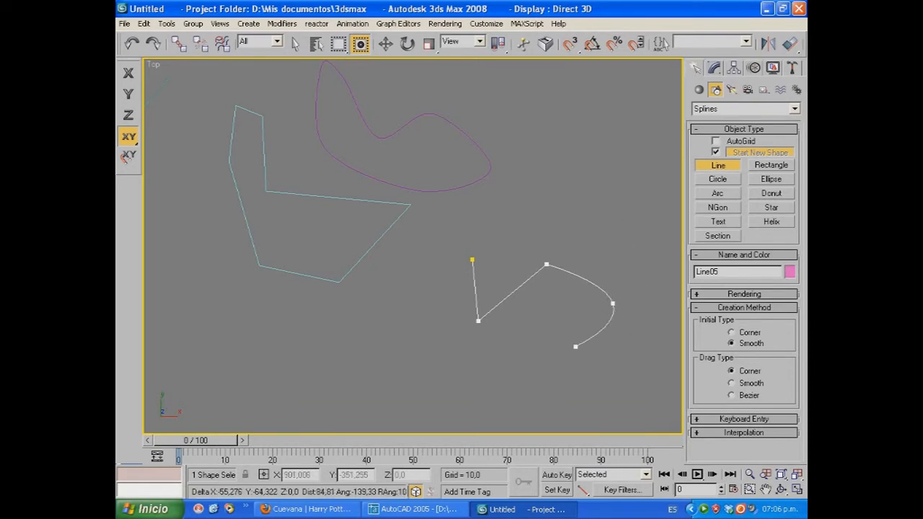
{"action": "left_click", "coordinate": [574, 365]}
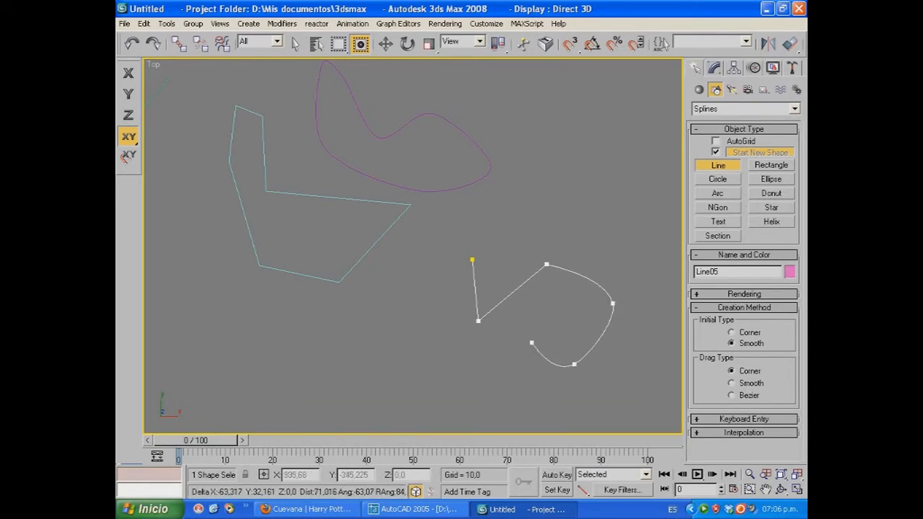
{"action": "left_click", "coordinate": [535, 326]}
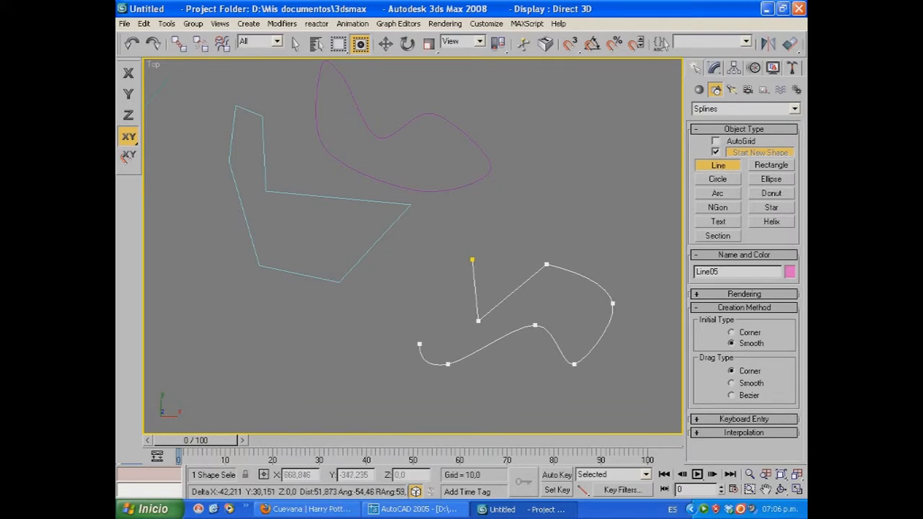
{"action": "left_click", "coordinate": [351, 329]}
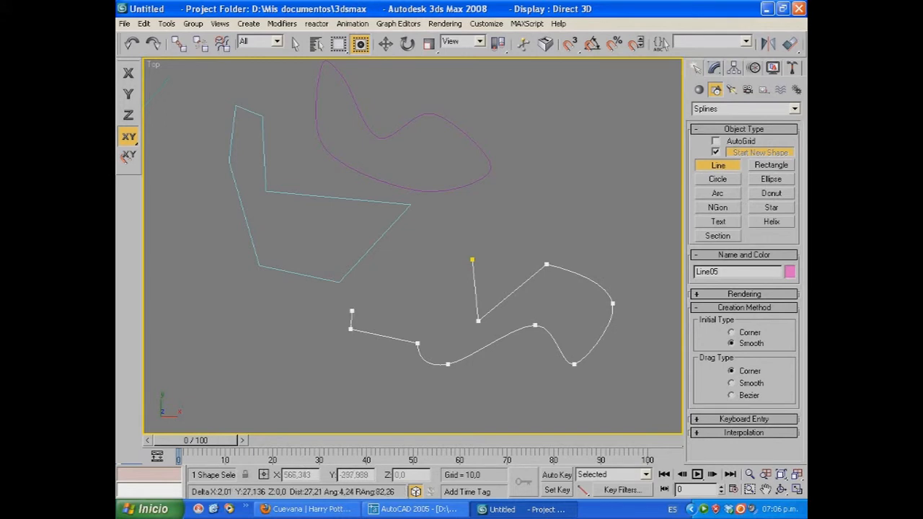
{"action": "left_click", "coordinate": [376, 254]}
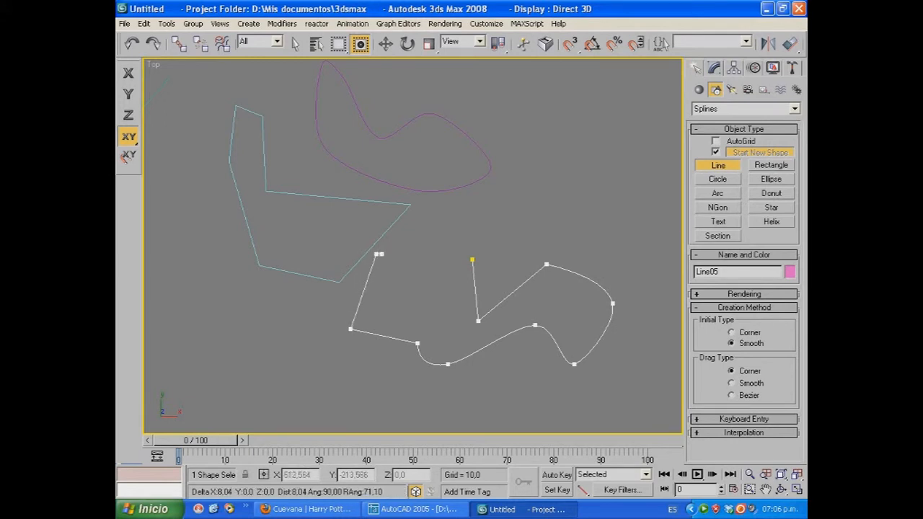
{"action": "left_click", "coordinate": [435, 233]}
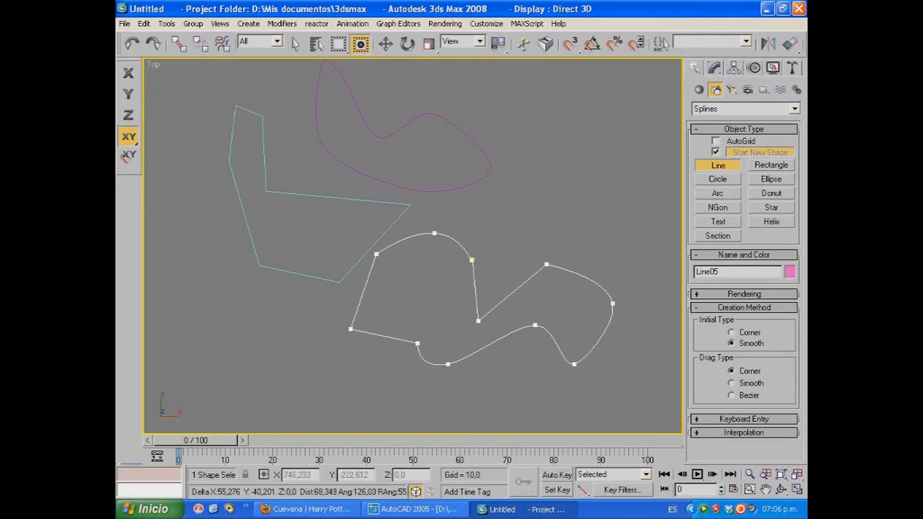
{"action": "left_click", "coordinate": [472, 260]}
{"action": "left_click", "coordinate": [435, 288]}
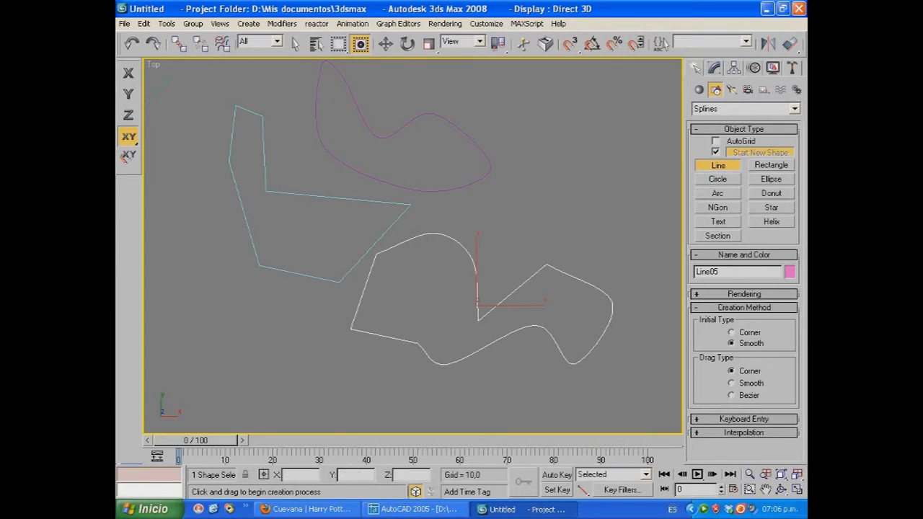
- With Initial Type set to Corner, draw a closed four-sided line in the empty area below the other shapes
{"action": "scroll", "coordinate": [567, 231], "scroll_direction": "down", "scroll_amount": 2}
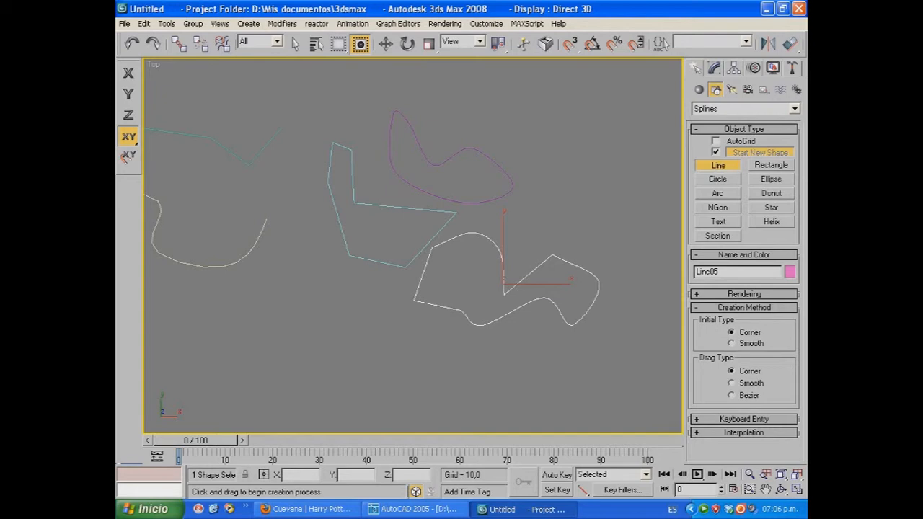
{"action": "middle_click_drag", "start_coordinate": [404, 260], "coordinate": [468, 170]}
{"action": "left_click", "coordinate": [296, 268]}
{"action": "left_click", "coordinate": [255, 333]}
{"action": "left_click", "coordinate": [355, 368]}
{"action": "left_click", "coordinate": [437, 324]}
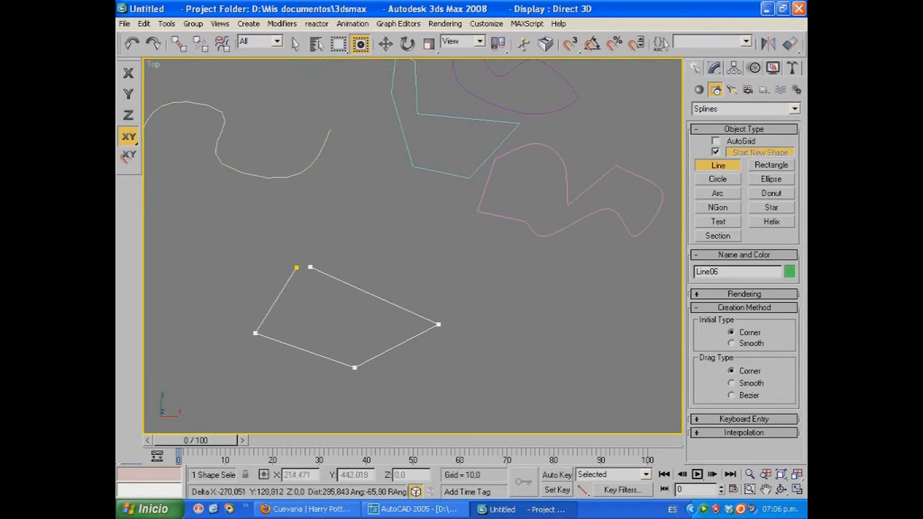
{"action": "left_click", "coordinate": [296, 268]}
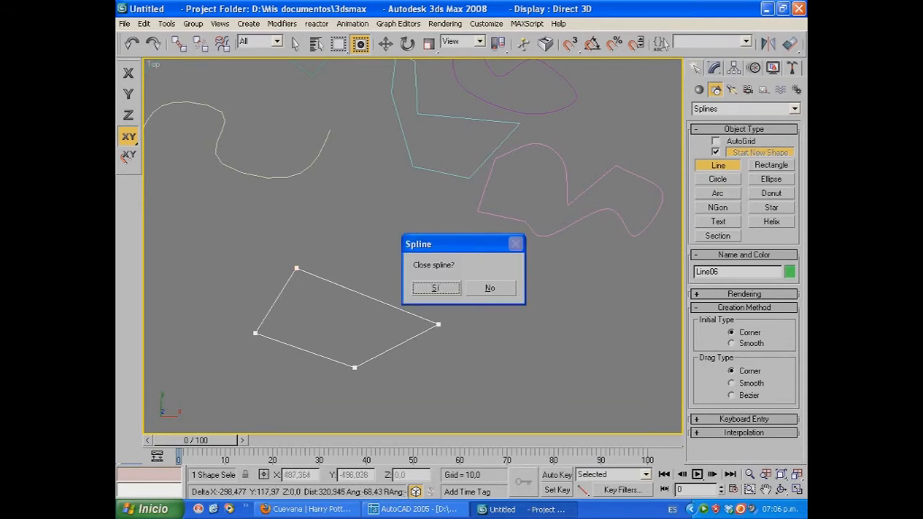
{"action": "left_click", "coordinate": [450, 288]}
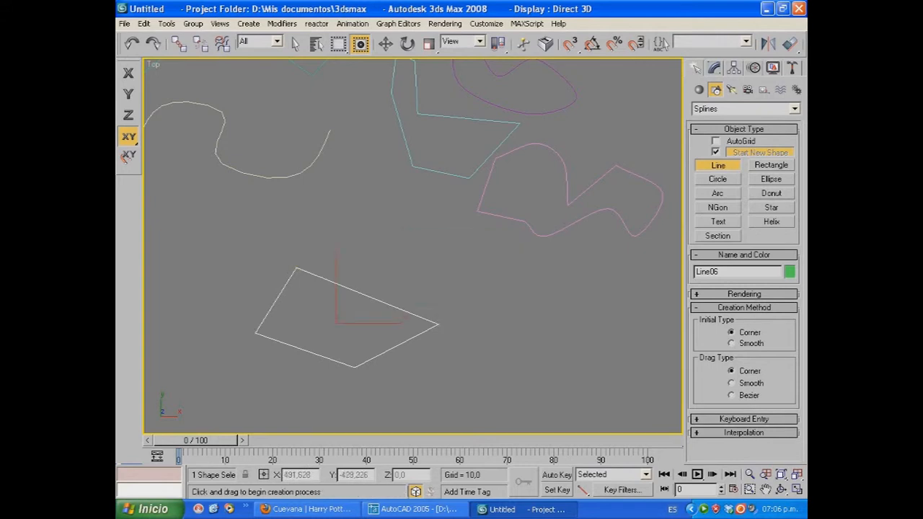
- At vertex level of the four-sided line, move its top, right and bottom corner vertices to reshape the outline
{"action": "left_click", "coordinate": [714, 68]}
{"action": "left_click", "coordinate": [698, 122]}
{"action": "left_click", "coordinate": [723, 133]}
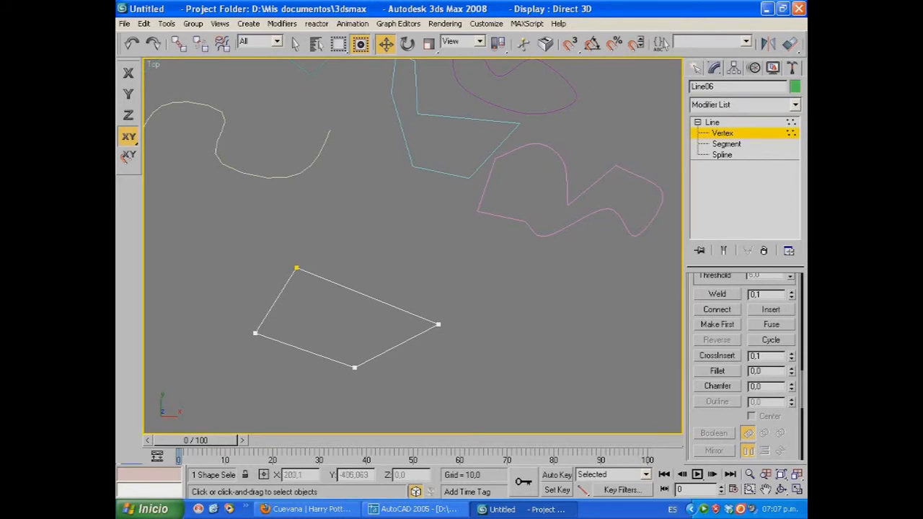
{"action": "middle_click_drag", "start_coordinate": [404, 252], "coordinate": [438, 242]}
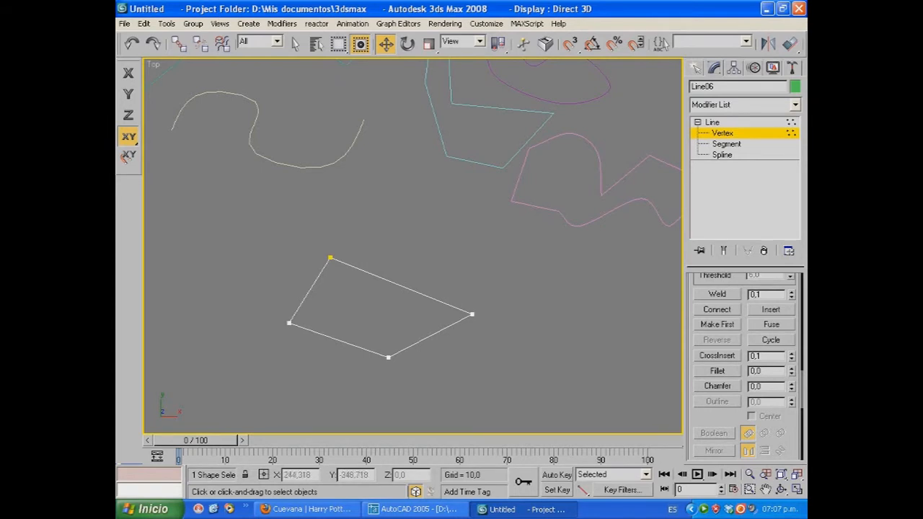
{"action": "left_click", "coordinate": [331, 257]}
{"action": "mouse_move", "coordinate": [340, 247]}
{"action": "left_mouse_down"}
{"action": "mouse_move", "coordinate": [319, 253]}
{"action": "mouse_move", "coordinate": [358, 243]}
{"action": "left_mouse_up"}
{"action": "left_click", "coordinate": [473, 314]}
{"action": "left_click_drag", "start_coordinate": [481, 306], "coordinate": [493, 289]}
{"action": "left_click_drag", "start_coordinate": [388, 357], "coordinate": [375, 395]}
{"action": "left_click", "coordinate": [599, 360]}
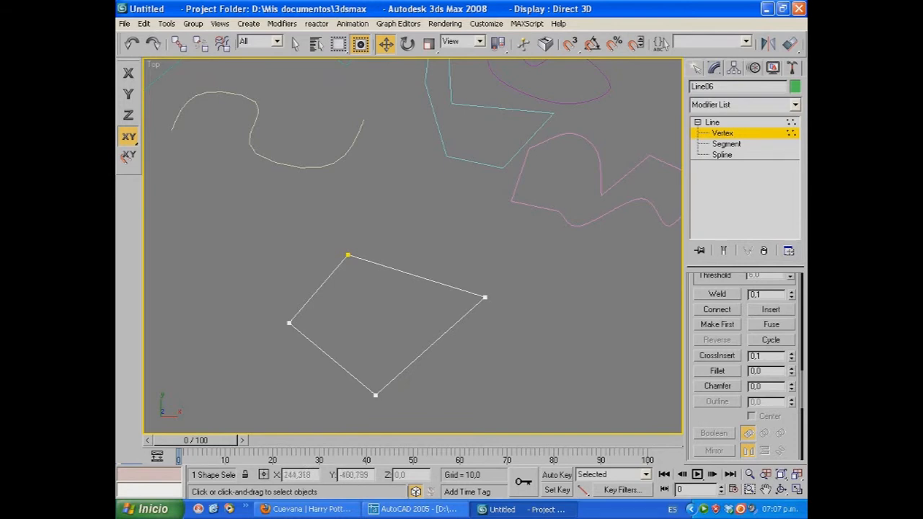
- Convert the four-sided line's top vertex to Bezier Corner and pull both tangent handles outward to curve the adjoining segments
{"action": "left_click", "coordinate": [348, 255]}
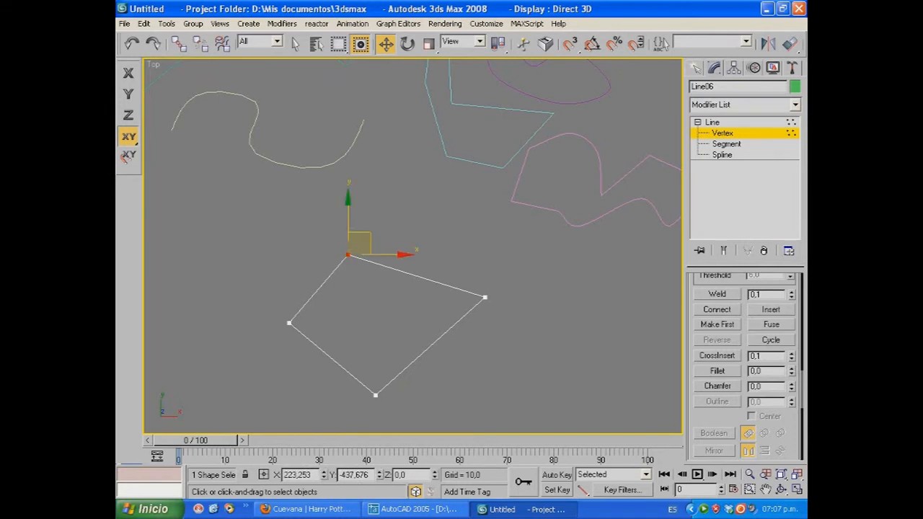
{"action": "right_click", "coordinate": [344, 253]}
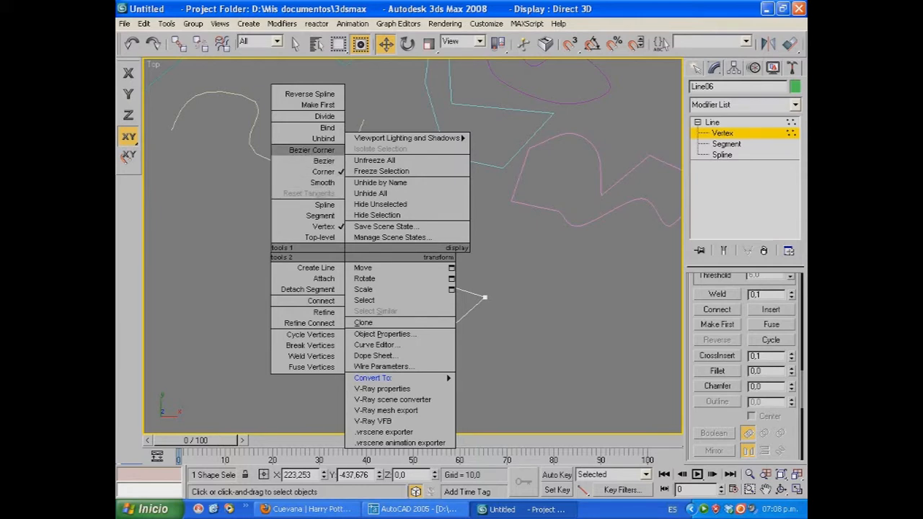
{"action": "left_click", "coordinate": [312, 149]}
{"action": "middle_click_drag", "start_coordinate": [413, 245], "coordinate": [423, 246]}
{"action": "scroll", "coordinate": [417, 245], "scroll_direction": "up", "scroll_amount": 3}
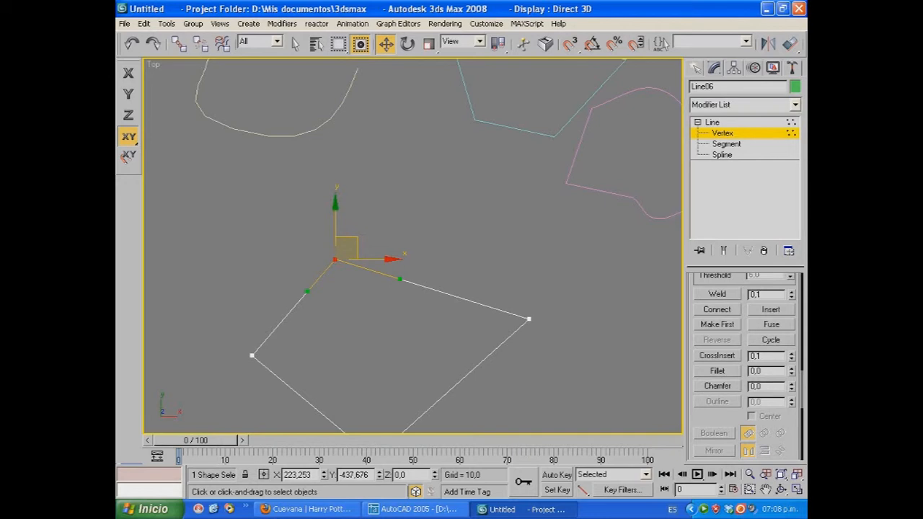
{"action": "left_click_drag", "start_coordinate": [308, 292], "coordinate": [233, 258]}
{"action": "left_click_drag", "start_coordinate": [399, 279], "coordinate": [430, 246]}
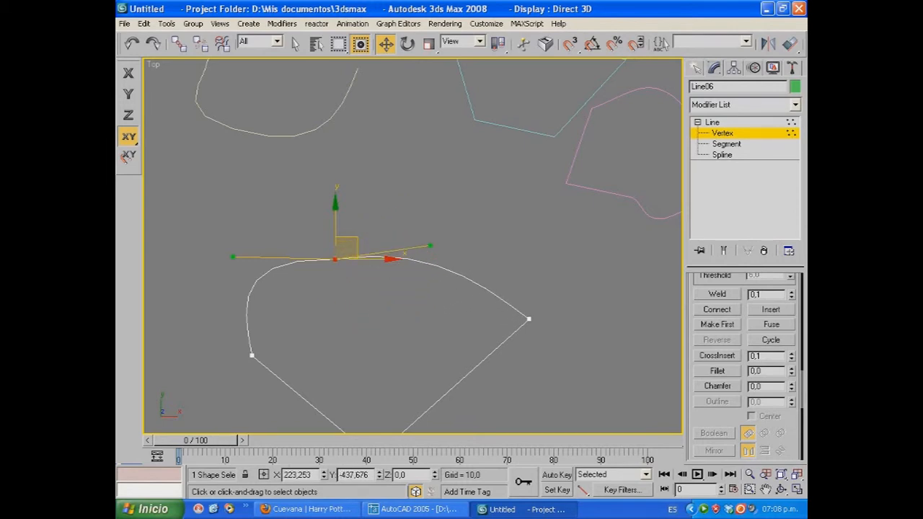
- Straighten the left segment with the top vertex's left tangent handle, then move that handle upward along Y only and outward along X only
{"action": "left_click_drag", "start_coordinate": [233, 257], "coordinate": [302, 303]}
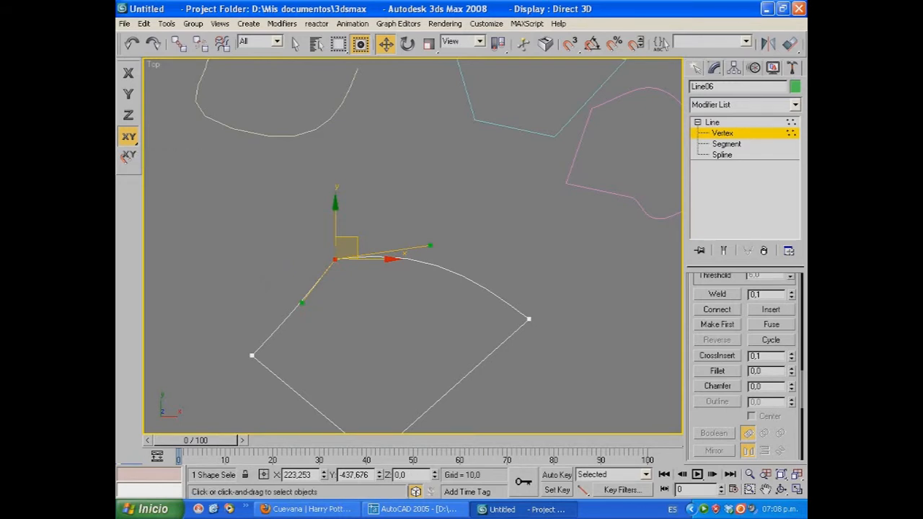
{"action": "key", "text": "F6"}
{"action": "mouse_move", "coordinate": [301, 303]}
{"action": "left_mouse_down"}
{"action": "mouse_move", "coordinate": [301, 209]}
{"action": "mouse_move", "coordinate": [301, 285]}
{"action": "left_mouse_up"}
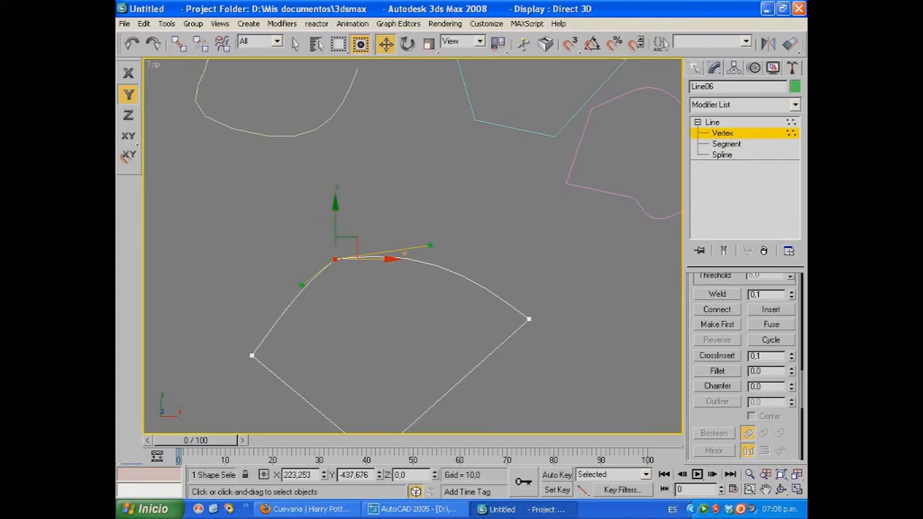
{"action": "key", "text": "F5"}
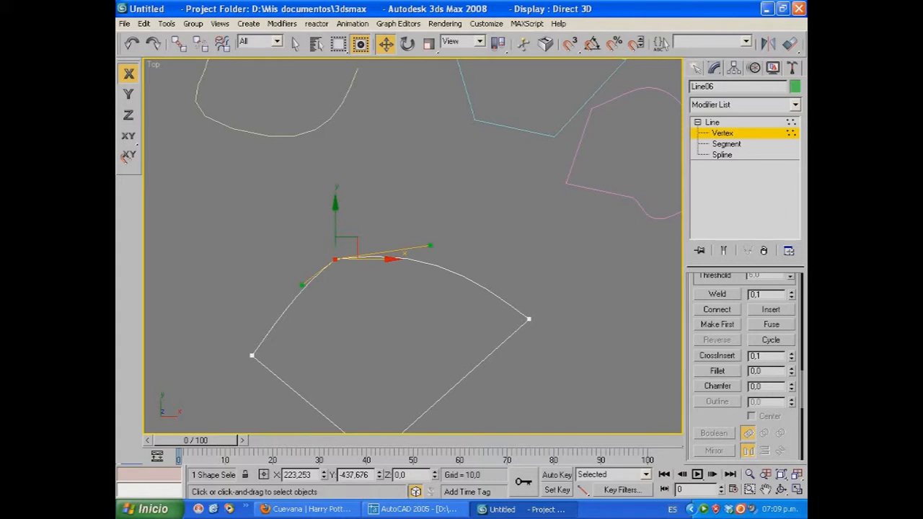
{"action": "left_click_drag", "start_coordinate": [302, 286], "coordinate": [266, 285]}
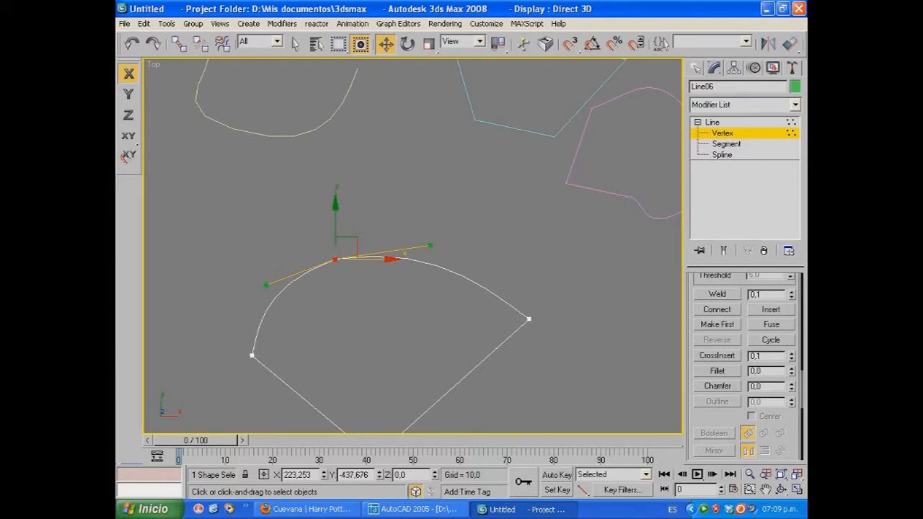
- Restrict movement to the XY plane, move the top vertex up and right, and reposition both of its tangent handles
{"action": "key", "text": "x"}
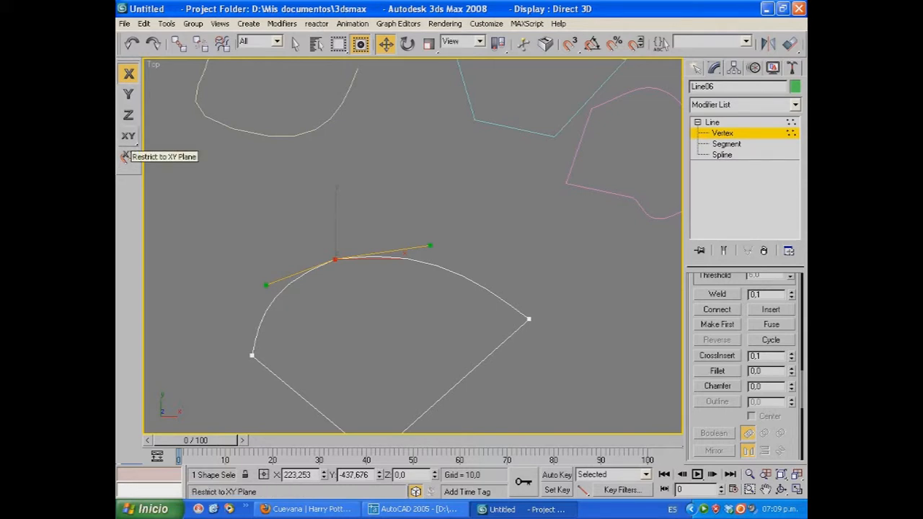
{"action": "left_click", "coordinate": [125, 156]}
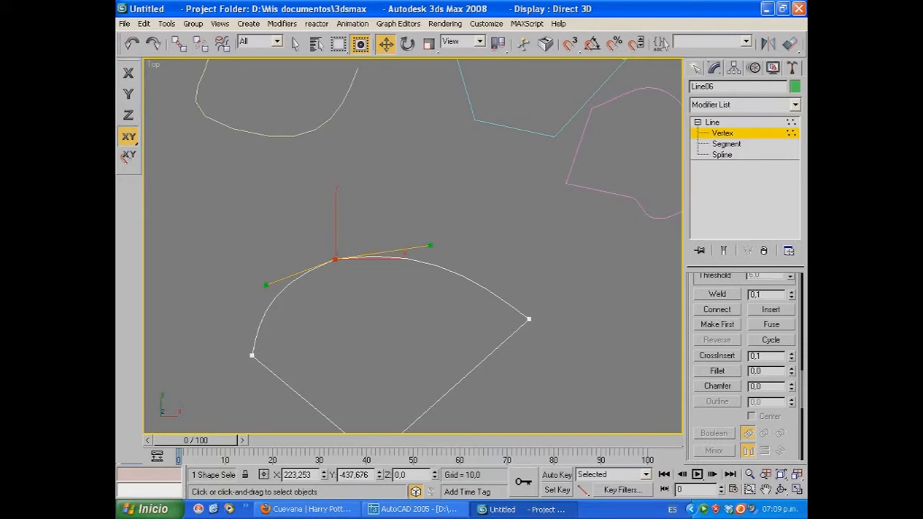
{"action": "left_click_drag", "start_coordinate": [335, 258], "coordinate": [353, 243]}
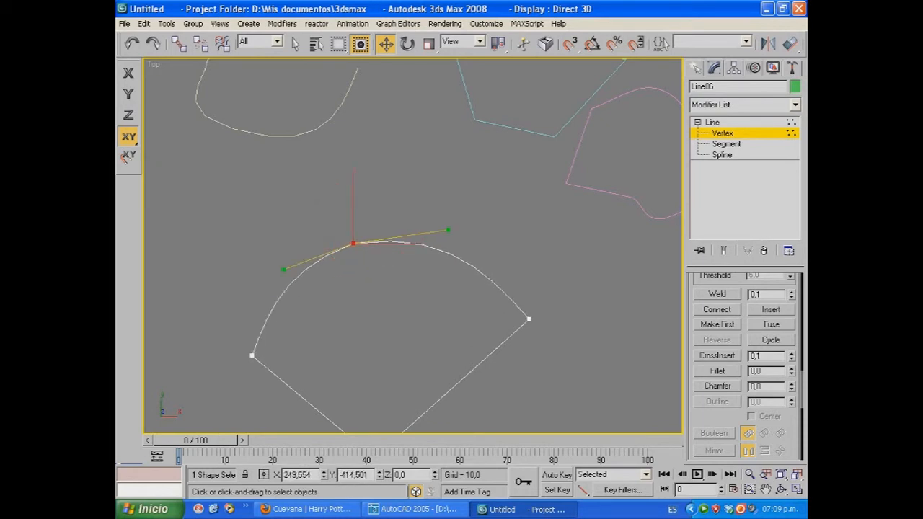
{"action": "left_click_drag", "start_coordinate": [284, 270], "coordinate": [240, 262]}
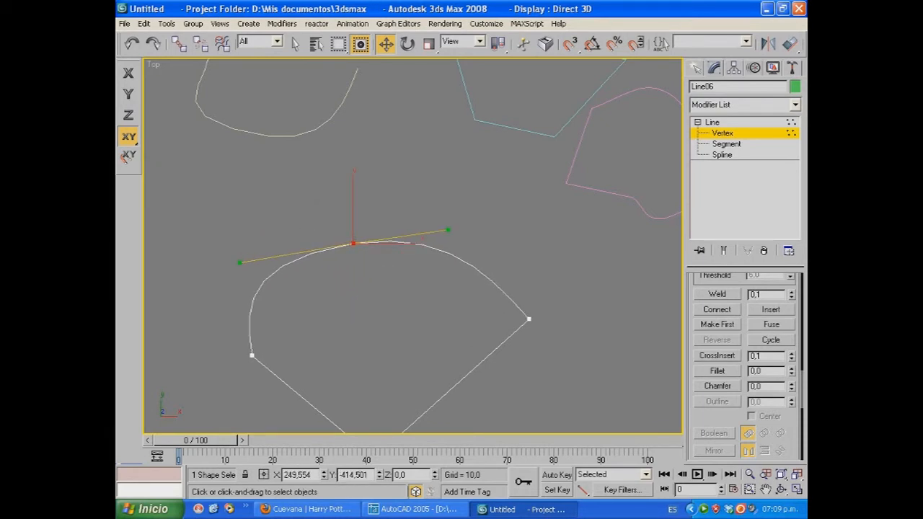
{"action": "left_click_drag", "start_coordinate": [448, 230], "coordinate": [426, 217]}
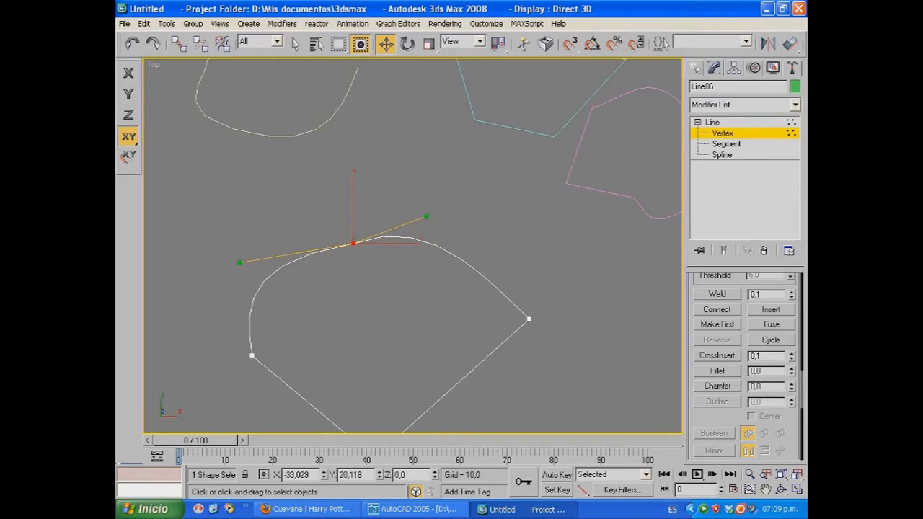
{"action": "middle_click_drag", "start_coordinate": [427, 216], "coordinate": [357, 197]}
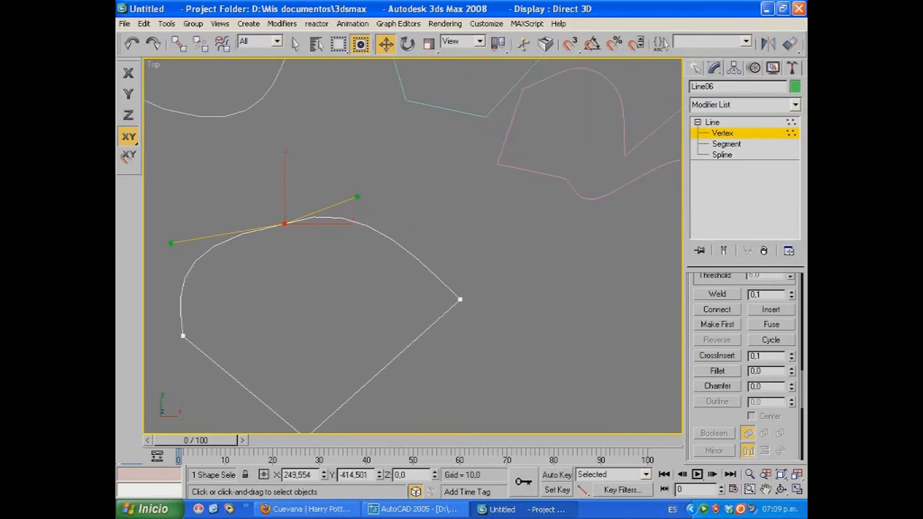
{"action": "left_click", "coordinate": [476, 242]}
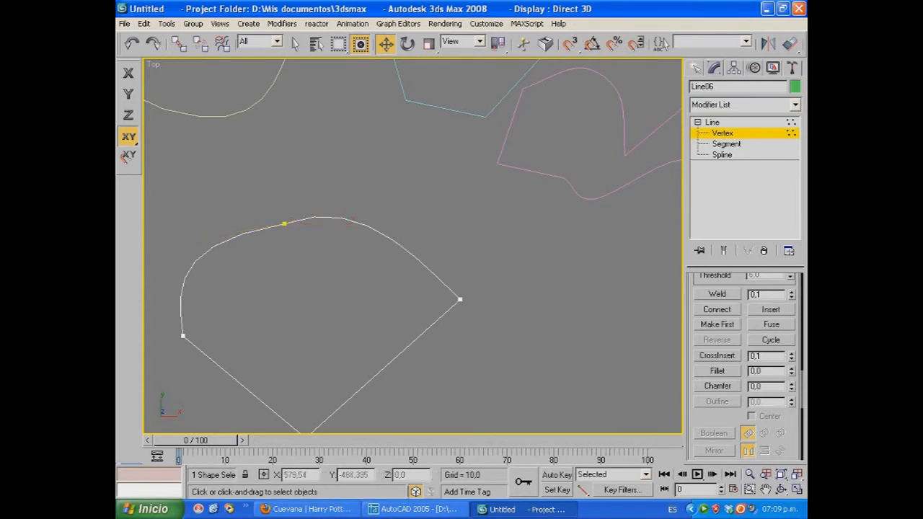
- Select all four vertices of the shape and convert them to Bezier Corner
{"action": "middle_click_drag", "start_coordinate": [508, 293], "coordinate": [510, 231]}
{"action": "scroll", "coordinate": [415, 249], "scroll_direction": "up", "scroll_amount": 2}
{"action": "scroll", "coordinate": [415, 250], "scroll_direction": "down", "scroll_amount": 4}
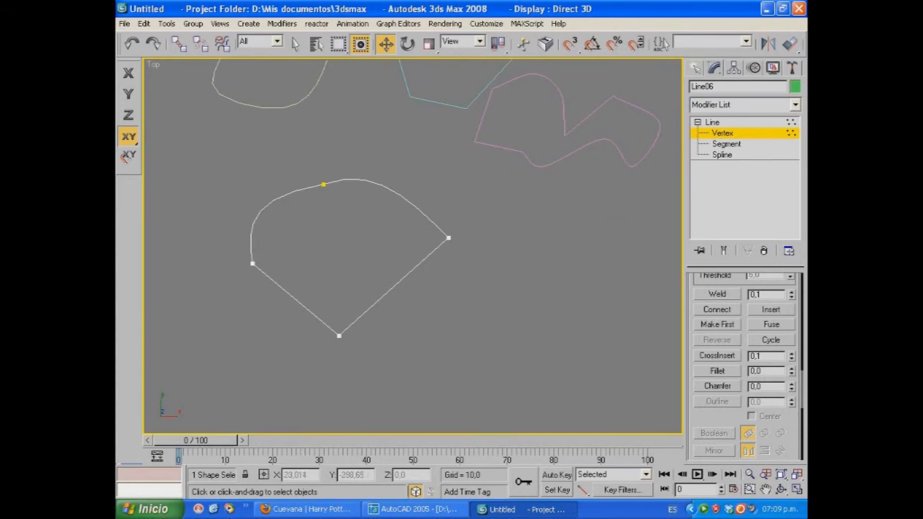
{"action": "left_click_drag", "start_coordinate": [251, 195], "coordinate": [449, 330]}
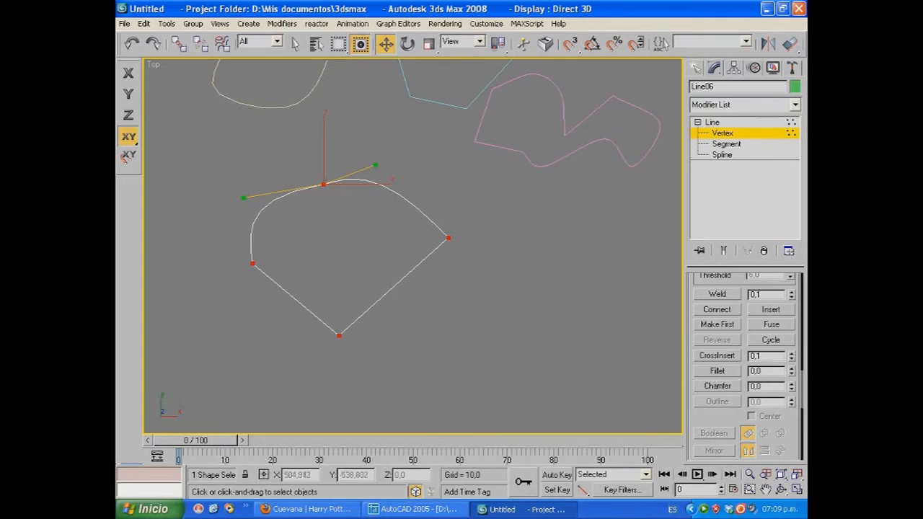
{"action": "right_click", "coordinate": [444, 233]}
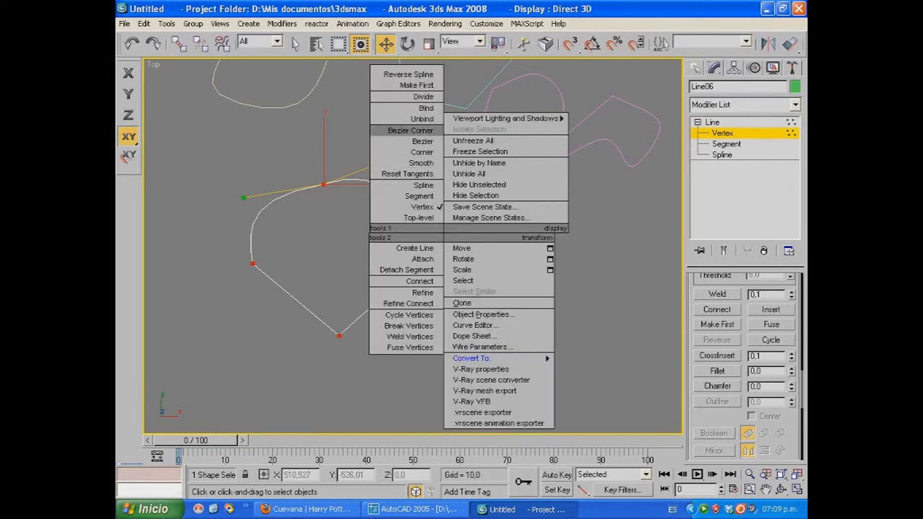
{"action": "left_click", "coordinate": [410, 131]}
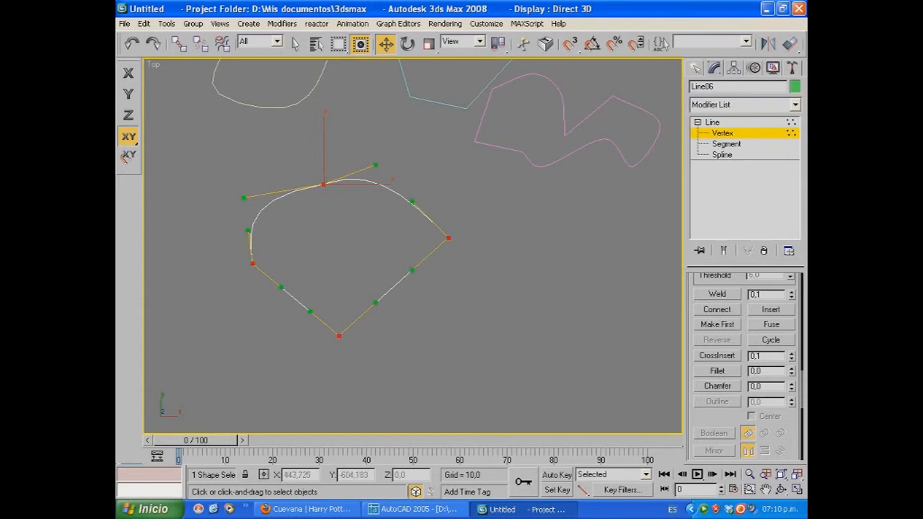
- Pull the lower tangent handles outward to round the shape, raise its right vertex slightly, and leave vertex level
{"action": "left_click_drag", "start_coordinate": [412, 271], "coordinate": [461, 310]}
{"action": "left_click_drag", "start_coordinate": [376, 303], "coordinate": [404, 366]}
{"action": "left_click_drag", "start_coordinate": [310, 311], "coordinate": [279, 348]}
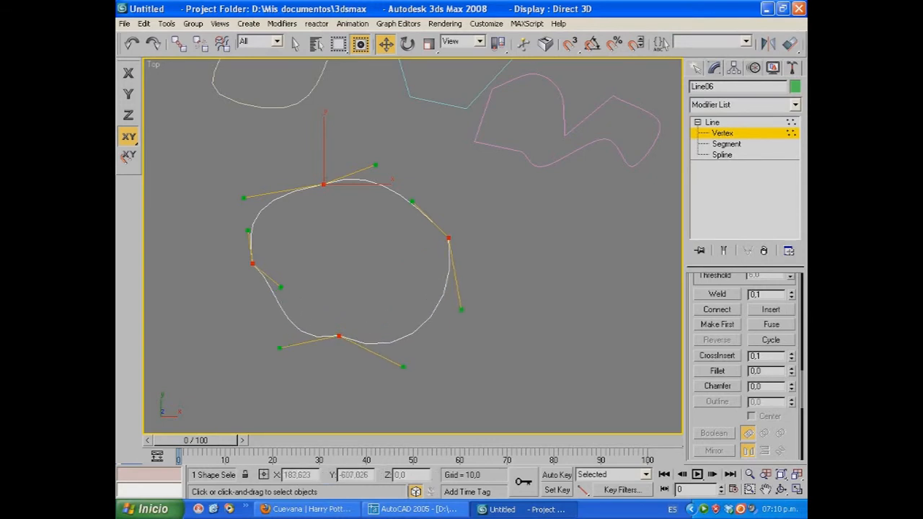
{"action": "left_click_drag", "start_coordinate": [280, 287], "coordinate": [239, 303]}
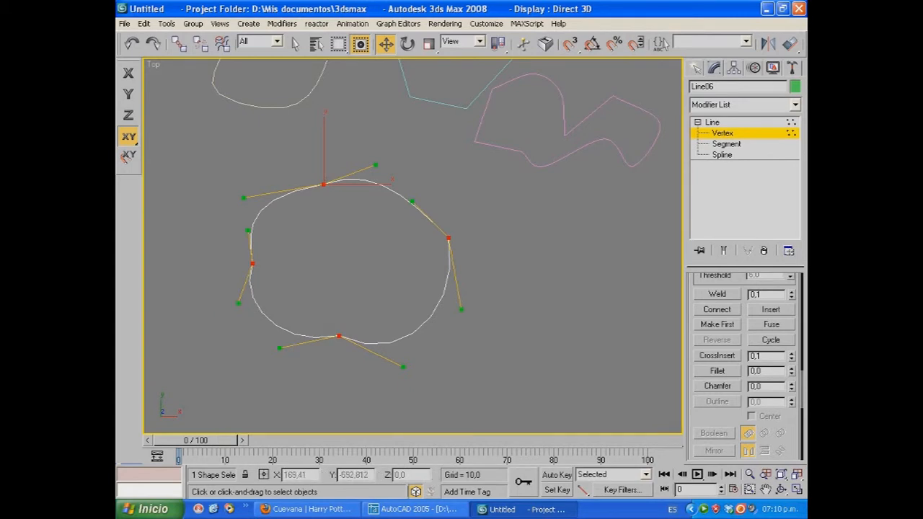
{"action": "left_click_drag", "start_coordinate": [462, 310], "coordinate": [470, 277]}
{"action": "left_click", "coordinate": [499, 235]}
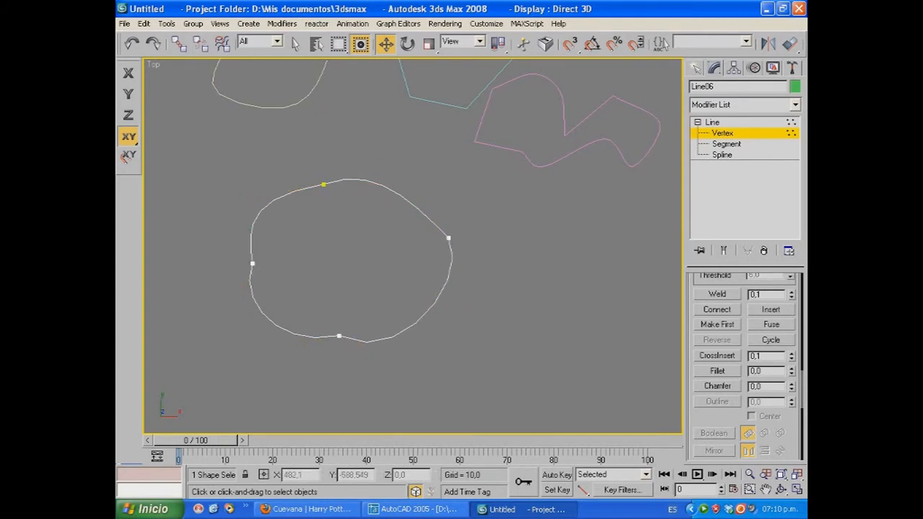
{"action": "mouse_move", "coordinate": [449, 238]}
{"action": "left_mouse_down"}
{"action": "mouse_move", "coordinate": [412, 250]}
{"action": "mouse_move", "coordinate": [452, 223]}
{"action": "left_mouse_up"}
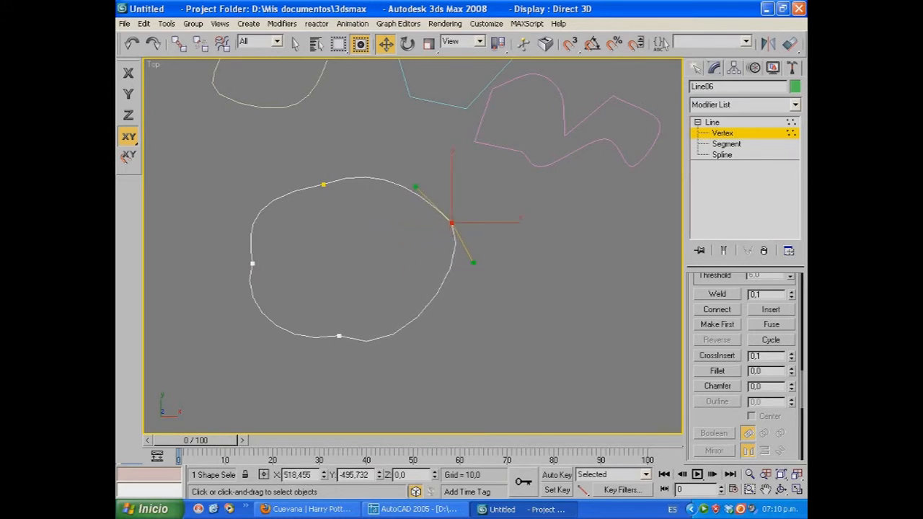
{"action": "left_click", "coordinate": [713, 123]}
- Select every shape in the scene and delete them all
{"action": "middle_click_drag", "start_coordinate": [534, 245], "coordinate": [424, 240]}
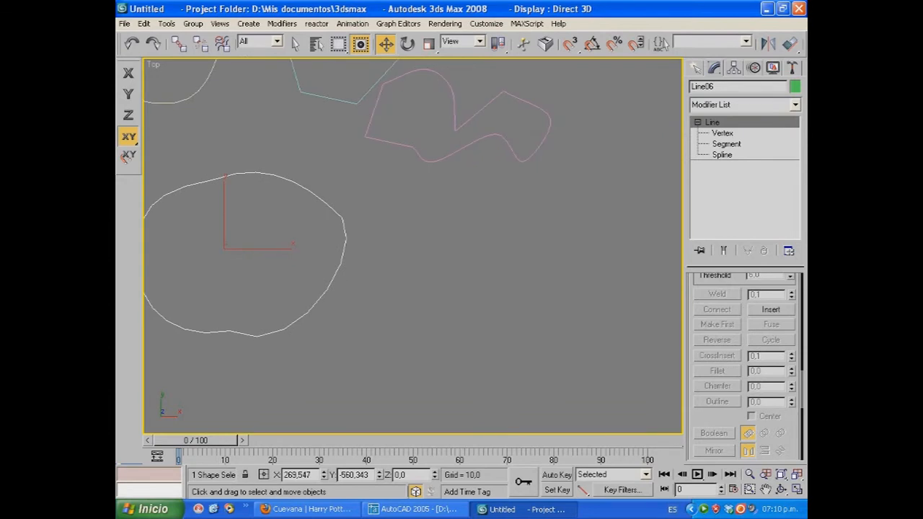
{"action": "scroll", "coordinate": [541, 256], "scroll_direction": "up", "scroll_amount": 3}
{"action": "scroll", "coordinate": [425, 245], "scroll_direction": "down", "scroll_amount": 8}
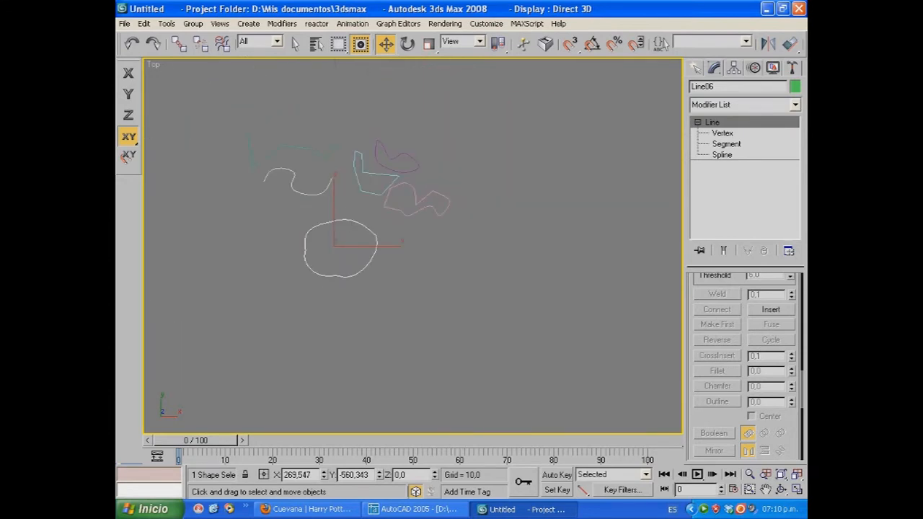
{"action": "key", "text": "ctrl+a"}
{"action": "key", "text": "Delete"}
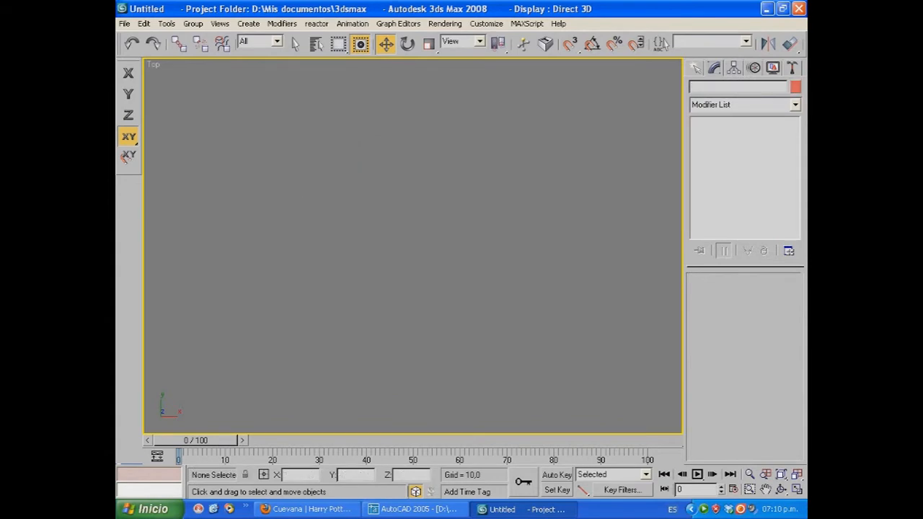
- With Initial Type and Drag Type set to Corner, draw a closed four-sided line in the middle of the empty Top view
{"action": "left_click", "coordinate": [718, 164]}
{"action": "left_click", "coordinate": [381, 197]}
{"action": "left_click", "coordinate": [330, 265]}
{"action": "left_click", "coordinate": [455, 310]}
{"action": "left_click", "coordinate": [486, 236]}
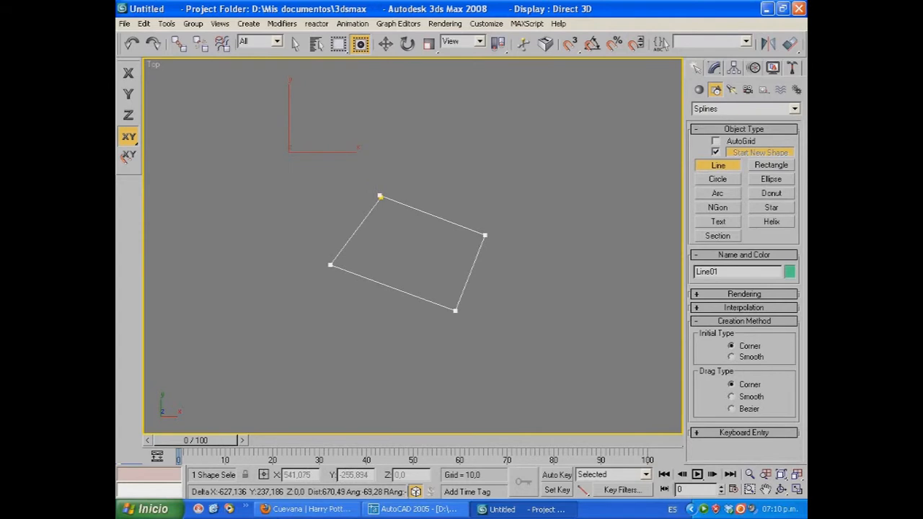
{"action": "left_click", "coordinate": [381, 197]}
{"action": "left_click", "coordinate": [435, 286]}
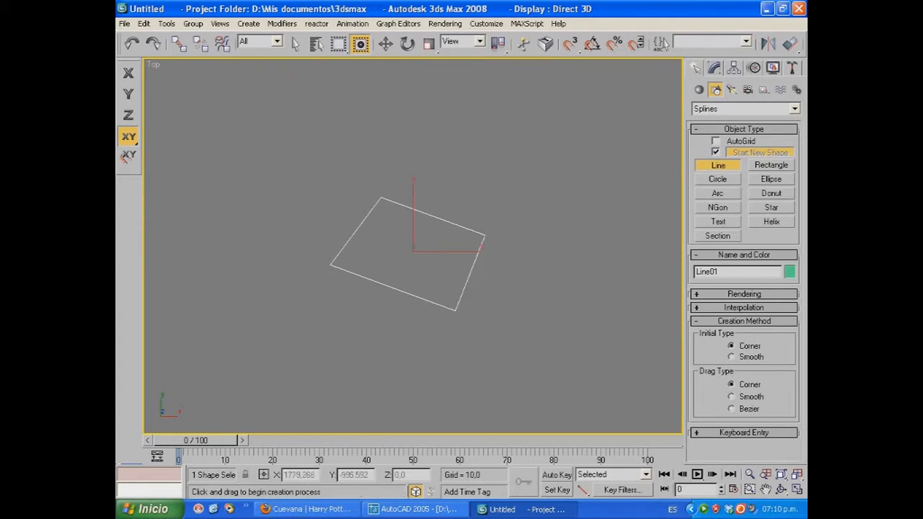
- At vertex level of the new four-sided line, convert its right vertex to Bezier
{"action": "left_click", "coordinate": [714, 68]}
{"action": "left_click", "coordinate": [698, 123]}
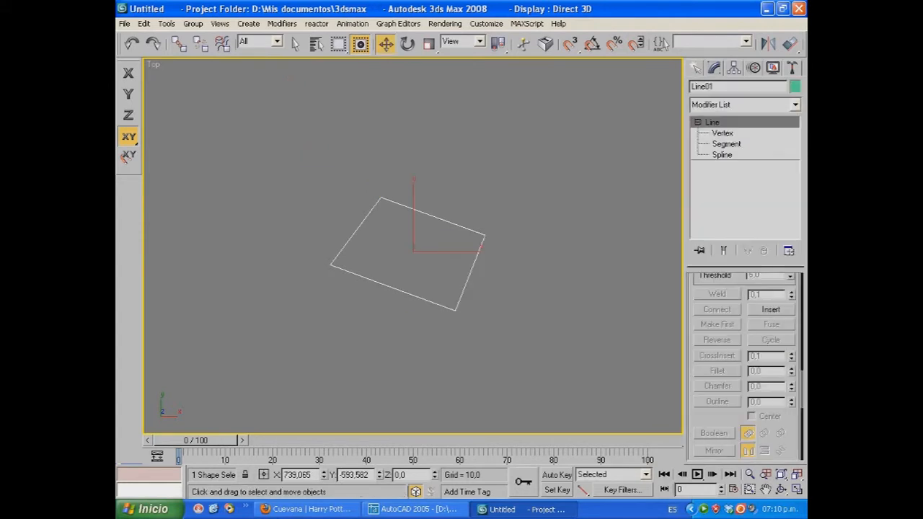
{"action": "left_click", "coordinate": [722, 133]}
{"action": "middle_click_drag", "start_coordinate": [512, 230], "coordinate": [401, 241]}
{"action": "left_click", "coordinate": [373, 246]}
{"action": "right_click", "coordinate": [370, 241]}
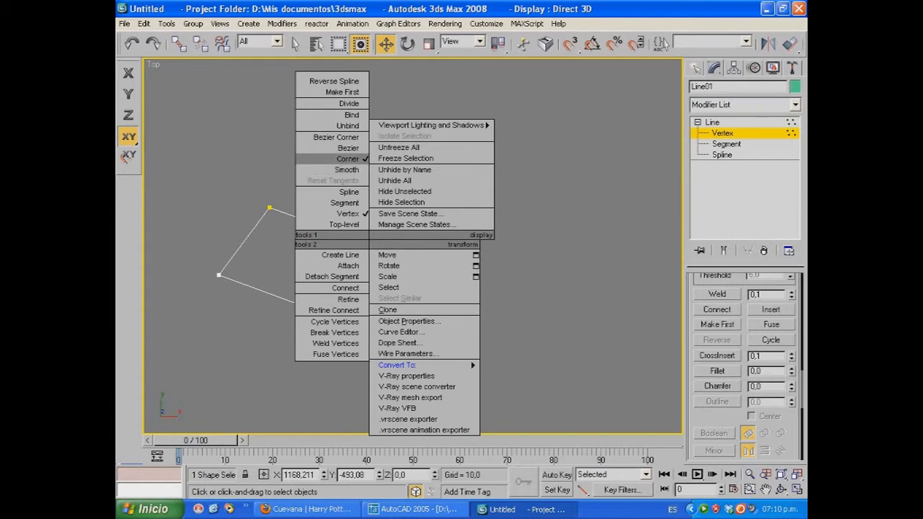
{"action": "left_click", "coordinate": [348, 148]}
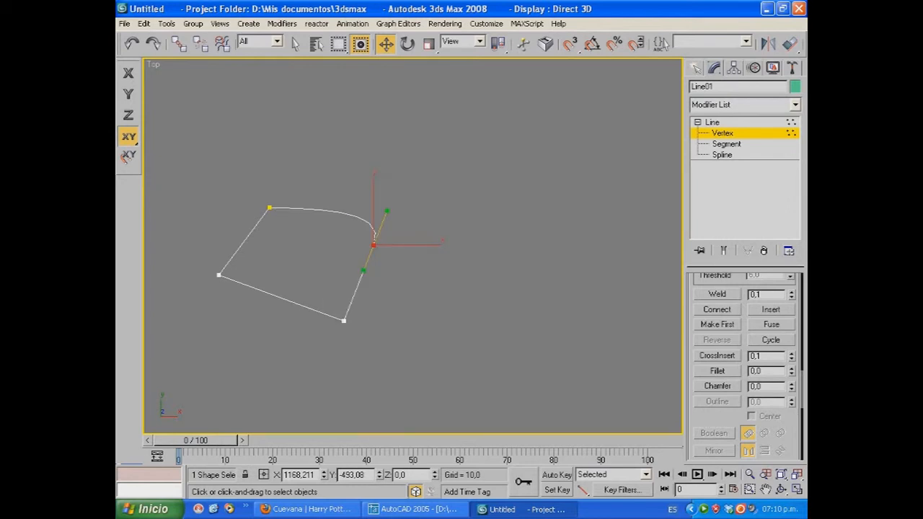
- Move the Bezier vertex slightly right and down, and deselect it
{"action": "scroll", "coordinate": [370, 247], "scroll_direction": "up", "scroll_amount": 5}
{"action": "middle_click_drag", "start_coordinate": [370, 247], "coordinate": [446, 214]}
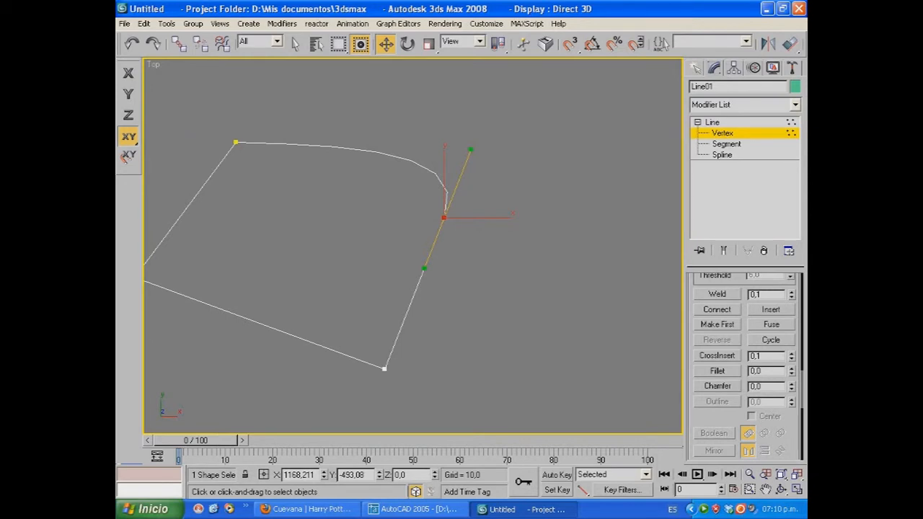
{"action": "left_click_drag", "start_coordinate": [444, 218], "coordinate": [464, 235]}
{"action": "left_click", "coordinate": [531, 414]}
{"action": "scroll", "coordinate": [530, 413], "scroll_direction": "down", "scroll_amount": 5}
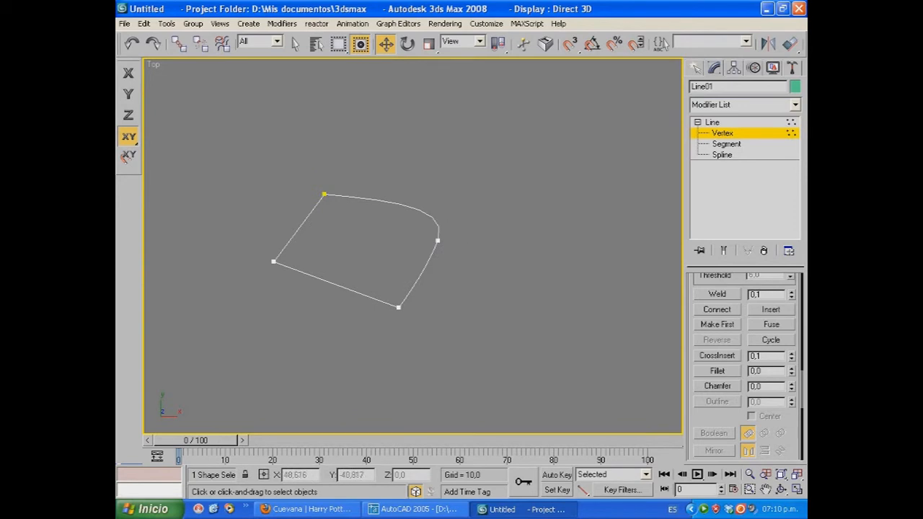
- Convert all vertices of the closed line shape to Bezier
{"action": "left_click_drag", "start_coordinate": [233, 134], "coordinate": [501, 352]}
{"action": "right_click", "coordinate": [274, 262]}
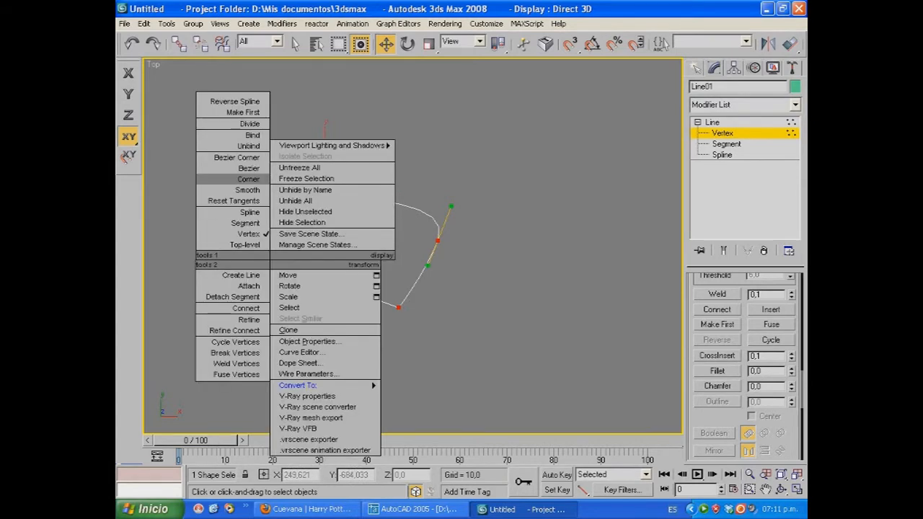
{"action": "left_click", "coordinate": [233, 168]}
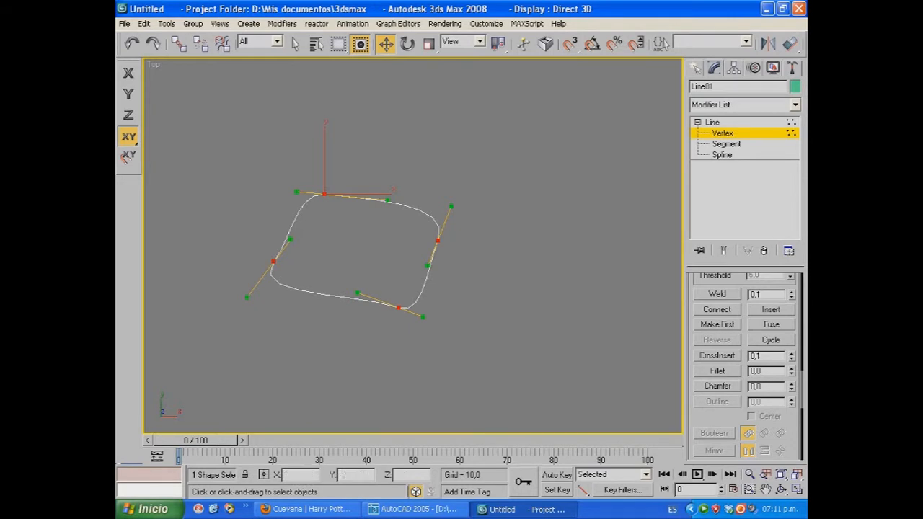
- Leave vertex editing and delete the rounded line shape
{"action": "left_click", "coordinate": [712, 123]}
{"action": "middle_click_drag", "start_coordinate": [505, 246], "coordinate": [379, 247]}
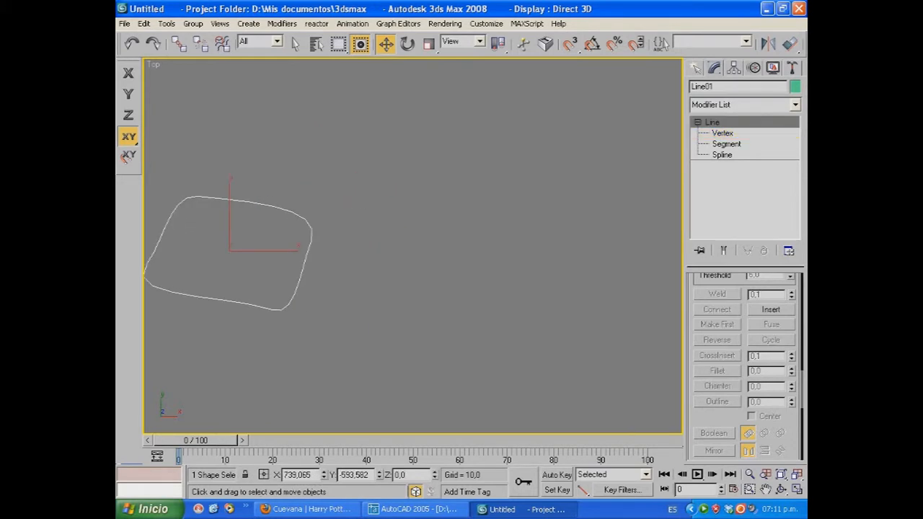
{"action": "key", "text": "Delete"}
- Draw a closed four-sided line with straight corners in the Top view, slanted on its left side
{"action": "left_click", "coordinate": [696, 68]}
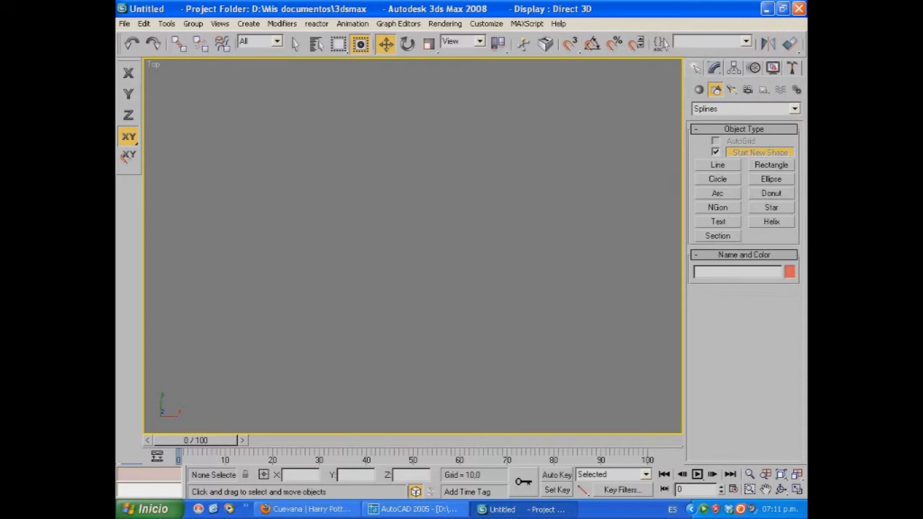
{"action": "left_click", "coordinate": [717, 166]}
{"action": "left_click", "coordinate": [239, 279]}
{"action": "left_click", "coordinate": [271, 278]}
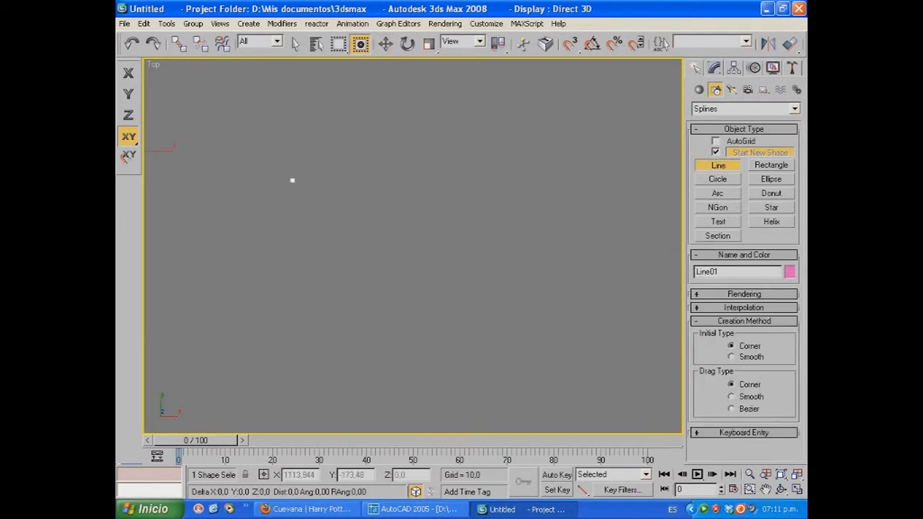
{"action": "left_click", "coordinate": [371, 282]}
{"action": "left_click", "coordinate": [383, 177]}
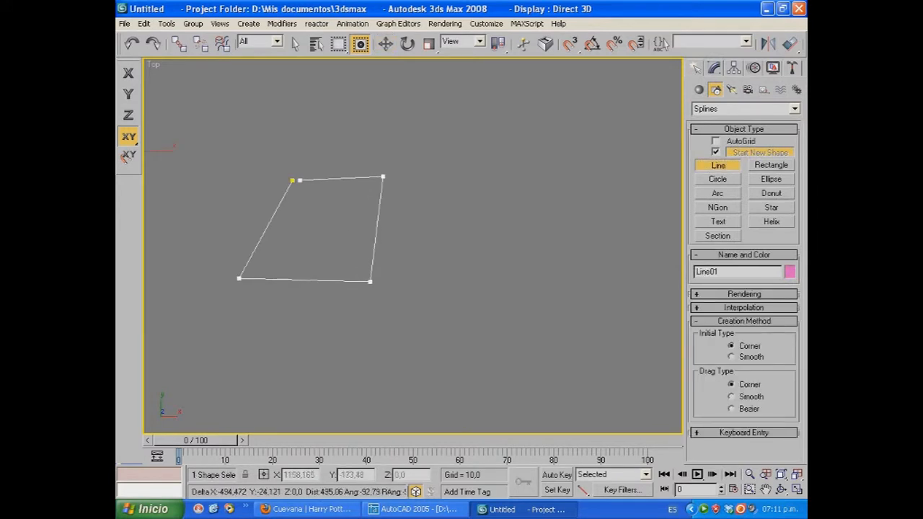
{"action": "left_click", "coordinate": [293, 180]}
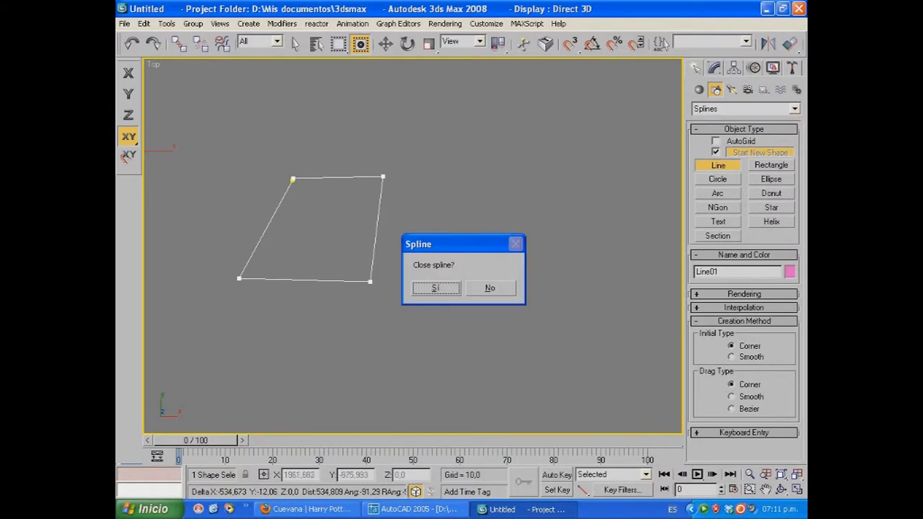
{"action": "key", "text": "Return"}
- Copy the quadrilateral about 1002 units to the right along X as one independent copy
{"action": "key", "text": "w"}
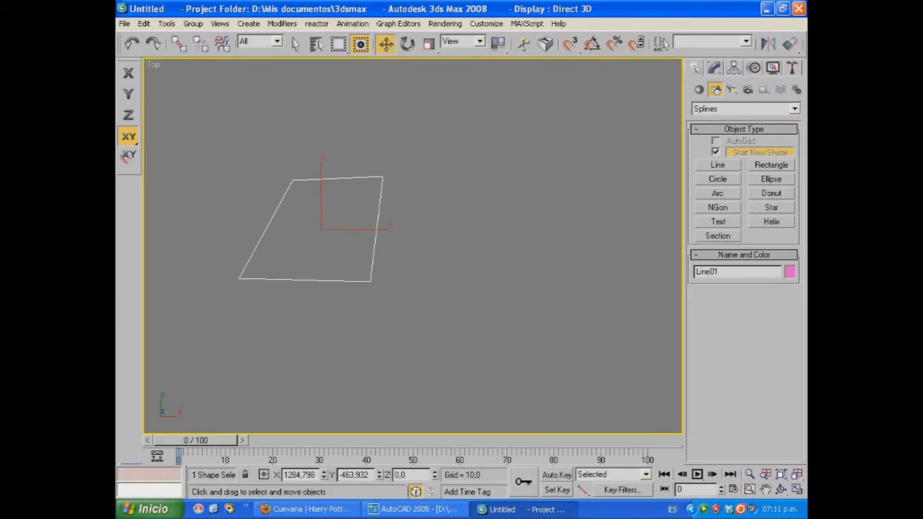
{"action": "left_click_drag", "start_coordinate": [375, 230], "coordinate": [544, 230], "text": "shift"}
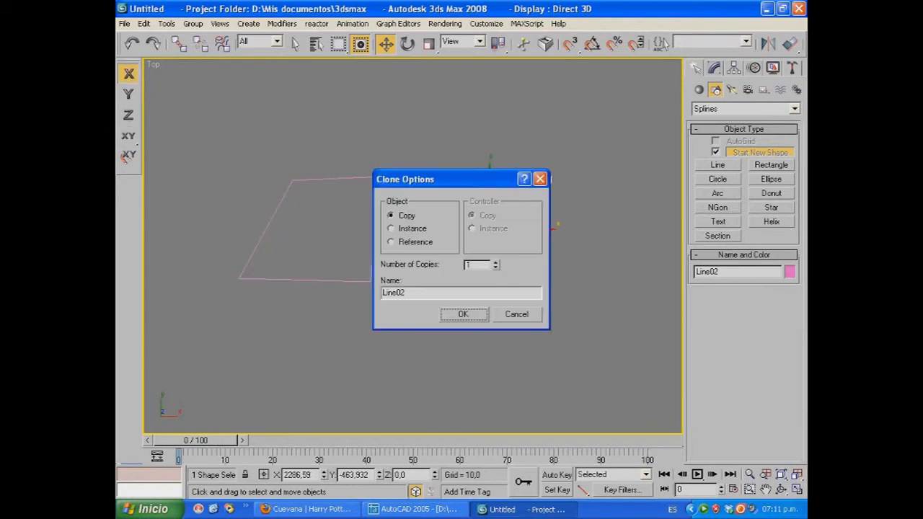
{"action": "key", "text": "Return"}
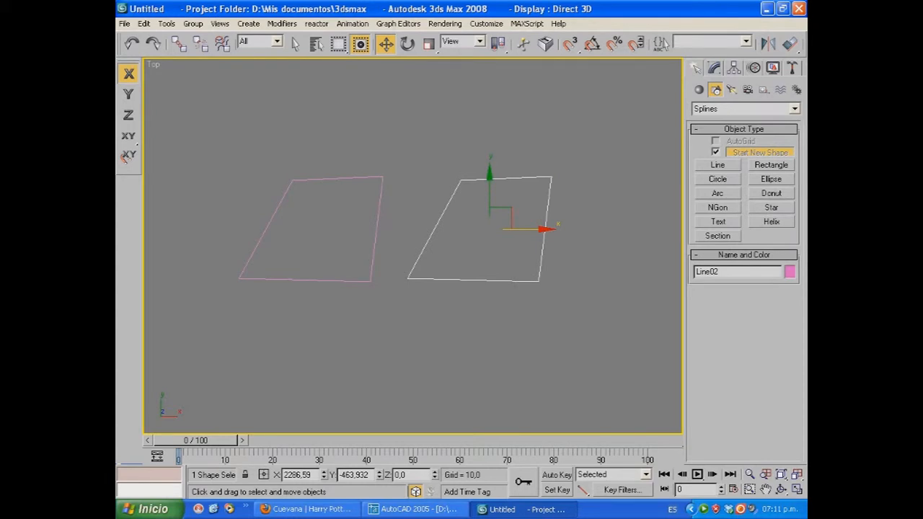
- Copy the second quadrilateral about 937 units further along X, and delete that third shape again
{"action": "middle_click_drag", "start_coordinate": [476, 245], "coordinate": [430, 247]}
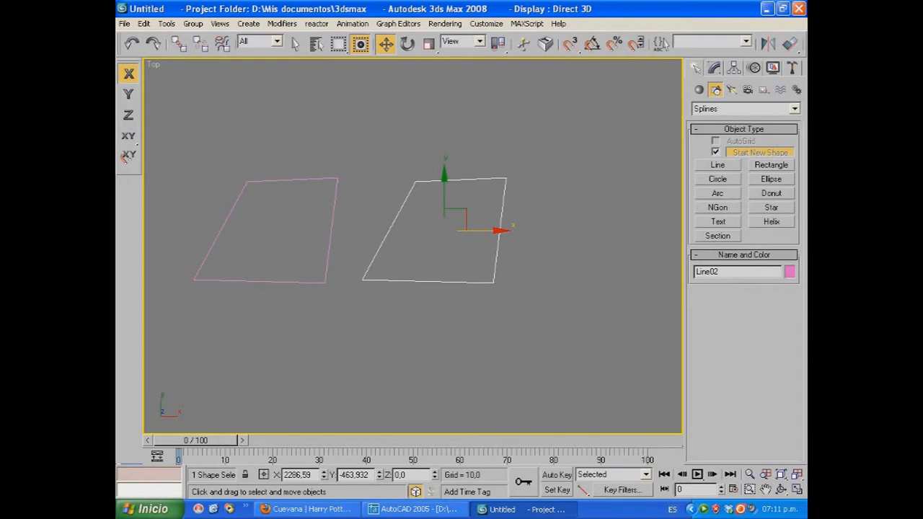
{"action": "left_click_drag", "start_coordinate": [461, 223], "coordinate": [619, 224], "text": "shift"}
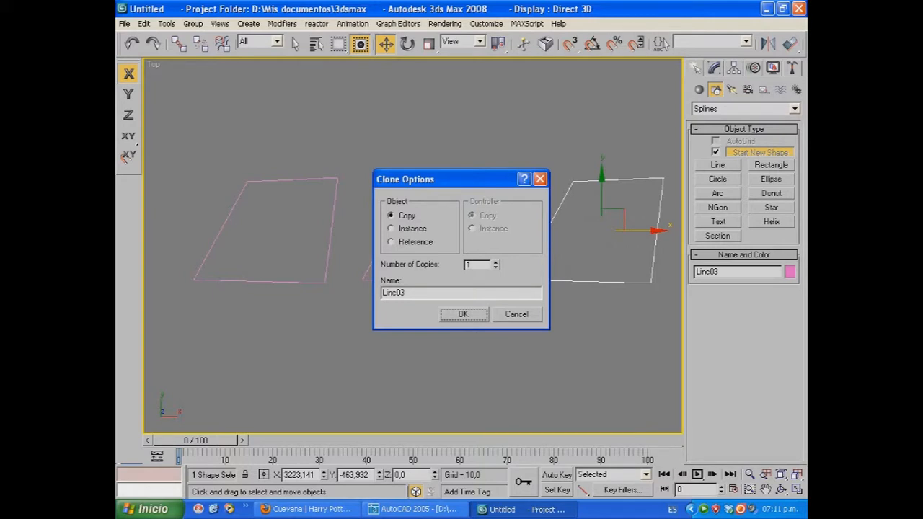
{"action": "key", "text": "Return"}
{"action": "mouse_move", "coordinate": [462, 249]}
{"action": "middle_mouse_down"}
{"action": "mouse_move", "coordinate": [382, 246]}
{"action": "mouse_move", "coordinate": [454, 246]}
{"action": "middle_mouse_up"}
{"action": "scroll", "coordinate": [414, 246], "scroll_direction": "down", "scroll_amount": 3}
{"action": "scroll", "coordinate": [413, 246], "scroll_direction": "up", "scroll_amount": 3}
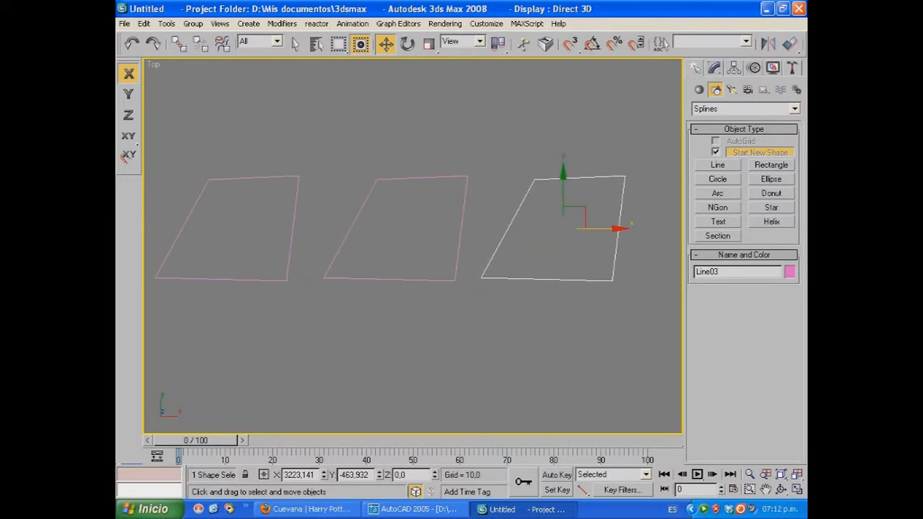
{"action": "left_click", "coordinate": [542, 317]}
{"action": "left_click", "coordinate": [545, 279]}
{"action": "key", "text": "Delete"}
- Change the object color of the right-hand quadrilateral to dark blue
{"action": "middle_click_drag", "start_coordinate": [390, 298], "coordinate": [440, 293]}
{"action": "left_click", "coordinate": [449, 275]}
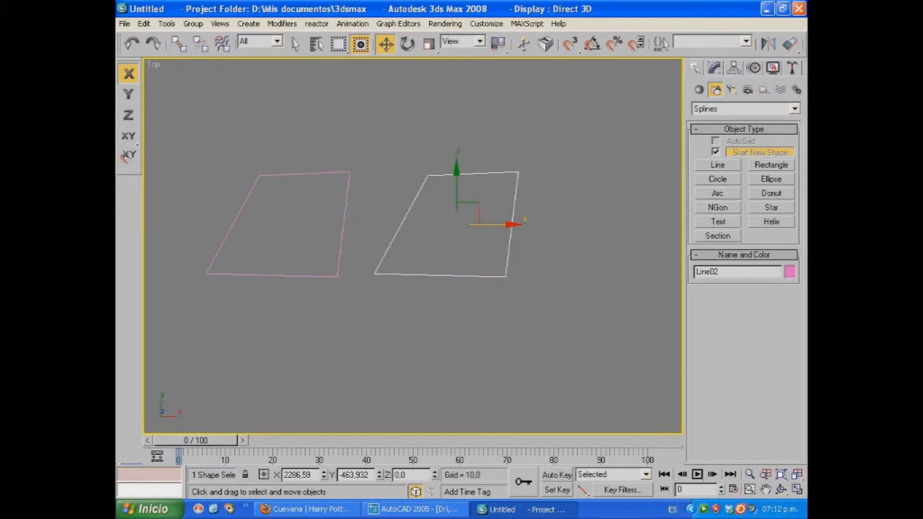
{"action": "left_click", "coordinate": [791, 272]}
{"action": "left_click", "coordinate": [516, 234]}
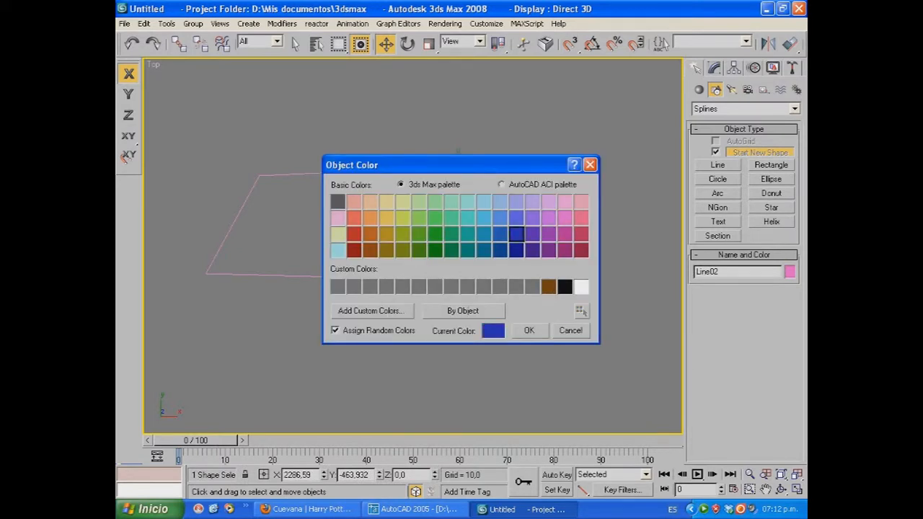
{"action": "left_click", "coordinate": [530, 331]}
- Convert all four vertices of the pink quadrilateral to Bezier Corner
{"action": "middle_click_drag", "start_coordinate": [462, 310], "coordinate": [502, 308]}
{"action": "left_click", "coordinate": [358, 274]}
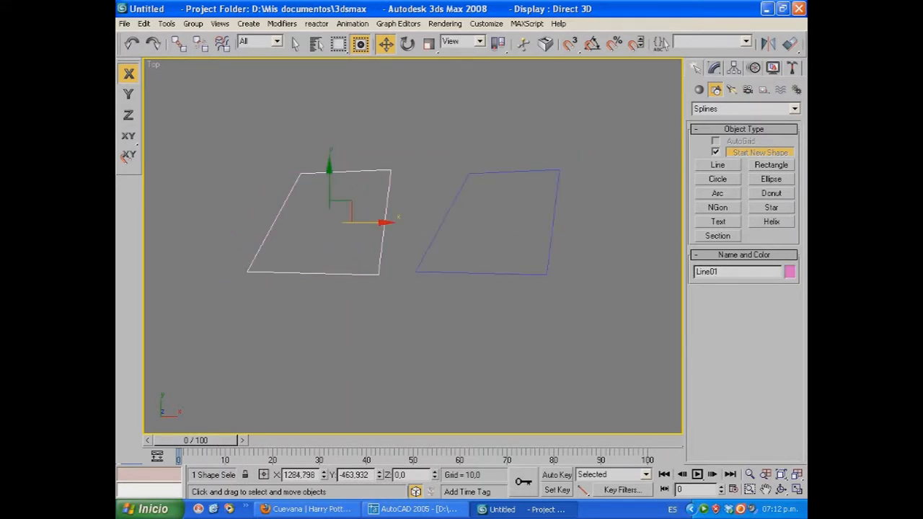
{"action": "left_click", "coordinate": [714, 67]}
{"action": "left_click", "coordinate": [697, 123]}
{"action": "left_click", "coordinate": [723, 134]}
{"action": "left_click_drag", "start_coordinate": [227, 114], "coordinate": [402, 278]}
{"action": "right_click", "coordinate": [374, 272]}
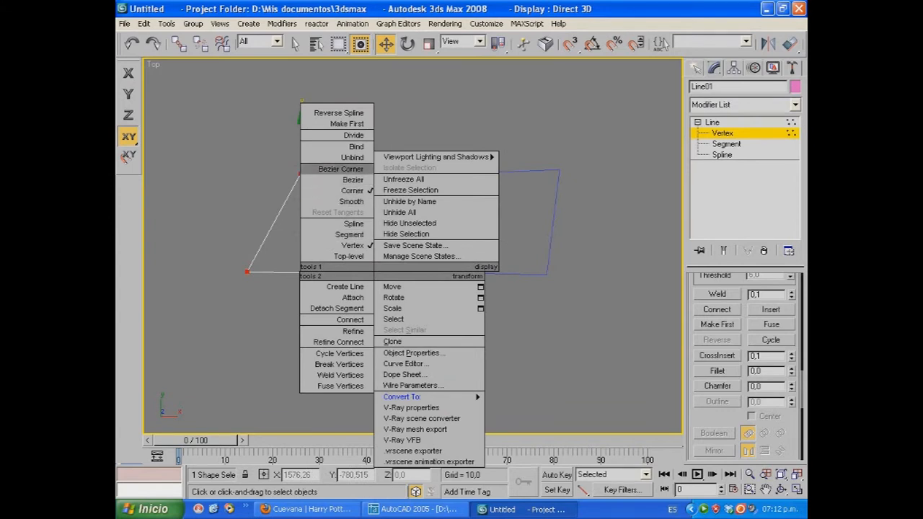
{"action": "left_click", "coordinate": [341, 169]}
- Examine the tangent handles on the upper-left vertex of the pink quadrilateral
{"action": "left_click", "coordinate": [408, 317]}
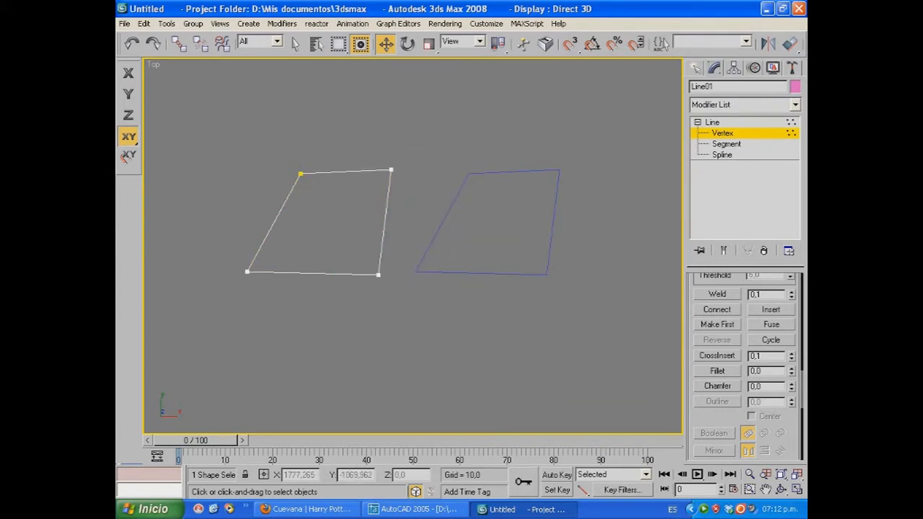
{"action": "left_click", "coordinate": [300, 174]}
{"action": "left_click", "coordinate": [331, 223]}
{"action": "left_click", "coordinate": [300, 174]}
{"action": "middle_click_drag", "start_coordinate": [300, 174], "coordinate": [314, 201]}
{"action": "scroll", "coordinate": [416, 253], "scroll_direction": "up", "scroll_amount": 3}
{"action": "middle_click_drag", "start_coordinate": [417, 254], "coordinate": [479, 279]}
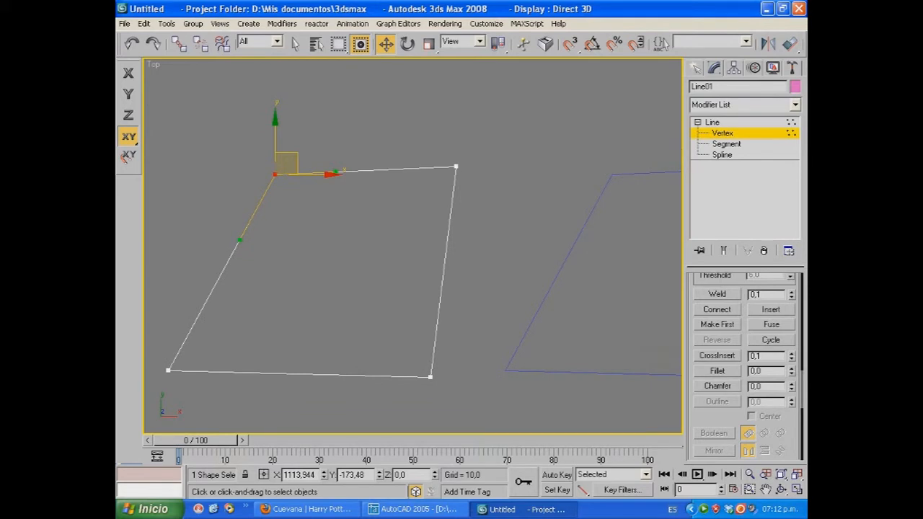
{"action": "middle_click_drag", "start_coordinate": [413, 247], "coordinate": [360, 247]}
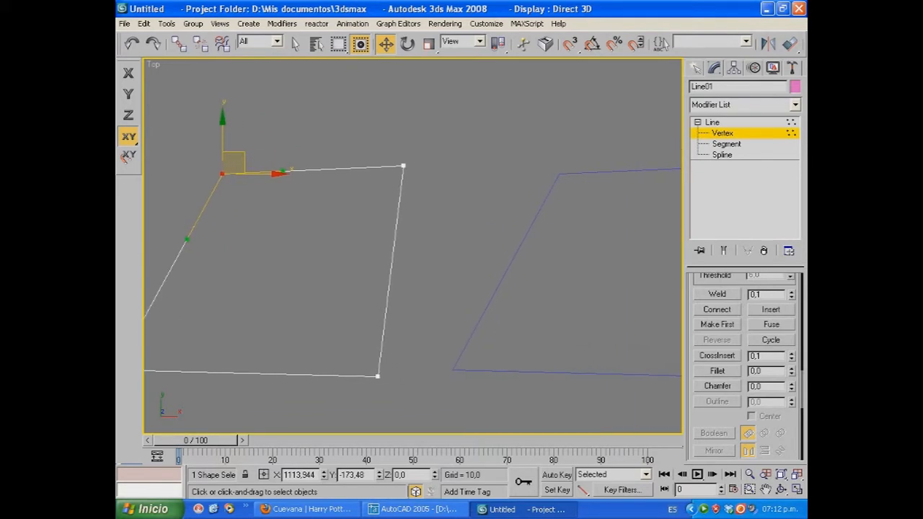
{"action": "key", "text": "1"}
- Convert all four vertices of the blue quadrilateral to Bezier and leave vertex editing
{"action": "middle_click_drag", "start_coordinate": [519, 249], "coordinate": [313, 275]}
{"action": "scroll", "coordinate": [413, 246], "scroll_direction": "down", "scroll_amount": 2}
{"action": "left_click", "coordinate": [334, 282]}
{"action": "left_click", "coordinate": [697, 122]}
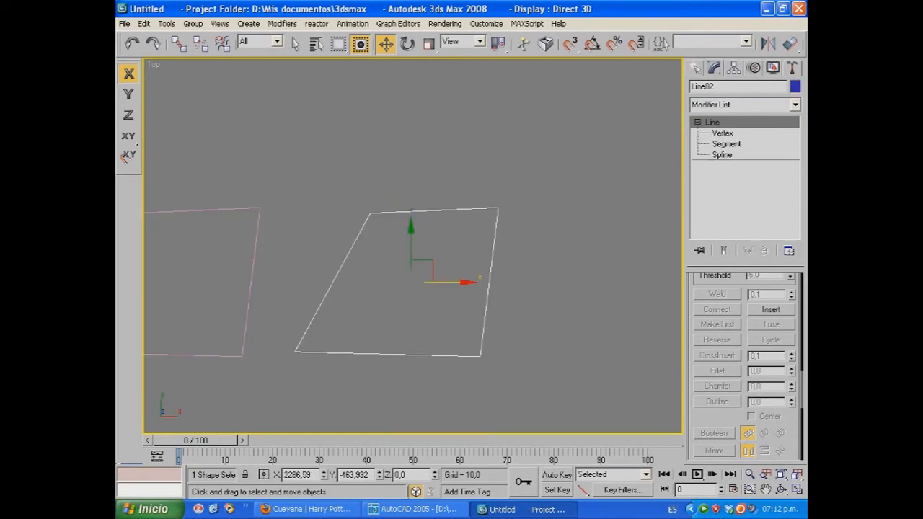
{"action": "left_click", "coordinate": [723, 134]}
{"action": "middle_click_drag", "start_coordinate": [413, 270], "coordinate": [413, 247]}
{"action": "left_click_drag", "start_coordinate": [256, 145], "coordinate": [506, 350]}
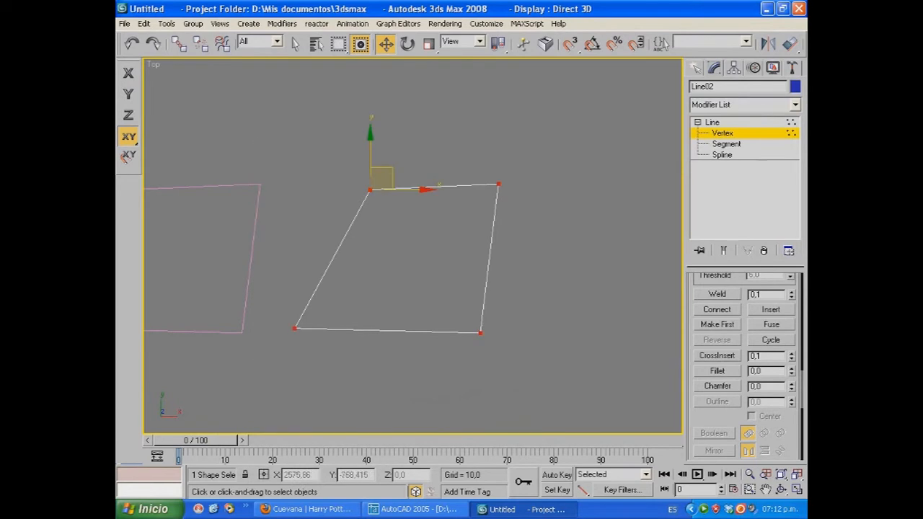
{"action": "right_click", "coordinate": [475, 302]}
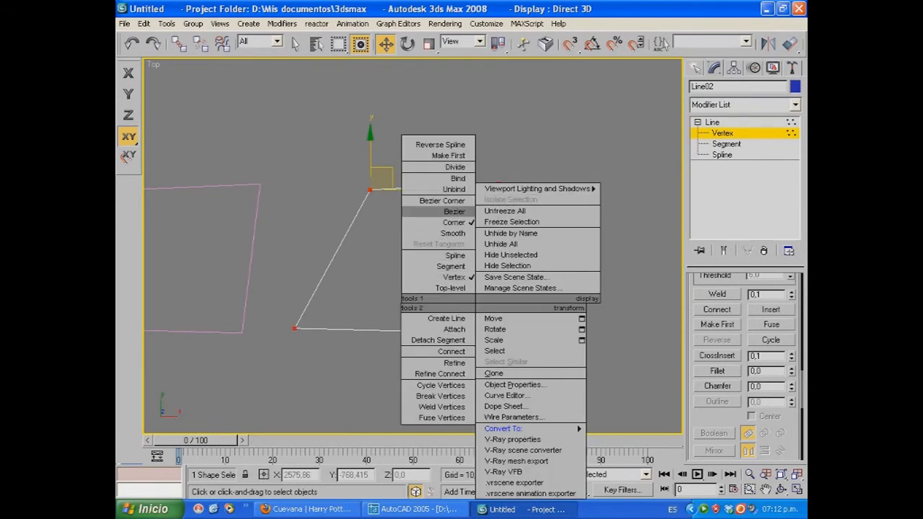
{"action": "left_click", "coordinate": [459, 212]}
{"action": "middle_click_drag", "start_coordinate": [465, 214], "coordinate": [541, 207]}
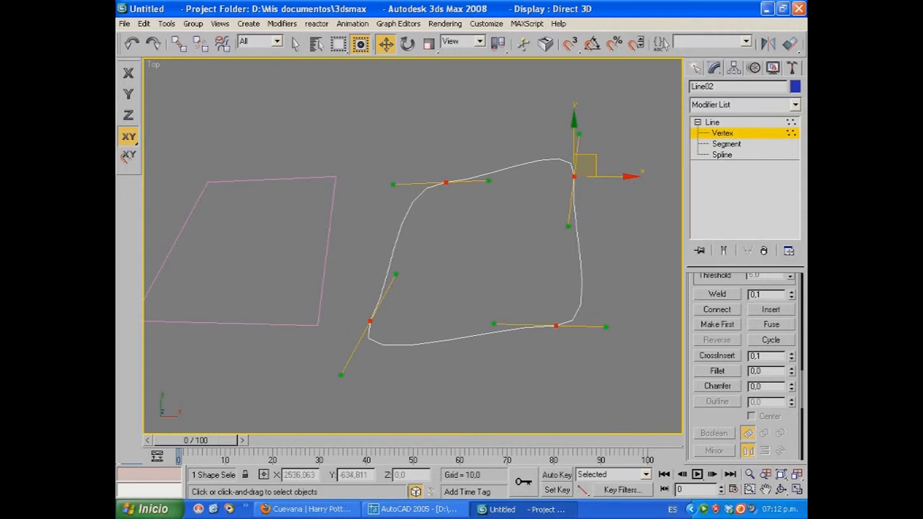
{"action": "scroll", "coordinate": [416, 241], "scroll_direction": "down", "scroll_amount": 2}
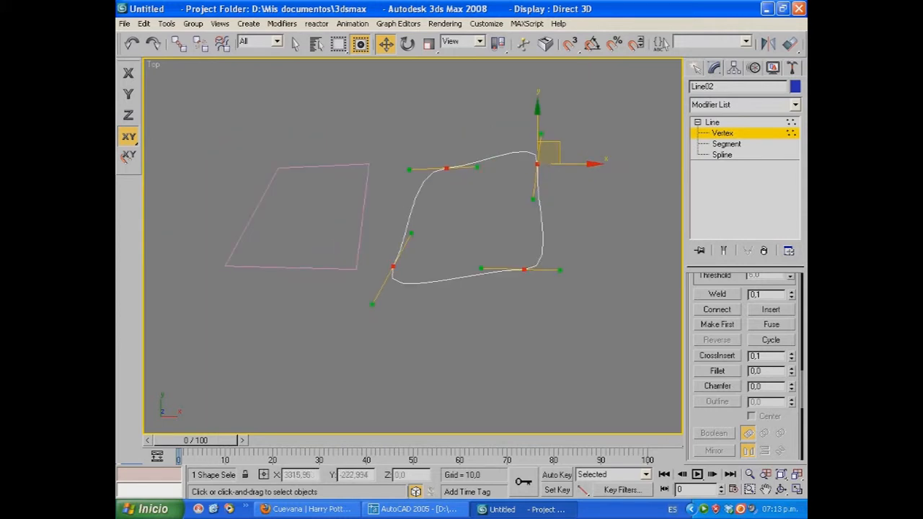
{"action": "left_click", "coordinate": [713, 123]}
- Copy the pink quadrilateral about 1002 units downward along Y as one independent copy
{"action": "left_click", "coordinate": [310, 167]}
{"action": "middle_click_drag", "start_coordinate": [310, 167], "coordinate": [356, 118]}
{"action": "left_click_drag", "start_coordinate": [352, 137], "coordinate": [352, 308], "text": "shift"}
{"action": "key", "text": "Return"}
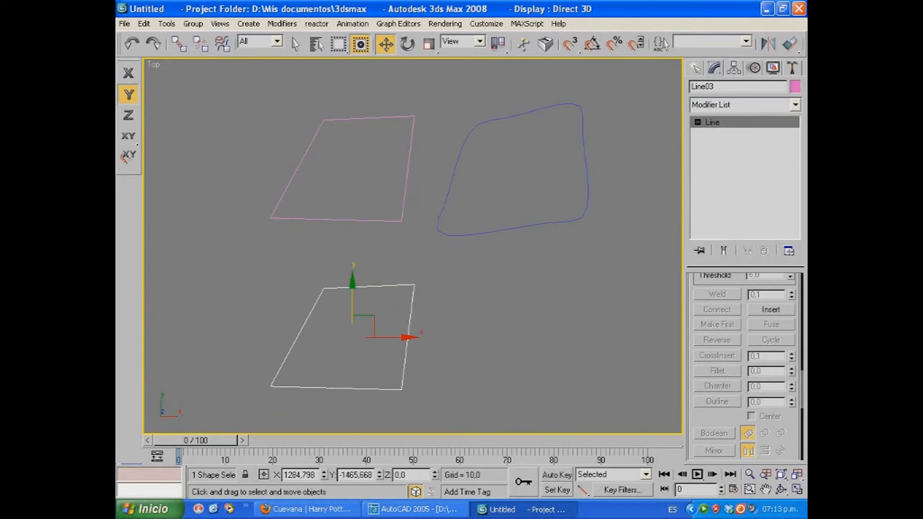
- Change the object color of the lower quadrilateral to dark blue
{"action": "left_click", "coordinate": [796, 86]}
{"action": "left_click", "coordinate": [517, 234]}
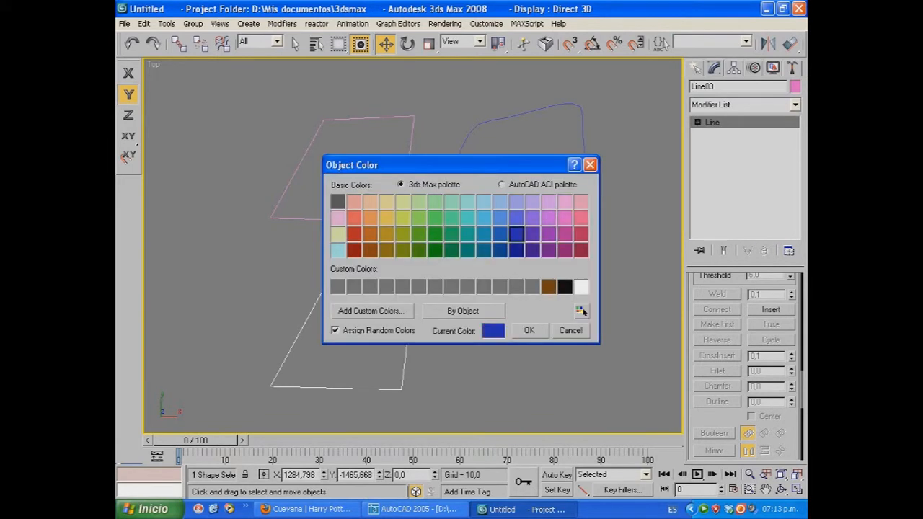
{"action": "left_click", "coordinate": [530, 330]}
- Convert all vertices of the lower quadrilateral to Smooth, leave vertex editing and clear the selection
{"action": "middle_click_drag", "start_coordinate": [523, 325], "coordinate": [475, 264]}
{"action": "left_click", "coordinate": [697, 123]}
{"action": "left_click", "coordinate": [722, 133]}
{"action": "left_click_drag", "start_coordinate": [478, 386], "coordinate": [477, 386]}
{"action": "right_click", "coordinate": [401, 236]}
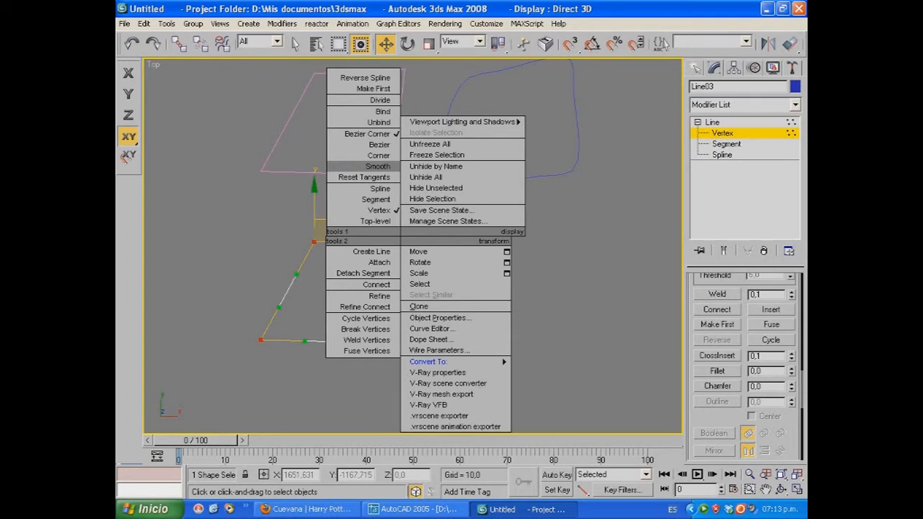
{"action": "left_click", "coordinate": [376, 165]}
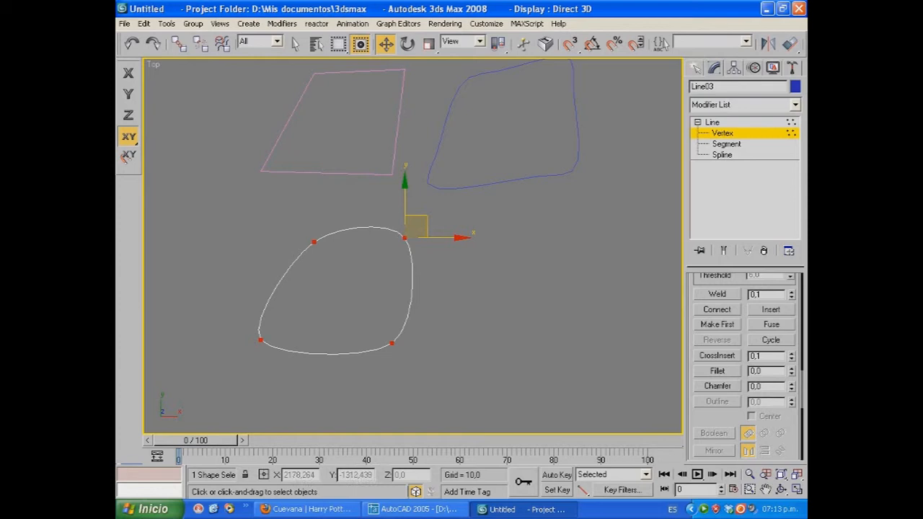
{"action": "middle_click_drag", "start_coordinate": [432, 253], "coordinate": [386, 293]}
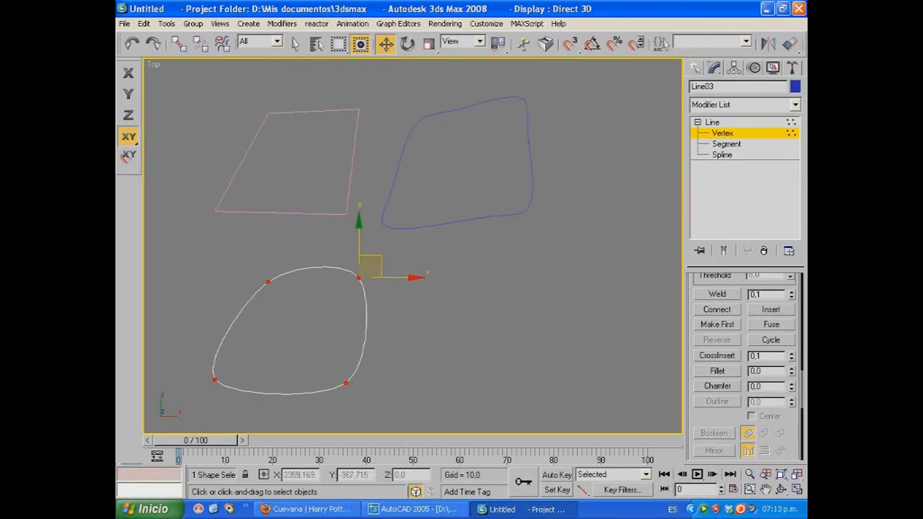
{"action": "left_click", "coordinate": [713, 122]}
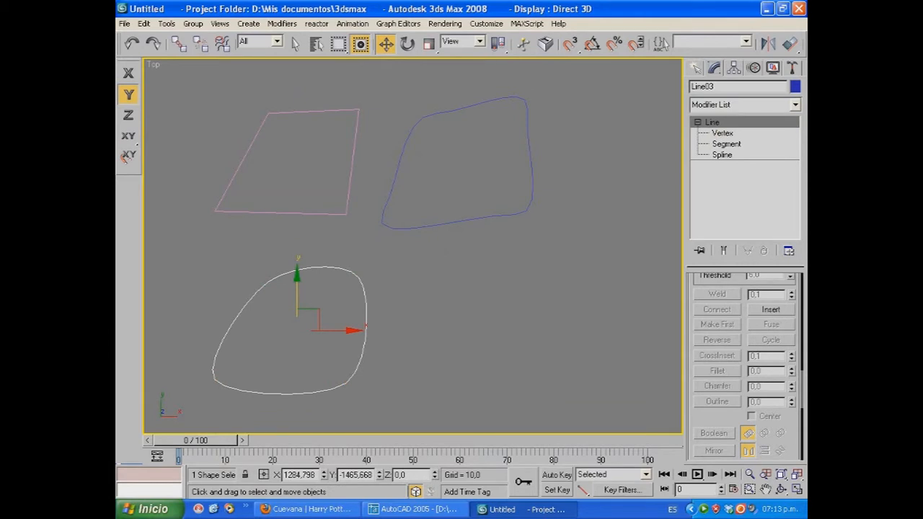
{"action": "key", "text": "ctrl+d"}
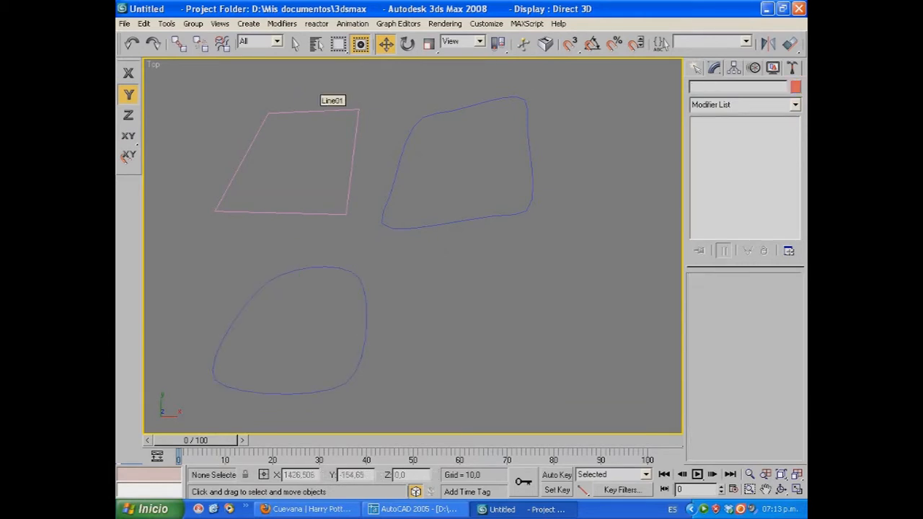
- Examine the vertices and tangent handles of the pink, upper blue and lower blue splines in turn, leaving vertex editing after each
{"action": "left_click", "coordinate": [317, 112]}
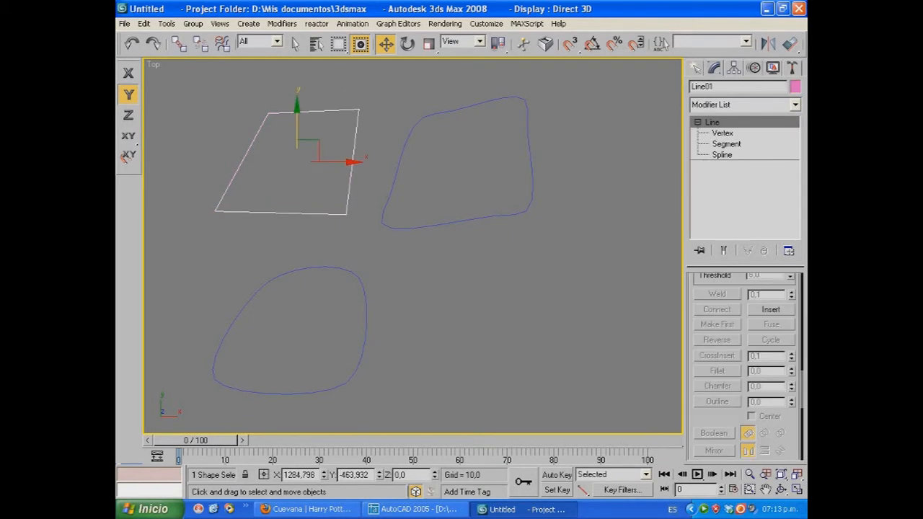
{"action": "key", "text": "1"}
{"action": "key", "text": "ctrl+d"}
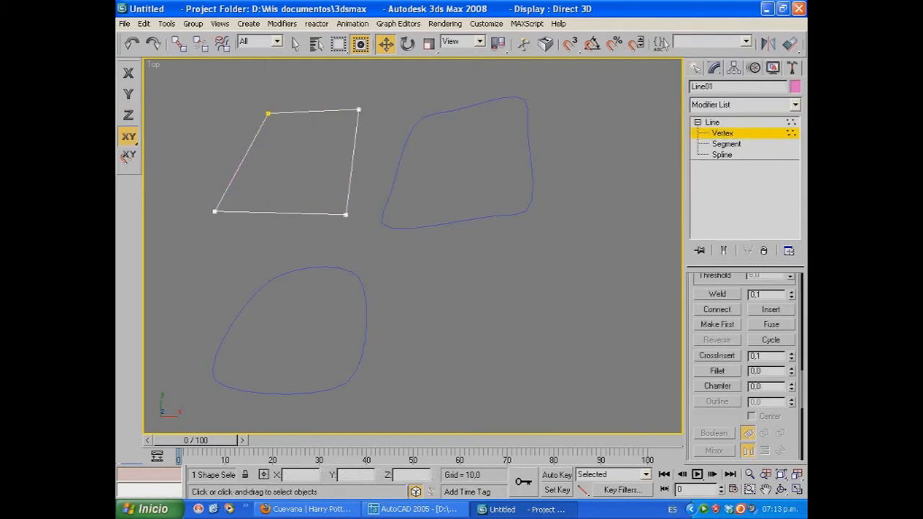
{"action": "key", "text": "1"}
{"action": "left_click", "coordinate": [422, 114]}
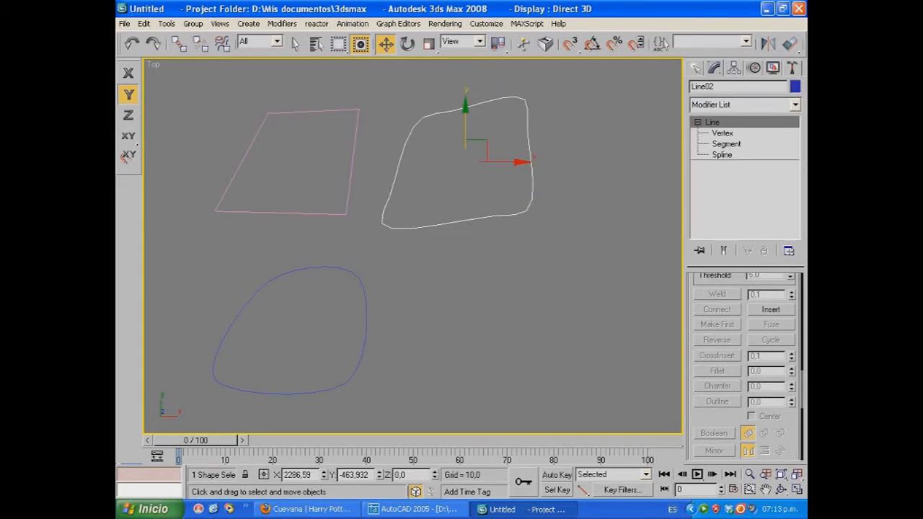
{"action": "key", "text": "1"}
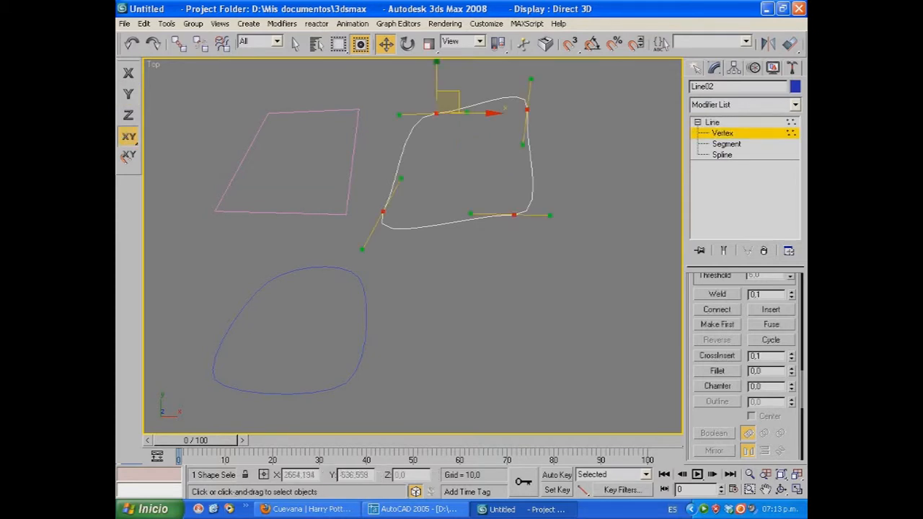
{"action": "key", "text": "1"}
{"action": "left_click", "coordinate": [366, 310]}
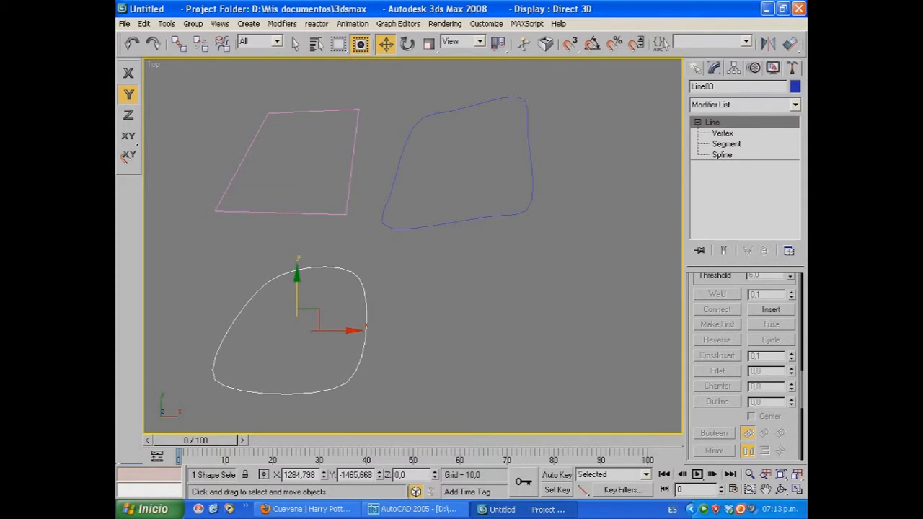
{"action": "key", "text": "1"}
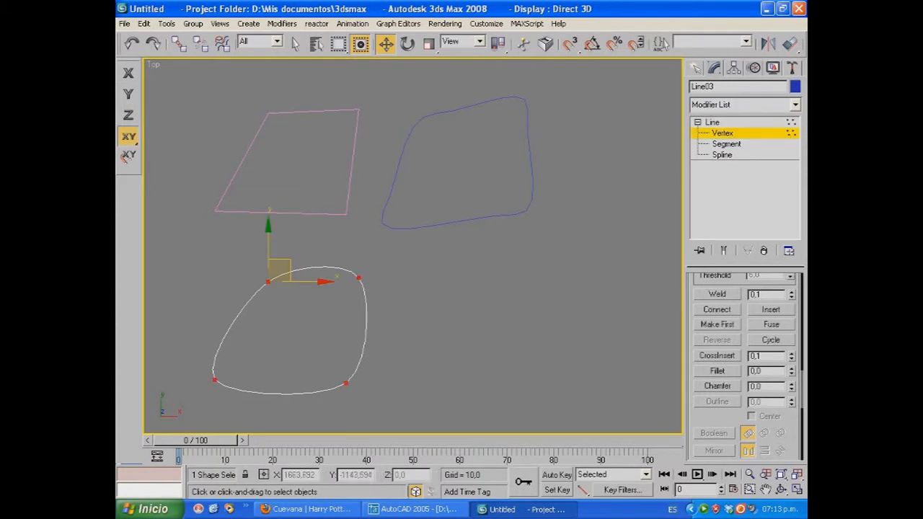
{"action": "middle_click_drag", "start_coordinate": [404, 332], "coordinate": [433, 303]}
{"action": "scroll", "coordinate": [412, 249], "scroll_direction": "down", "scroll_amount": 2}
{"action": "key", "text": "1"}
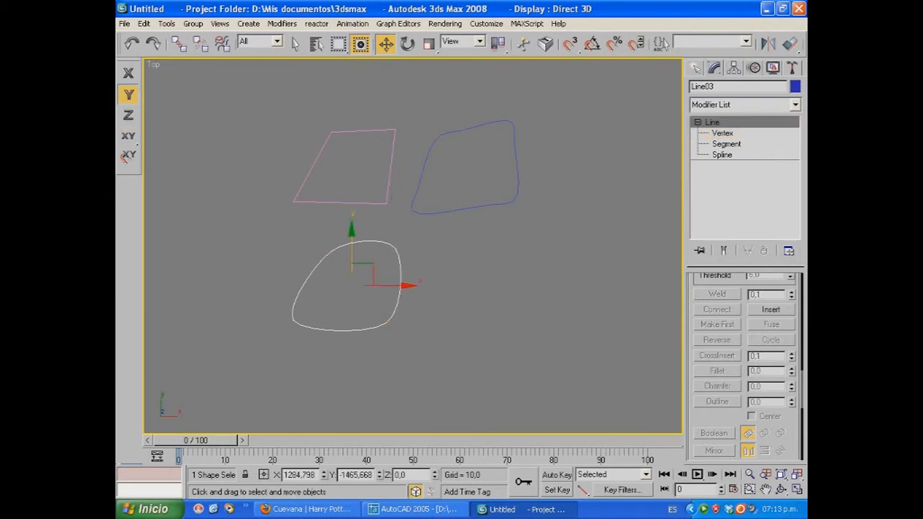
- Select all three splines in the Top view and delete them
{"action": "left_click", "coordinate": [462, 288]}
{"action": "middle_click_drag", "start_coordinate": [462, 288], "coordinate": [460, 313]}
{"action": "left_click_drag", "start_coordinate": [255, 92], "coordinate": [569, 398]}
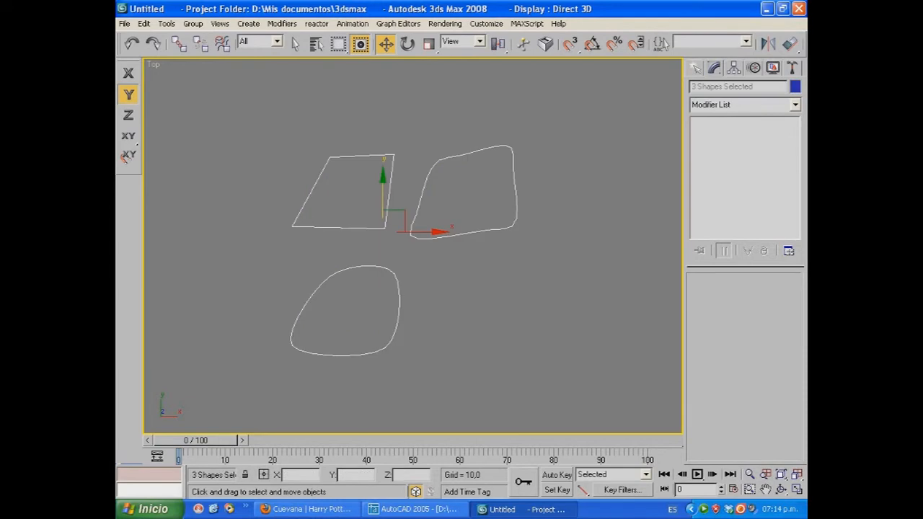
{"action": "key", "text": "Delete"}
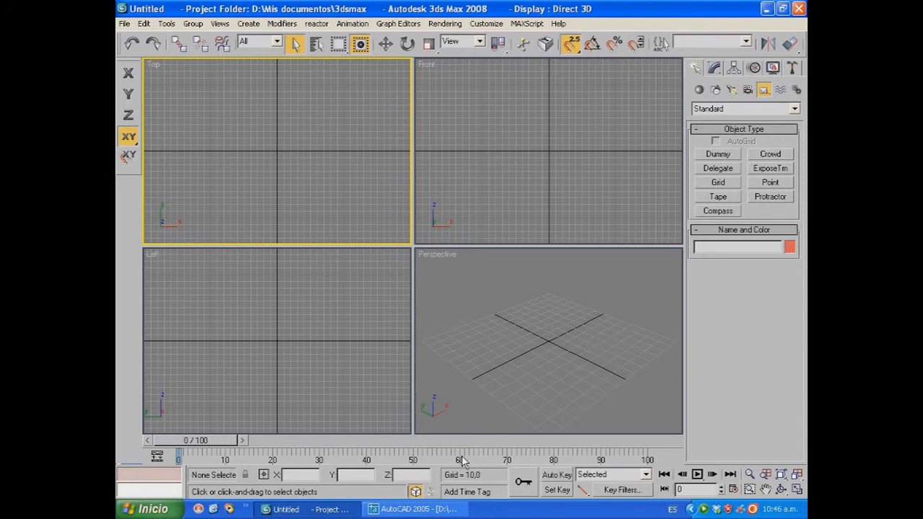
- Switch to AutoCAD and examine the overall floor plan in planta baja.dwg
{"action": "left_click", "coordinate": [441, 509]}
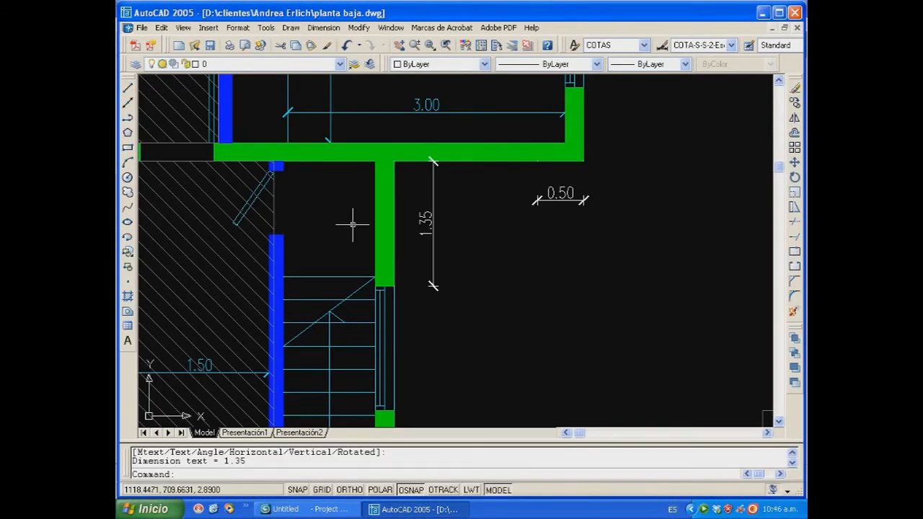
{"action": "scroll", "coordinate": [351, 221], "scroll_direction": "down", "scroll_amount": 5}
{"action": "scroll", "coordinate": [402, 220], "scroll_direction": "down", "scroll_amount": 4}
{"action": "scroll", "coordinate": [402, 221], "scroll_direction": "up", "scroll_amount": 3}
{"action": "mouse_move", "coordinate": [375, 227]}
{"action": "middle_mouse_down"}
{"action": "mouse_move", "coordinate": [475, 226]}
{"action": "mouse_move", "coordinate": [455, 220]}
{"action": "middle_mouse_up"}
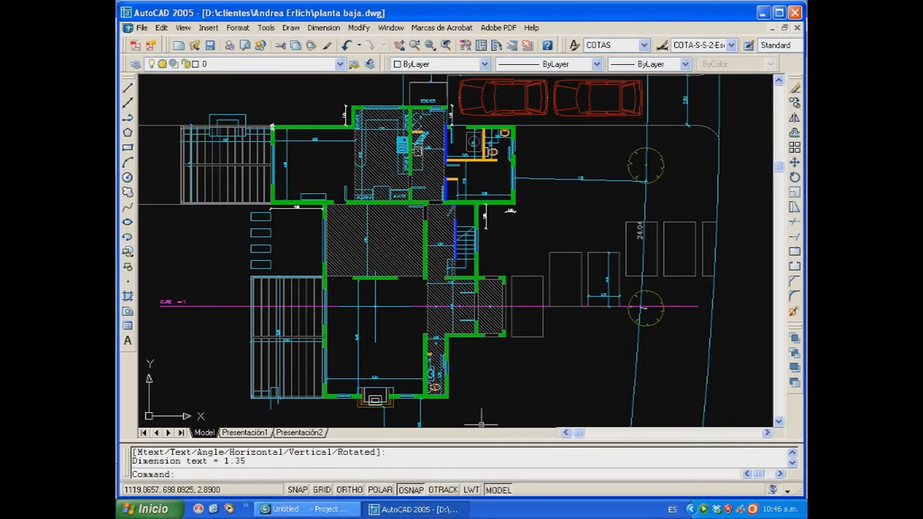
- Switch back to 3ds Max and open the file import dialog
{"action": "left_click", "coordinate": [321, 509]}
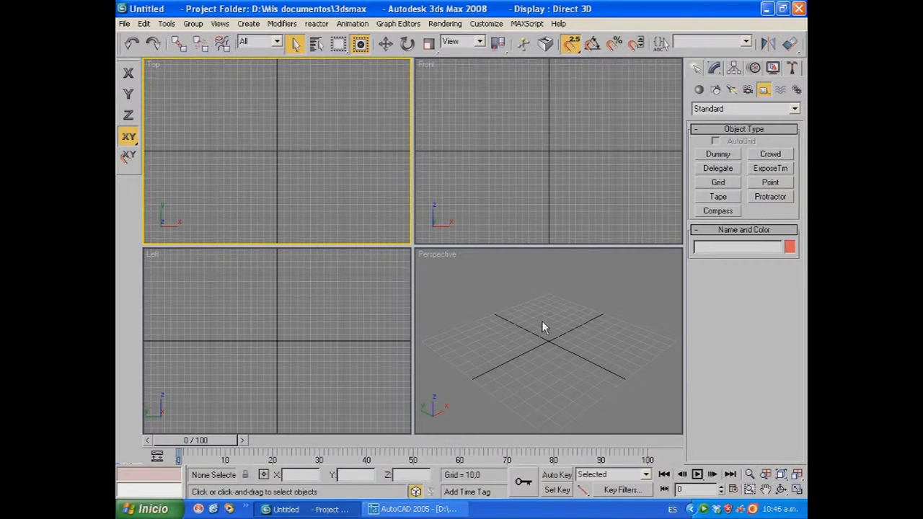
{"action": "left_click", "coordinate": [124, 24]}
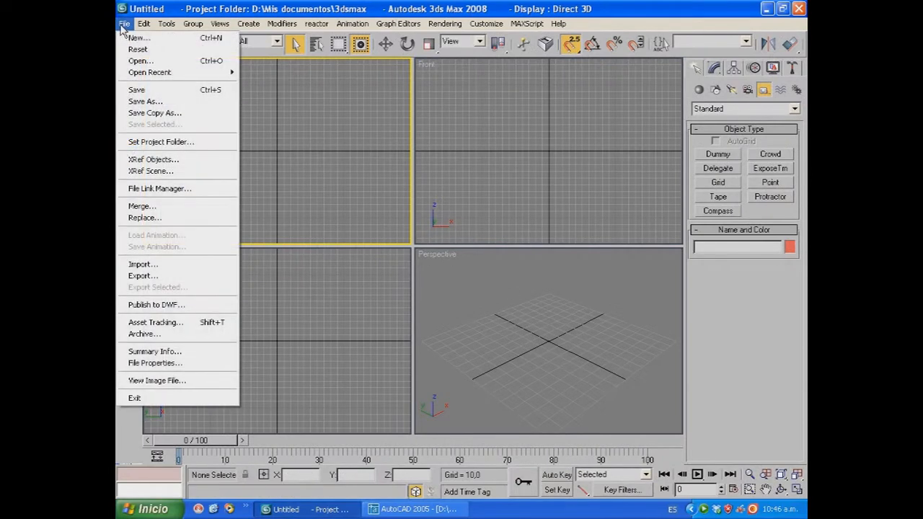
{"action": "left_click", "coordinate": [150, 264]}
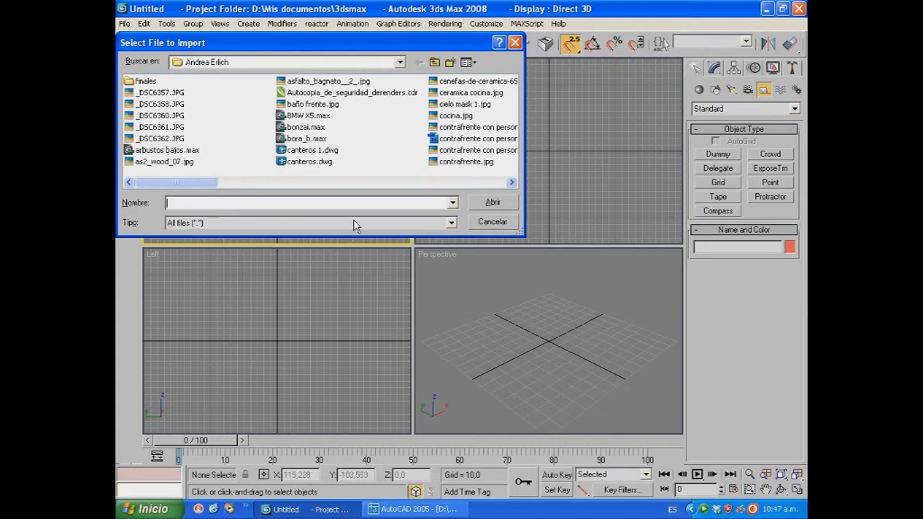
- Filter the import file list by 3D Studio Mesh and AutoCAD Drawing formats in turn, then restore All files
{"action": "left_click", "coordinate": [451, 222]}
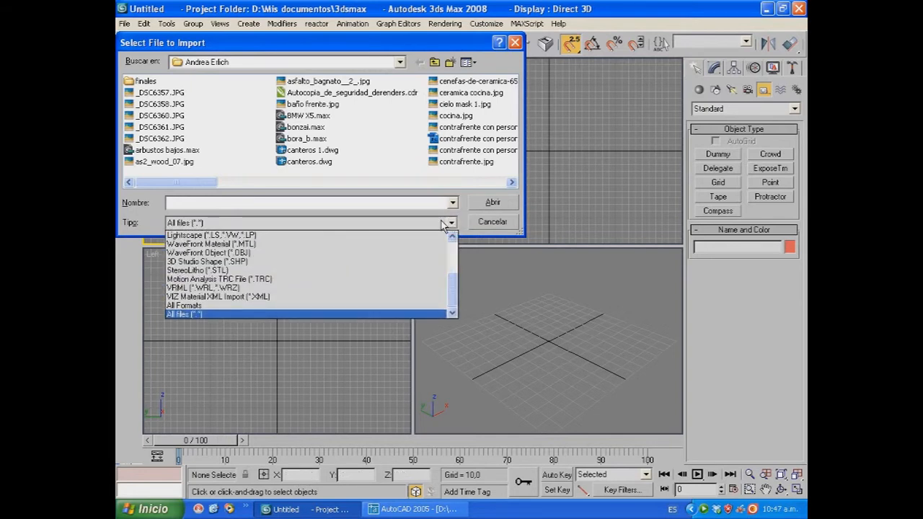
{"action": "left_click_drag", "start_coordinate": [454, 292], "coordinate": [453, 249]}
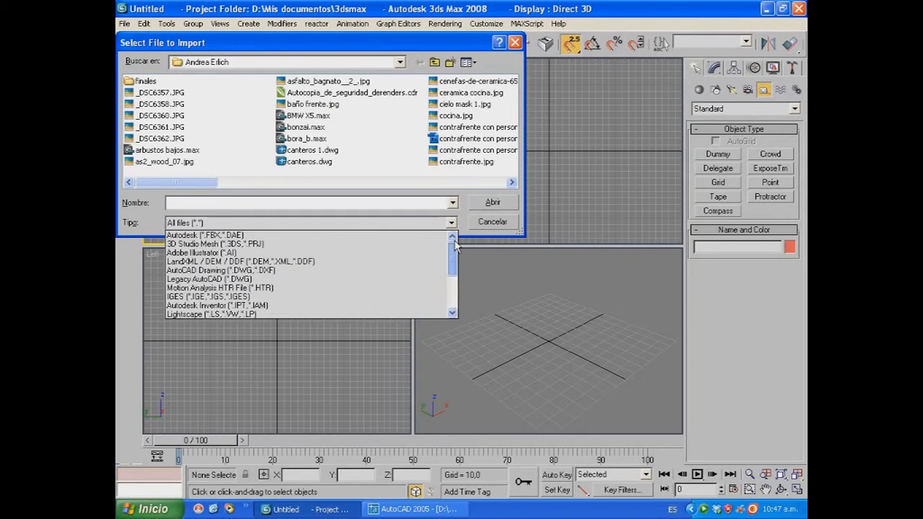
{"action": "left_click", "coordinate": [328, 243]}
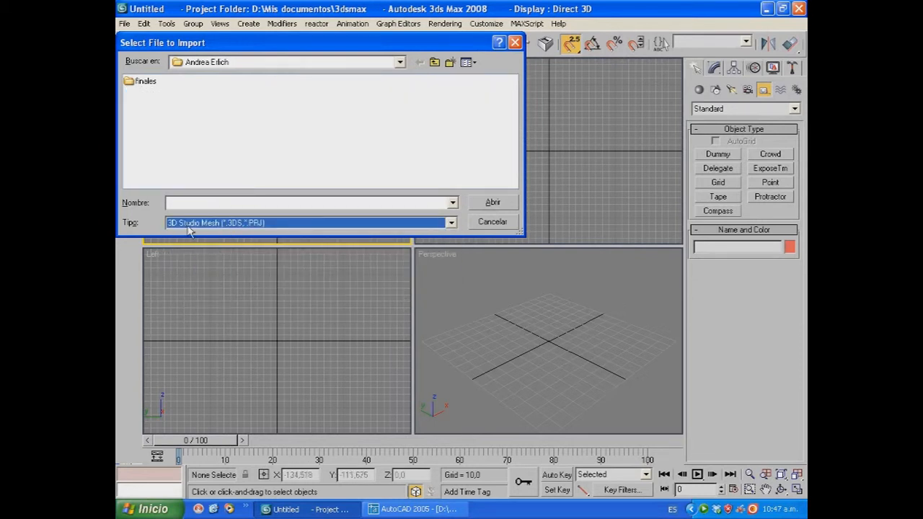
{"action": "left_click", "coordinate": [452, 223]}
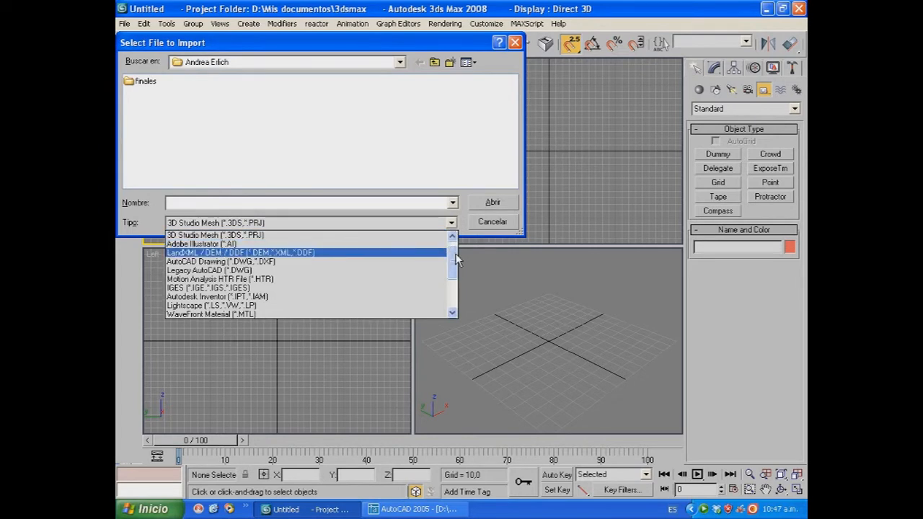
{"action": "scroll", "coordinate": [456, 260], "scroll_direction": "down", "scroll_amount": 1}
{"action": "left_click", "coordinate": [337, 253]}
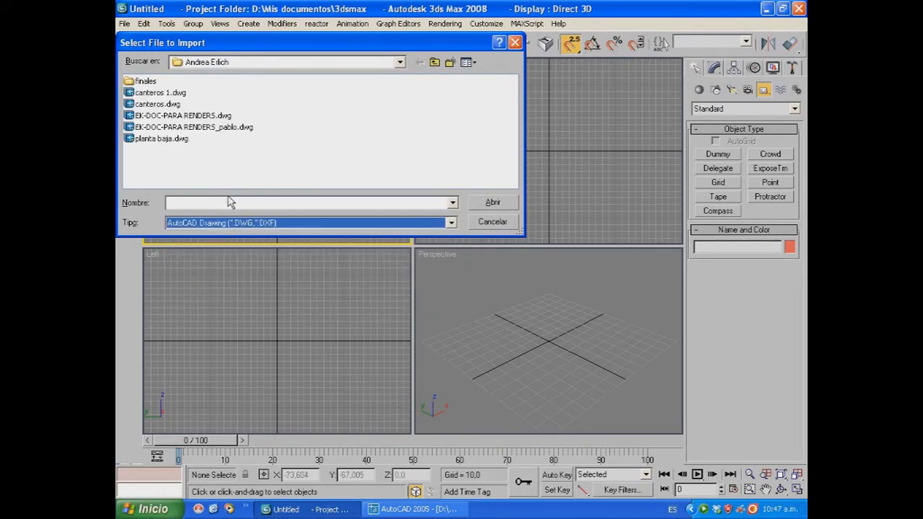
{"action": "left_click", "coordinate": [452, 223]}
{"action": "scroll", "coordinate": [453, 272], "scroll_direction": "down", "scroll_amount": 2}
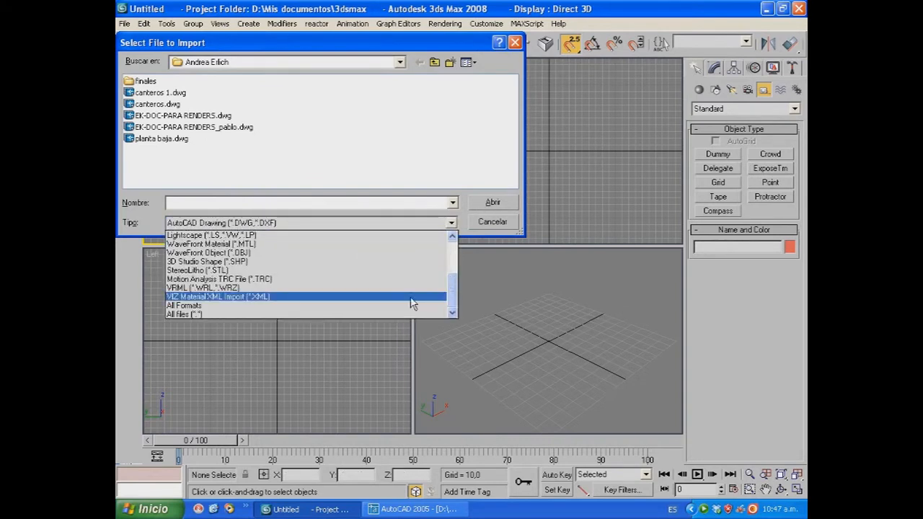
{"action": "left_click", "coordinate": [179, 315]}
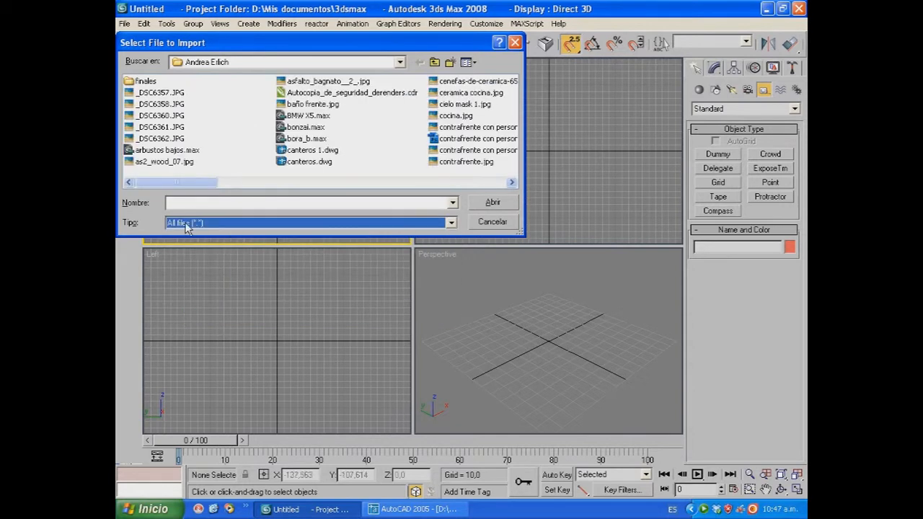
- Import planta baja.dwg, accepting the existing AutoCAD DWG/DXF import options
{"action": "left_click_drag", "start_coordinate": [173, 183], "coordinate": [447, 182]}
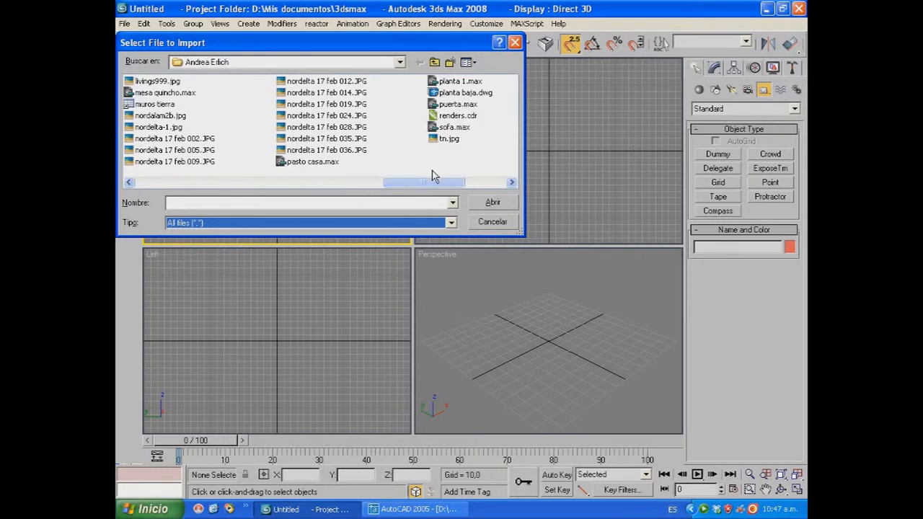
{"action": "left_click", "coordinate": [460, 93]}
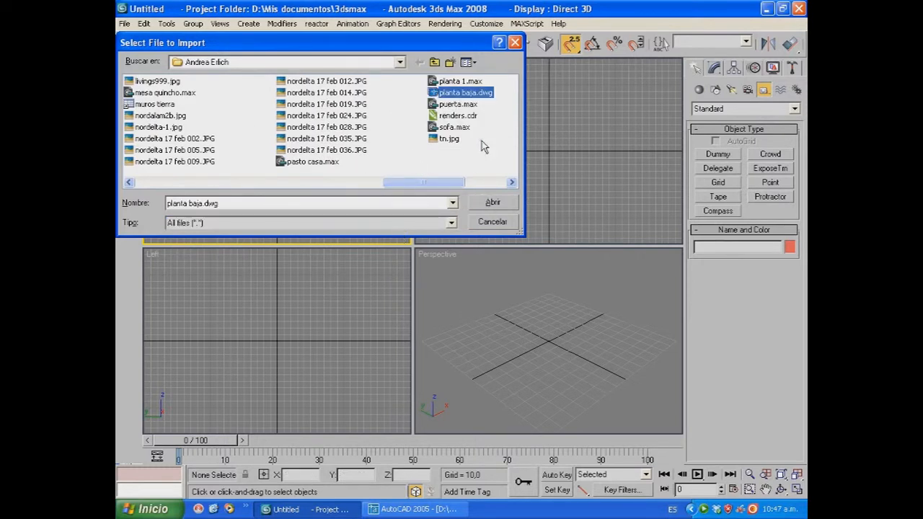
{"action": "left_click", "coordinate": [491, 204]}
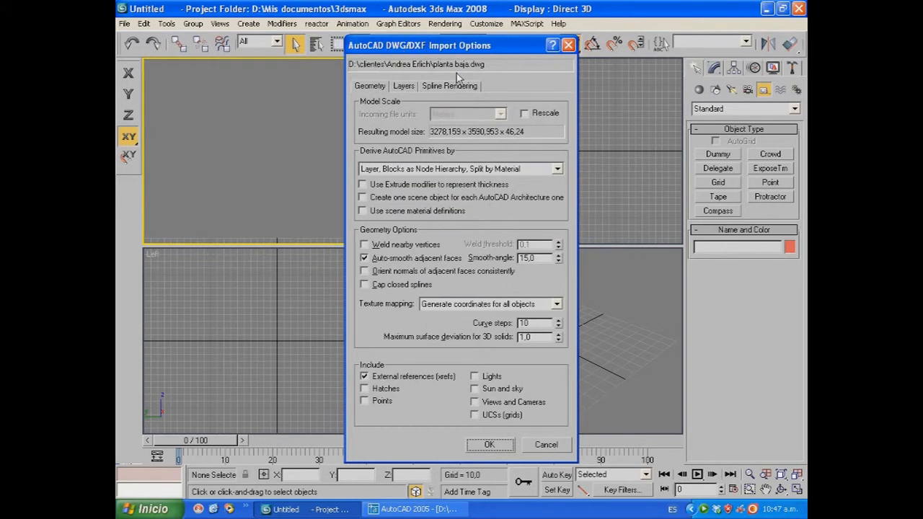
{"action": "left_click_drag", "start_coordinate": [508, 48], "coordinate": [518, 23]}
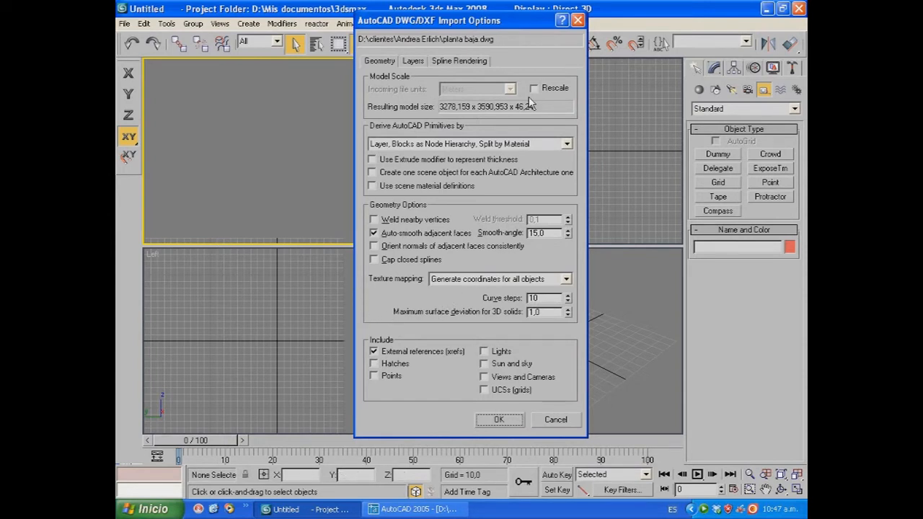
{"action": "left_click", "coordinate": [512, 423]}
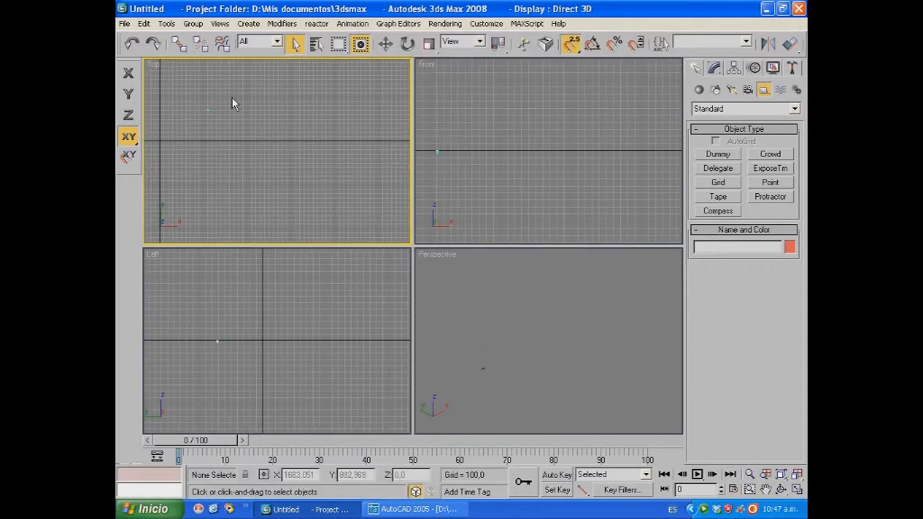
- Examine the imported floor plan up close in the Top viewport
{"action": "scroll", "coordinate": [211, 140], "scroll_direction": "up", "scroll_amount": 5}
{"action": "middle_click_drag", "start_coordinate": [205, 141], "coordinate": [223, 90]}
{"action": "scroll", "coordinate": [297, 183], "scroll_direction": "up", "scroll_amount": 5}
{"action": "scroll", "coordinate": [243, 119], "scroll_direction": "up", "scroll_amount": 4}
{"action": "middle_click_drag", "start_coordinate": [243, 121], "coordinate": [337, 273]}
{"action": "scroll", "coordinate": [315, 201], "scroll_direction": "up", "scroll_amount": 2}
{"action": "middle_click_drag", "start_coordinate": [316, 192], "coordinate": [274, 149]}
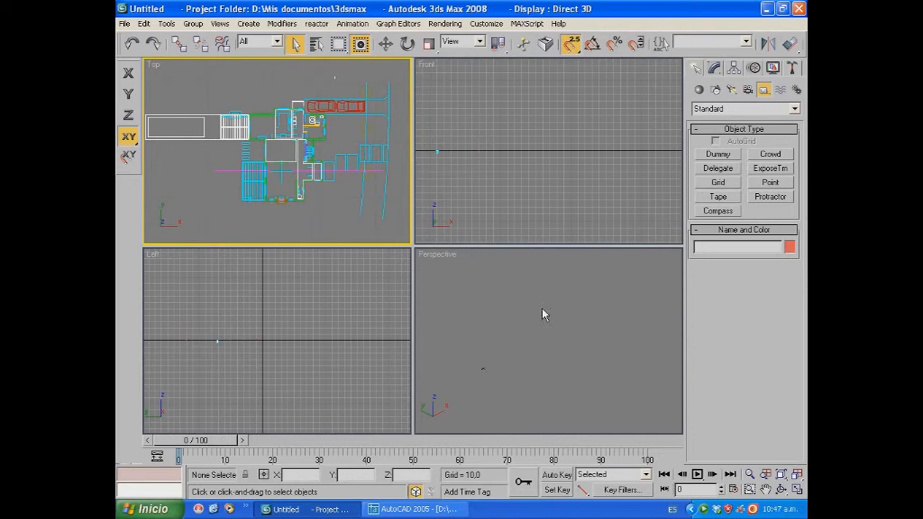
{"action": "middle_click_drag", "start_coordinate": [314, 176], "coordinate": [294, 165]}
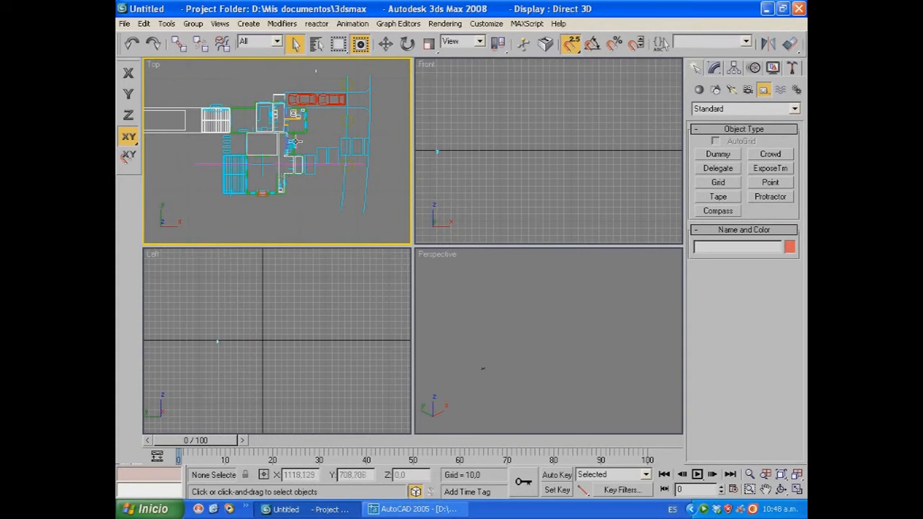
- Switch to AutoCAD and erase the 0.50 and 1.35 dimensions outside the walls beside the staircase
{"action": "left_click", "coordinate": [404, 509]}
{"action": "middle_click_drag", "start_coordinate": [540, 226], "coordinate": [516, 250]}
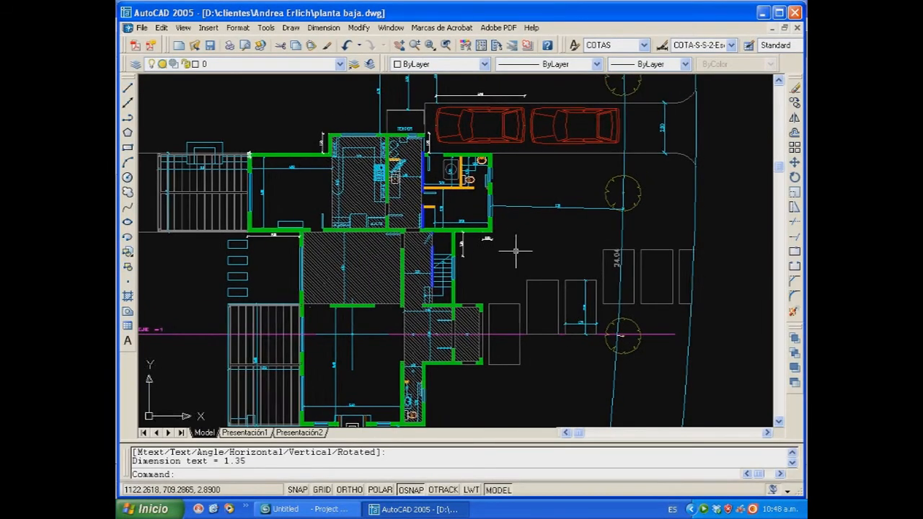
{"action": "scroll", "coordinate": [516, 250], "scroll_direction": "up", "scroll_amount": 3}
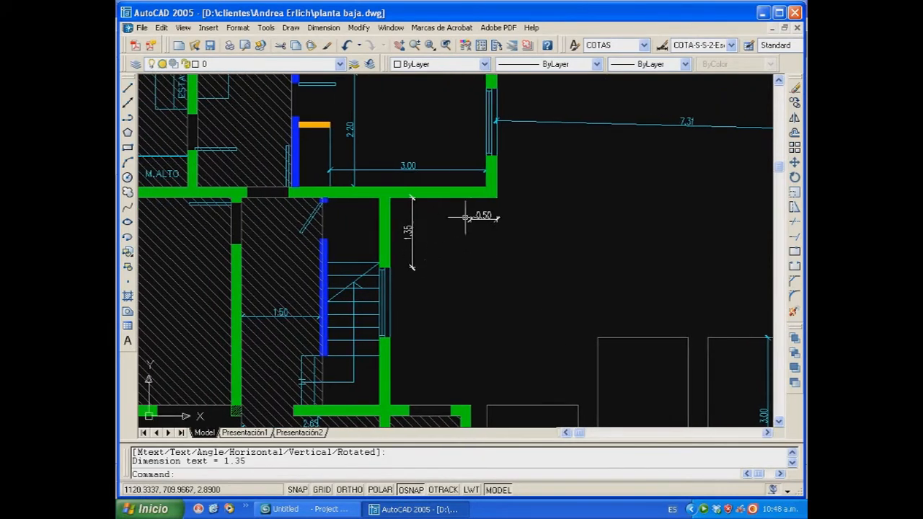
{"action": "left_click", "coordinate": [532, 200]}
{"action": "left_click", "coordinate": [403, 268]}
{"action": "key", "text": "Delete"}
- Add a horizontal linear dimension below the exterior wall, from the stair wall's inside corner to the outer wall corner
{"action": "scroll", "coordinate": [414, 272], "scroll_direction": "up", "scroll_amount": 2}
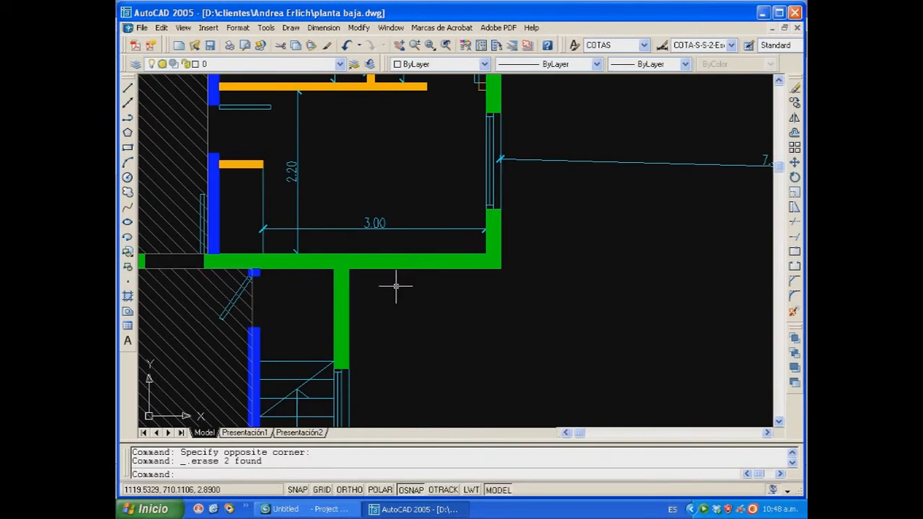
{"action": "middle_click_drag", "start_coordinate": [381, 291], "coordinate": [371, 280]}
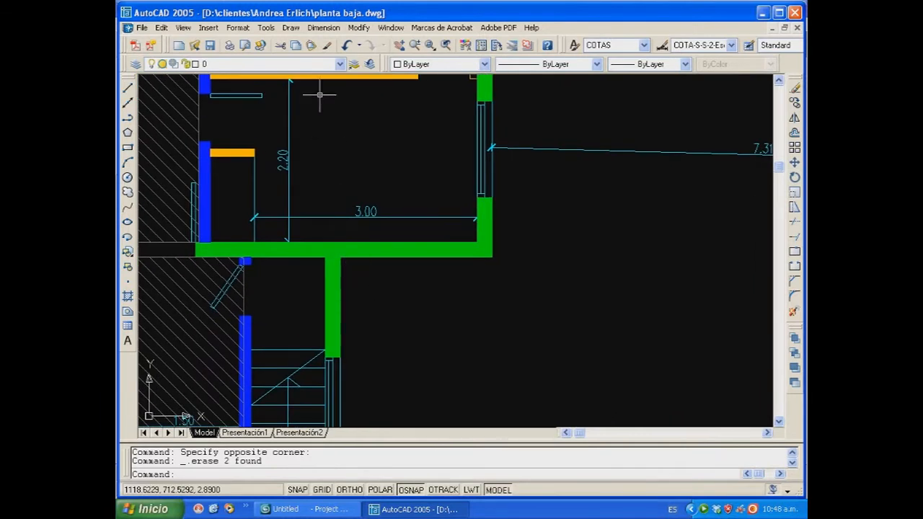
{"action": "left_click", "coordinate": [323, 28]}
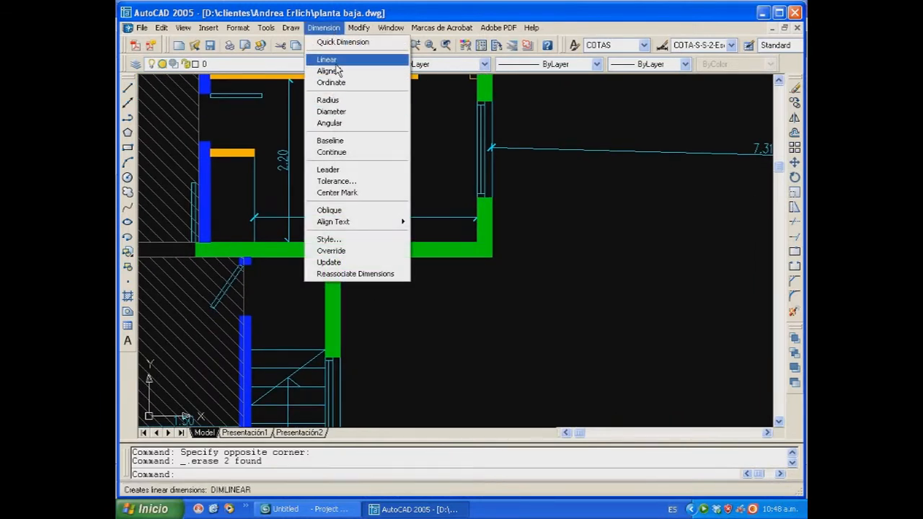
{"action": "left_click", "coordinate": [329, 59]}
{"action": "left_click", "coordinate": [340, 257]}
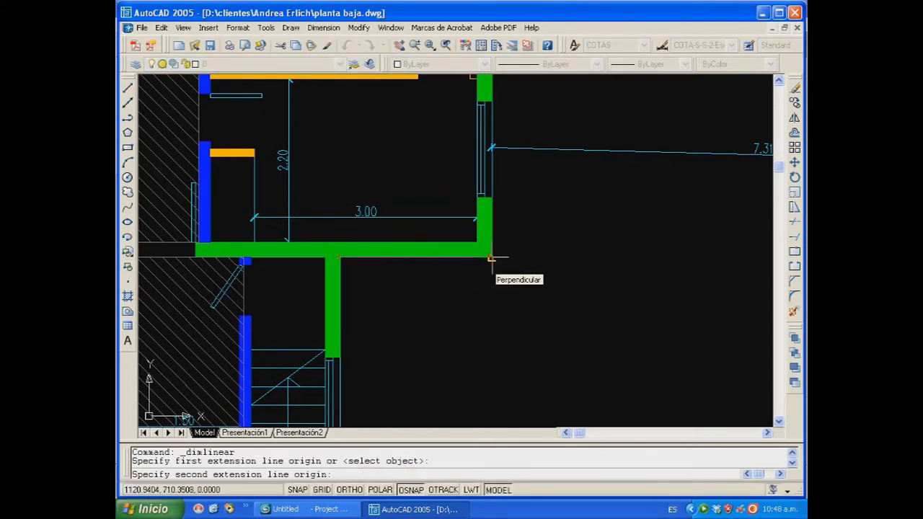
{"action": "left_click", "coordinate": [492, 260]}
{"action": "left_click", "coordinate": [482, 292]}
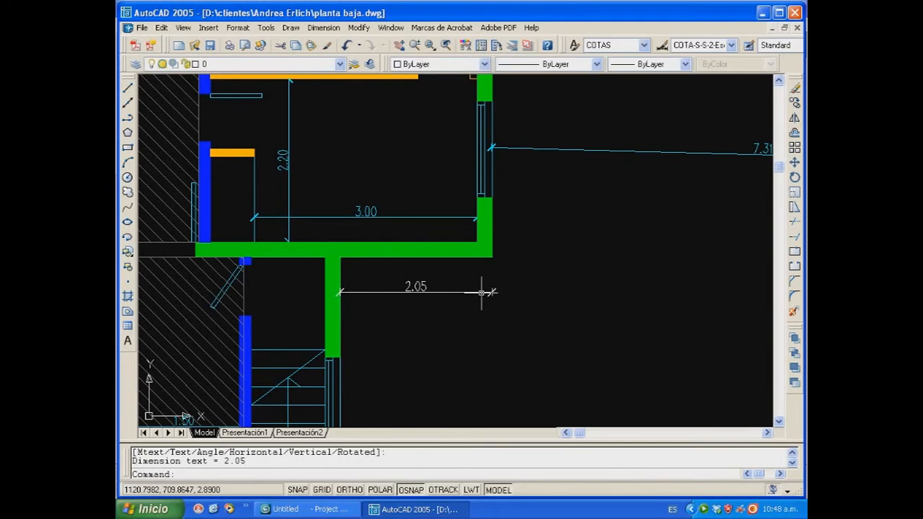
- Erase the horizontal linear dimension just placed below the exterior wall beside the staircase
{"action": "scroll", "coordinate": [556, 303], "scroll_direction": "up", "scroll_amount": 3}
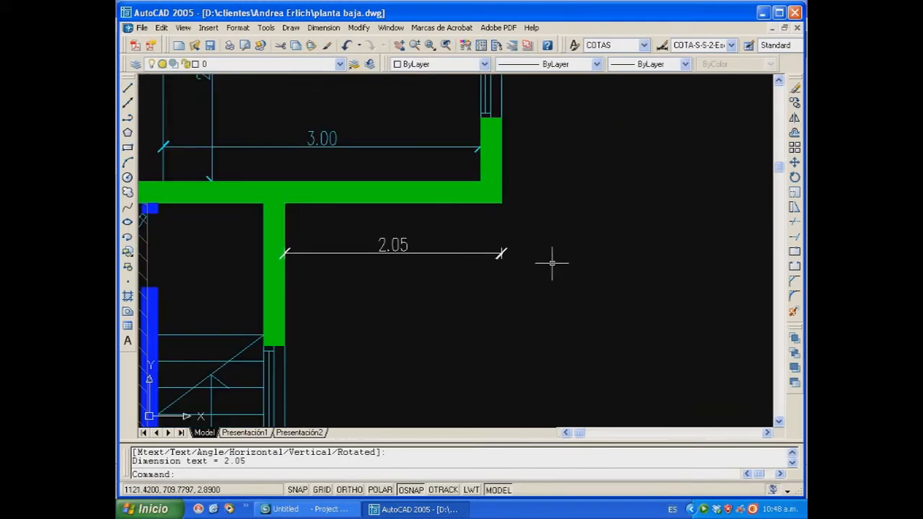
{"action": "left_click", "coordinate": [554, 240]}
{"action": "left_click", "coordinate": [284, 282]}
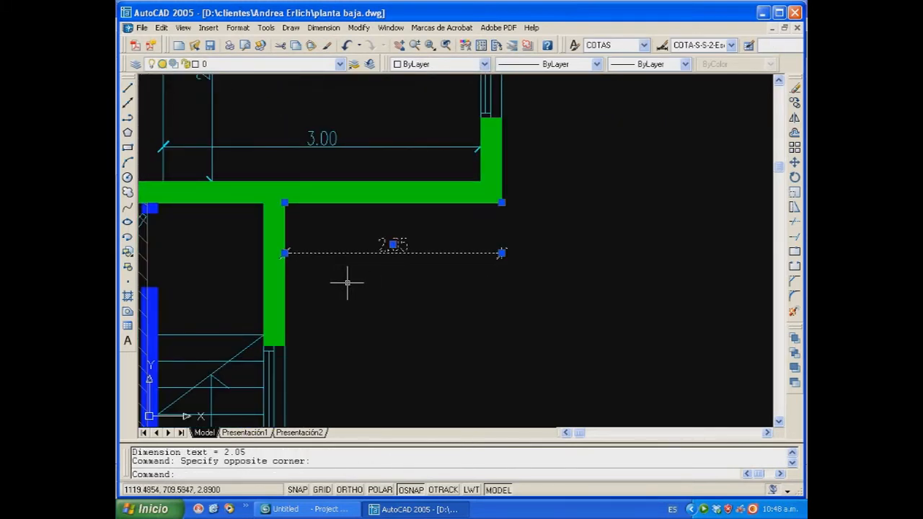
{"action": "key", "text": "Delete"}
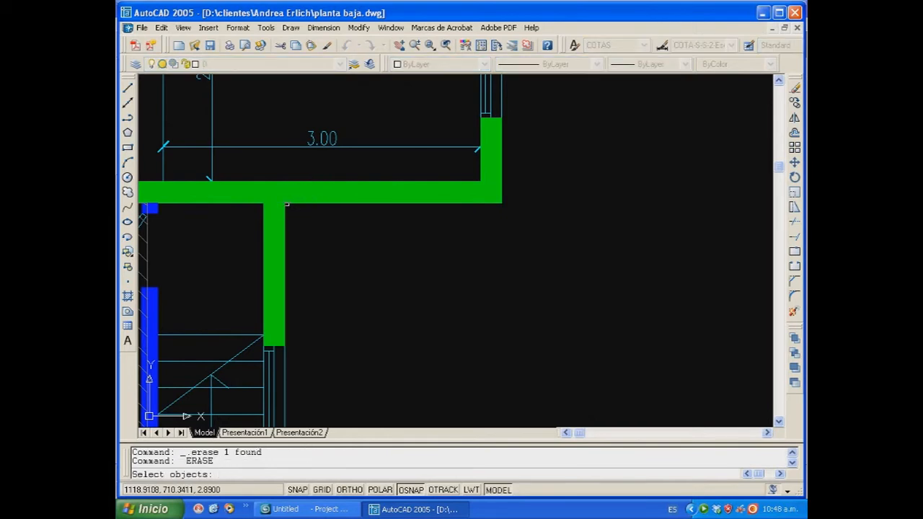
- Add an aligned dimension below the exterior wall, from the stair wall's inside corner to the outer wall corner
{"action": "left_click", "coordinate": [323, 27]}
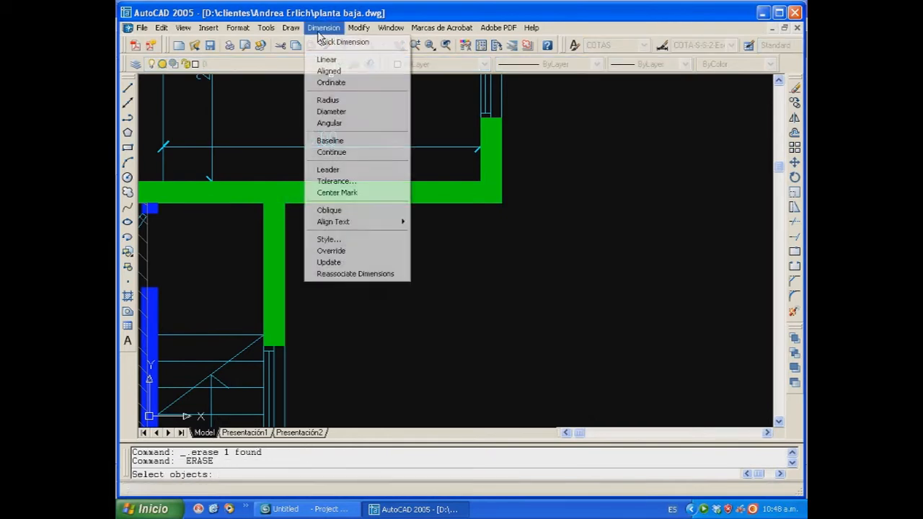
{"action": "left_click", "coordinate": [329, 71]}
{"action": "left_click", "coordinate": [284, 202]}
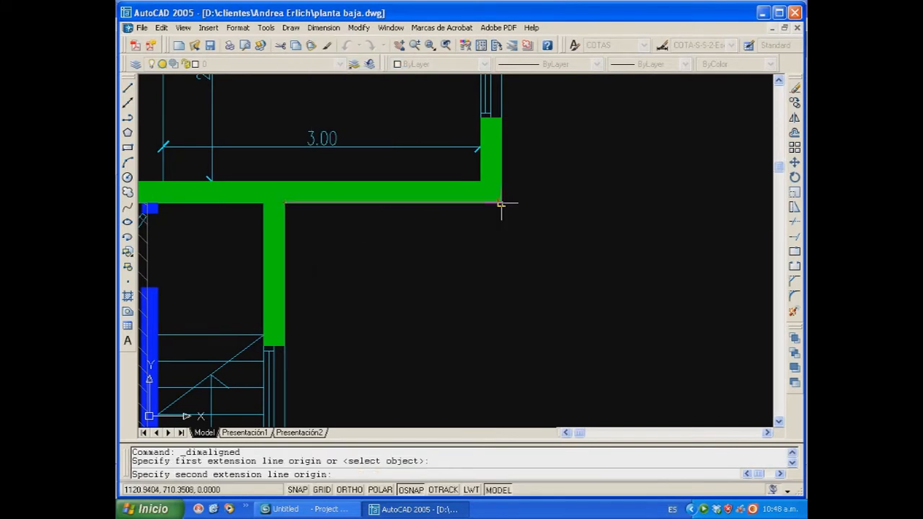
{"action": "left_click", "coordinate": [501, 203]}
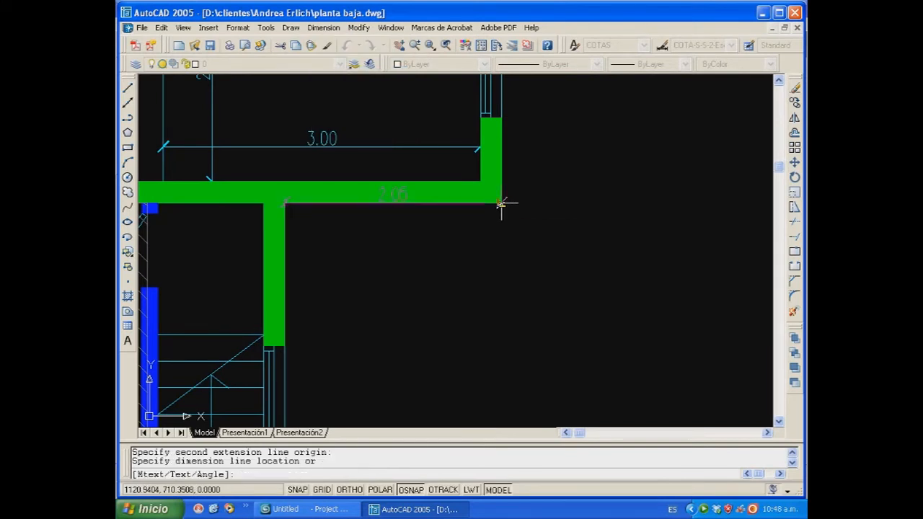
{"action": "left_click", "coordinate": [505, 245]}
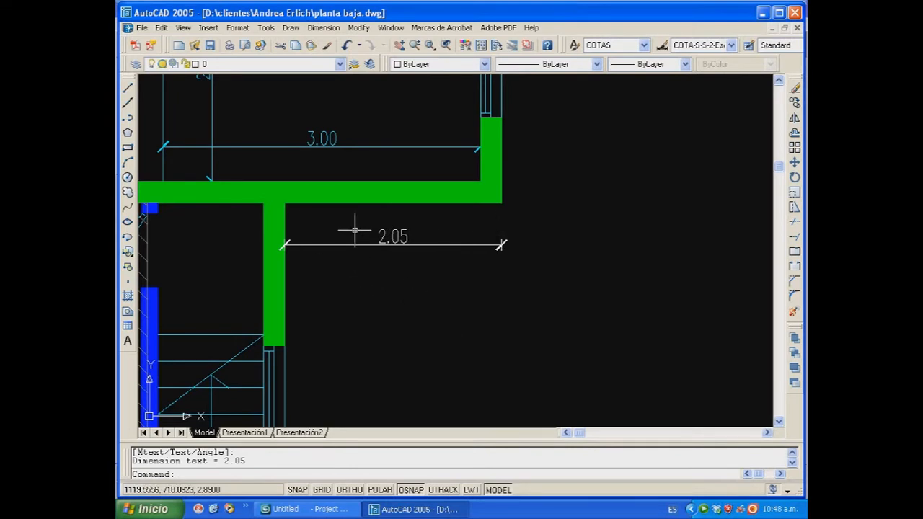
{"action": "middle_click_drag", "start_coordinate": [409, 252], "coordinate": [420, 234]}
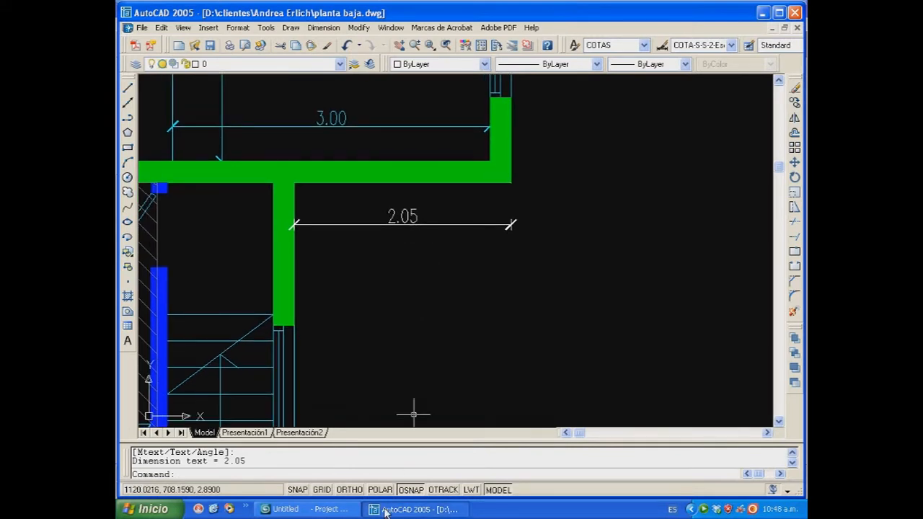
- Switch to 3ds Max and maximize the Top viewport, framing the exterior wall beside the staircase
{"action": "left_click", "coordinate": [334, 509]}
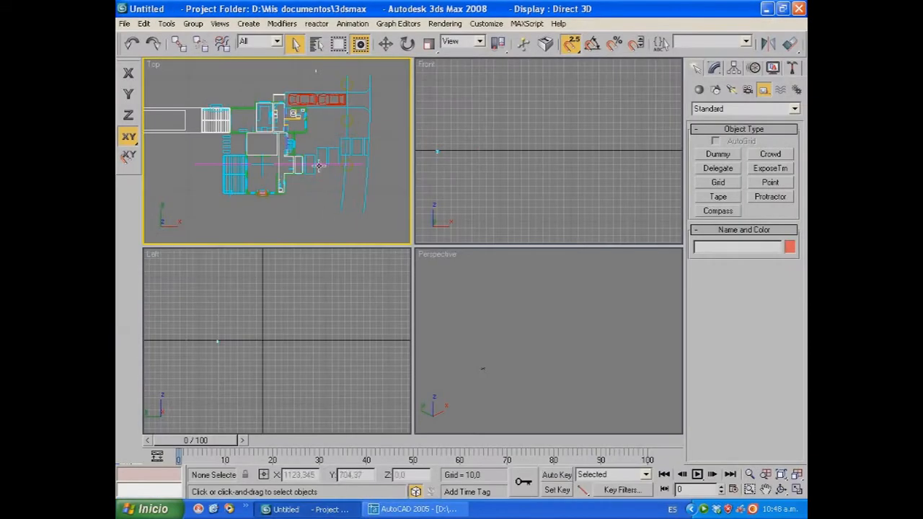
{"action": "left_click", "coordinate": [797, 490]}
{"action": "scroll", "coordinate": [477, 327], "scroll_direction": "up", "scroll_amount": 8}
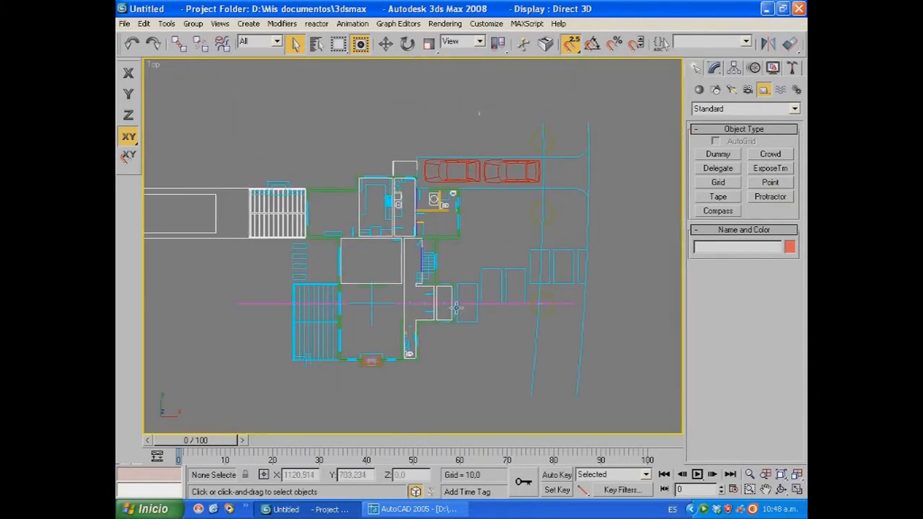
{"action": "scroll", "coordinate": [418, 290], "scroll_direction": "up", "scroll_amount": 2}
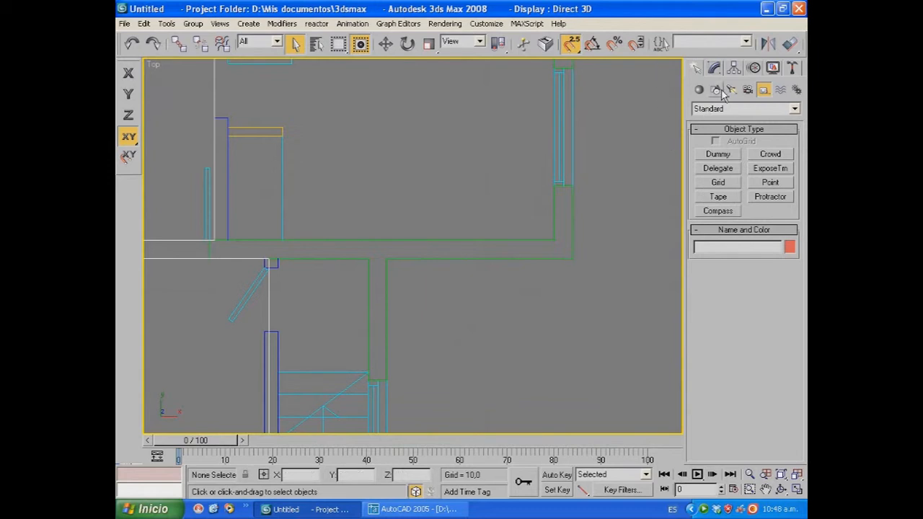
- Measure the exterior wall with a snapped Tape helper from the stair wall corner to the outer corner, and delete the helper
{"action": "left_click", "coordinate": [718, 198]}
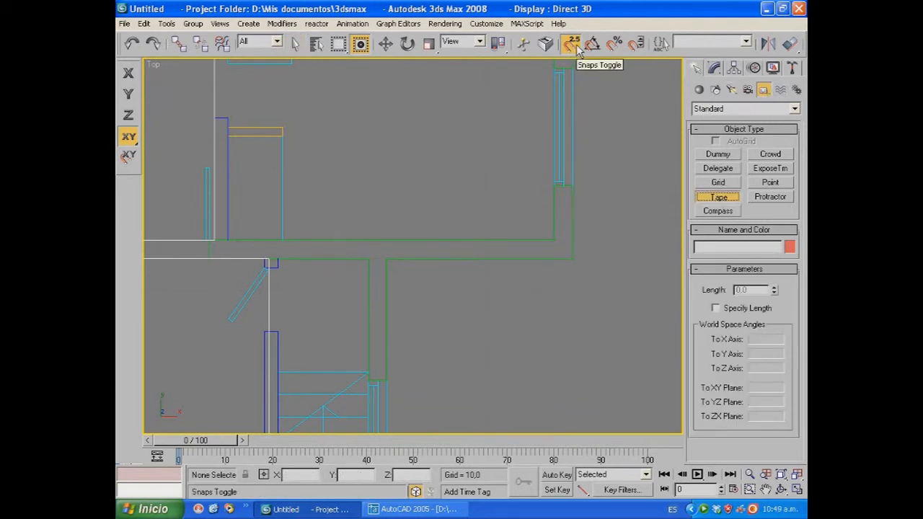
{"action": "left_click", "coordinate": [386, 258]}
{"action": "left_click_drag", "start_coordinate": [387, 258], "coordinate": [572, 258]}
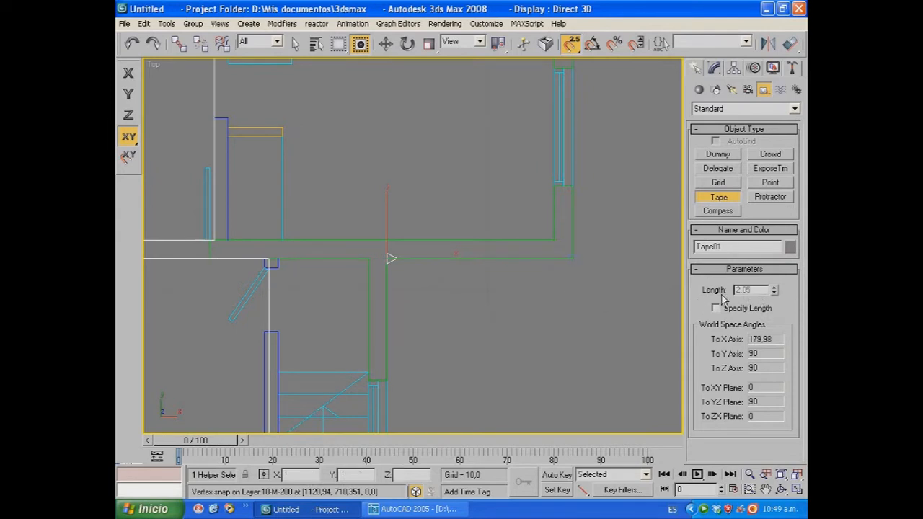
{"action": "key", "text": "Delete"}
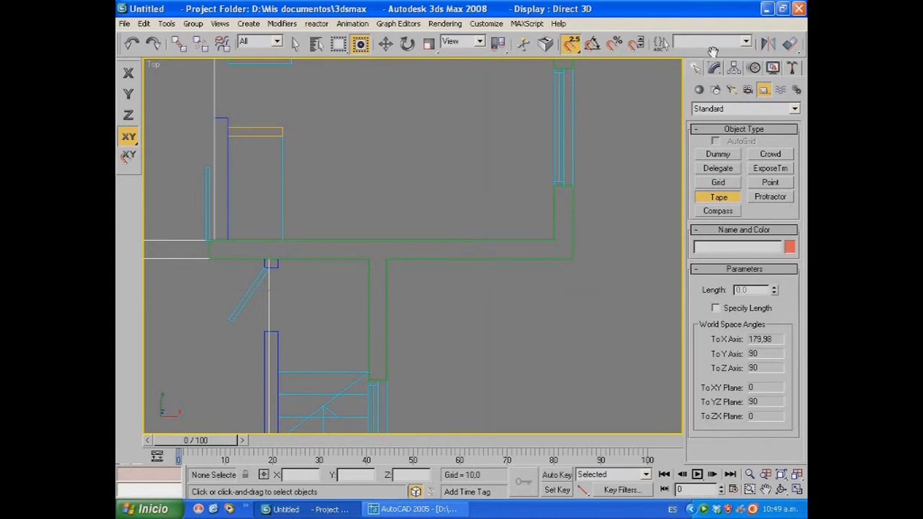
{"action": "left_click_drag", "start_coordinate": [713, 50], "coordinate": [678, 51]}
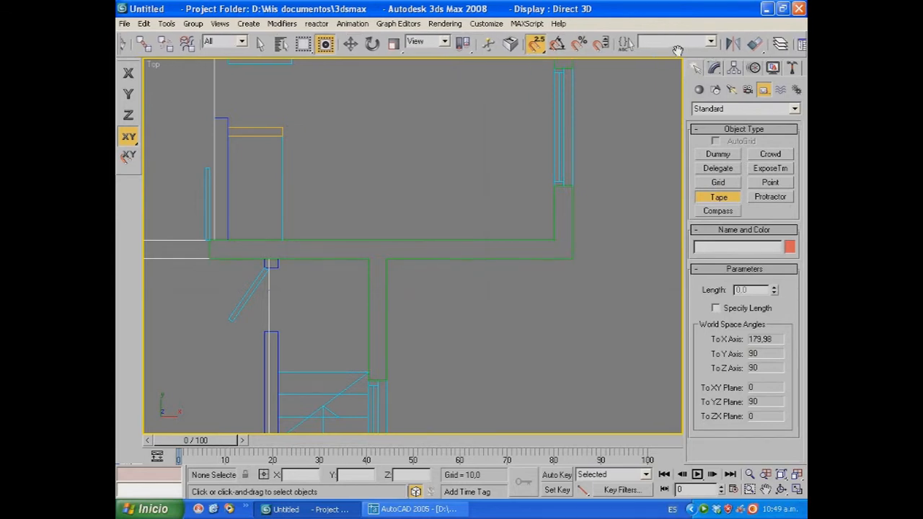
{"action": "left_click", "coordinate": [262, 48]}
{"action": "scroll", "coordinate": [508, 211], "scroll_direction": "down", "scroll_amount": 6}
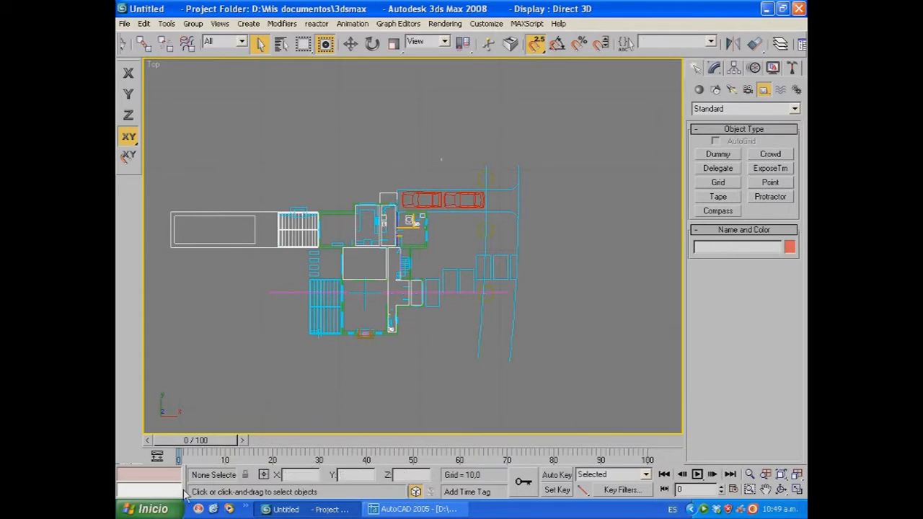
- Use the Windows Calculator to work out the factor between the drawing's units and the scene's, and close it
{"action": "left_click", "coordinate": [173, 510]}
{"action": "left_click", "coordinate": [156, 392]}
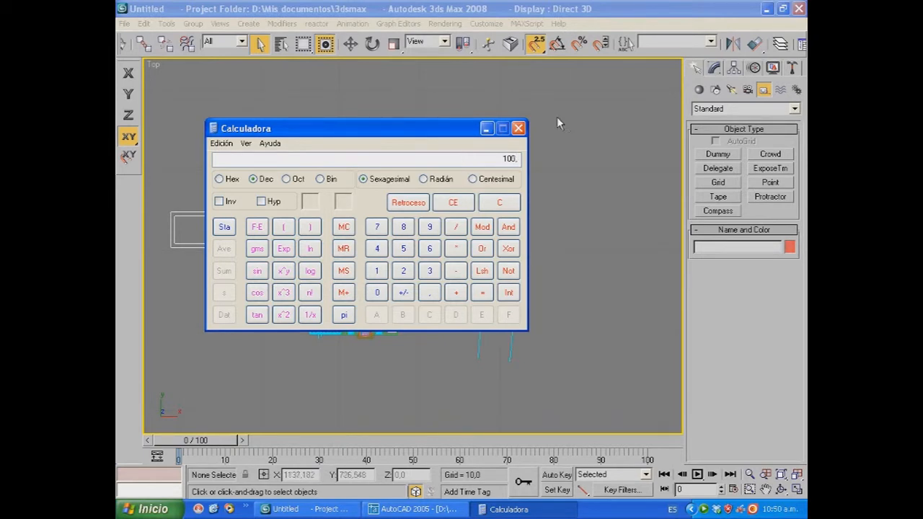
{"action": "left_click", "coordinate": [519, 128]}
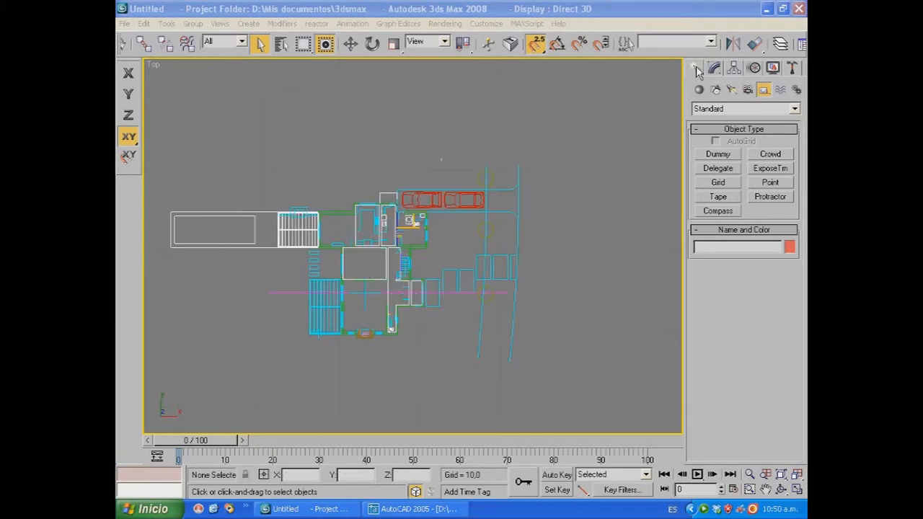
- Load the Rescale World Units utility from the full list of utilities
{"action": "left_click", "coordinate": [792, 69]}
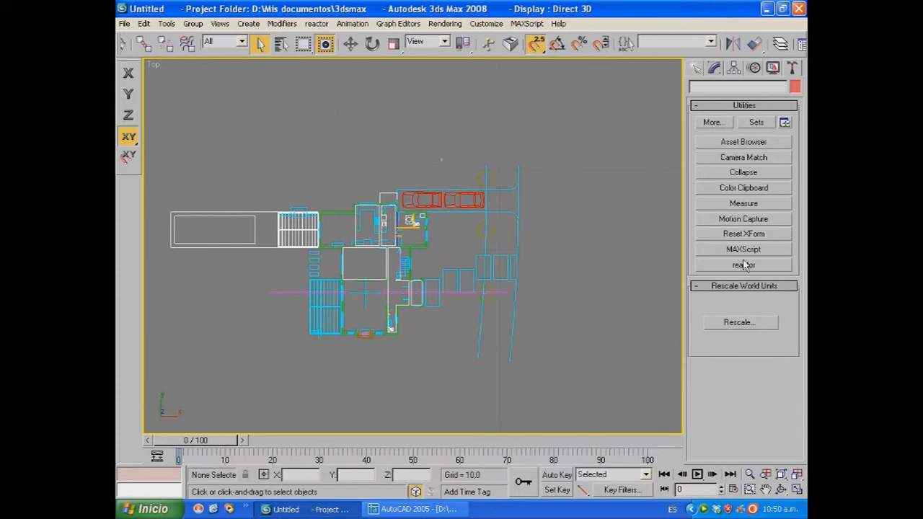
{"action": "left_click", "coordinate": [713, 124]}
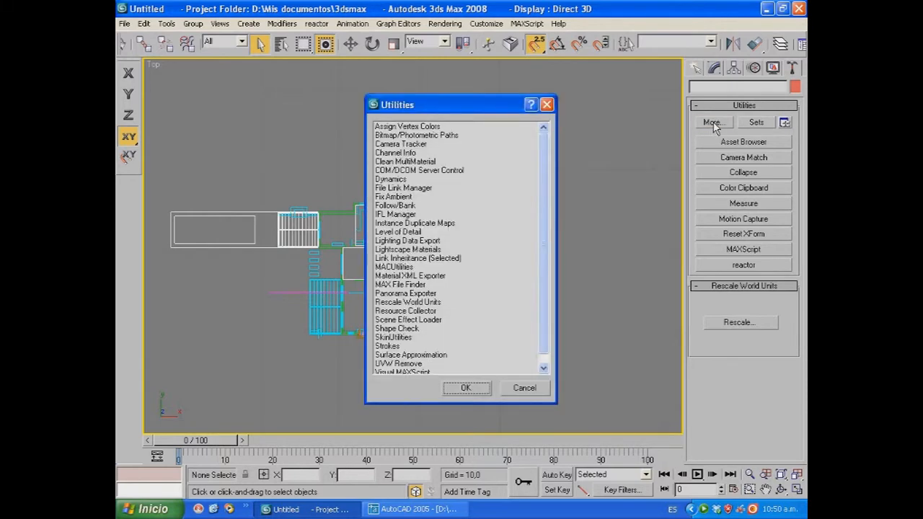
{"action": "left_click_drag", "start_coordinate": [478, 109], "coordinate": [475, 95]}
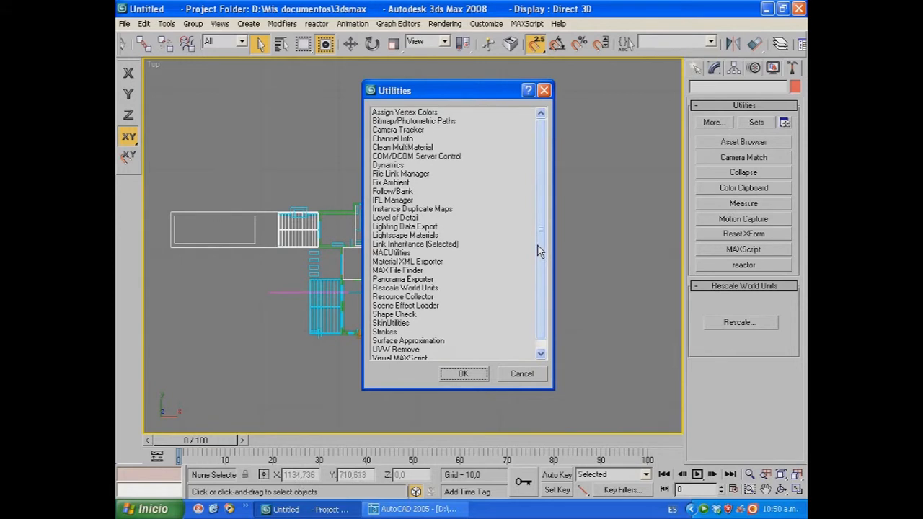
{"action": "left_click_drag", "start_coordinate": [541, 246], "coordinate": [535, 274]}
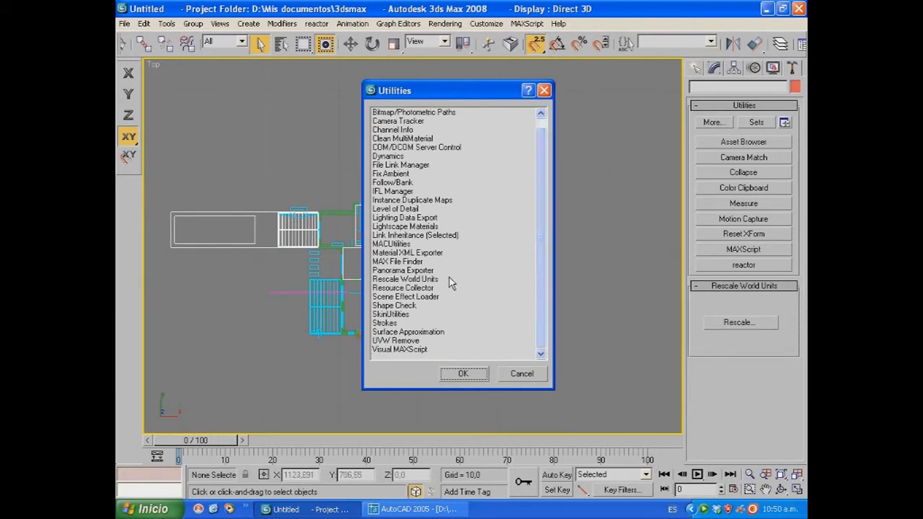
{"action": "left_click", "coordinate": [408, 279]}
{"action": "left_click", "coordinate": [460, 376]}
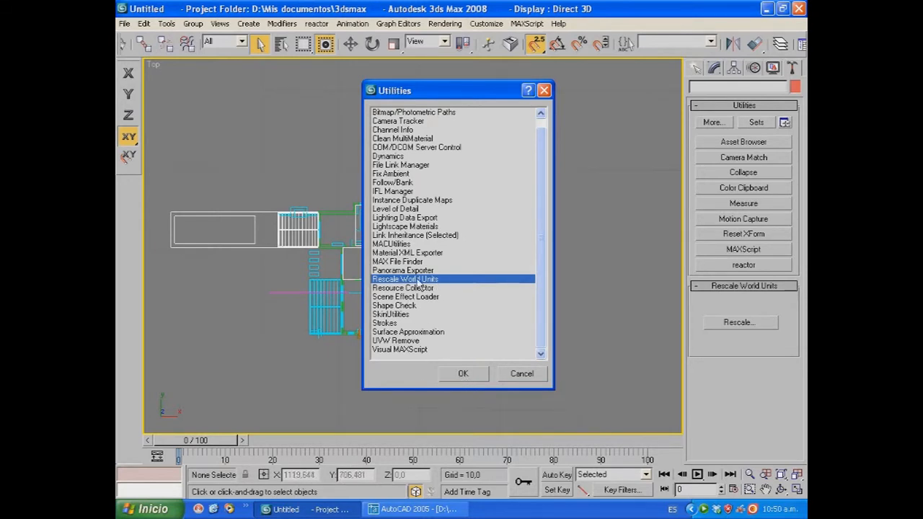
{"action": "left_click", "coordinate": [459, 374]}
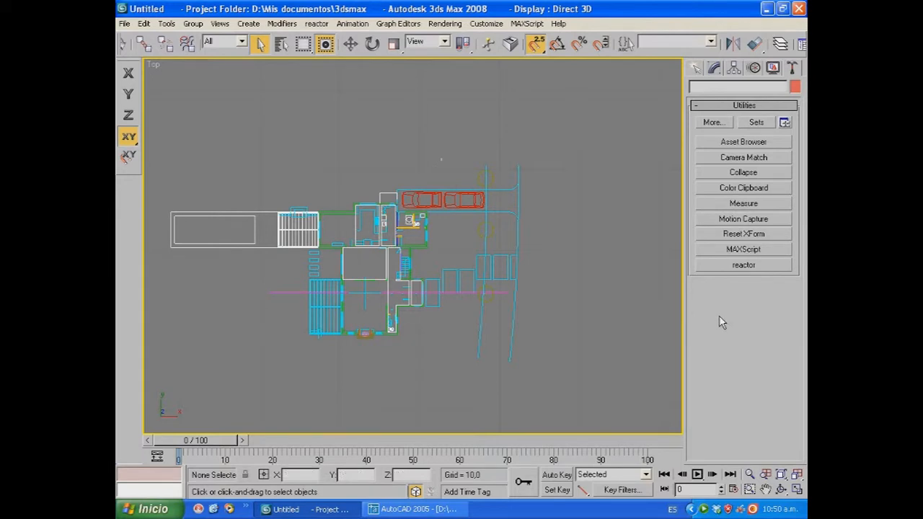
{"action": "left_click", "coordinate": [713, 122]}
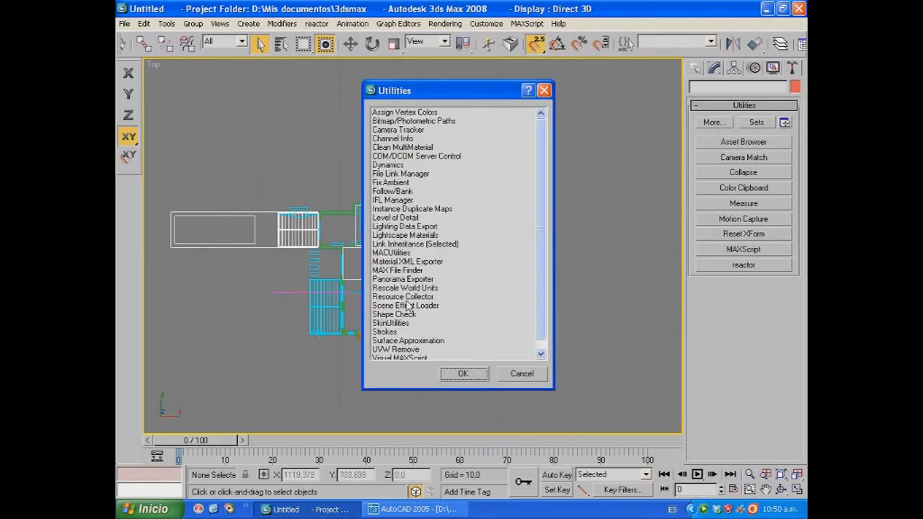
{"action": "left_click", "coordinate": [406, 288]}
{"action": "left_click", "coordinate": [461, 375]}
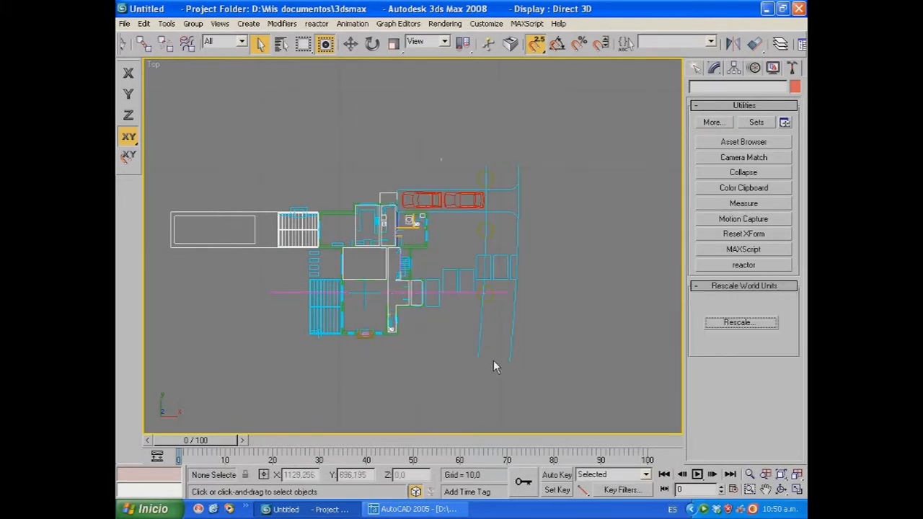
- Rescale the world units of the whole scene by a scale factor of 100
{"action": "left_click", "coordinate": [751, 322]}
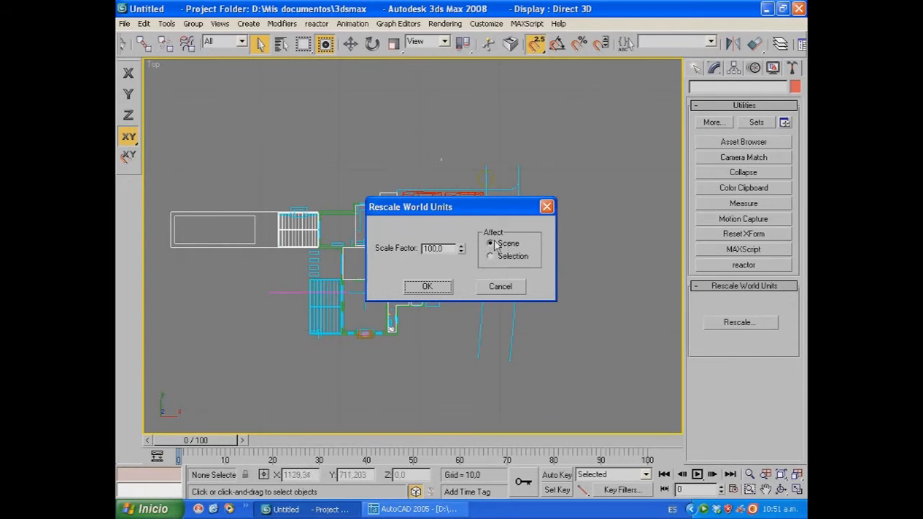
{"action": "left_click_drag", "start_coordinate": [448, 248], "coordinate": [403, 254]}
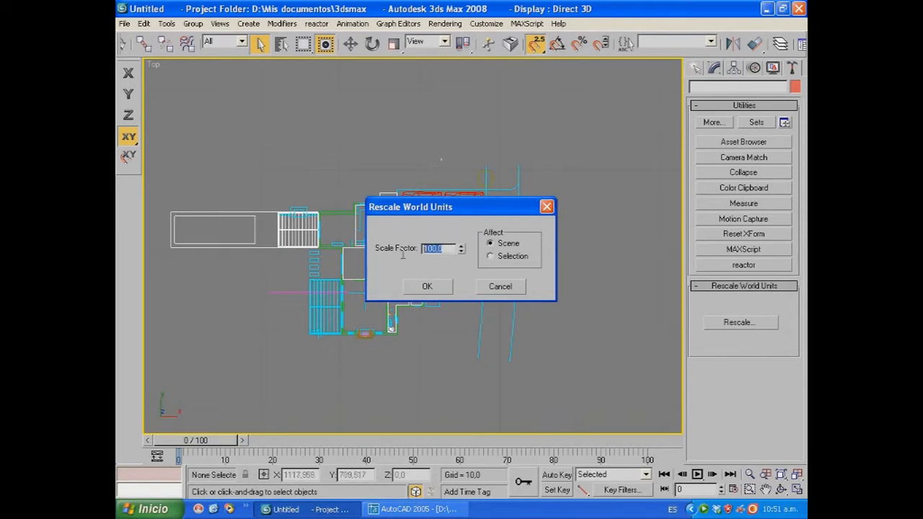
{"action": "type", "text": "1"}
{"action": "left_click", "coordinate": [434, 287]}
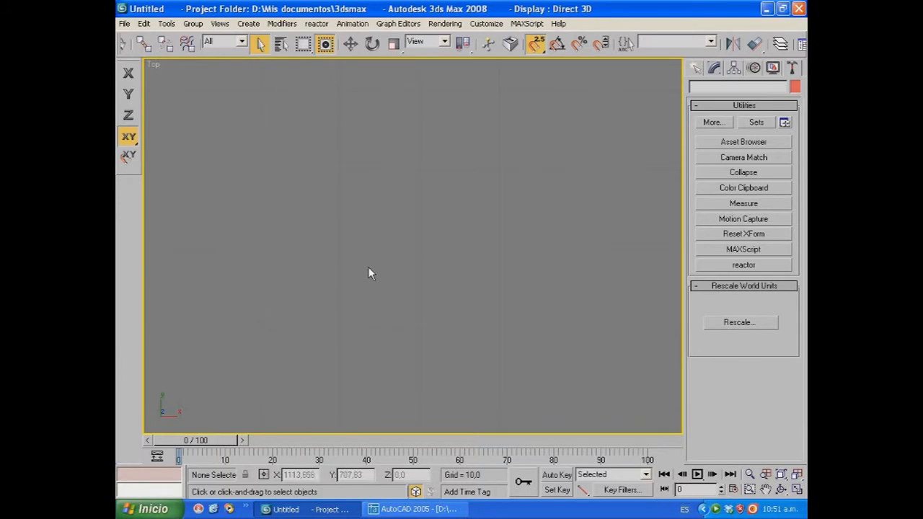
- Locate the rescaled floor plan in the Top viewport and examine the wall corner beside the staircase
{"action": "key", "text": "z"}
{"action": "middle_click_drag", "start_coordinate": [318, 209], "coordinate": [391, 277]}
{"action": "scroll", "coordinate": [390, 275], "scroll_direction": "up", "scroll_amount": 3}
{"action": "middle_click_drag", "start_coordinate": [291, 234], "coordinate": [398, 279]}
{"action": "scroll", "coordinate": [390, 284], "scroll_direction": "up", "scroll_amount": 5}
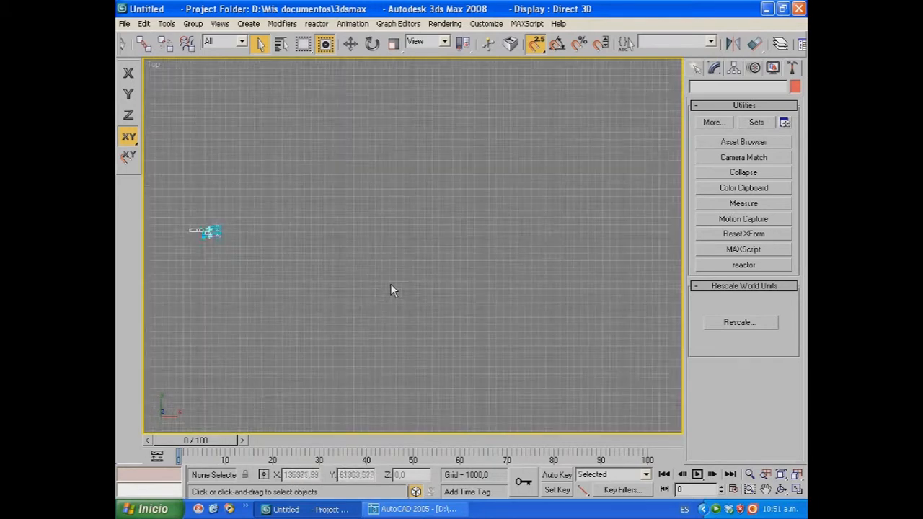
{"action": "scroll", "coordinate": [185, 238], "scroll_direction": "down", "scroll_amount": 5}
{"action": "middle_click_drag", "start_coordinate": [184, 237], "coordinate": [253, 215]}
{"action": "scroll", "coordinate": [297, 246], "scroll_direction": "up", "scroll_amount": 8}
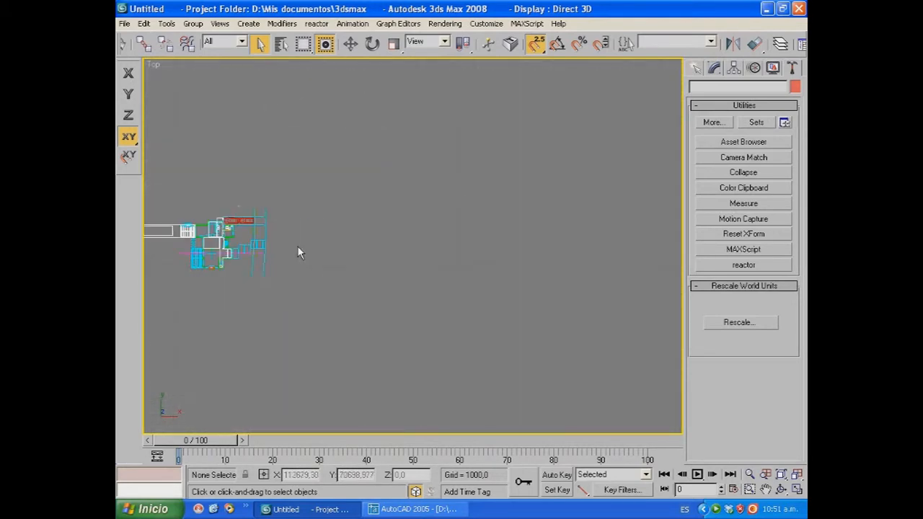
{"action": "scroll", "coordinate": [252, 273], "scroll_direction": "down", "scroll_amount": 4}
{"action": "scroll", "coordinate": [375, 281], "scroll_direction": "up", "scroll_amount": 7}
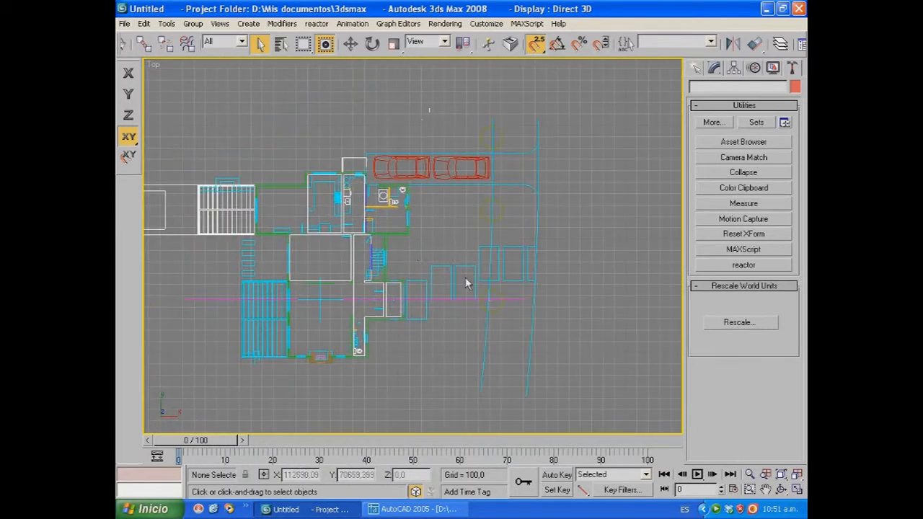
{"action": "scroll", "coordinate": [389, 259], "scroll_direction": "up", "scroll_amount": 4}
{"action": "middle_click_drag", "start_coordinate": [369, 243], "coordinate": [414, 291]}
{"action": "scroll", "coordinate": [414, 291], "scroll_direction": "down", "scroll_amount": 2}
{"action": "scroll", "coordinate": [435, 269], "scroll_direction": "up", "scroll_amount": 2}
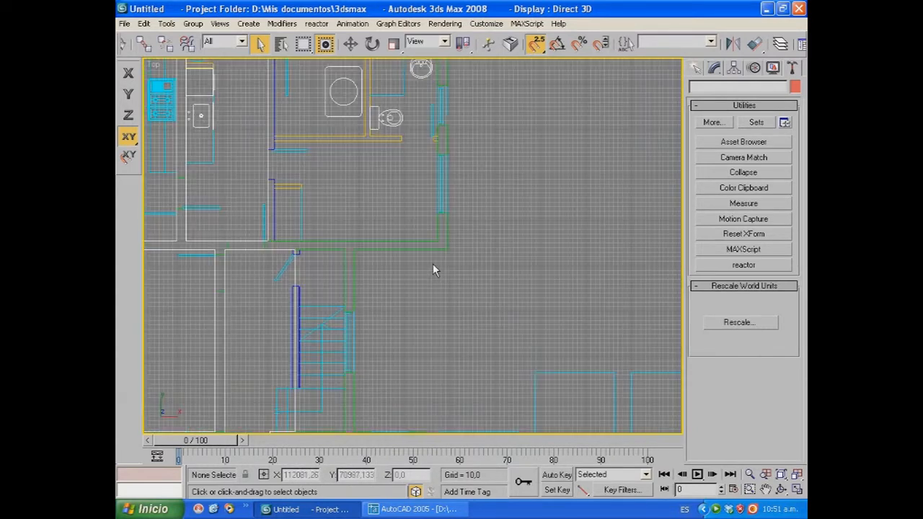
- Measure the horizontal wall from the corner beside the staircase to the building's outer corner with a Tape helper, and delete the helper
{"action": "left_click", "coordinate": [696, 68]}
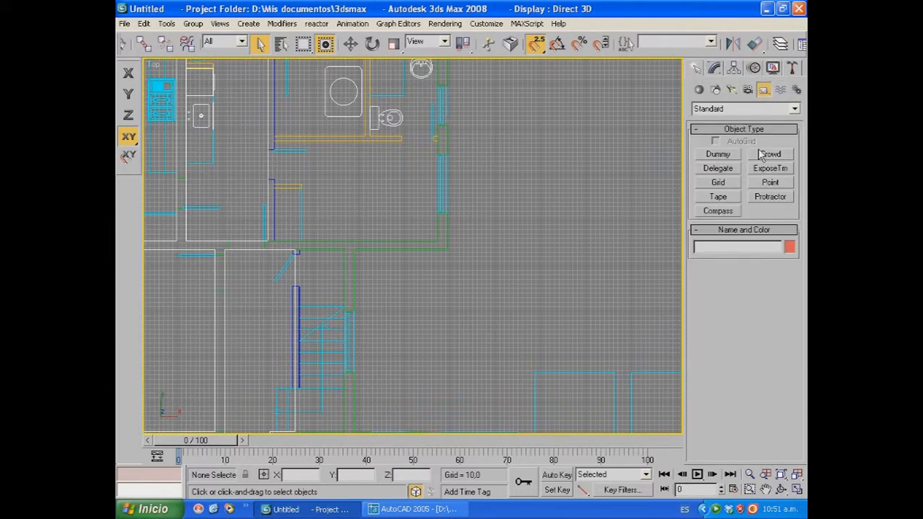
{"action": "left_click", "coordinate": [719, 197]}
{"action": "middle_click_drag", "start_coordinate": [410, 282], "coordinate": [408, 302]}
{"action": "scroll", "coordinate": [409, 301], "scroll_direction": "up", "scroll_amount": 2}
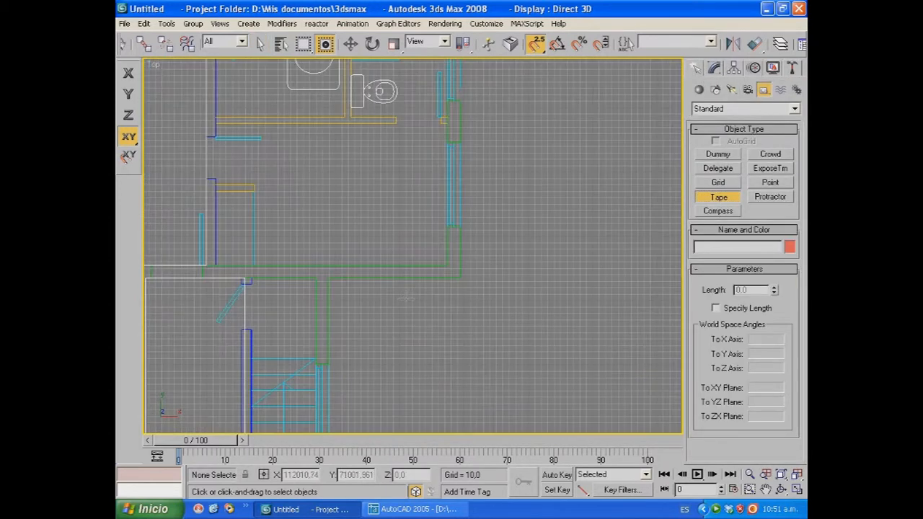
{"action": "scroll", "coordinate": [364, 296], "scroll_direction": "up", "scroll_amount": 2}
{"action": "left_click_drag", "start_coordinate": [294, 292], "coordinate": [480, 291]}
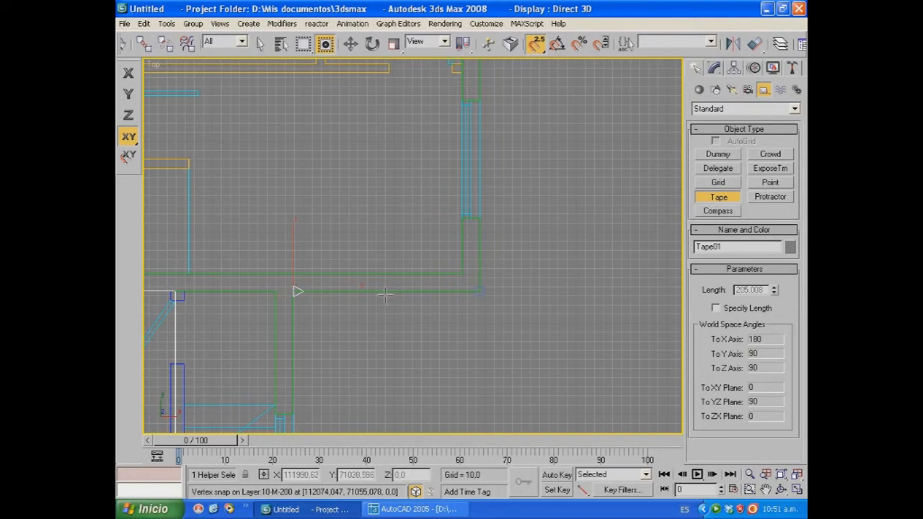
{"action": "key", "text": "Delete"}
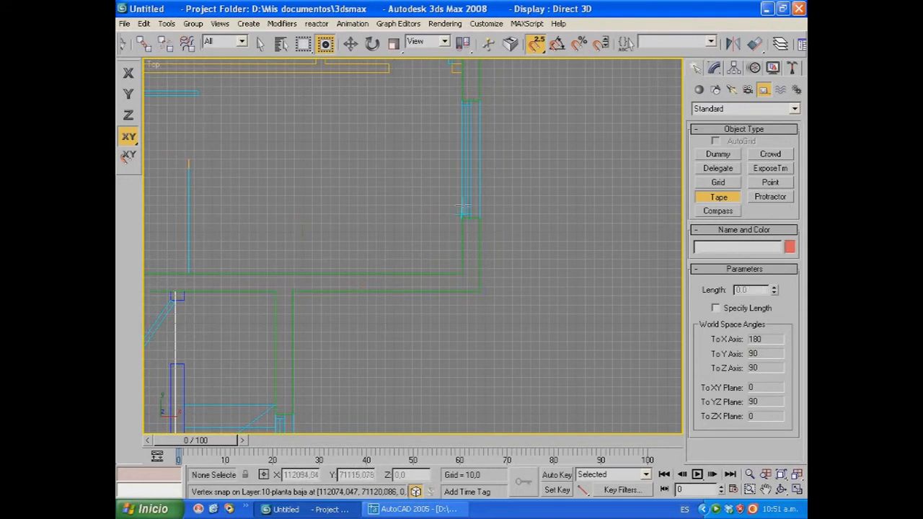
{"action": "left_click", "coordinate": [261, 43]}
- Start a new scene with the New All option, discarding the rescaled floor plan
{"action": "scroll", "coordinate": [366, 119], "scroll_direction": "down", "scroll_amount": 6}
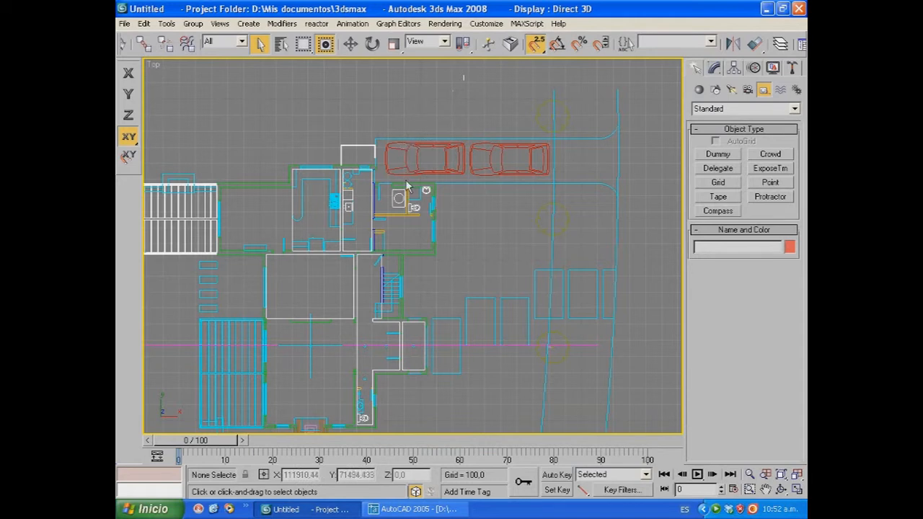
{"action": "middle_click_drag", "start_coordinate": [392, 198], "coordinate": [415, 184]}
{"action": "scroll", "coordinate": [419, 177], "scroll_direction": "down", "scroll_amount": 5}
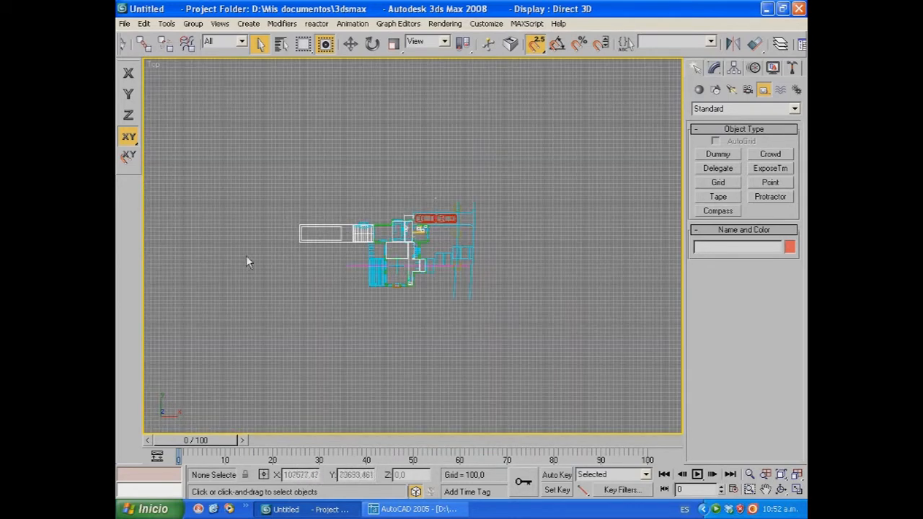
{"action": "left_click", "coordinate": [124, 23]}
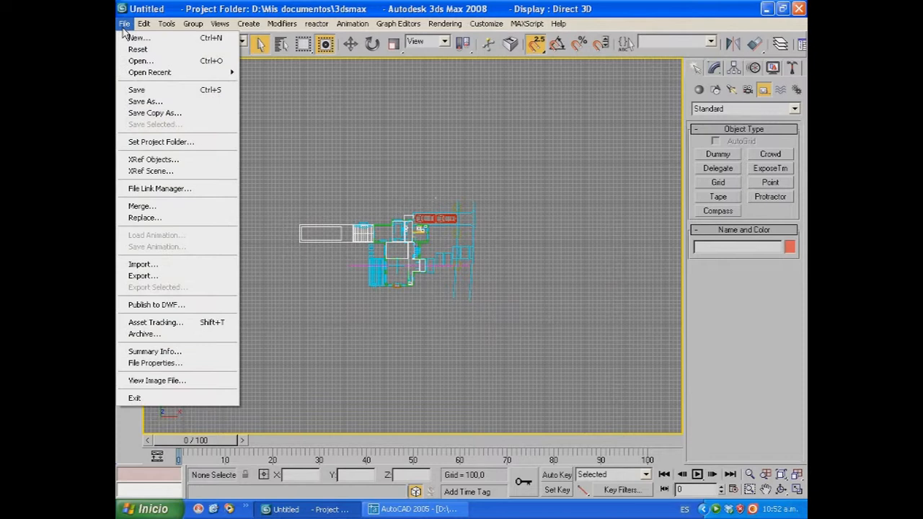
{"action": "left_click", "coordinate": [133, 39]}
{"action": "left_click", "coordinate": [452, 296]}
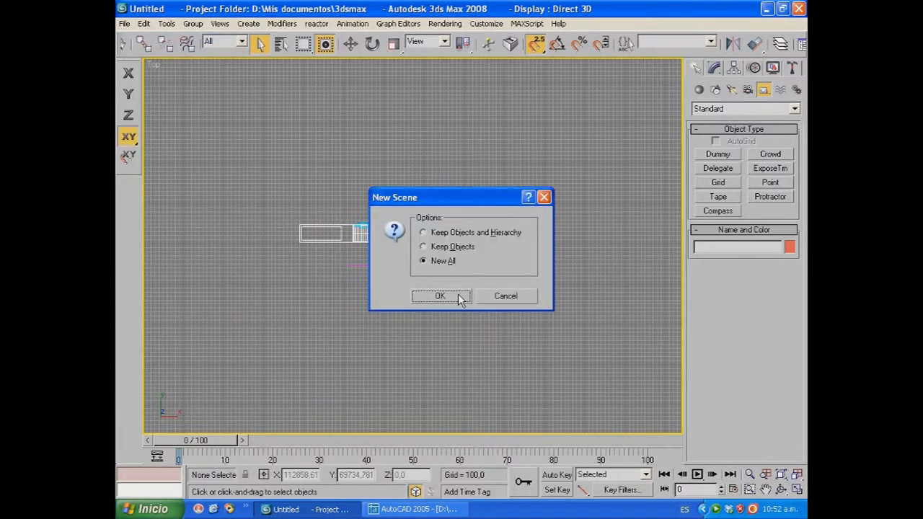
{"action": "left_click", "coordinate": [442, 297]}
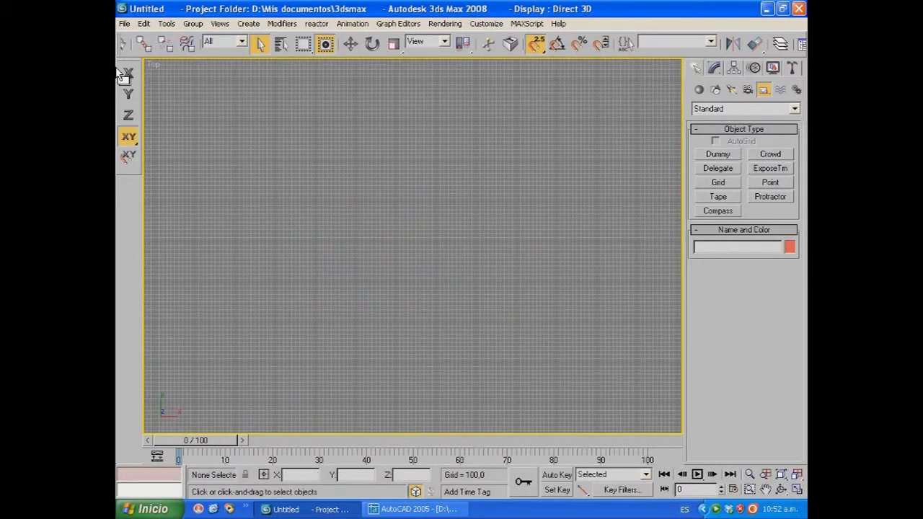
- Import planta baja.dwg into the empty scene, keeping the offered AutoCAD import options
{"action": "left_click", "coordinate": [124, 23]}
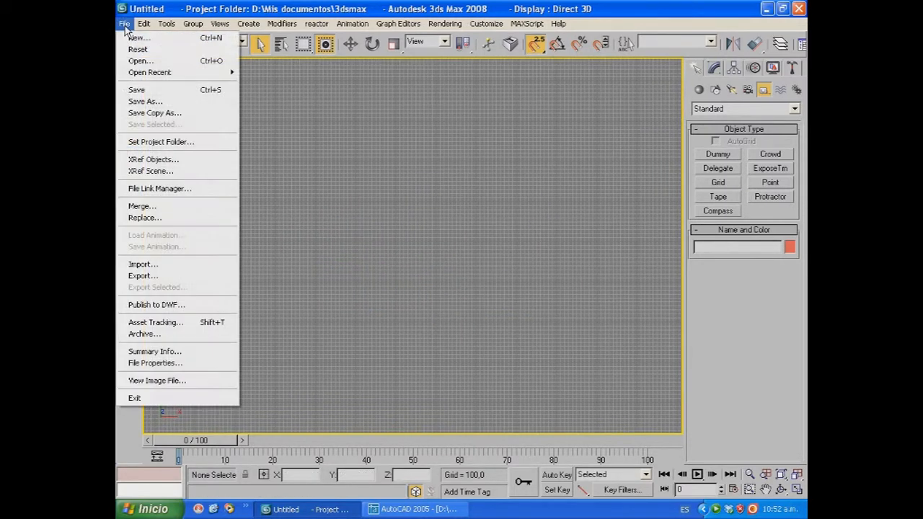
{"action": "left_click", "coordinate": [148, 264]}
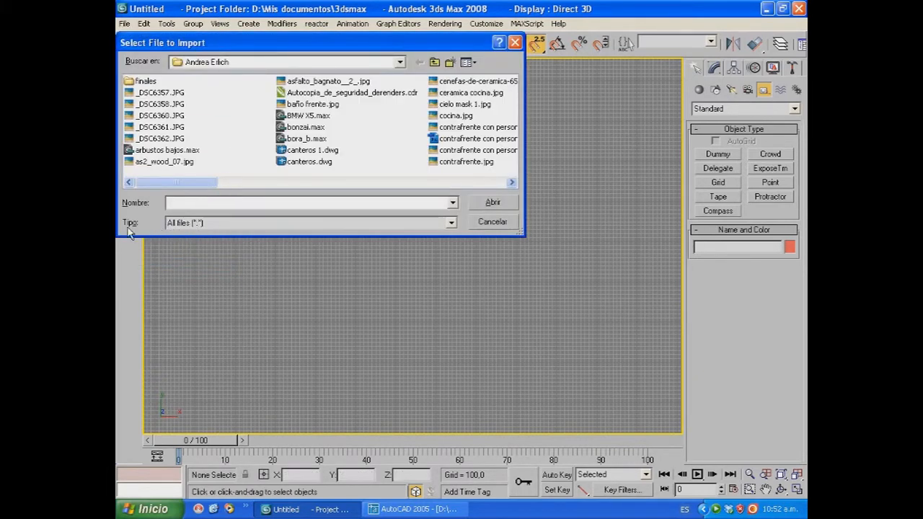
{"action": "left_click_drag", "start_coordinate": [176, 182], "coordinate": [466, 196]}
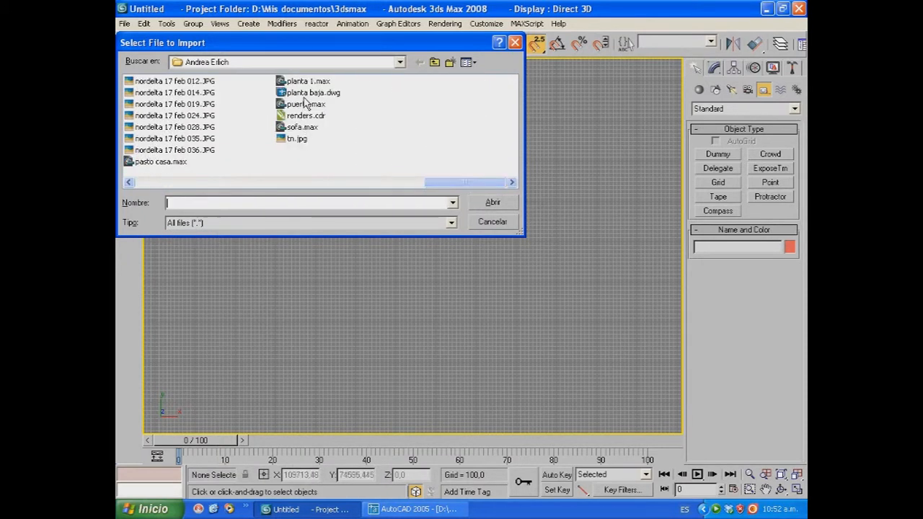
{"action": "left_click", "coordinate": [310, 92]}
{"action": "left_click", "coordinate": [493, 204]}
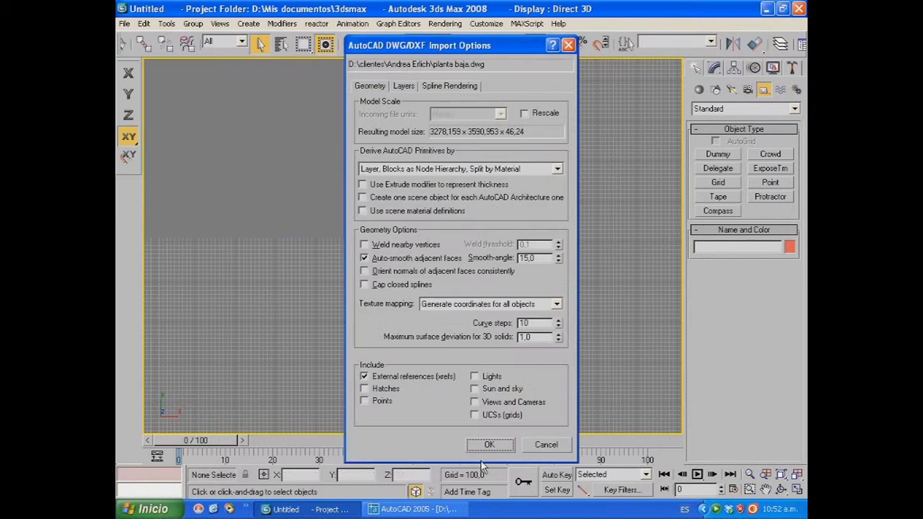
{"action": "left_click_drag", "start_coordinate": [494, 51], "coordinate": [488, 33]}
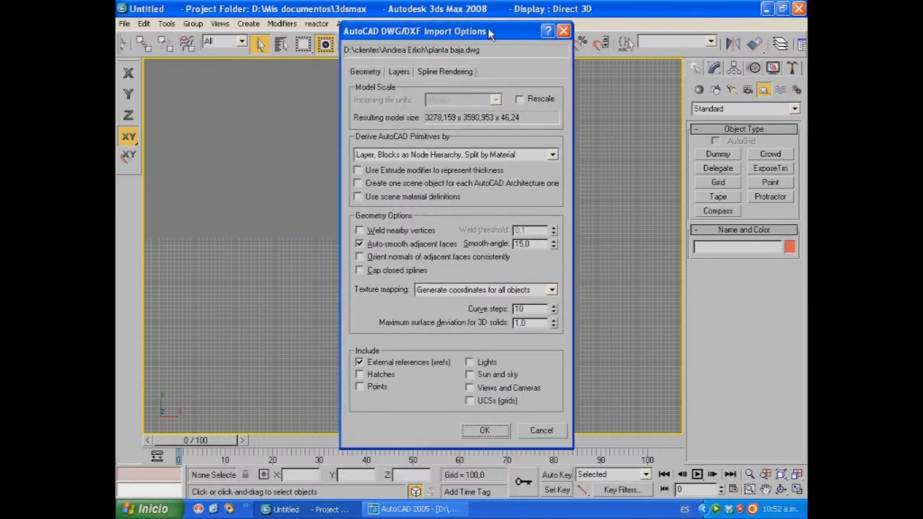
{"action": "left_click", "coordinate": [483, 428]}
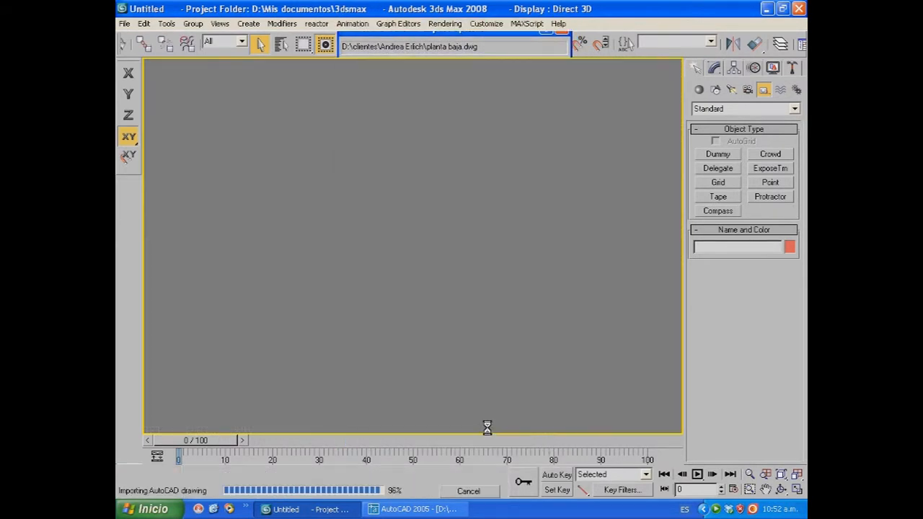
- Examine the imported floor plan in the Top viewport and check which lines belong to the wall layer's shape
{"action": "middle_click_drag", "start_coordinate": [282, 200], "coordinate": [372, 249]}
{"action": "scroll", "coordinate": [372, 249], "scroll_direction": "up", "scroll_amount": 2}
{"action": "scroll", "coordinate": [361, 249], "scroll_direction": "up", "scroll_amount": 2}
{"action": "scroll", "coordinate": [221, 243], "scroll_direction": "up", "scroll_amount": 2}
{"action": "middle_click_drag", "start_coordinate": [221, 243], "coordinate": [419, 276]}
{"action": "scroll", "coordinate": [248, 233], "scroll_direction": "up", "scroll_amount": 2}
{"action": "scroll", "coordinate": [362, 280], "scroll_direction": "down", "scroll_amount": 3}
{"action": "scroll", "coordinate": [322, 281], "scroll_direction": "up", "scroll_amount": 2}
{"action": "scroll", "coordinate": [394, 281], "scroll_direction": "up", "scroll_amount": 1}
{"action": "scroll", "coordinate": [358, 292], "scroll_direction": "up", "scroll_amount": 1}
{"action": "scroll", "coordinate": [451, 214], "scroll_direction": "up", "scroll_amount": 2}
{"action": "middle_click_drag", "start_coordinate": [452, 214], "coordinate": [520, 188]}
{"action": "middle_click_drag", "start_coordinate": [396, 267], "coordinate": [431, 205]}
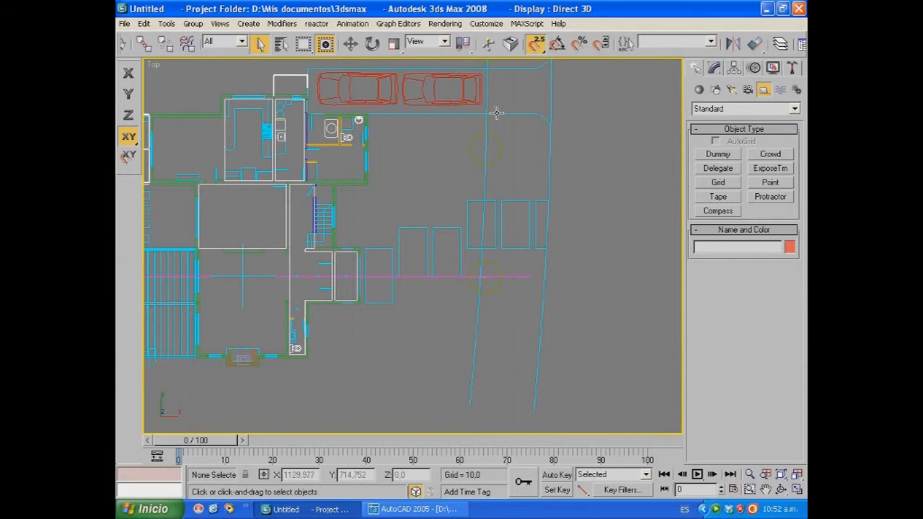
{"action": "left_click", "coordinate": [199, 115]}
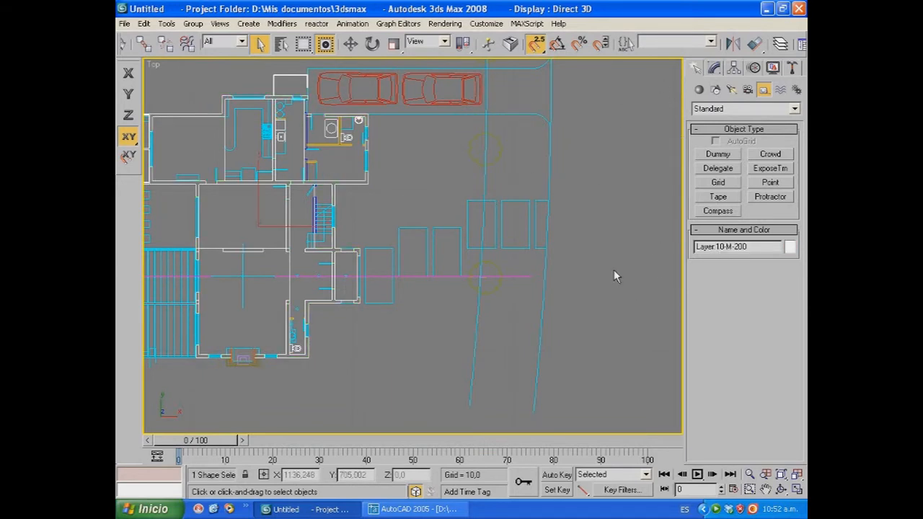
{"action": "left_click", "coordinate": [436, 181]}
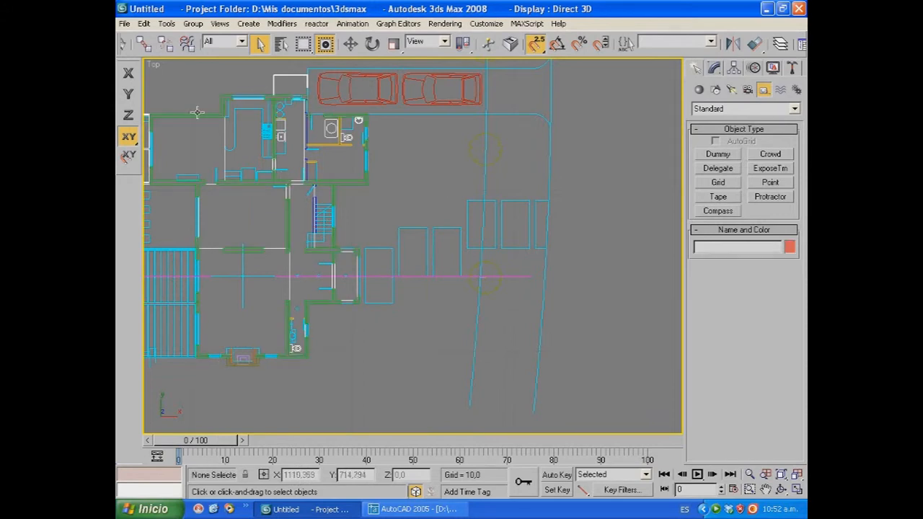
{"action": "middle_click_drag", "start_coordinate": [226, 146], "coordinate": [342, 165]}
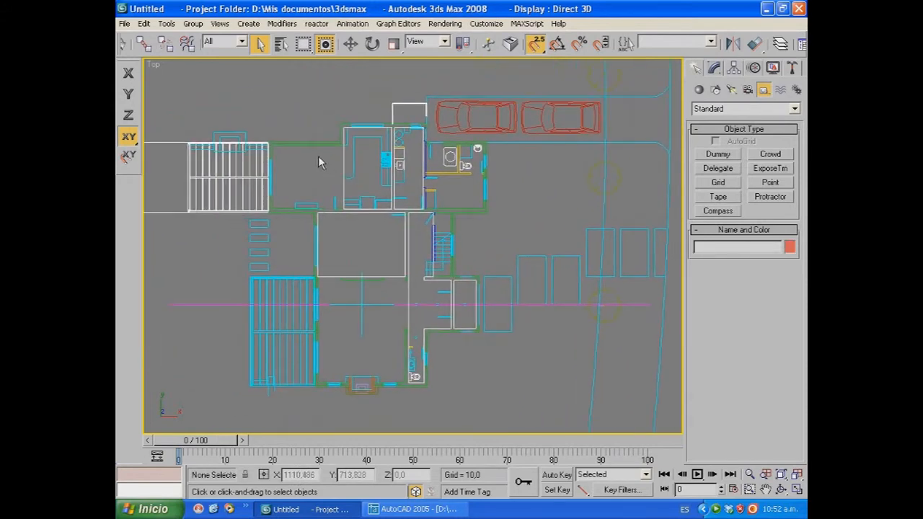
- Clone the wall layer's shape about 40 units along X, into the empty area beside the floor plan
{"action": "left_click", "coordinate": [319, 142]}
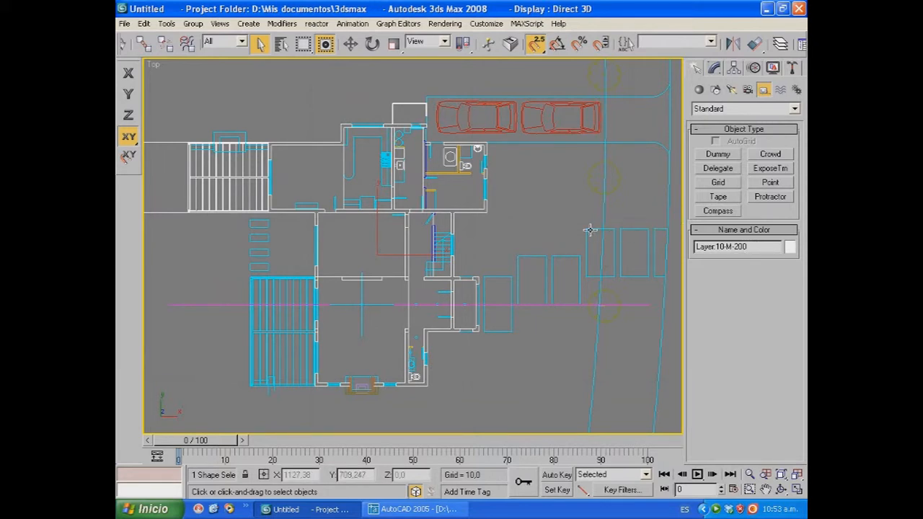
{"action": "middle_click_drag", "start_coordinate": [508, 198], "coordinate": [494, 198]}
{"action": "scroll", "coordinate": [494, 198], "scroll_direction": "down", "scroll_amount": 4}
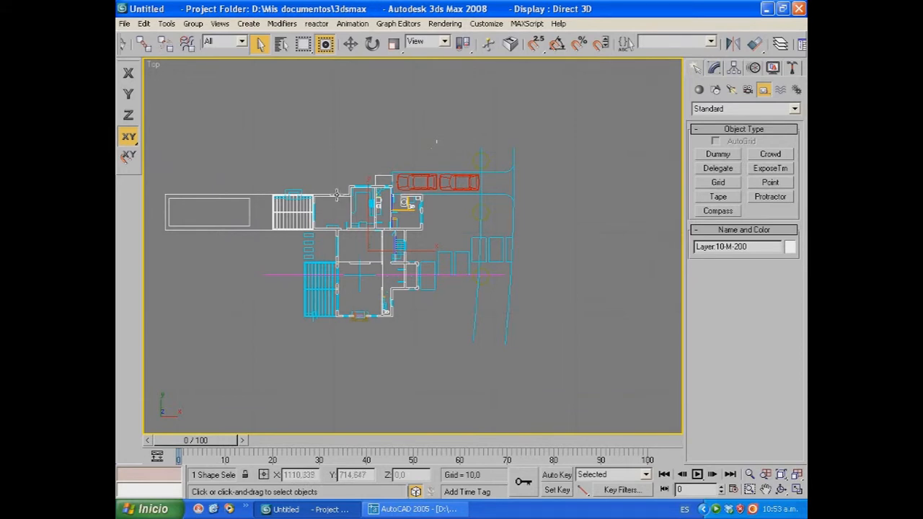
{"action": "left_click", "coordinate": [350, 44]}
{"action": "middle_click_drag", "start_coordinate": [448, 265], "coordinate": [282, 238]}
{"action": "left_click_drag", "start_coordinate": [257, 224], "coordinate": [559, 225], "text": "shift"}
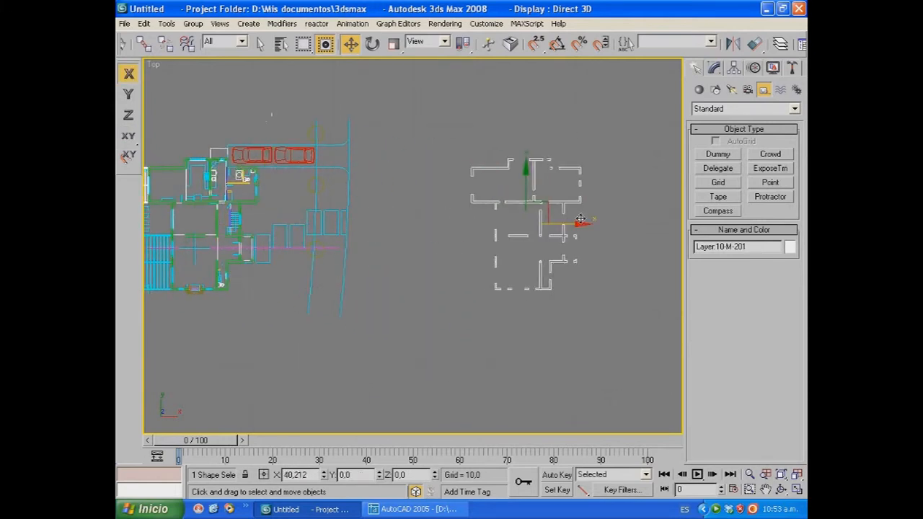
{"action": "left_click", "coordinate": [464, 314]}
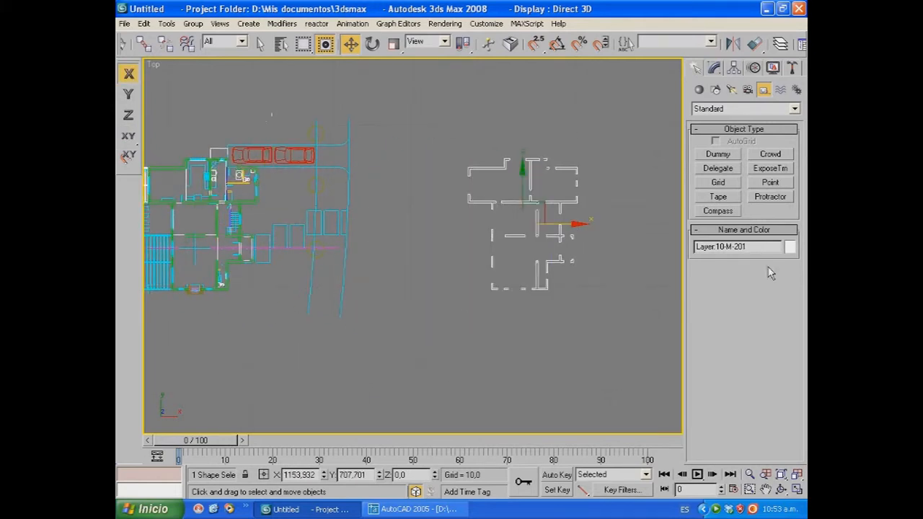
- Rename the cloned wall shape as muros and deselect it
{"action": "double_click", "coordinate": [758, 246]}
{"action": "type", "text": "muros"}
{"action": "left_click", "coordinate": [546, 178]}
- Apply an Extrude modifier to the muros shape with an amount of 2
{"action": "middle_click_drag", "start_coordinate": [545, 178], "coordinate": [450, 201]}
{"action": "scroll", "coordinate": [520, 179], "scroll_direction": "up", "scroll_amount": 3}
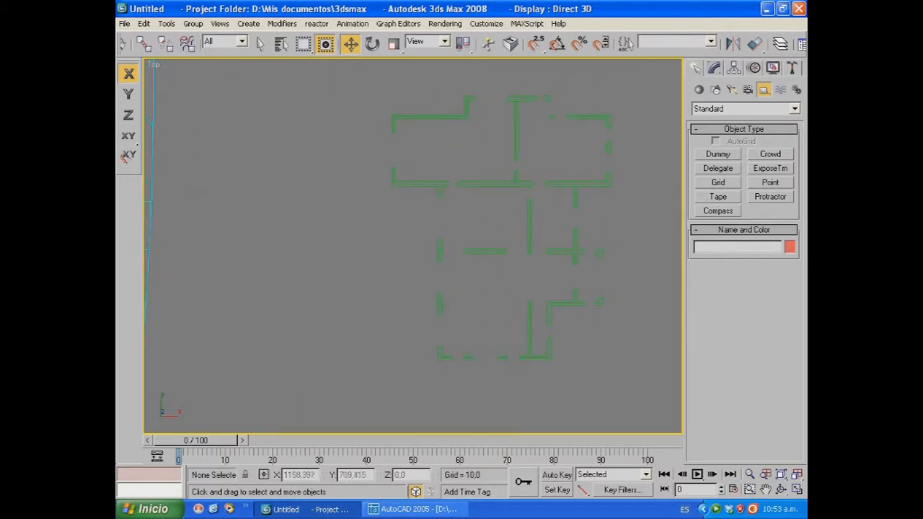
{"action": "left_click", "coordinate": [577, 199]}
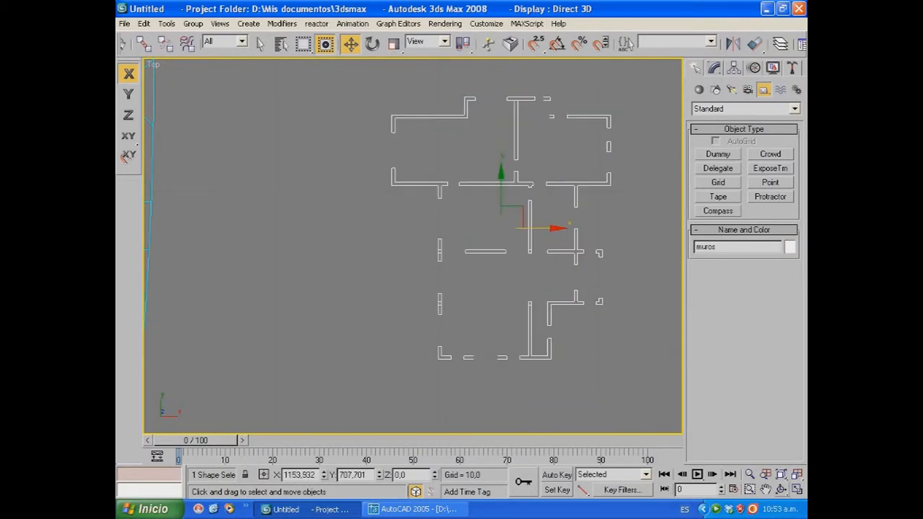
{"action": "left_click", "coordinate": [714, 68]}
{"action": "left_click", "coordinate": [743, 105]}
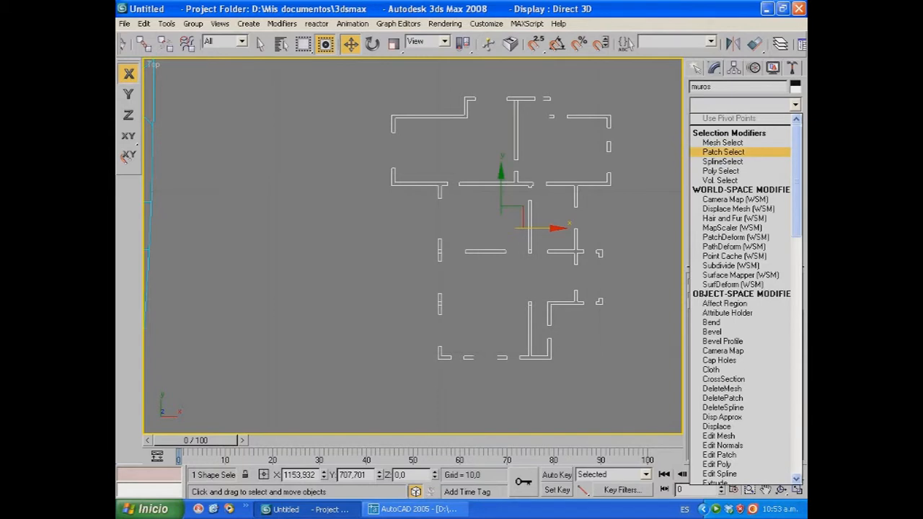
{"action": "key", "text": "e"}
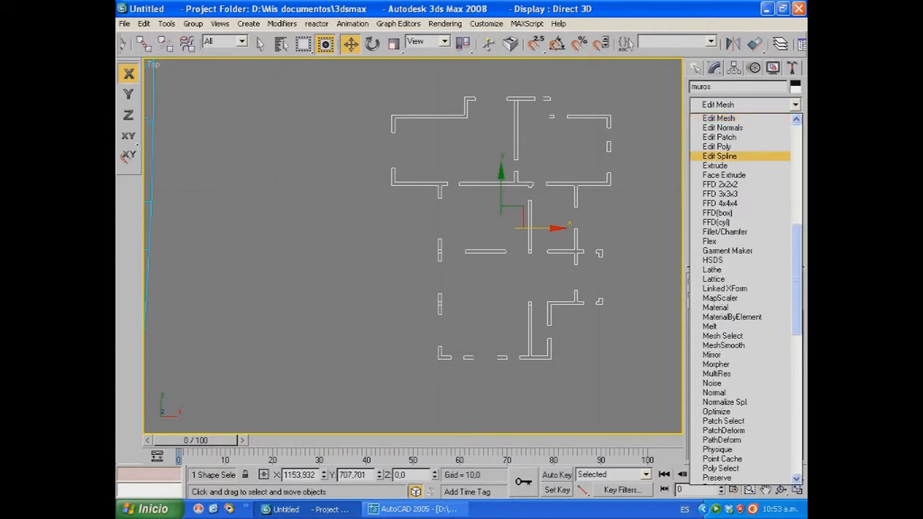
{"action": "left_click", "coordinate": [715, 165]}
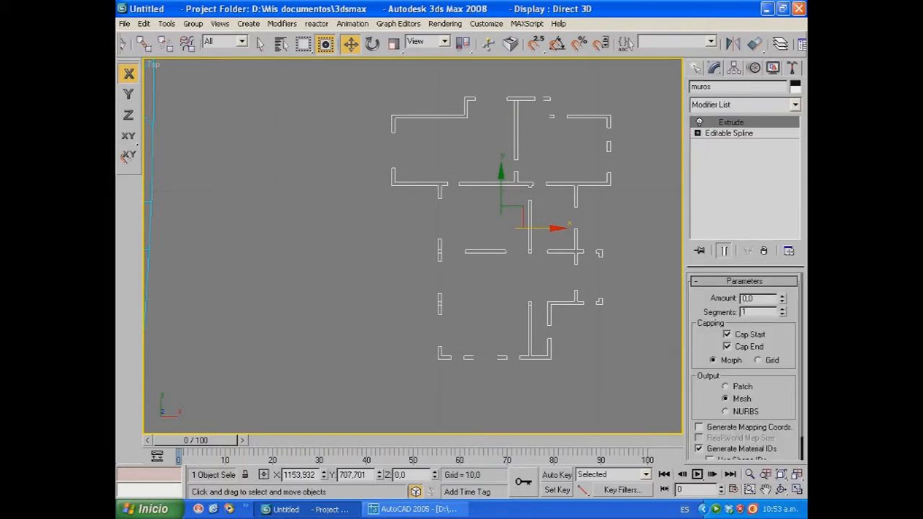
{"action": "double_click", "coordinate": [747, 298]}
{"action": "type", "text": "2"}
{"action": "key", "text": "Return"}
- Fit the extruded walls in all viewports and inspect them up close in the maximized Perspective viewport
{"action": "left_click", "coordinate": [797, 490]}
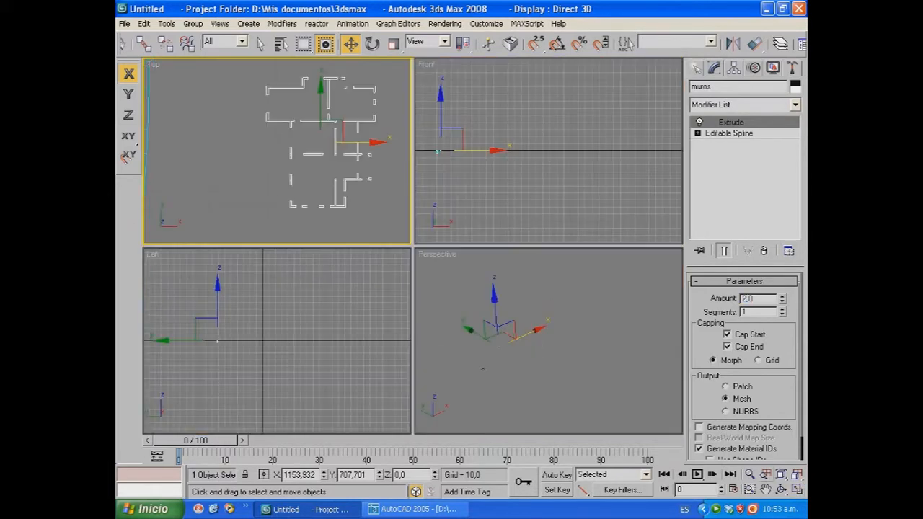
{"action": "key", "text": "ctrl+shift+z"}
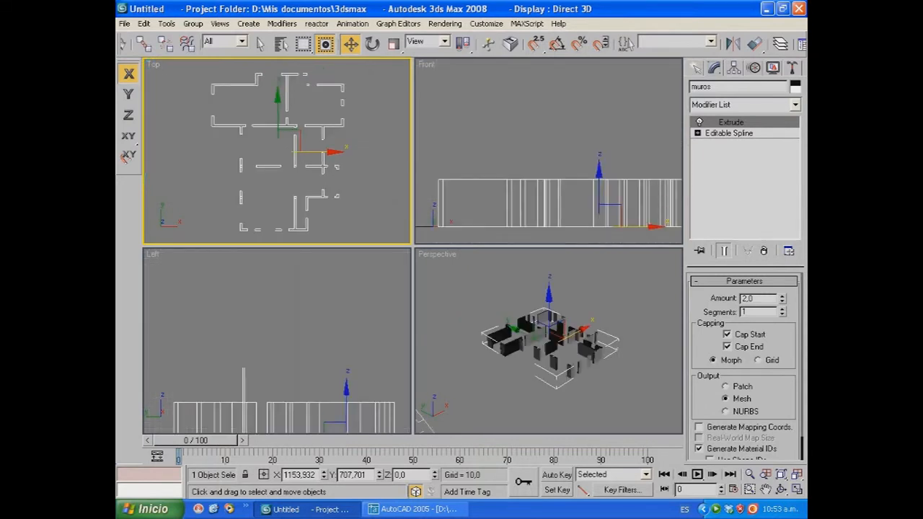
{"action": "right_click", "coordinate": [424, 424]}
{"action": "left_click", "coordinate": [797, 490]}
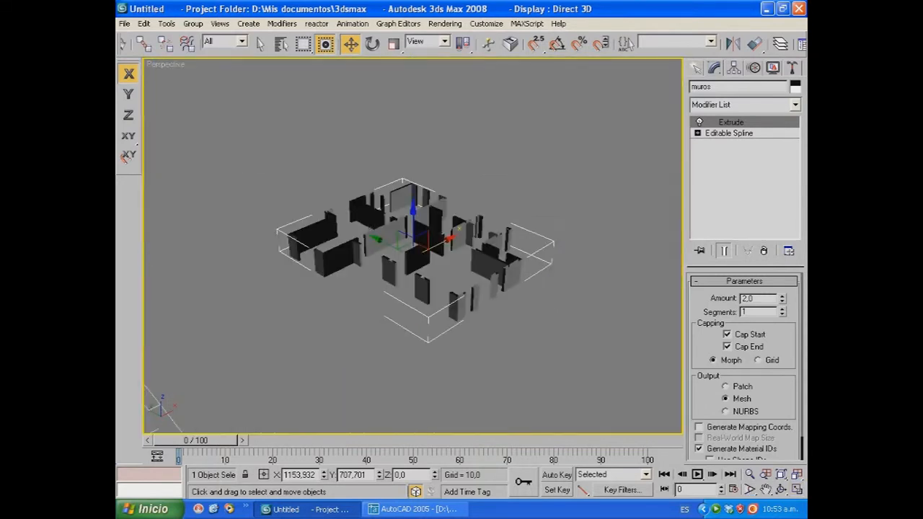
{"action": "middle_click_drag", "start_coordinate": [413, 274], "coordinate": [397, 206], "text": "alt"}
{"action": "scroll", "coordinate": [413, 246], "scroll_direction": "up", "scroll_amount": 5}
{"action": "middle_click_drag", "start_coordinate": [413, 246], "coordinate": [393, 266], "text": "alt"}
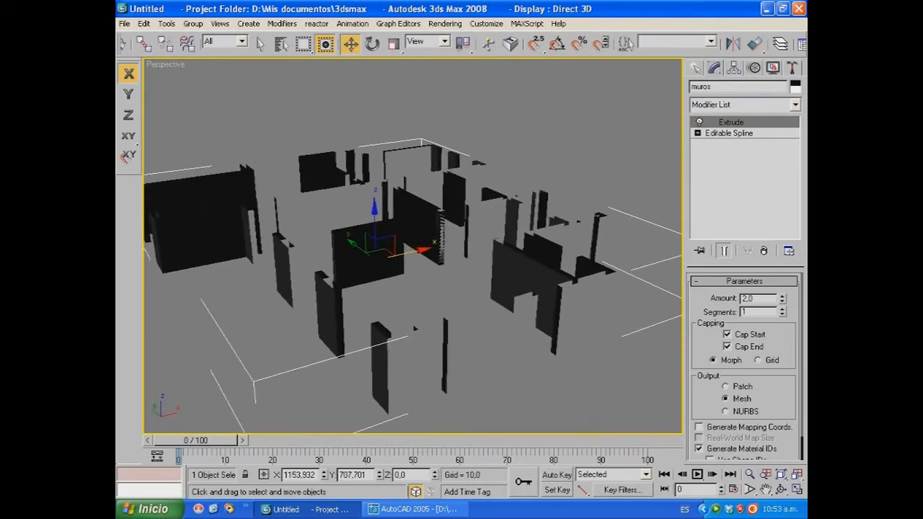
- Change the object color of the extruded walls to dark blue
{"action": "left_click", "coordinate": [796, 87]}
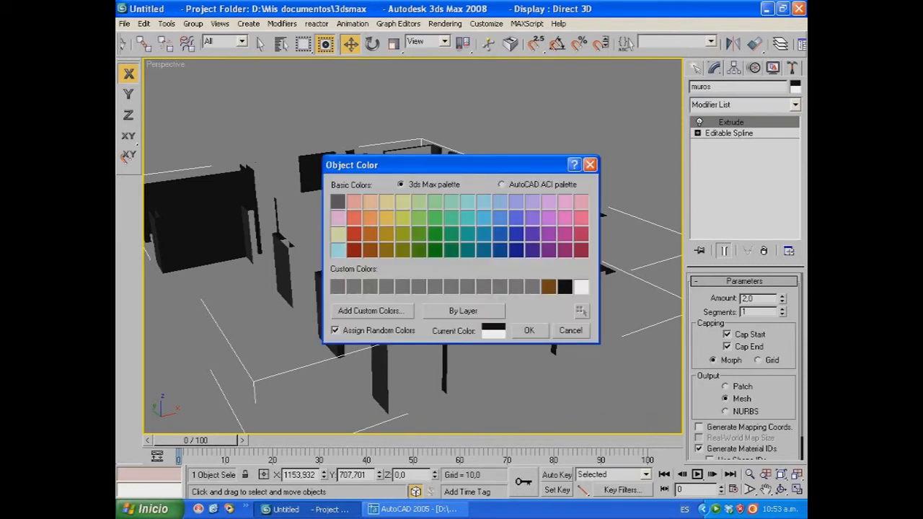
{"action": "left_click", "coordinate": [517, 235]}
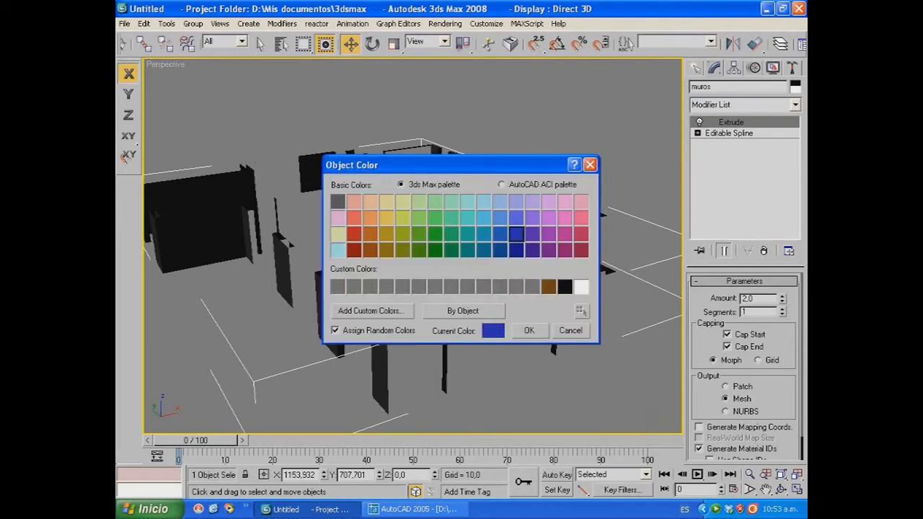
{"action": "left_click", "coordinate": [529, 330]}
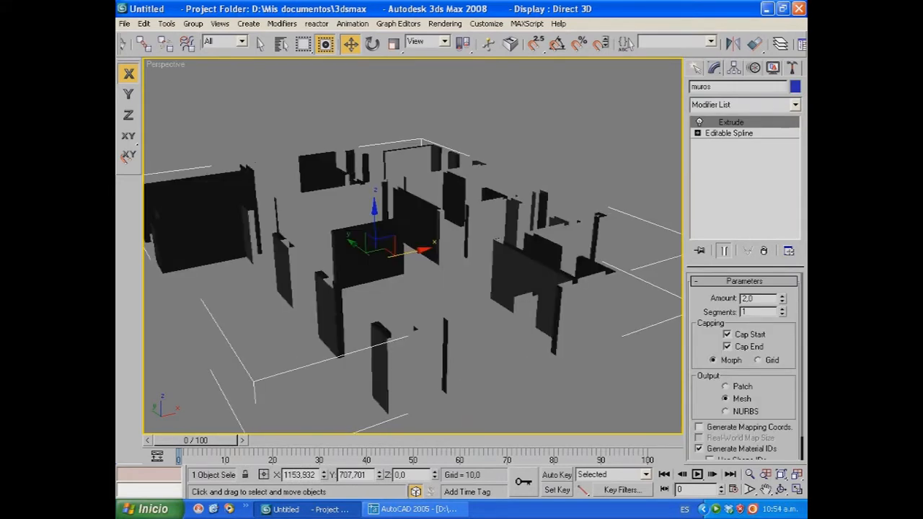
- Give the first material slot a saturated blue diffuse color, assign it to the muros walls and minimize the Material Editor
{"action": "left_click", "coordinate": [433, 296]}
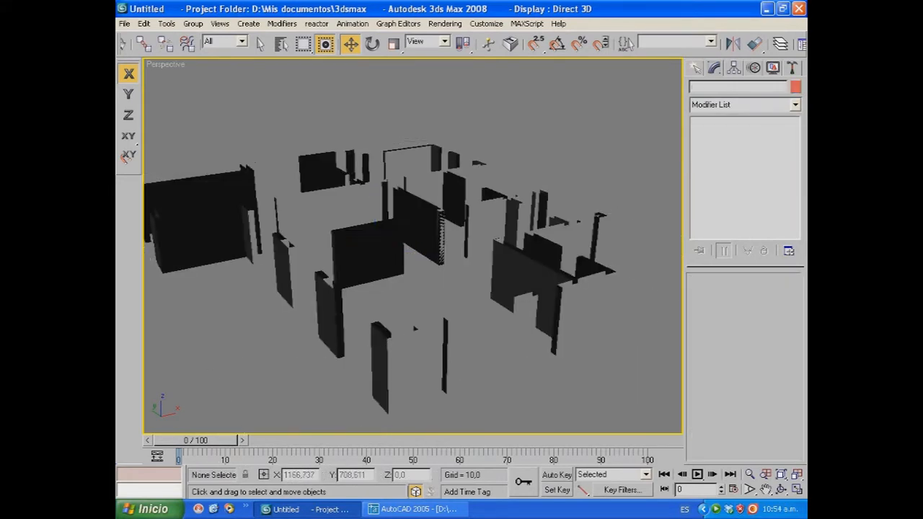
{"action": "scroll", "coordinate": [414, 247], "scroll_direction": "down", "scroll_amount": 5}
{"action": "left_click", "coordinate": [395, 249]}
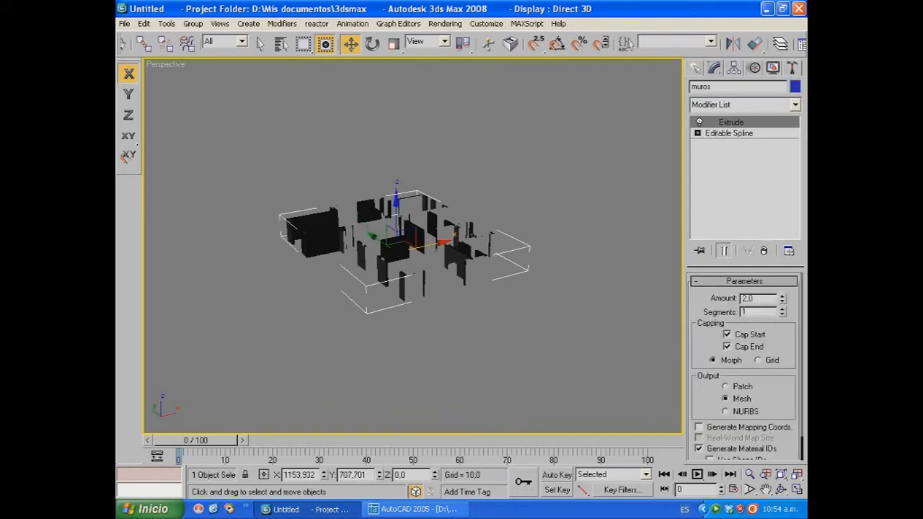
{"action": "mouse_move", "coordinate": [433, 248]}
{"action": "middle_mouse_down", "text": "alt"}
{"action": "mouse_move", "coordinate": [393, 267]}
{"action": "mouse_move", "coordinate": [325, 220]}
{"action": "mouse_move", "coordinate": [404, 285]}
{"action": "mouse_move", "coordinate": [415, 242]}
{"action": "mouse_move", "coordinate": [408, 281]}
{"action": "mouse_move", "coordinate": [444, 252]}
{"action": "mouse_move", "coordinate": [433, 256]}
{"action": "middle_mouse_up", "text": "alt"}
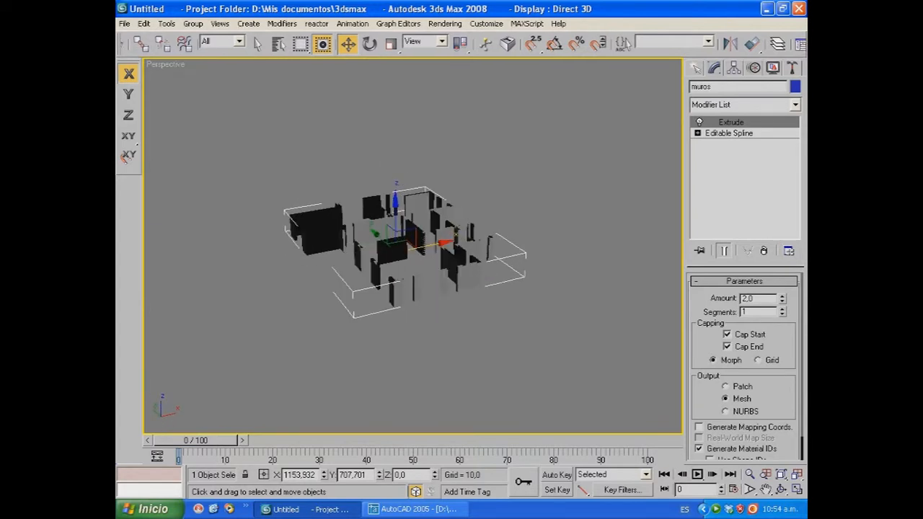
{"action": "left_click_drag", "start_coordinate": [629, 52], "coordinate": [471, 52]}
{"action": "left_click", "coordinate": [695, 45]}
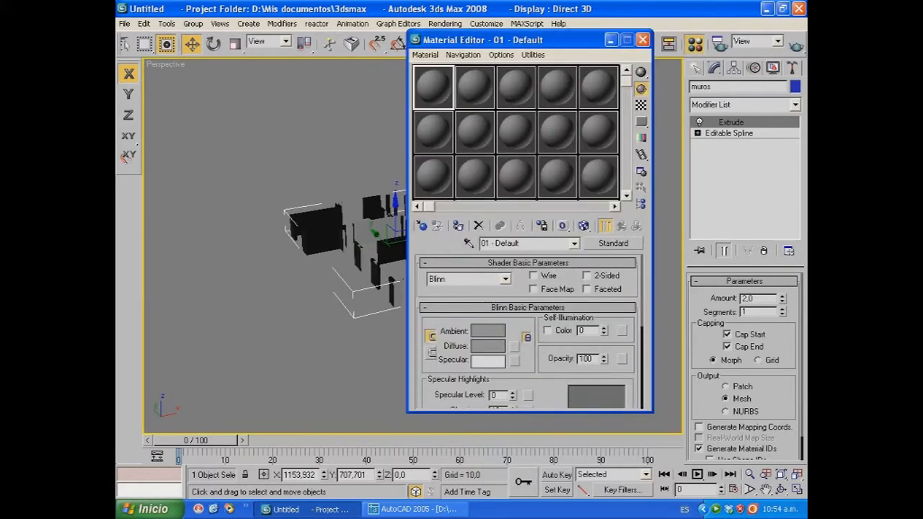
{"action": "left_click", "coordinate": [489, 346]}
{"action": "left_click", "coordinate": [459, 105]}
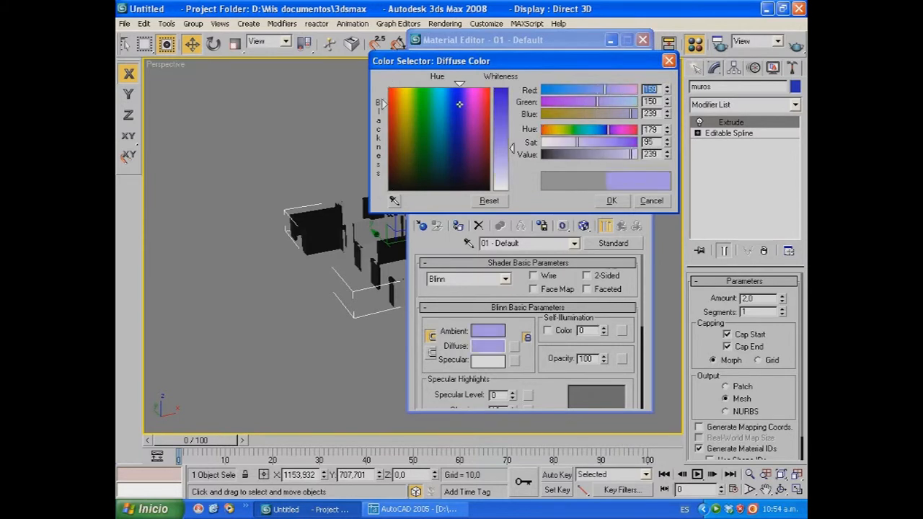
{"action": "left_click_drag", "start_coordinate": [512, 149], "coordinate": [513, 87]}
{"action": "left_click", "coordinate": [612, 200]}
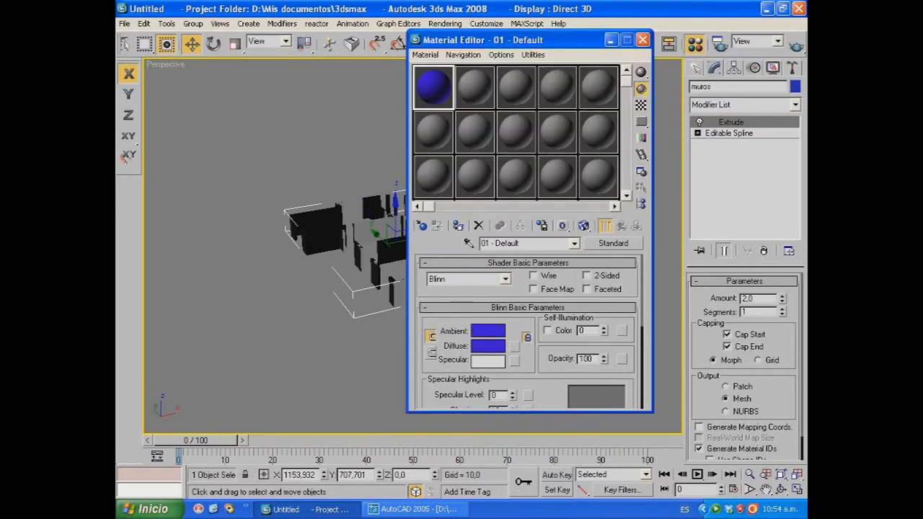
{"action": "left_click", "coordinate": [457, 226]}
{"action": "left_click", "coordinate": [611, 39]}
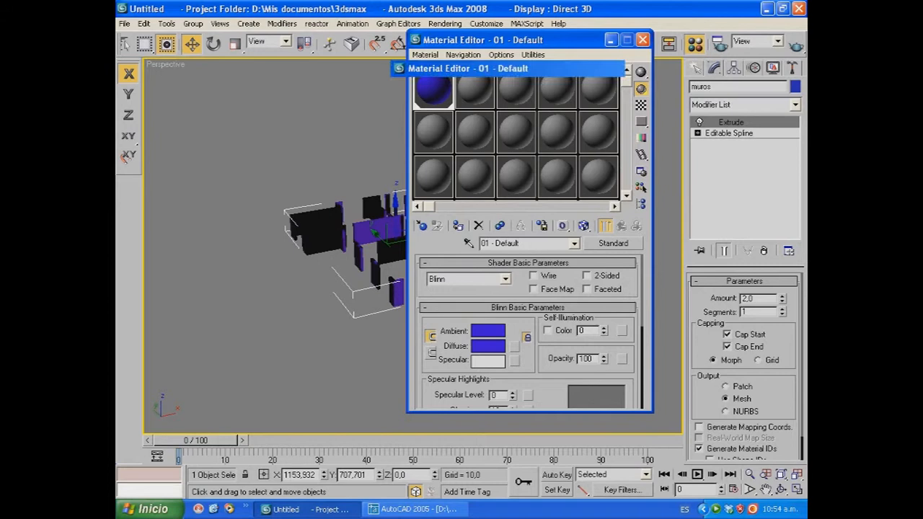
- Remove the Extrude modifier from the muros shape and maximize the Top viewport on the wall plan
{"action": "middle_click_drag", "start_coordinate": [447, 288], "coordinate": [429, 302], "text": "alt"}
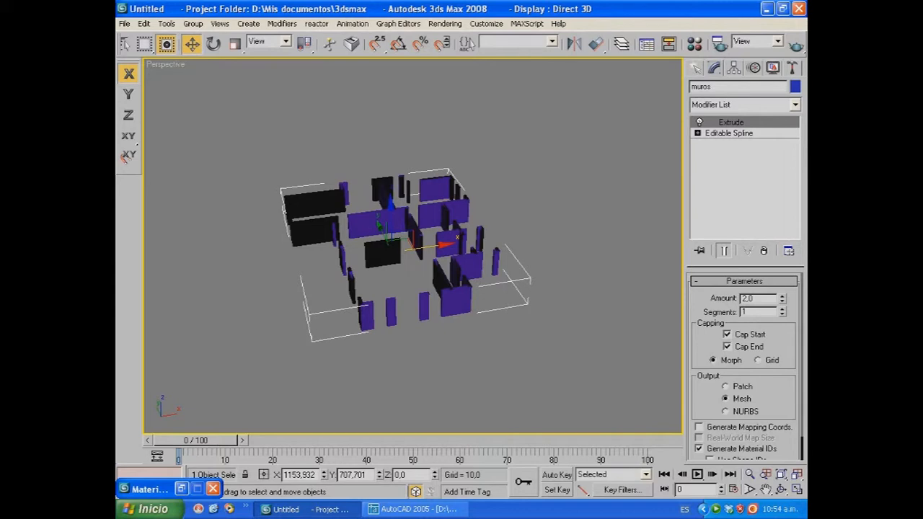
{"action": "middle_click_drag", "start_coordinate": [413, 288], "coordinate": [420, 226], "text": "alt"}
{"action": "scroll", "coordinate": [420, 227], "scroll_direction": "up", "scroll_amount": 5}
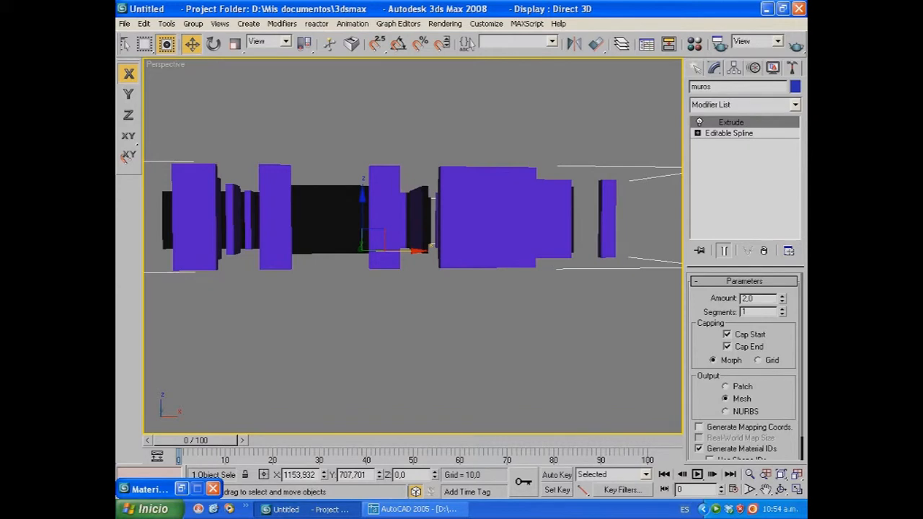
{"action": "middle_click_drag", "start_coordinate": [420, 226], "coordinate": [488, 255], "text": "alt"}
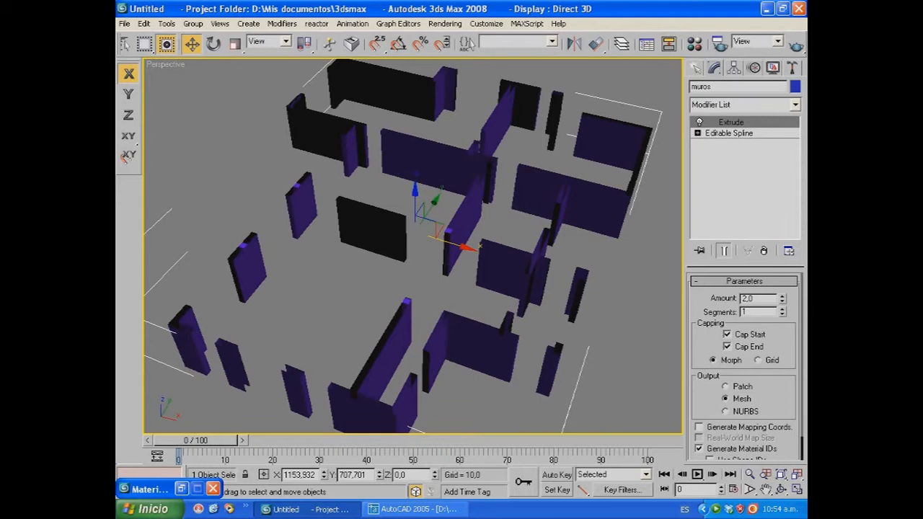
{"action": "left_click", "coordinate": [764, 250]}
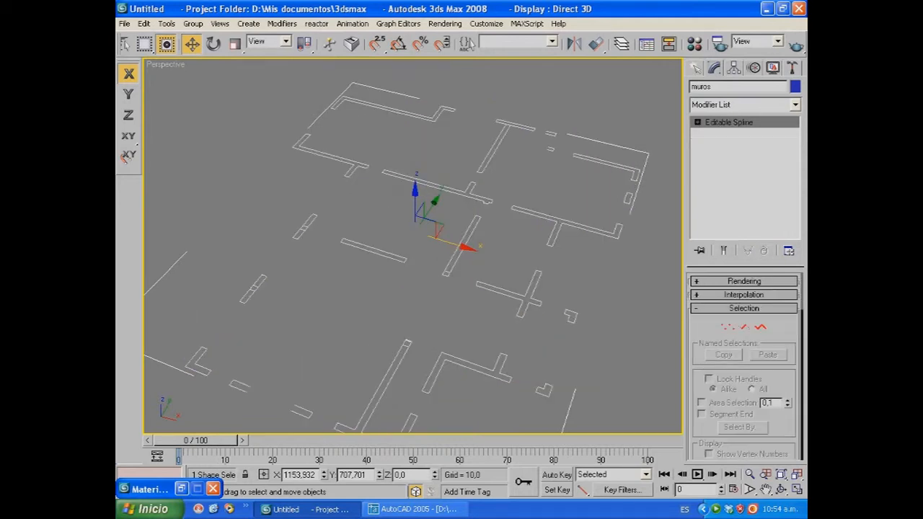
{"action": "left_click", "coordinate": [798, 489]}
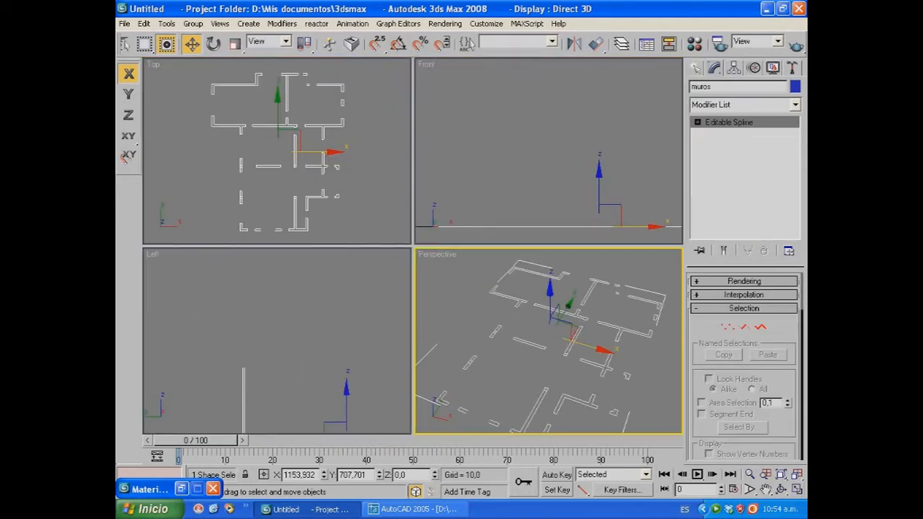
{"action": "right_click", "coordinate": [347, 180]}
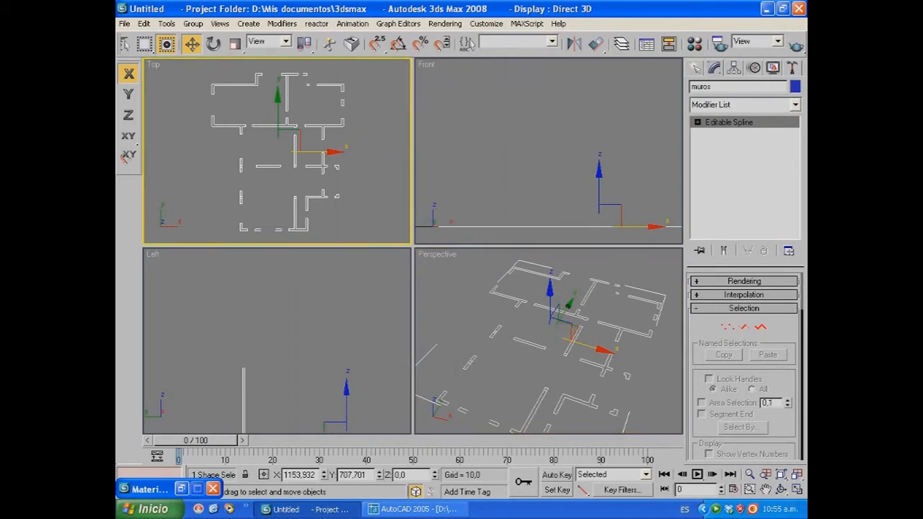
{"action": "left_click", "coordinate": [798, 489]}
{"action": "middle_click_drag", "start_coordinate": [432, 238], "coordinate": [396, 288]}
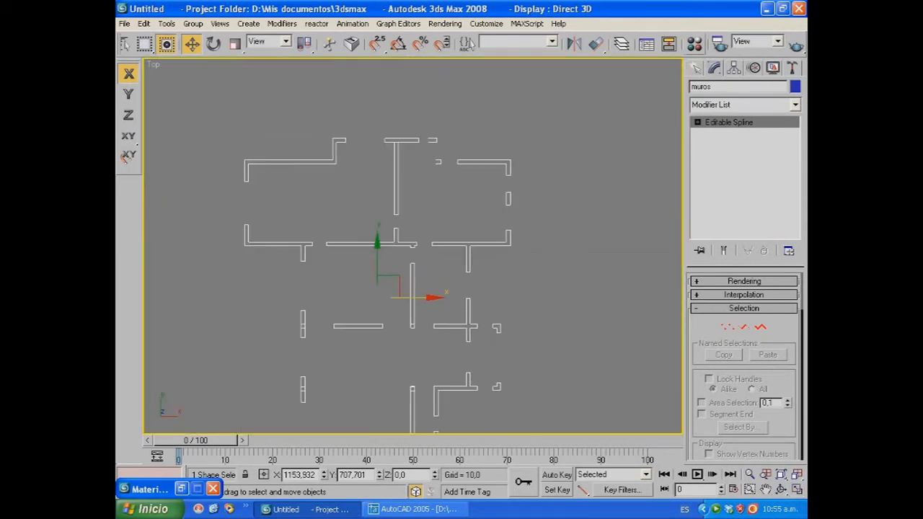
- Set the Line tool's drag type to Corner and turn on 2.5D snapping for tracing the plan
{"action": "left_click", "coordinate": [696, 68]}
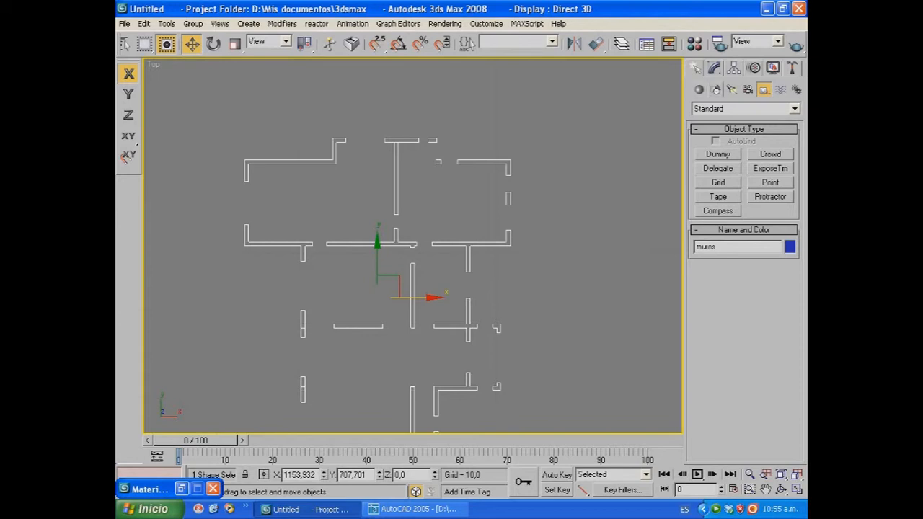
{"action": "left_click", "coordinate": [715, 89]}
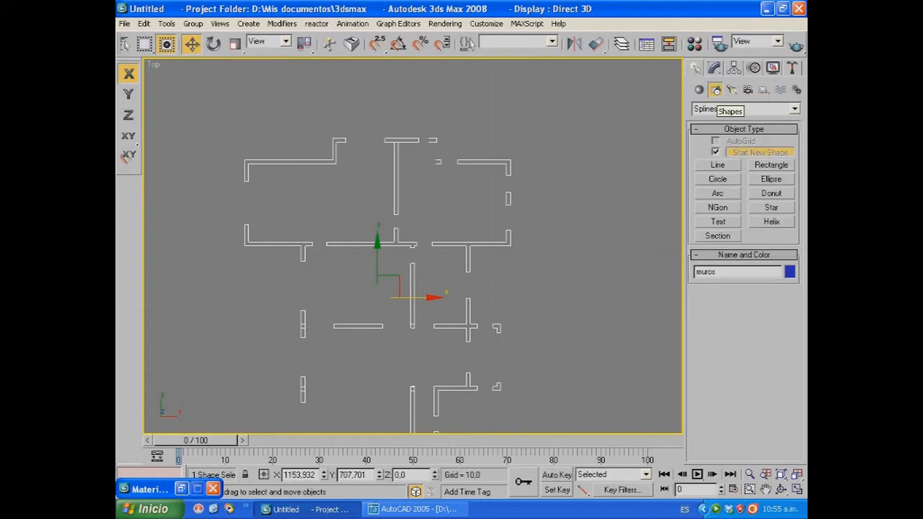
{"action": "left_click", "coordinate": [718, 165]}
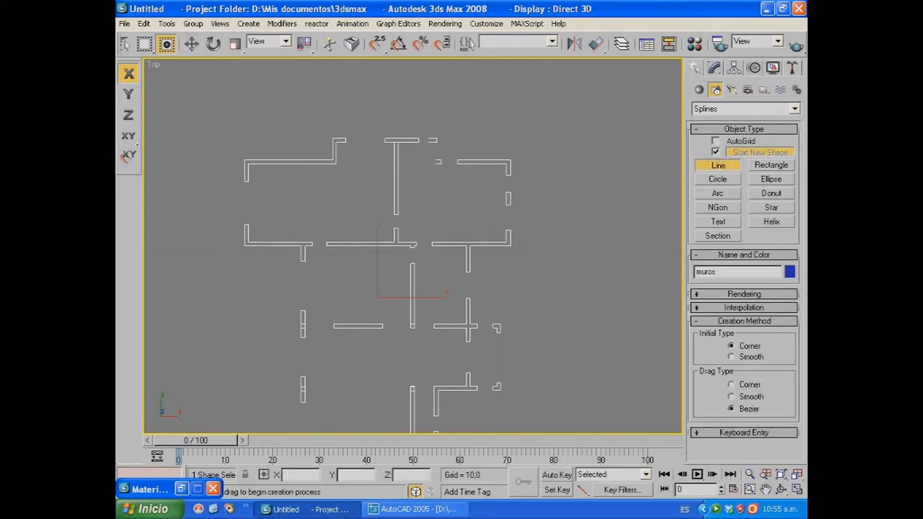
{"action": "left_click", "coordinate": [731, 384]}
{"action": "middle_click_drag", "start_coordinate": [433, 303], "coordinate": [438, 258]}
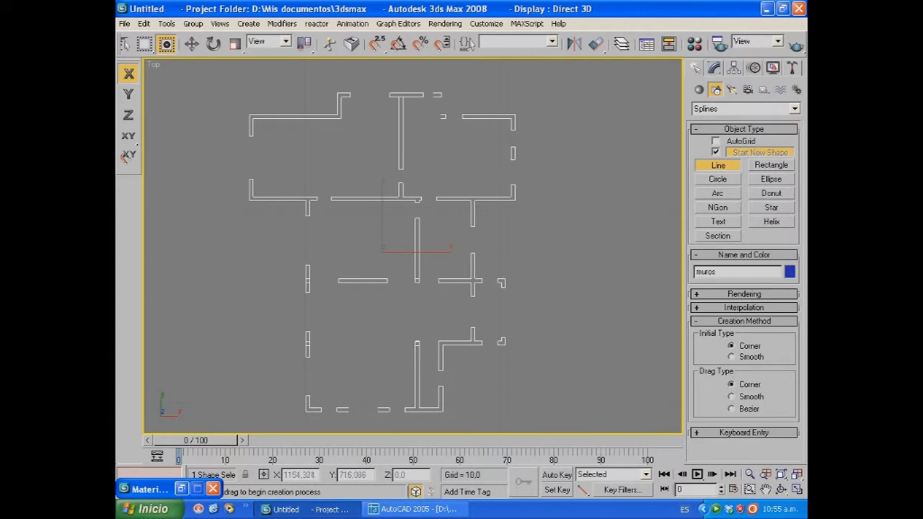
{"action": "key", "text": "s"}
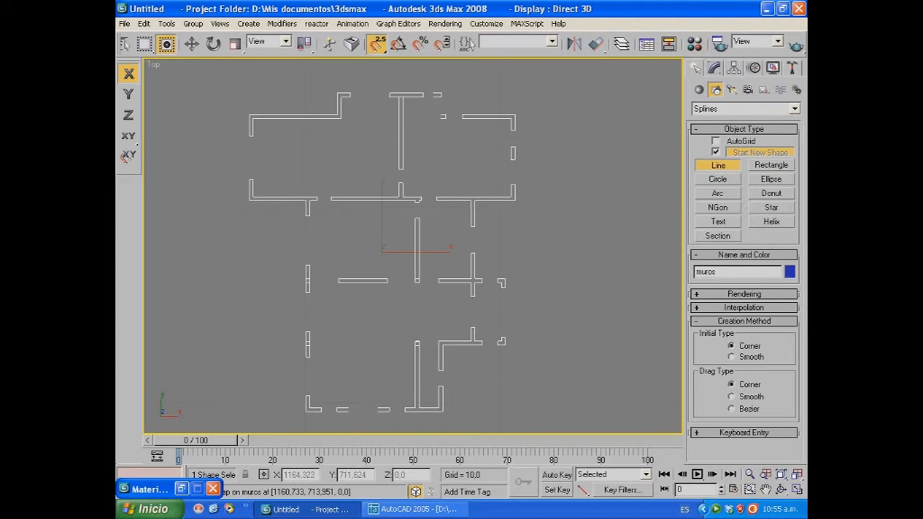
- Trace the outer perimeter of the floor plan corner by corner with the Line tool and close the spline
{"action": "left_click", "coordinate": [514, 200]}
{"action": "left_click", "coordinate": [514, 115]}
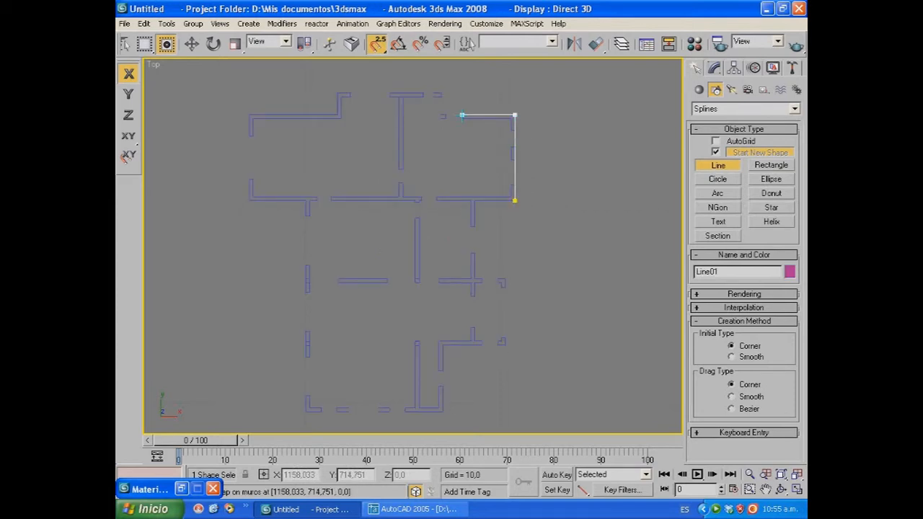
{"action": "left_click", "coordinate": [441, 116]}
{"action": "left_click", "coordinate": [441, 94]}
{"action": "left_click", "coordinate": [337, 94]}
{"action": "left_click", "coordinate": [337, 116]}
{"action": "left_click", "coordinate": [249, 115]}
{"action": "left_click", "coordinate": [249, 201]}
{"action": "left_click", "coordinate": [306, 201]}
{"action": "left_click", "coordinate": [306, 411]}
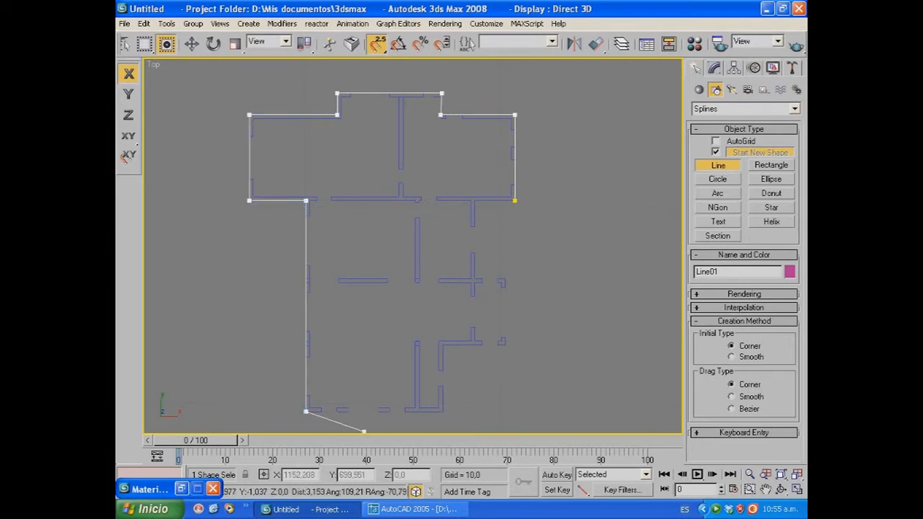
{"action": "left_click", "coordinate": [442, 411]}
{"action": "left_click", "coordinate": [442, 346]}
{"action": "left_click", "coordinate": [505, 346]}
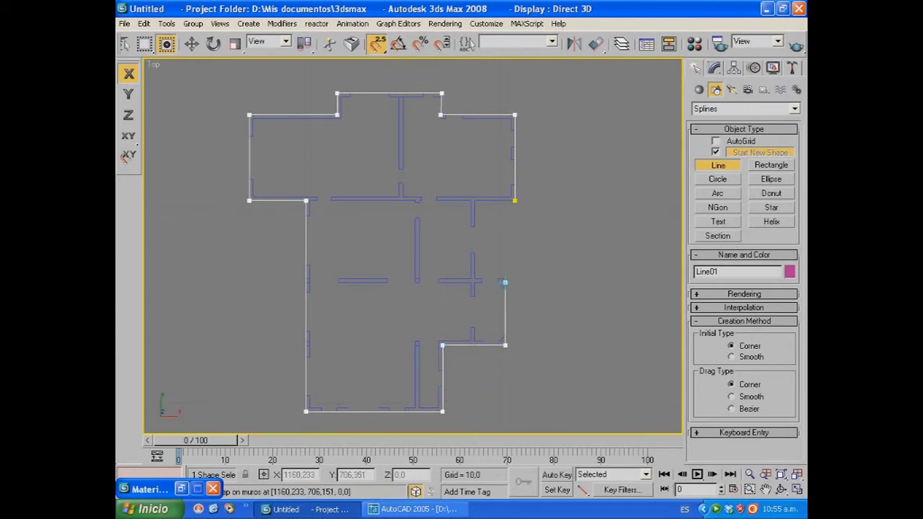
{"action": "left_click", "coordinate": [505, 279]}
{"action": "left_click", "coordinate": [474, 278]}
{"action": "left_click", "coordinate": [474, 201]}
{"action": "left_click", "coordinate": [514, 200]}
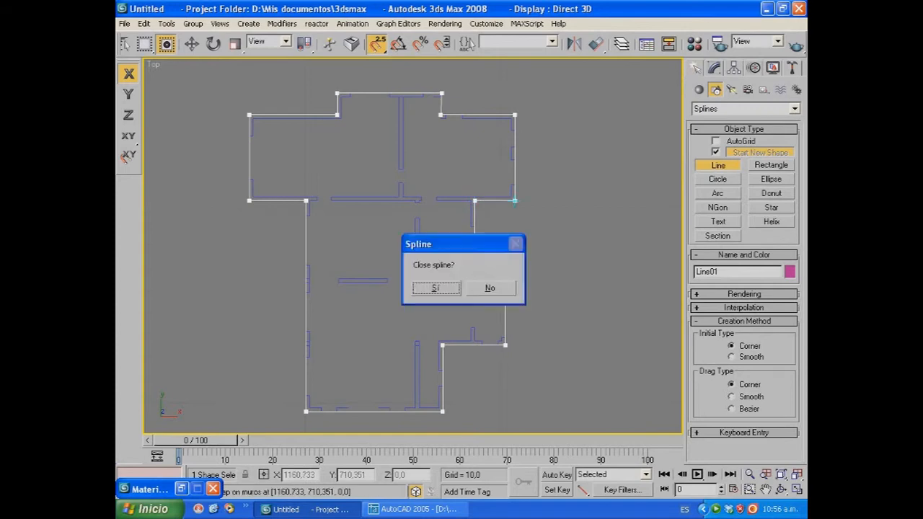
{"action": "key", "text": "Return"}
- Turn off snapping, leave line creation and rename the perimeter line as muros 1
{"action": "middle_click_drag", "start_coordinate": [510, 147], "coordinate": [504, 224]}
{"action": "scroll", "coordinate": [505, 225], "scroll_direction": "up", "scroll_amount": 6}
{"action": "middle_click_drag", "start_coordinate": [446, 152], "coordinate": [397, 221]}
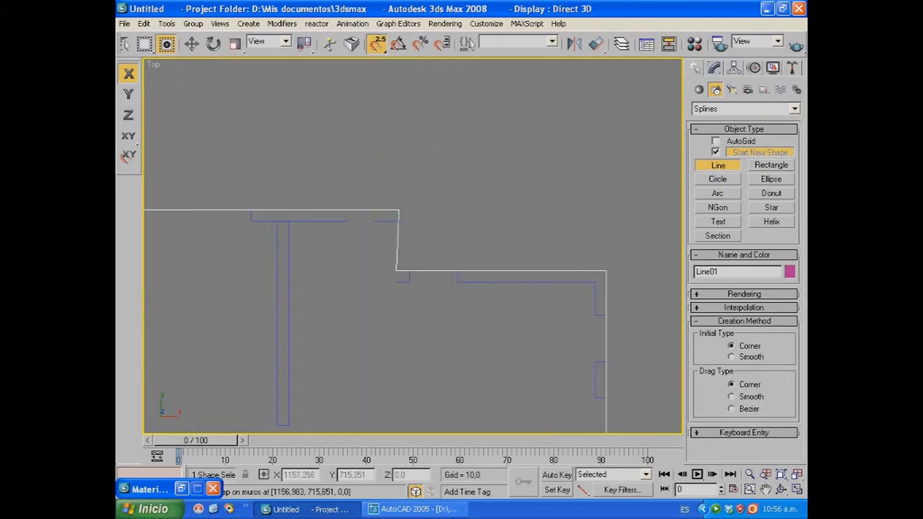
{"action": "scroll", "coordinate": [394, 195], "scroll_direction": "up", "scroll_amount": 2}
{"action": "key", "text": "s"}
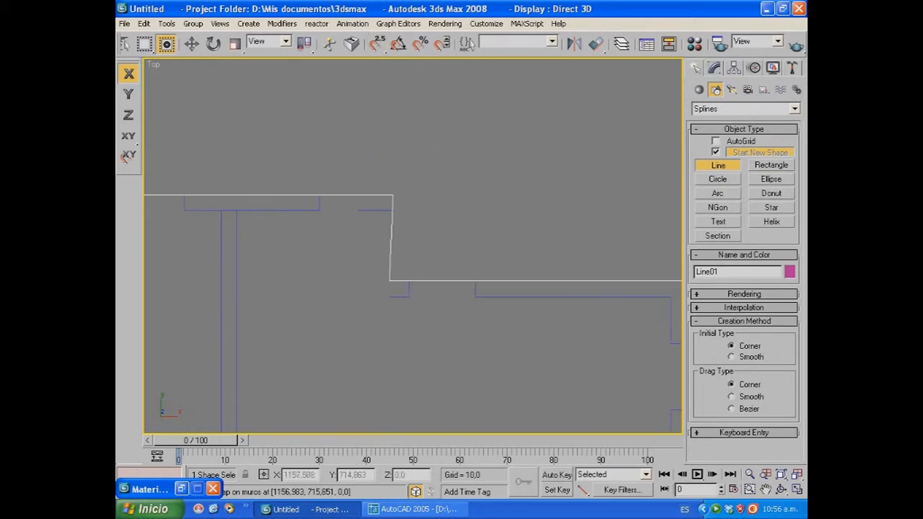
{"action": "key", "text": "w"}
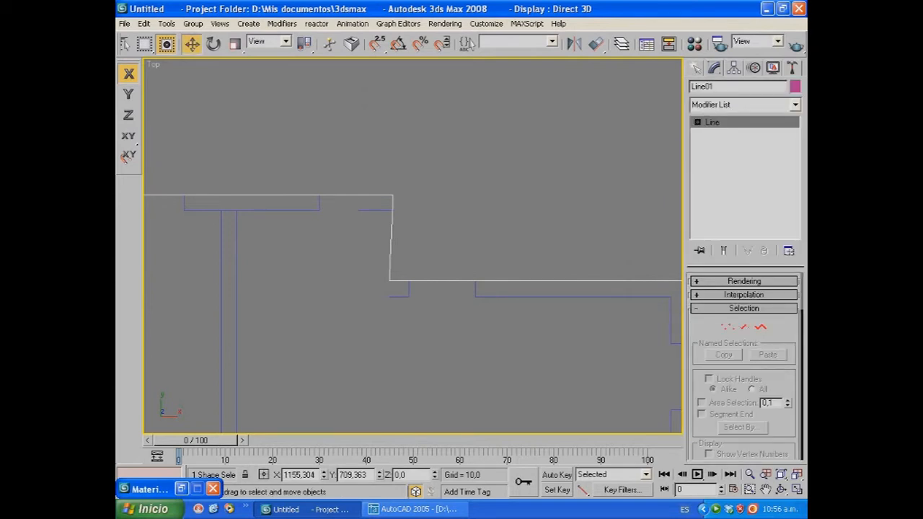
{"action": "left_click", "coordinate": [703, 86]}
{"action": "type", "text": "muros 1"}
- Move the lower vertex of the slanted segment in the upper-right notch along X so the segment is vertical
{"action": "left_click", "coordinate": [728, 327]}
{"action": "left_click", "coordinate": [389, 281]}
{"action": "key", "text": "F5"}
{"action": "left_click_drag", "start_coordinate": [401, 270], "coordinate": [404, 270]}
{"action": "left_click", "coordinate": [397, 330]}
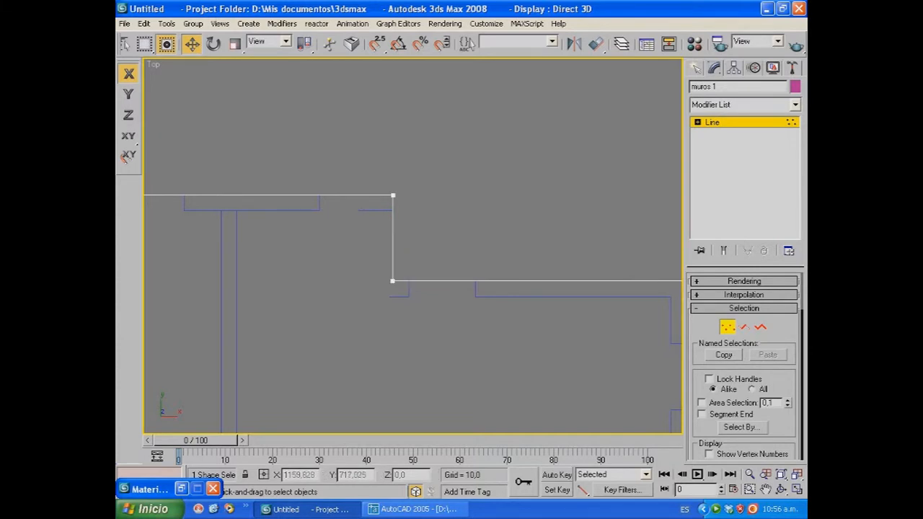
{"action": "left_click", "coordinate": [728, 327]}
- Measure the thickness of the vertical interior wall with a snapped Tape helper, and delete the tape
{"action": "scroll", "coordinate": [300, 212], "scroll_direction": "down", "scroll_amount": 2}
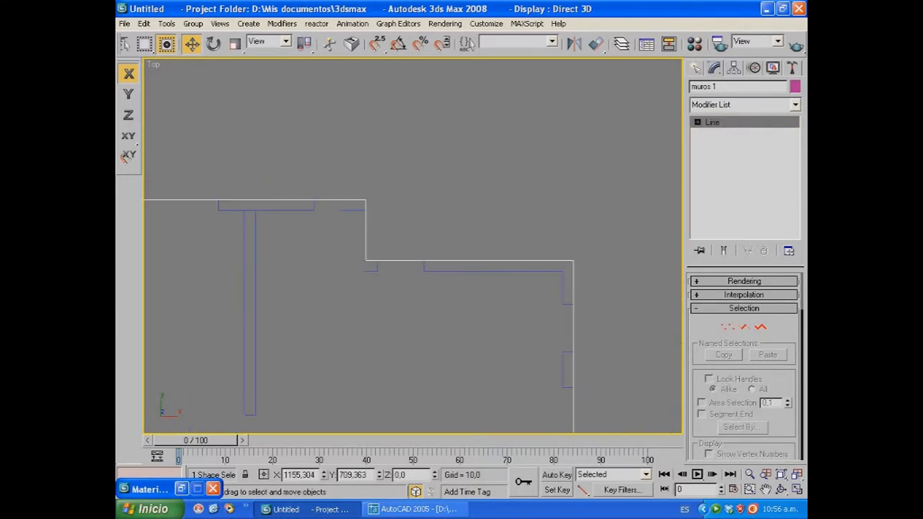
{"action": "middle_click_drag", "start_coordinate": [366, 216], "coordinate": [533, 227]}
{"action": "scroll", "coordinate": [440, 260], "scroll_direction": "up", "scroll_amount": 2}
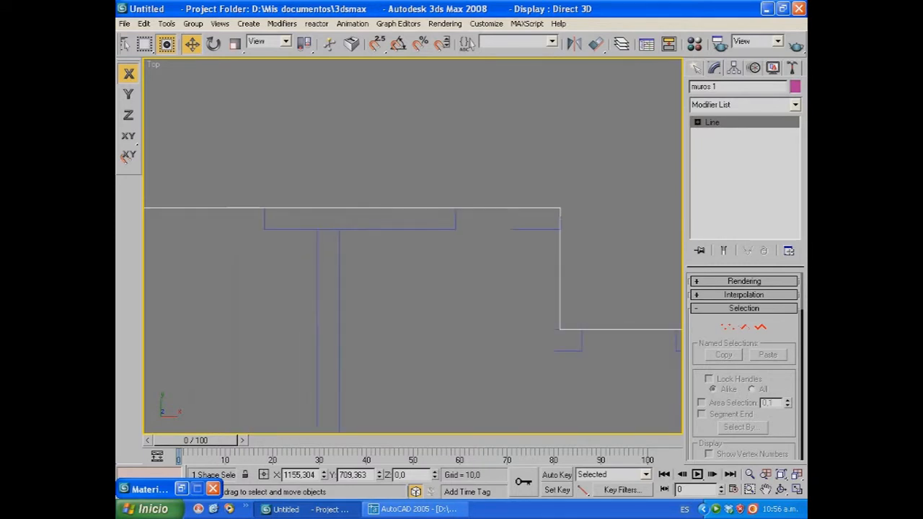
{"action": "left_click", "coordinate": [696, 67]}
{"action": "left_click", "coordinate": [764, 90]}
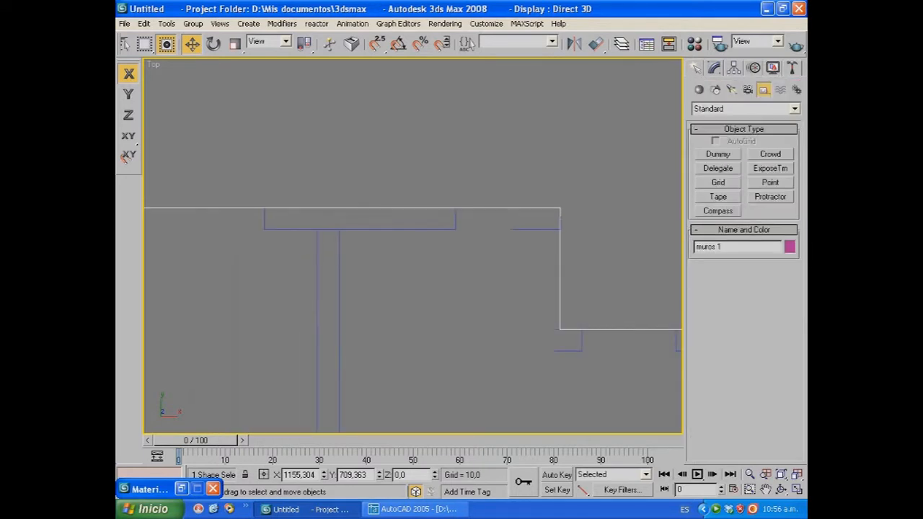
{"action": "left_click", "coordinate": [718, 197]}
{"action": "left_click", "coordinate": [376, 44]}
{"action": "middle_click_drag", "start_coordinate": [378, 255], "coordinate": [437, 231]}
{"action": "left_click_drag", "start_coordinate": [377, 206], "coordinate": [399, 206]}
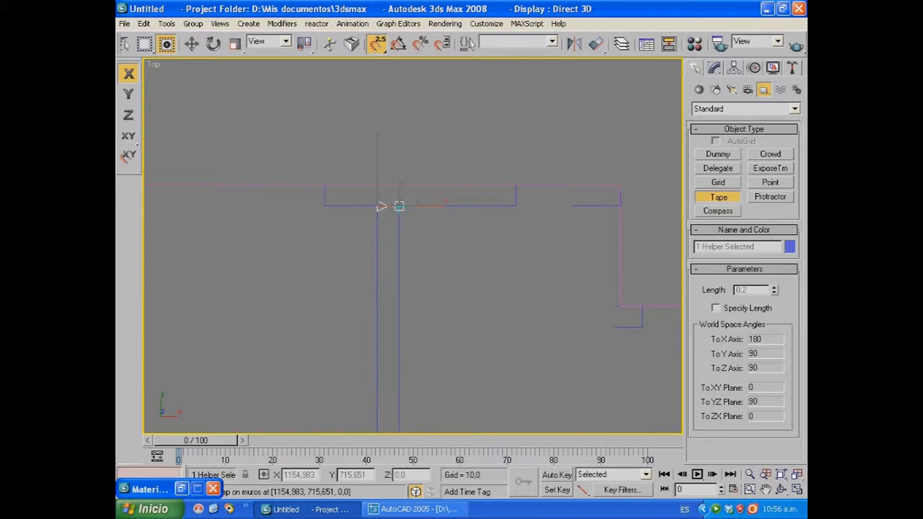
{"action": "key", "text": "Delete"}
- Turn off snapping and select the closed perimeter spline of muros 1 at spline sub-object level
{"action": "middle_click_drag", "start_coordinate": [546, 224], "coordinate": [424, 213]}
{"action": "left_click", "coordinate": [714, 68]}
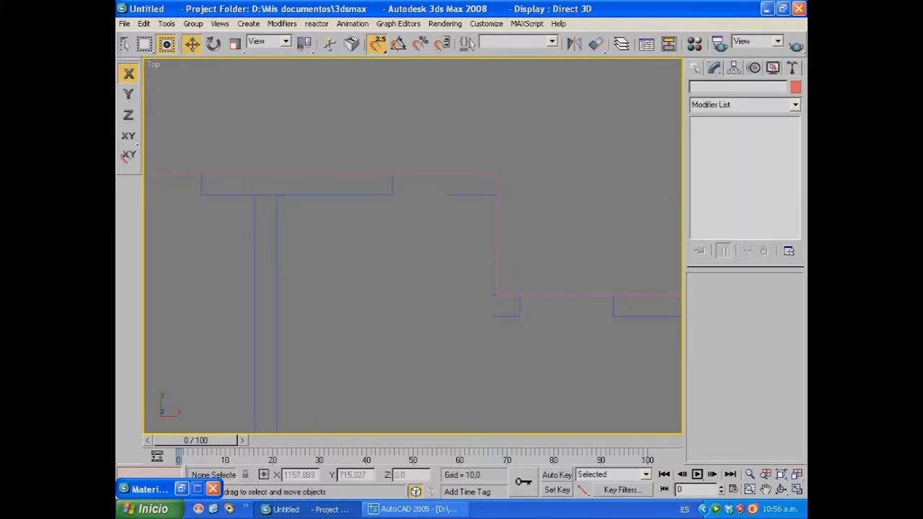
{"action": "left_click", "coordinate": [377, 43]}
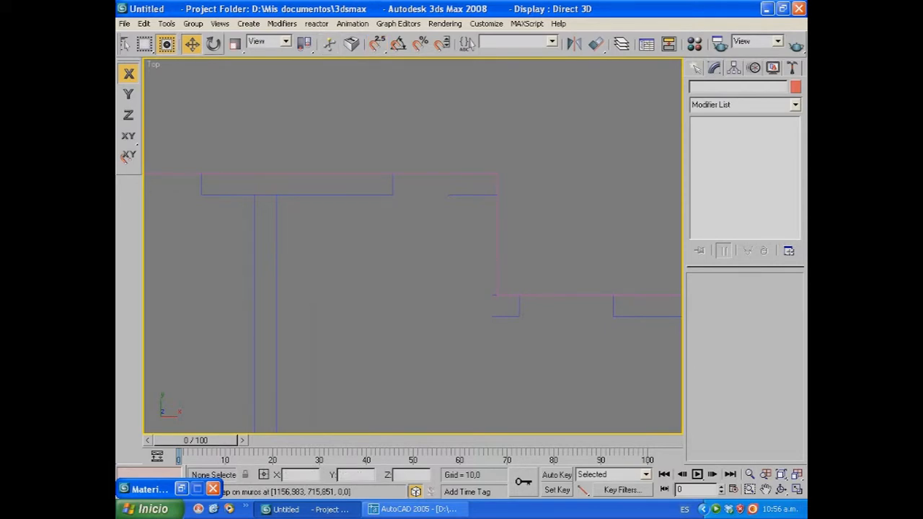
{"action": "left_click", "coordinate": [496, 294]}
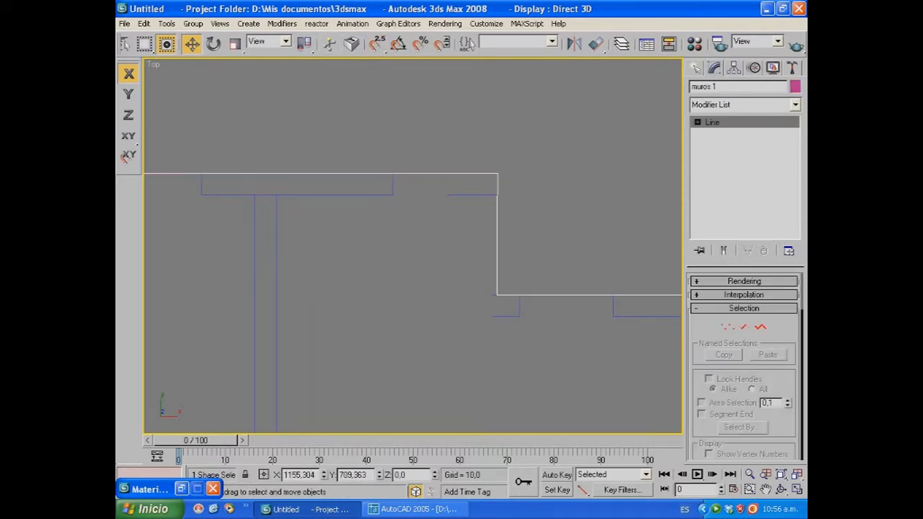
{"action": "left_click", "coordinate": [761, 327]}
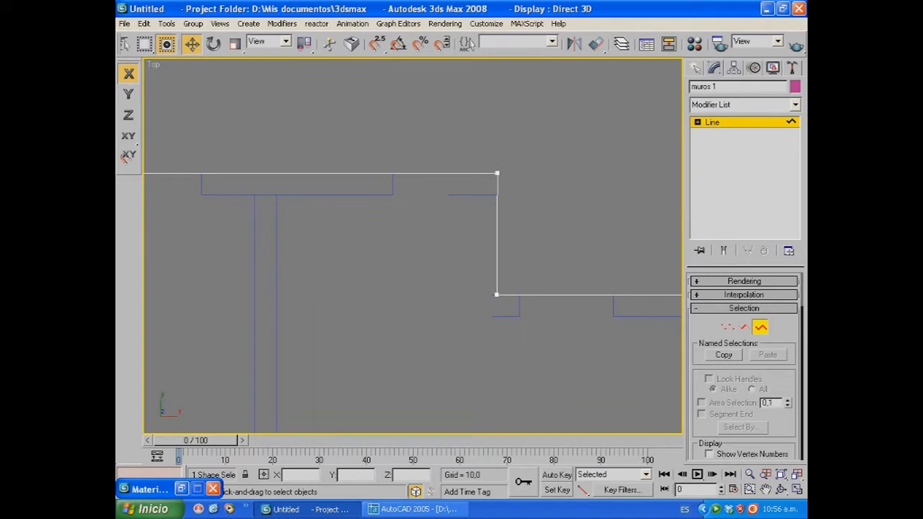
{"action": "left_click", "coordinate": [497, 295]}
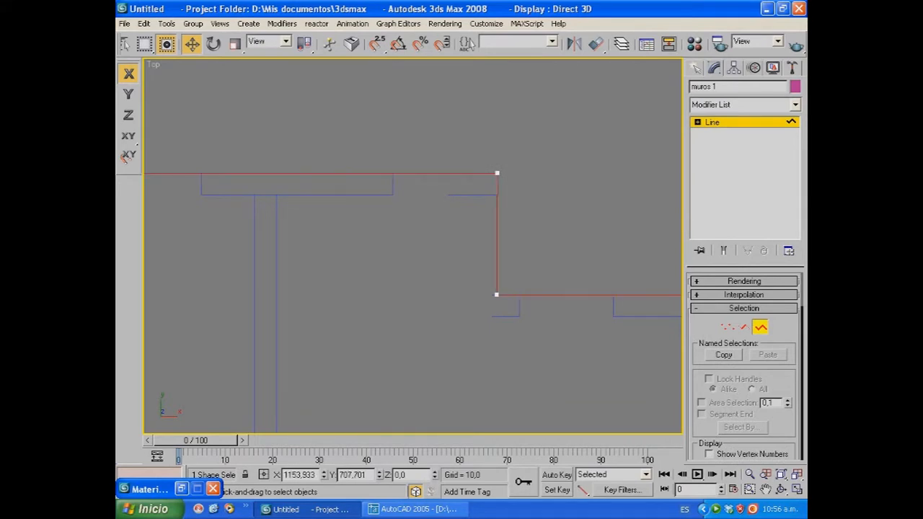
- Outline the perimeter spline by 0,2 to give the outer walls thickness, and return to the line's object level
{"action": "scroll", "coordinate": [443, 279], "scroll_direction": "down", "scroll_amount": 4}
{"action": "middle_click_drag", "start_coordinate": [497, 294], "coordinate": [477, 108]}
{"action": "scroll", "coordinate": [474, 166], "scroll_direction": "down", "scroll_amount": 1}
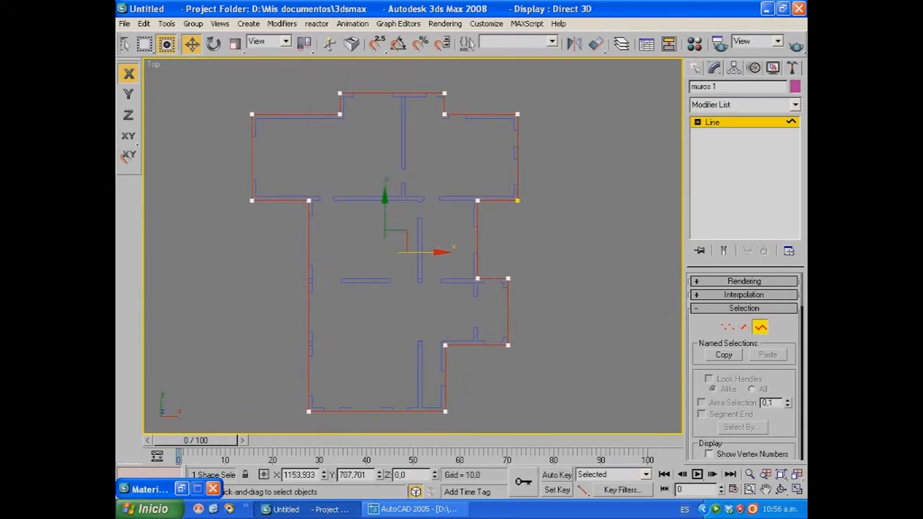
{"action": "scroll", "coordinate": [744, 361], "scroll_direction": "down", "scroll_amount": 5}
{"action": "scroll", "coordinate": [744, 360], "scroll_direction": "down", "scroll_amount": 5}
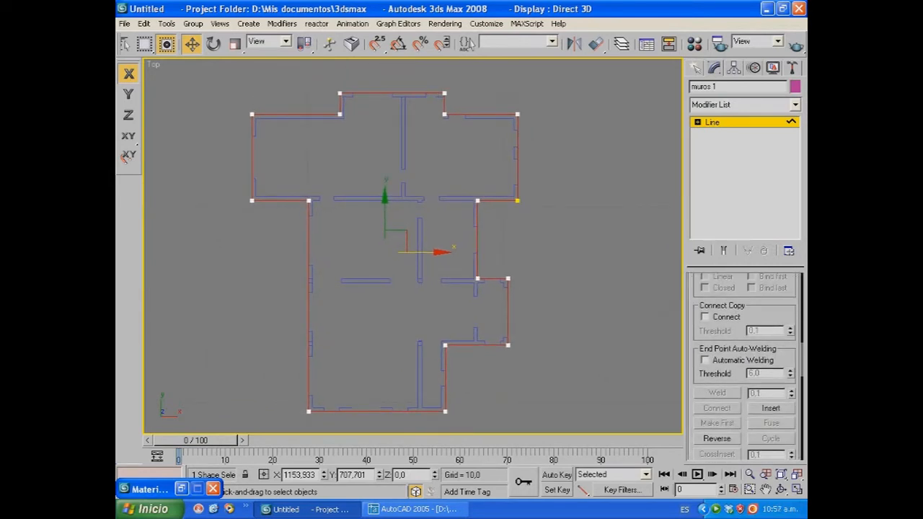
{"action": "scroll", "coordinate": [744, 366], "scroll_direction": "down", "scroll_amount": 5}
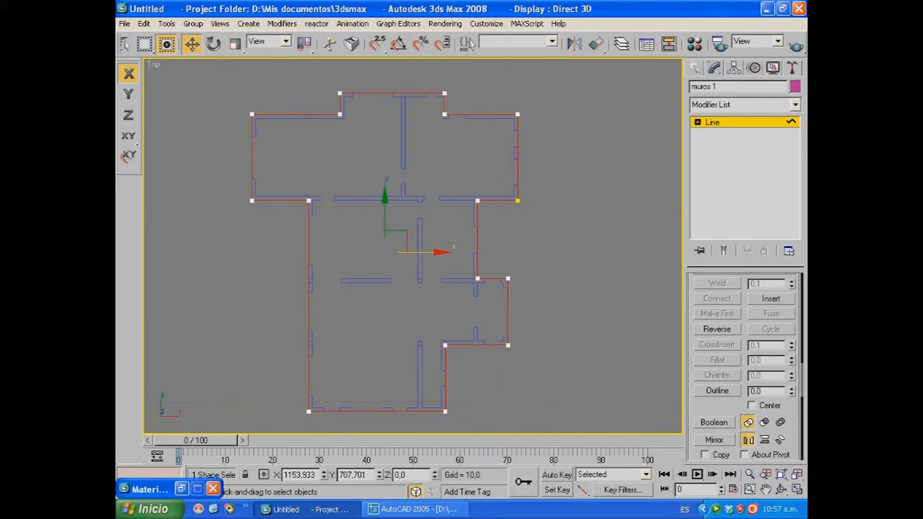
{"action": "key", "text": "BackSpace"}
{"action": "key", "text": "BackSpace"}
{"action": "type", "text": ",2"}
{"action": "key", "text": "Return"}
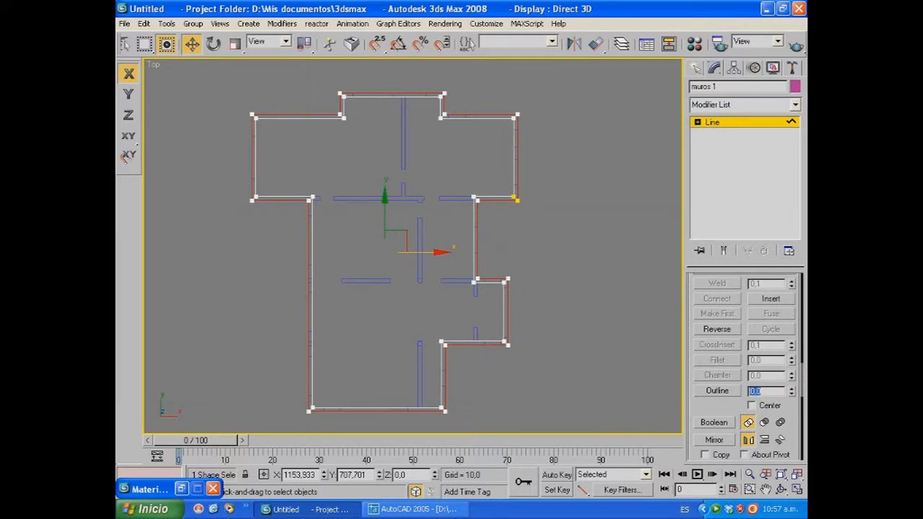
{"action": "left_click", "coordinate": [697, 122]}
{"action": "left_click", "coordinate": [712, 122]}
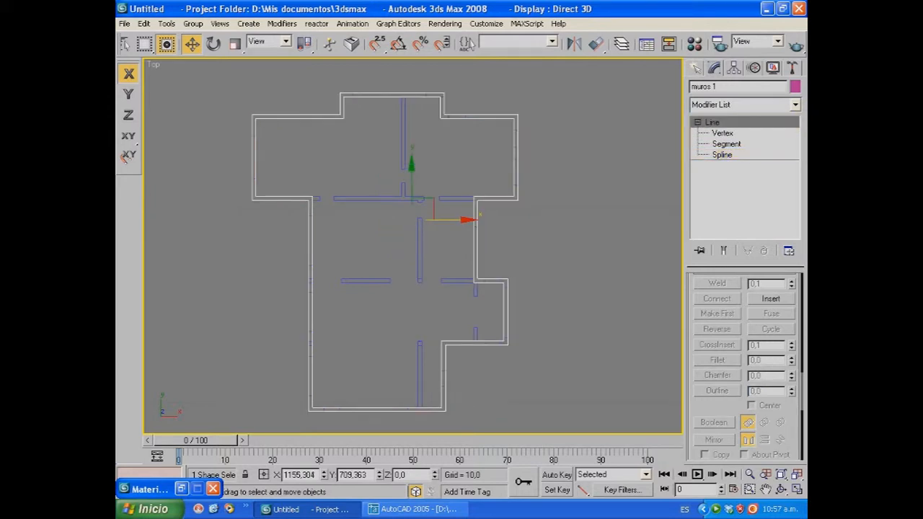
- Extrude the double outline of muros 1 by 2,0 to raise the perimeter walls
{"action": "scroll", "coordinate": [485, 191], "scroll_direction": "up", "scroll_amount": 6}
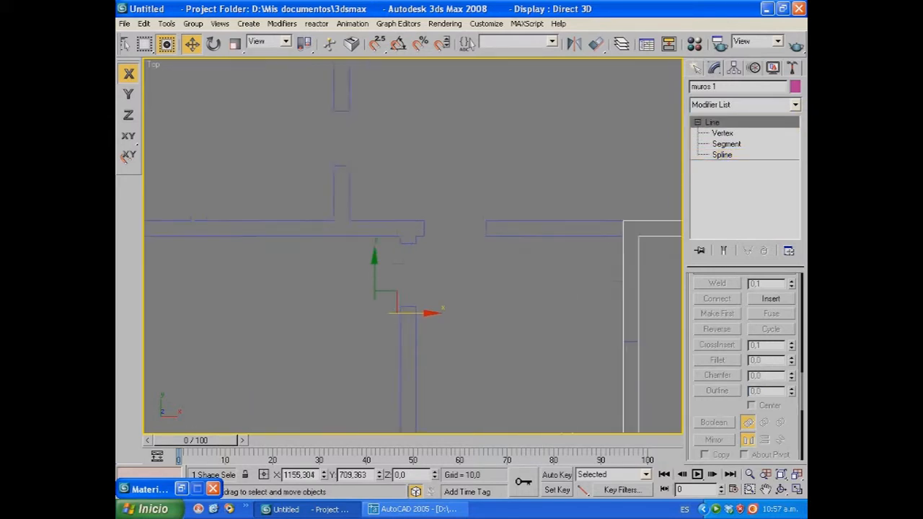
{"action": "middle_click_drag", "start_coordinate": [485, 191], "coordinate": [373, 336]}
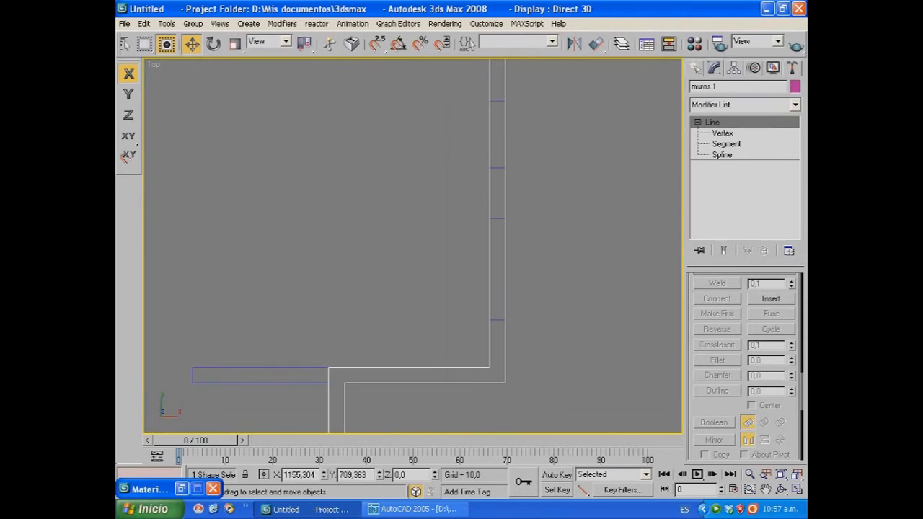
{"action": "left_click", "coordinate": [798, 489]}
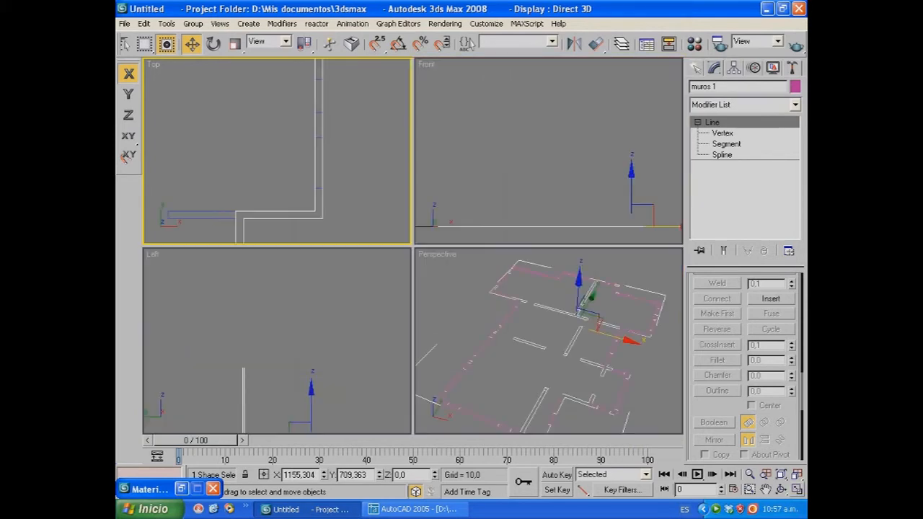
{"action": "right_click", "coordinate": [549, 343]}
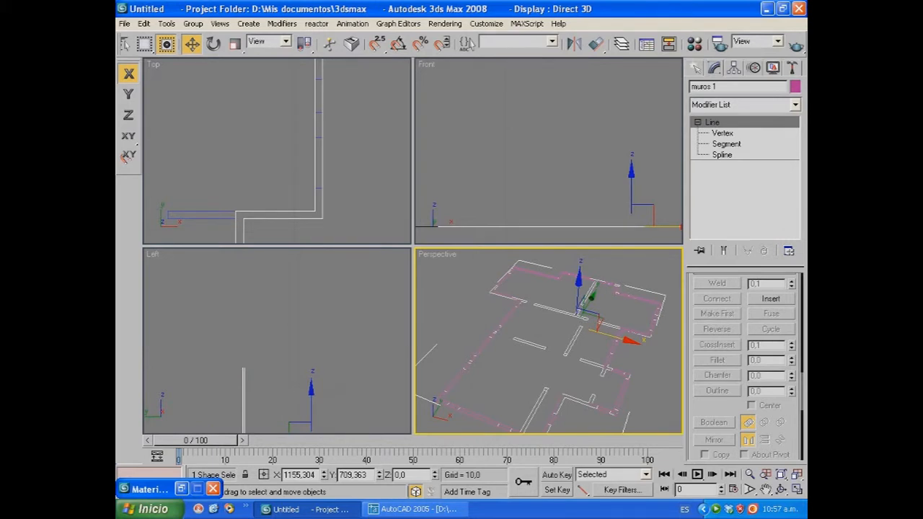
{"action": "left_click", "coordinate": [743, 104]}
{"action": "key", "text": "e"}
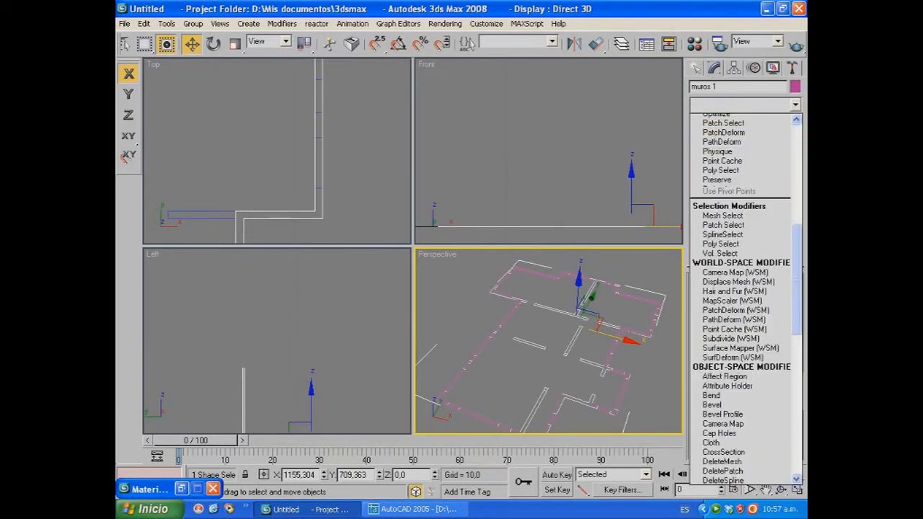
{"action": "left_click", "coordinate": [715, 165]}
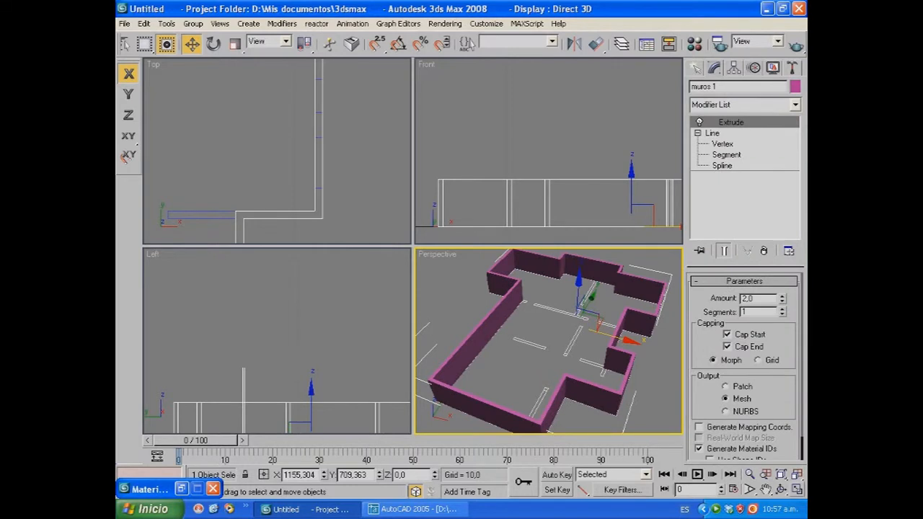
- Examine the extruded perimeter walls in an enlarged perspective view from several angles, including from above
{"action": "left_click", "coordinate": [797, 490]}
{"action": "middle_click_drag", "start_coordinate": [433, 245], "coordinate": [409, 271], "text": "alt"}
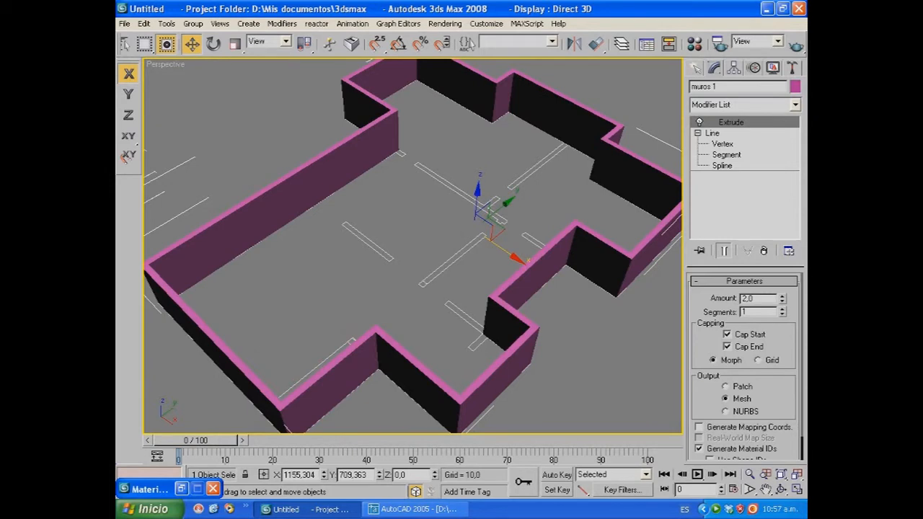
{"action": "left_click", "coordinate": [797, 489]}
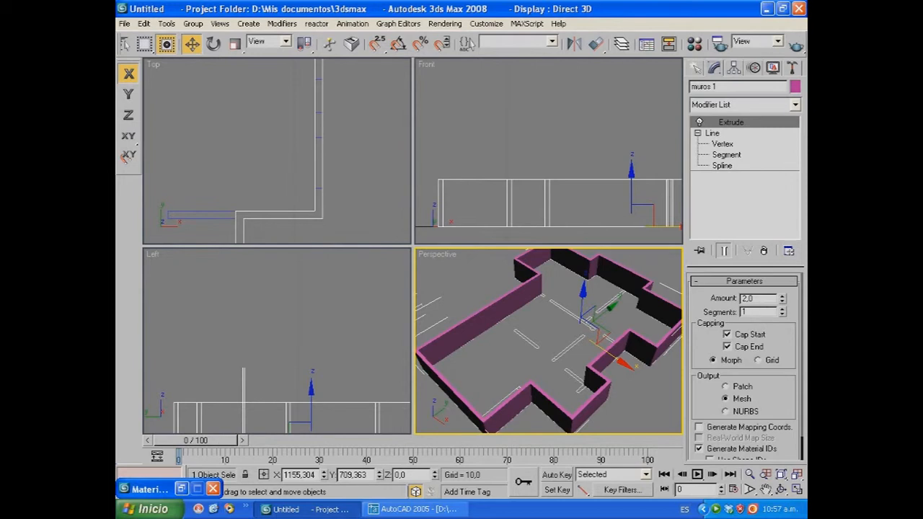
{"action": "middle_click_drag", "start_coordinate": [620, 382], "coordinate": [559, 358]}
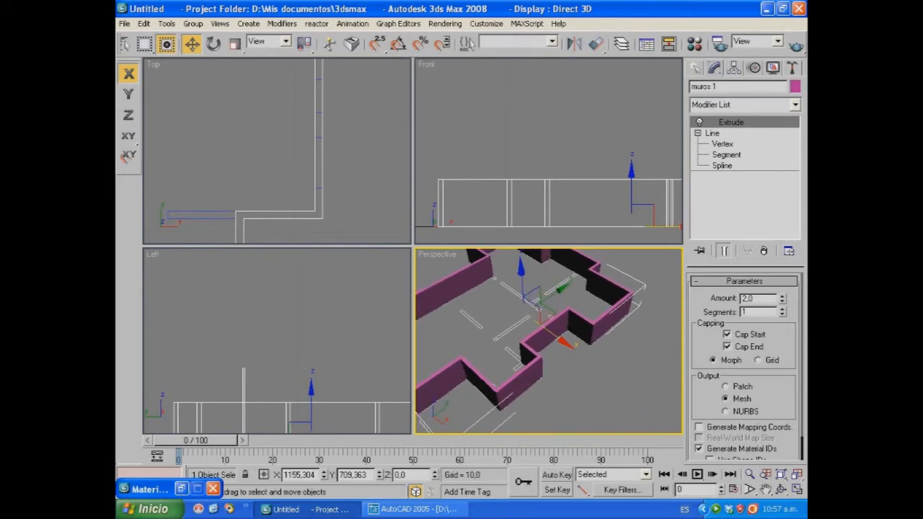
{"action": "left_click", "coordinate": [797, 489]}
{"action": "middle_click_drag", "start_coordinate": [433, 231], "coordinate": [470, 309], "text": "alt"}
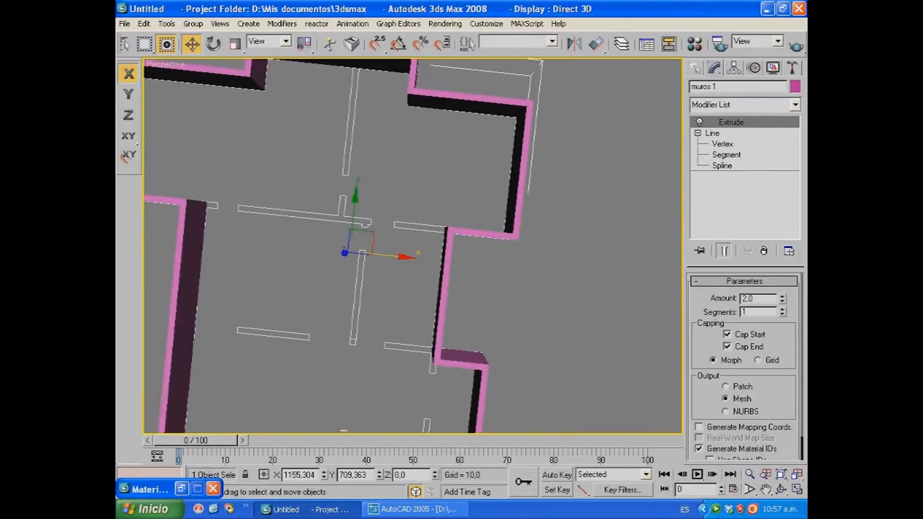
- In the enlarged top view, draw a snapped rectangle 5,1 long and 0,2 wide over the upper vertical interior wall, spanning its door gap
{"action": "left_click", "coordinate": [797, 489]}
{"action": "right_click", "coordinate": [288, 152]}
{"action": "left_click", "coordinate": [797, 489]}
{"action": "scroll", "coordinate": [461, 267], "scroll_direction": "down", "scroll_amount": 6}
{"action": "middle_click_drag", "start_coordinate": [361, 216], "coordinate": [516, 196]}
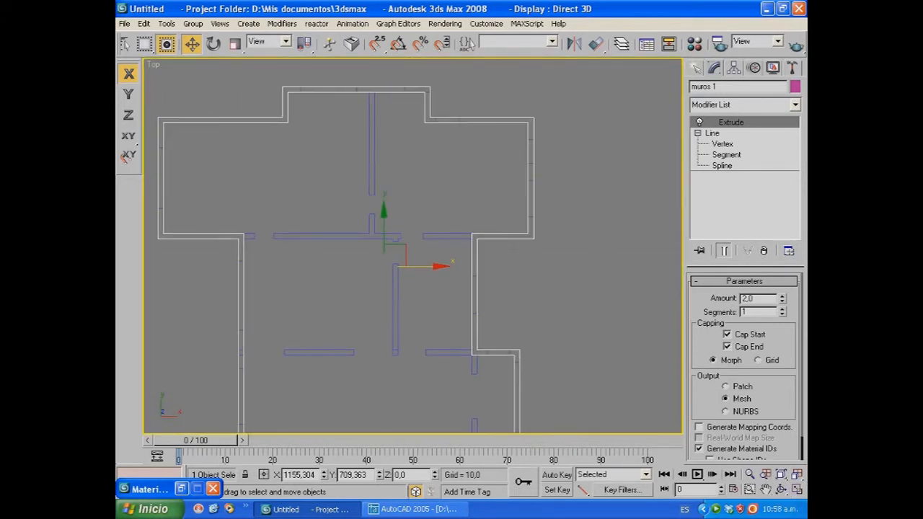
{"action": "left_click", "coordinate": [696, 68]}
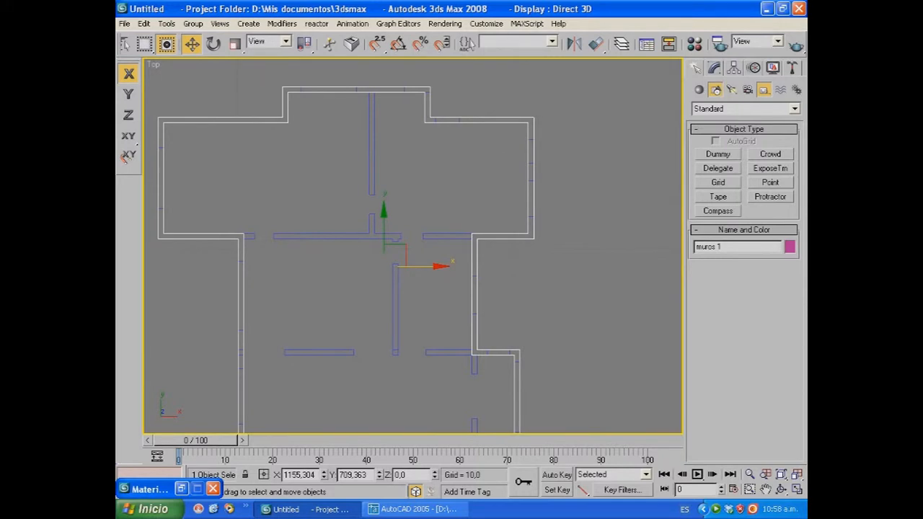
{"action": "left_click", "coordinate": [716, 89]}
{"action": "left_click", "coordinate": [771, 164]}
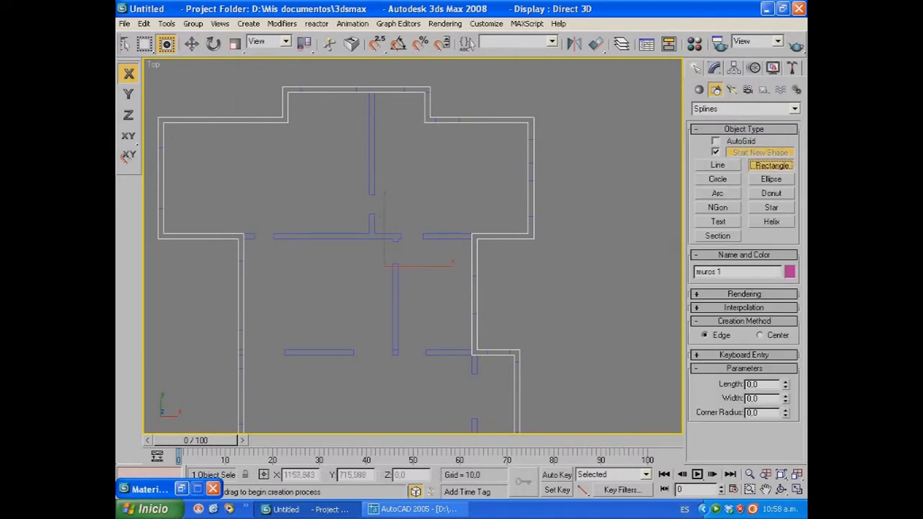
{"action": "key", "text": "s"}
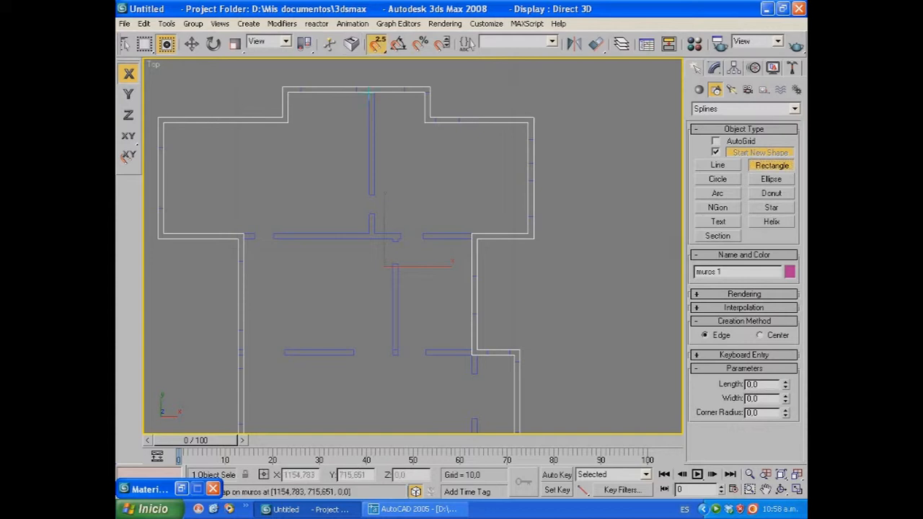
{"action": "left_click_drag", "start_coordinate": [368, 94], "coordinate": [372, 232]}
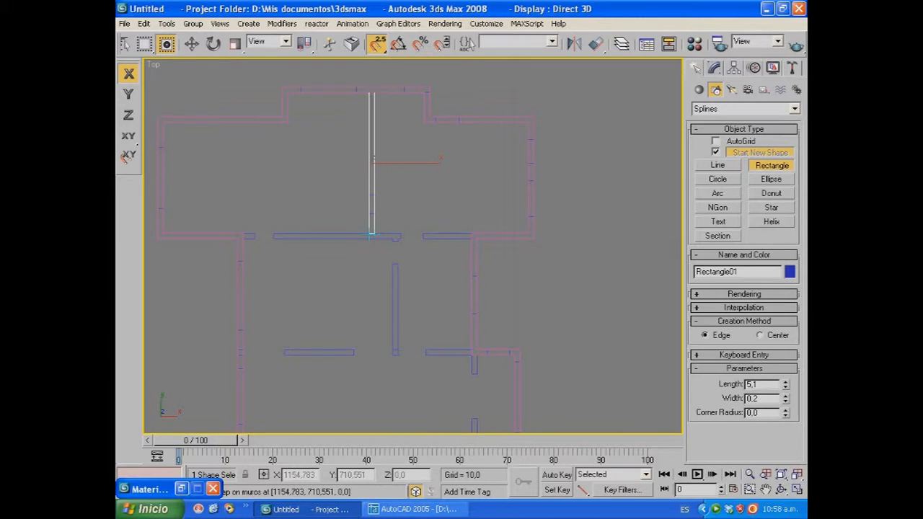
- Draw snapped rectangles over the long horizontal interior wall, the vertical wall below it and the lower horizontal wall, spanning their door gaps
{"action": "left_click_drag", "start_coordinate": [244, 236], "coordinate": [471, 236]}
{"action": "left_click_drag", "start_coordinate": [396, 352], "coordinate": [395, 238]}
{"action": "middle_click_drag", "start_coordinate": [426, 355], "coordinate": [443, 274]}
{"action": "left_click_drag", "start_coordinate": [300, 272], "coordinate": [488, 274]}
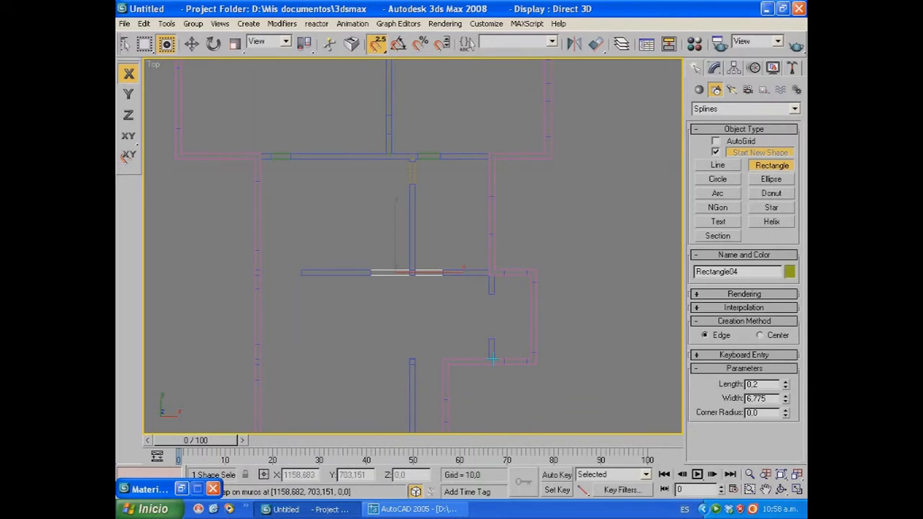
- Draw snapped rectangles of 3,0 by 0,2 and 3,4 by 0,2 over the two lowest vertical interior walls, and turn off snapping
{"action": "left_click_drag", "start_coordinate": [492, 358], "coordinate": [489, 275]}
{"action": "middle_click_drag", "start_coordinate": [455, 342], "coordinate": [455, 200]}
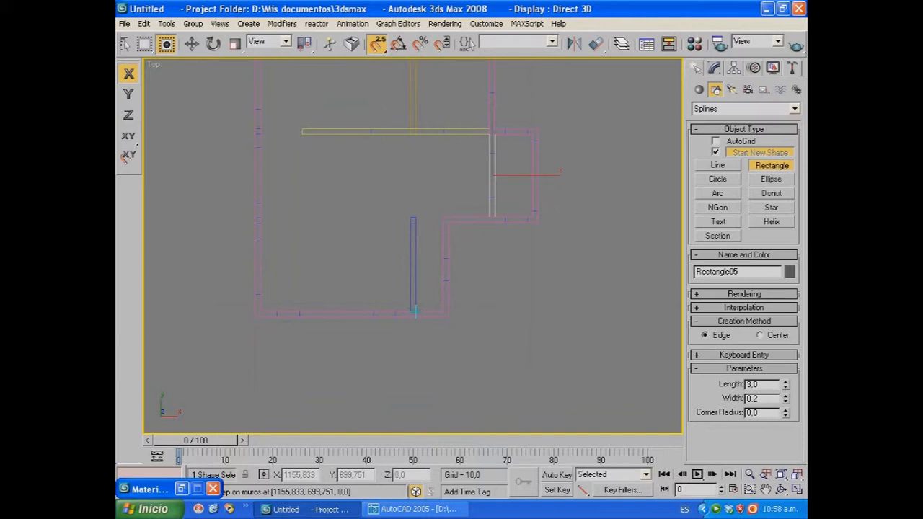
{"action": "left_click_drag", "start_coordinate": [415, 310], "coordinate": [413, 217]}
{"action": "key", "text": "alt+w"}
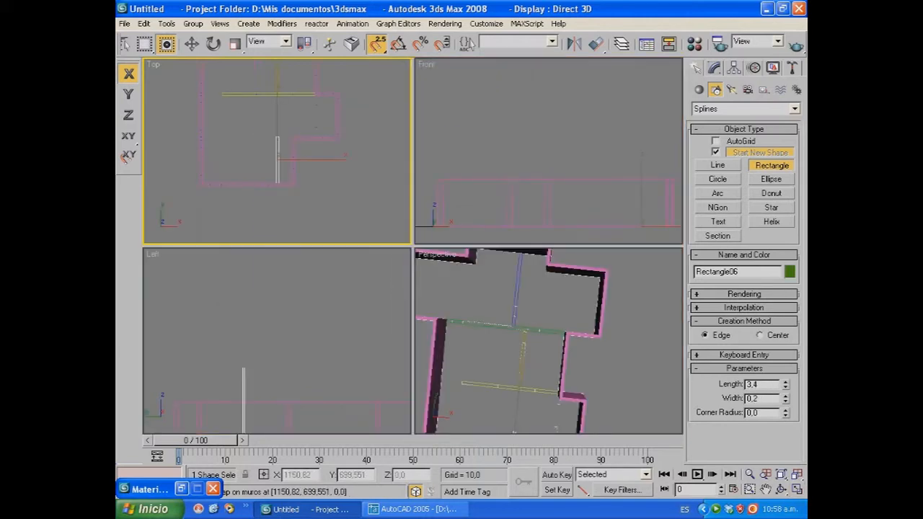
{"action": "left_click", "coordinate": [772, 166]}
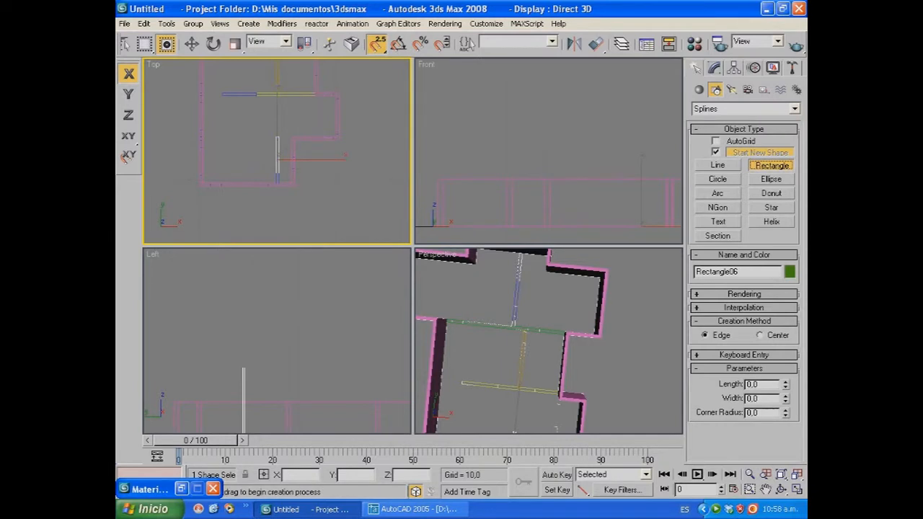
{"action": "left_click", "coordinate": [377, 44]}
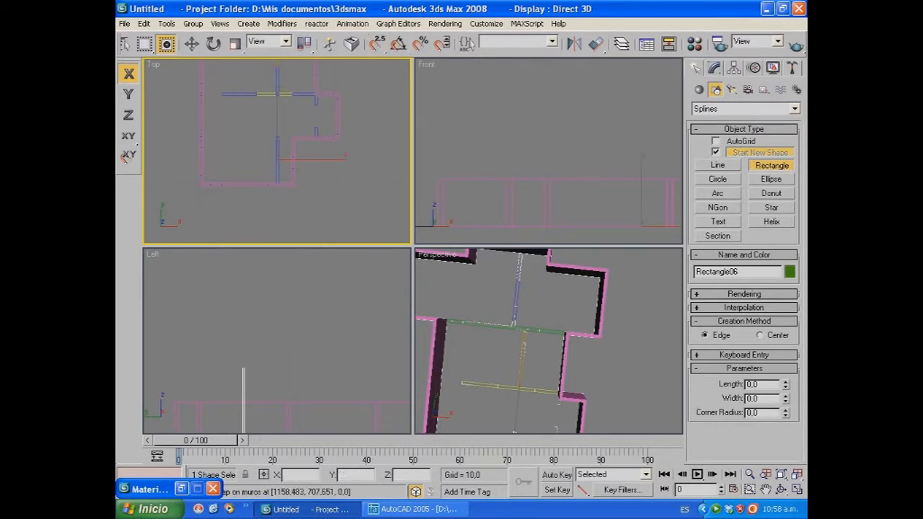
- List only shapes in the scene selection and select Rectangle01 through Rectangle06 by finding "rec"
{"action": "left_click_drag", "start_coordinate": [364, 44], "coordinate": [551, 44]}
{"action": "left_click", "coordinate": [309, 44]}
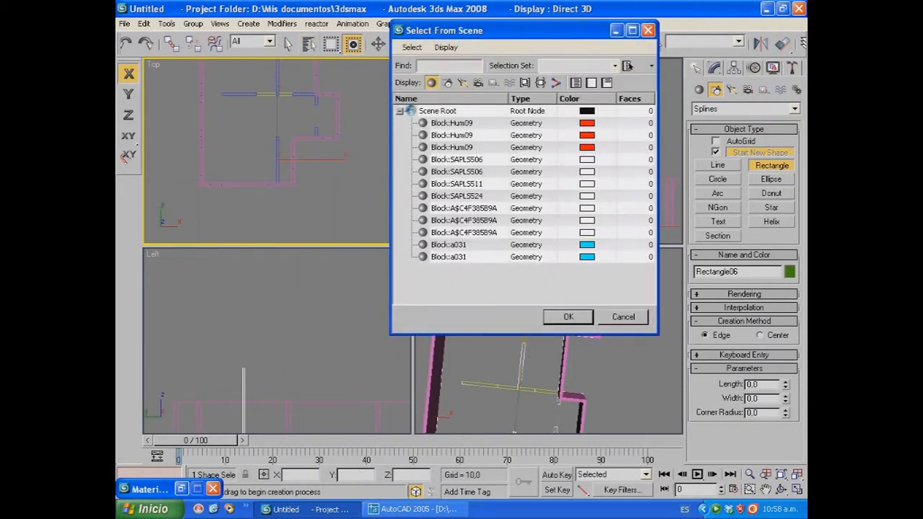
{"action": "left_click", "coordinate": [432, 83]}
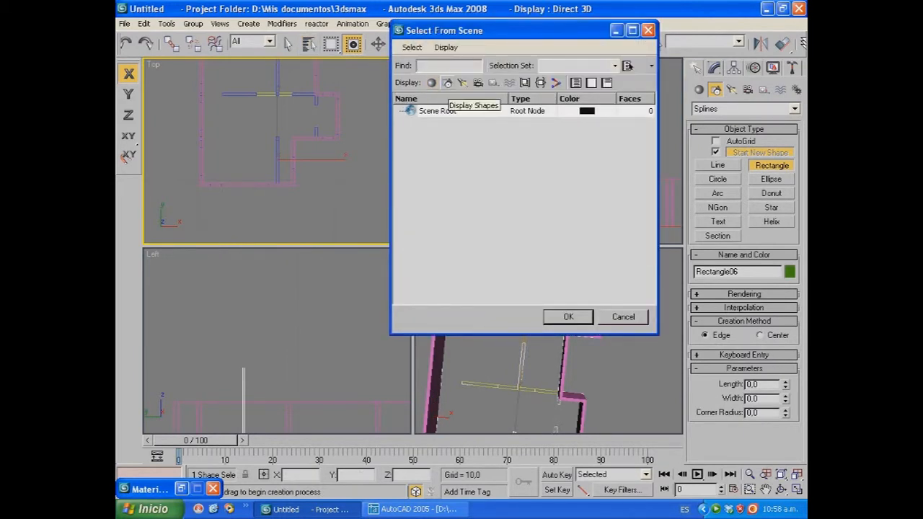
{"action": "left_click", "coordinate": [447, 83]}
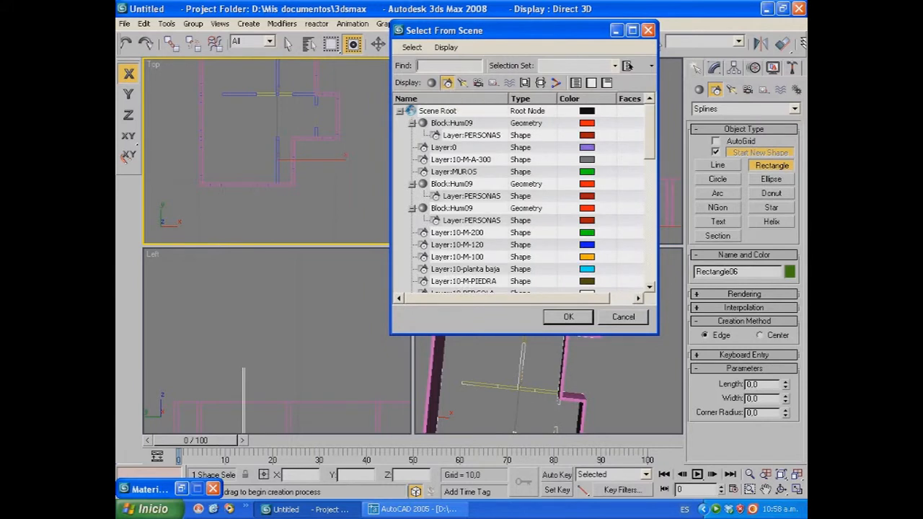
{"action": "type", "text": "rec"}
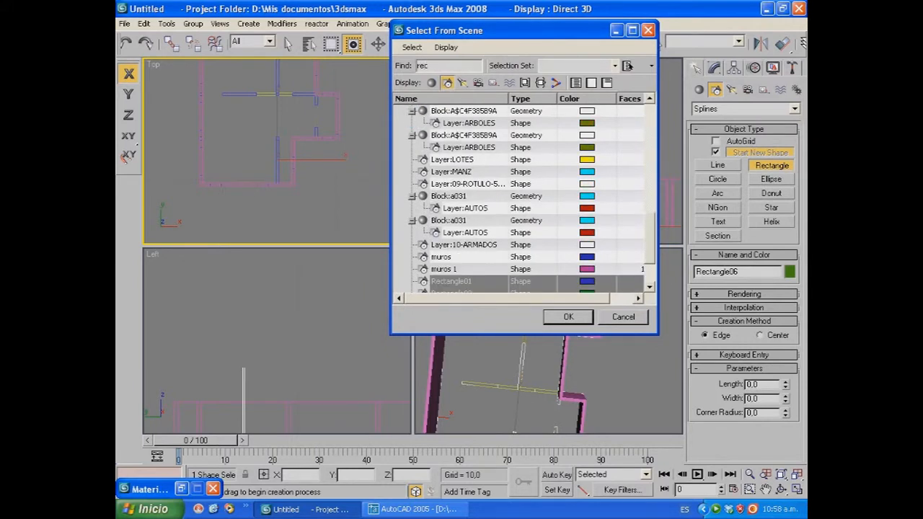
{"action": "scroll", "coordinate": [525, 202], "scroll_direction": "down", "scroll_amount": 2}
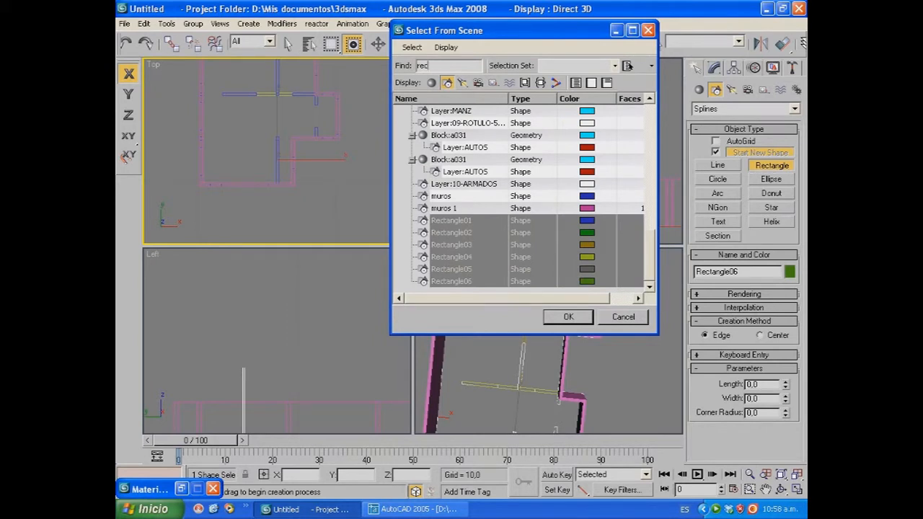
{"action": "key", "text": "Return"}
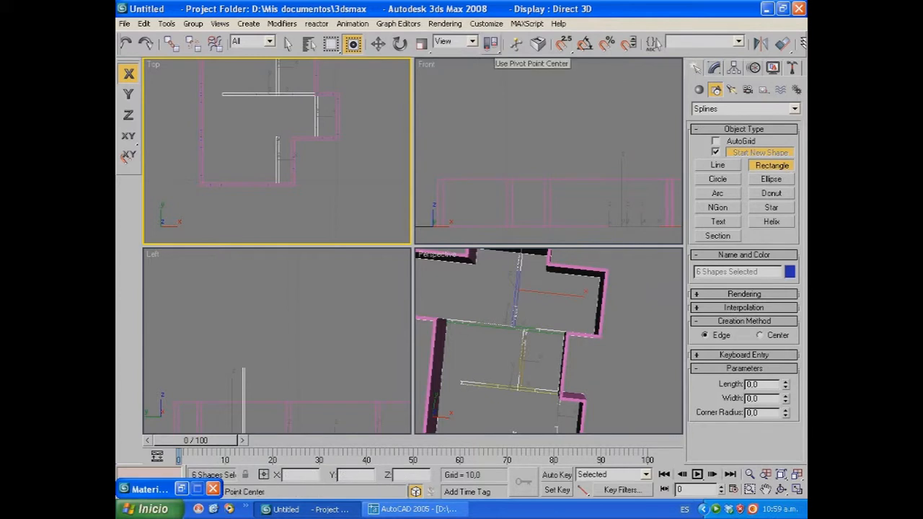
- Group the six selected interior wall rectangles under the name "muros internos"
{"action": "left_click", "coordinate": [192, 23]}
{"action": "left_click", "coordinate": [196, 34]}
{"action": "type", "text": "muro"}
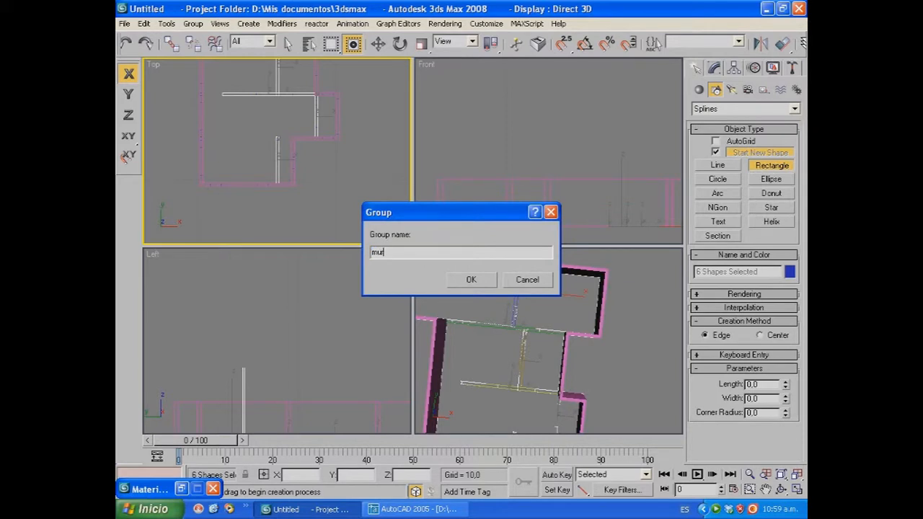
{"action": "type", "text": "s internos"}
{"action": "key", "text": "Return"}
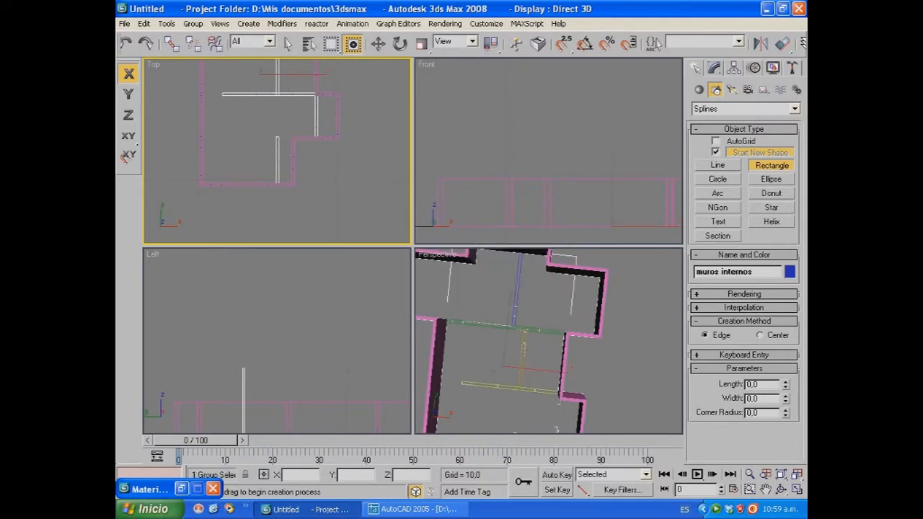
- Apply an Extrude modifier with an amount of 2,0 to the muros internos group
{"action": "left_click", "coordinate": [714, 68]}
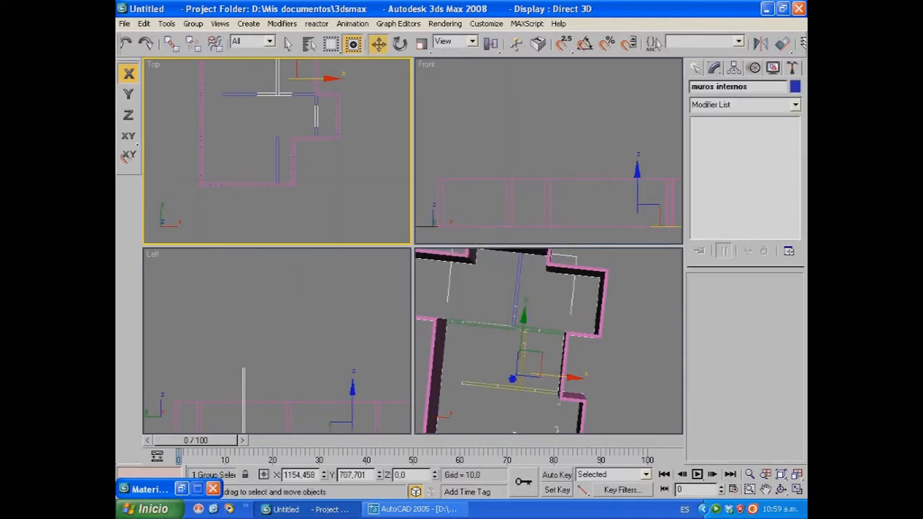
{"action": "left_click", "coordinate": [795, 106]}
{"action": "key", "text": "e"}
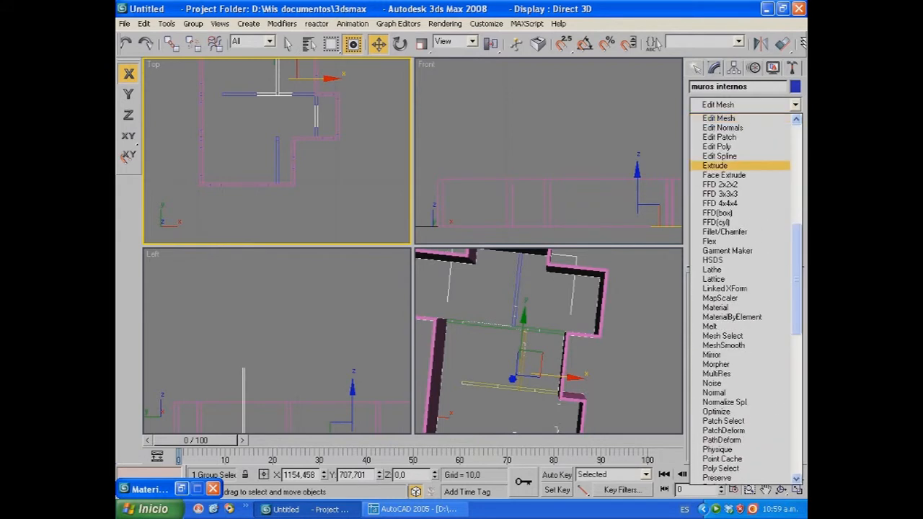
{"action": "left_click", "coordinate": [716, 165]}
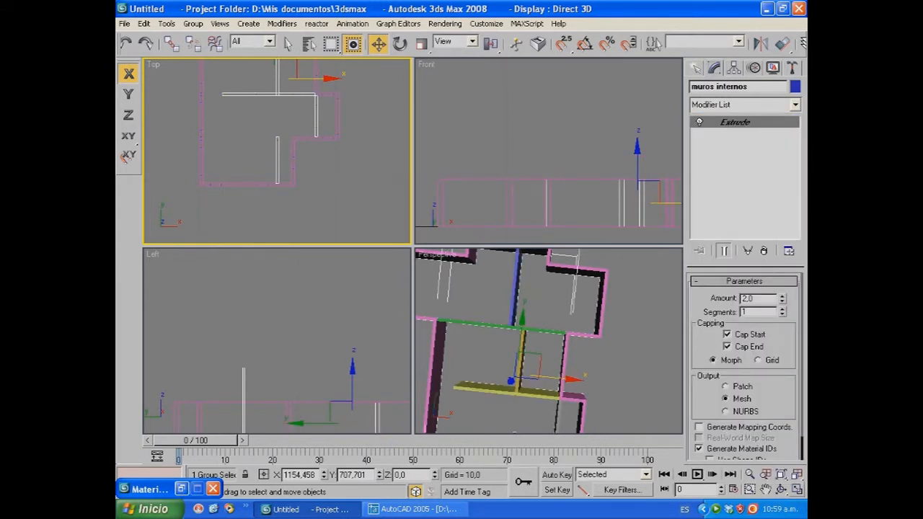
- Examine the extruded interior walls inside the perimeter in an enlarged perspective view, from an oblique angle and from above
{"action": "left_click", "coordinate": [797, 489]}
{"action": "left_click", "coordinate": [797, 489]}
{"action": "right_click", "coordinate": [635, 390]}
{"action": "left_click", "coordinate": [797, 489]}
{"action": "middle_click_drag", "start_coordinate": [404, 318], "coordinate": [422, 259], "text": "alt"}
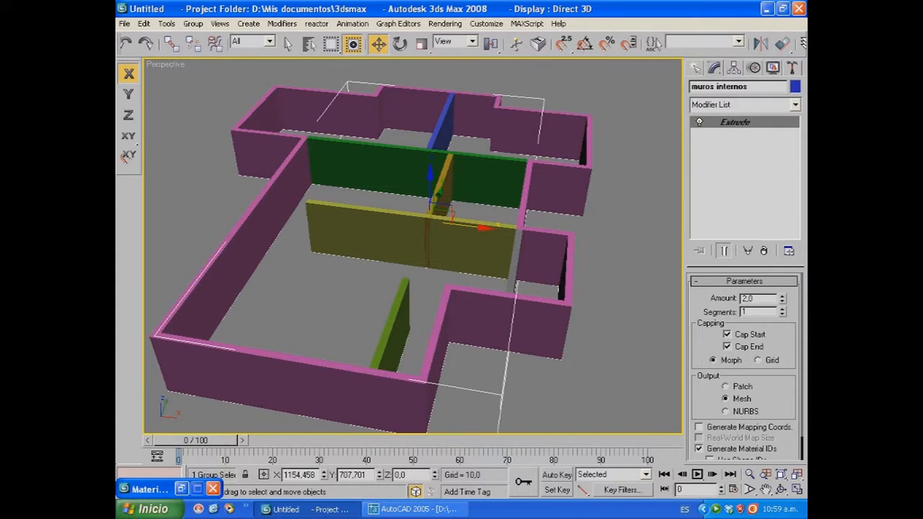
{"action": "middle_click_drag", "start_coordinate": [426, 223], "coordinate": [511, 270]}
{"action": "scroll", "coordinate": [427, 260], "scroll_direction": "down", "scroll_amount": 5}
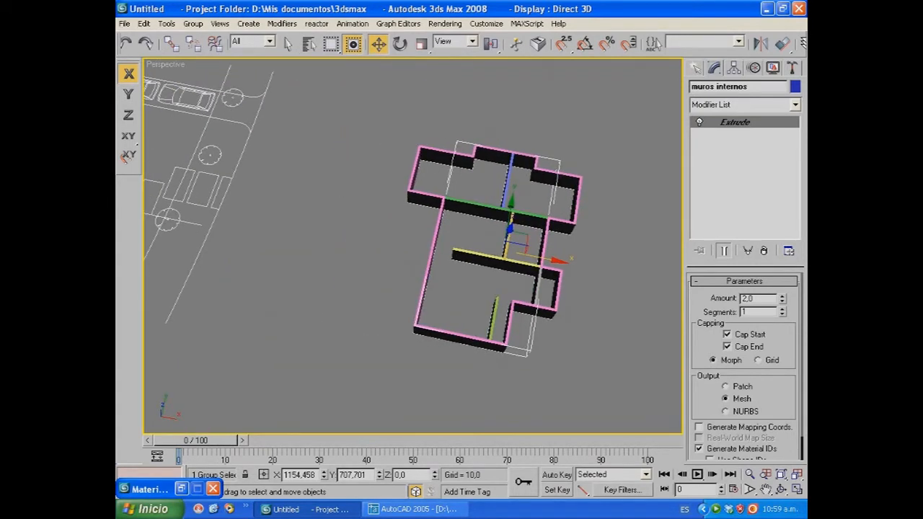